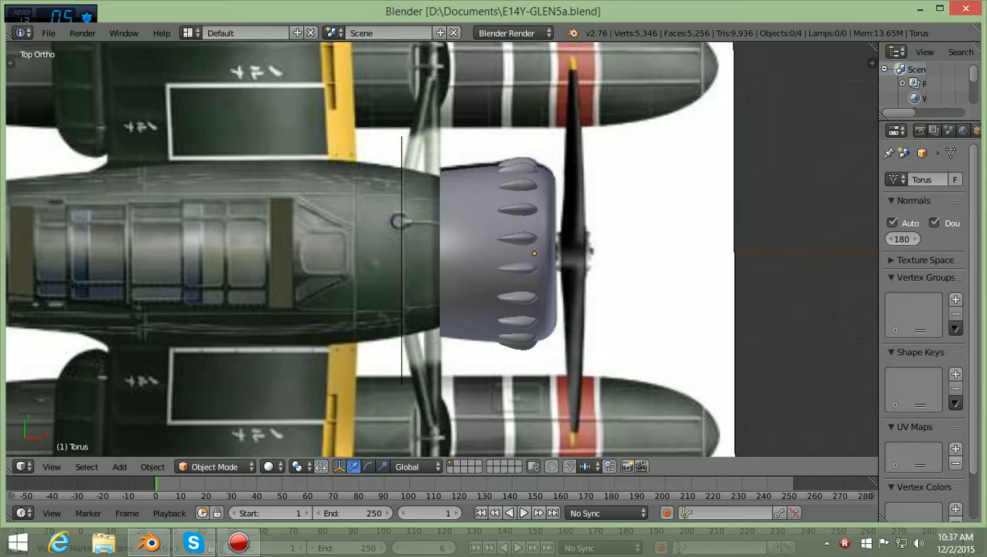
Select the engine reference image empty behind the cowling and move it far back along the negative global X axis
{"action": "scroll", "coordinate": [442, 249], "scroll_direction": "down", "scroll_amount": 2}
{"action": "middle_click_drag", "start_coordinate": [480, 267], "coordinate": [381, 220]}
{"action": "scroll", "coordinate": [442, 249], "scroll_direction": "down", "scroll_amount": 3}
{"action": "scroll", "coordinate": [442, 249], "scroll_direction": "up", "scroll_amount": 3}
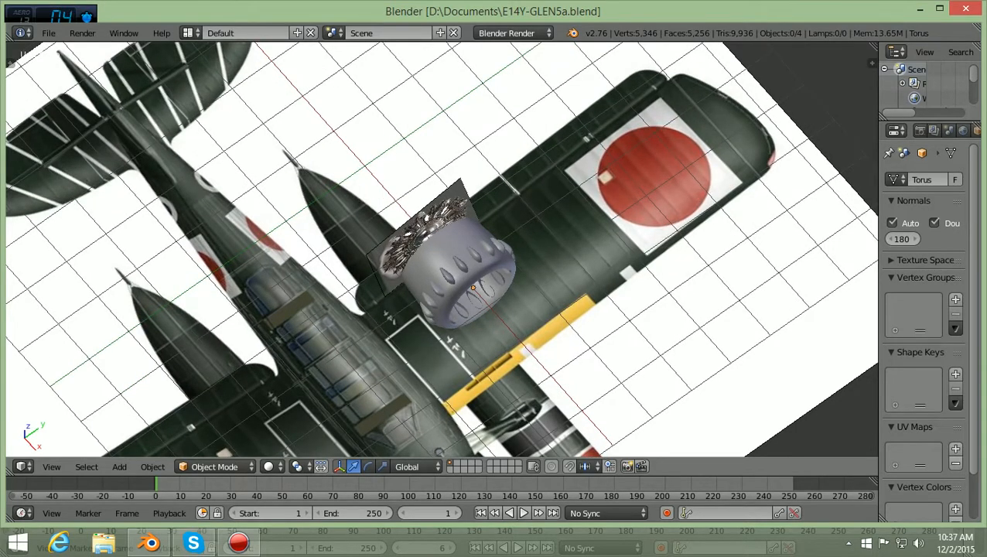
{"action": "right_click", "coordinate": [416, 237]}
{"action": "scroll", "coordinate": [442, 249], "scroll_direction": "down", "scroll_amount": 6}
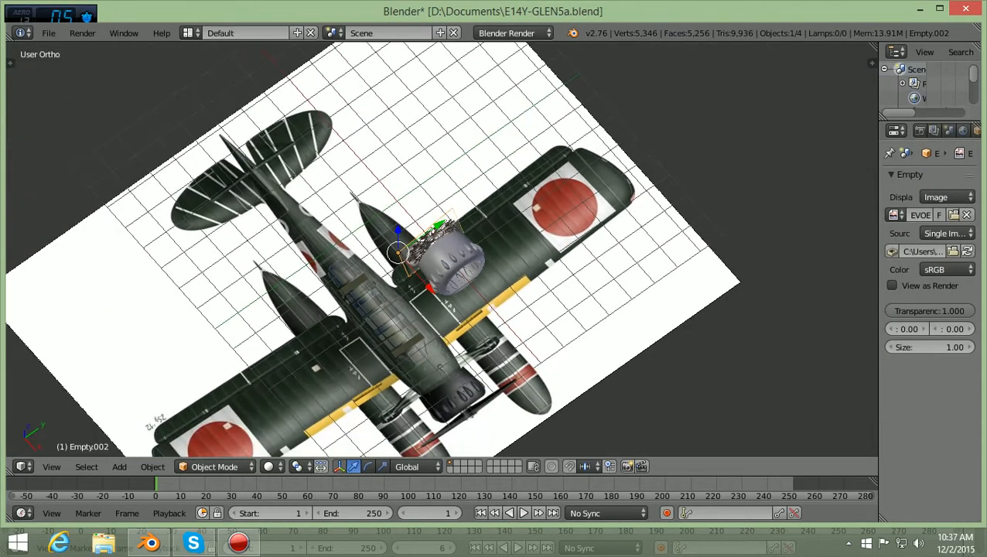
{"action": "middle_click_drag", "start_coordinate": [442, 266], "coordinate": [456, 201]}
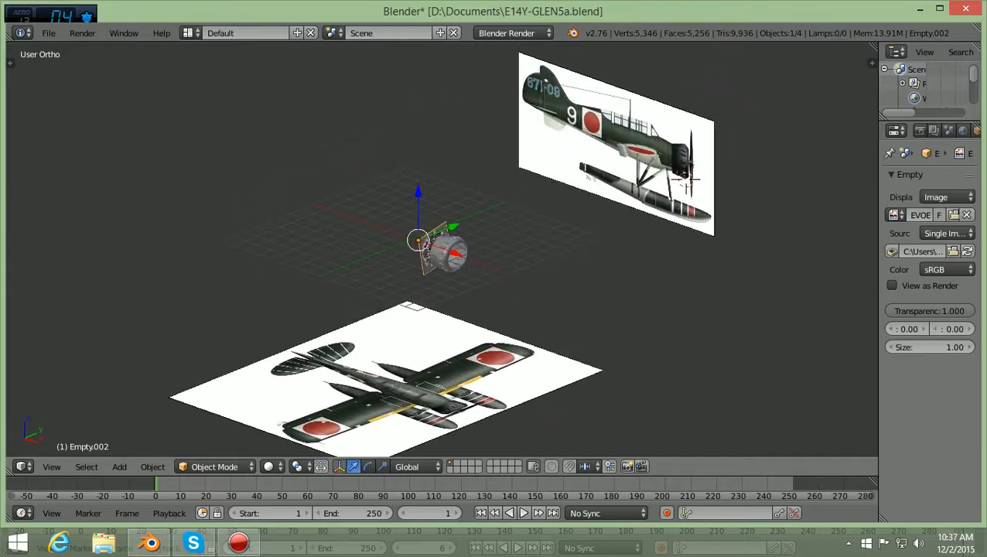
{"action": "scroll", "coordinate": [442, 249], "scroll_direction": "up", "scroll_amount": 2}
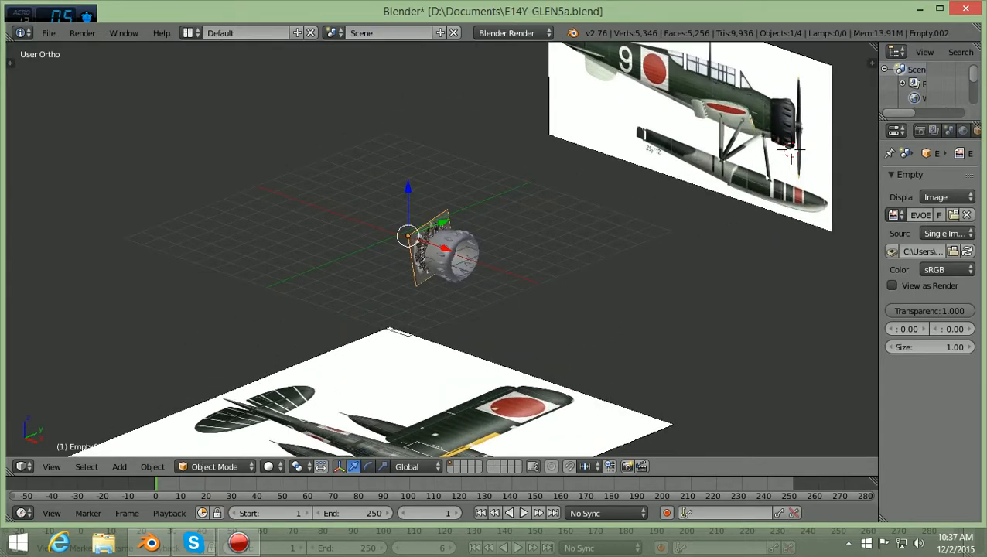
{"action": "key", "text": "g"}
{"action": "key", "text": "x"}
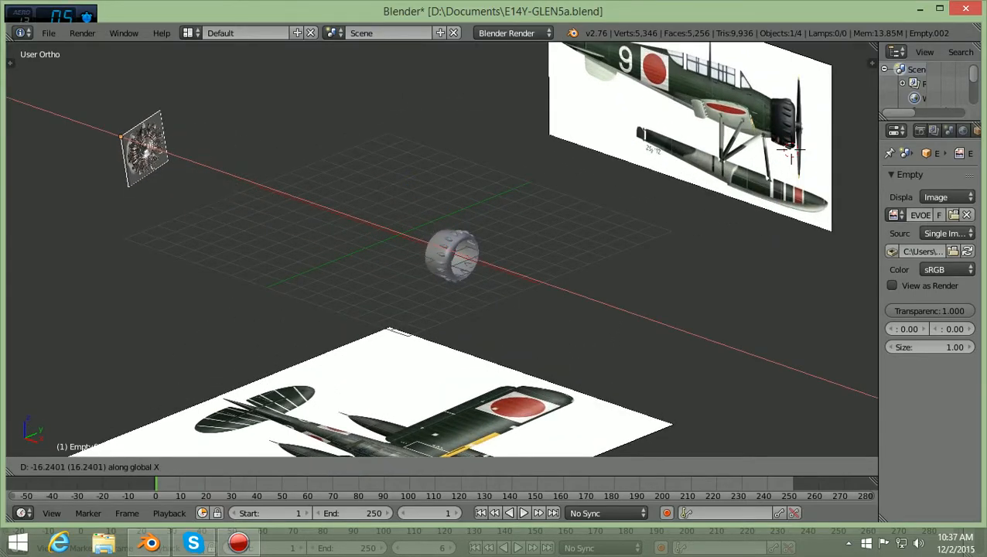
{"action": "key", "text": "Return"}
{"action": "scroll", "coordinate": [441, 251], "scroll_direction": "down", "scroll_amount": 3}
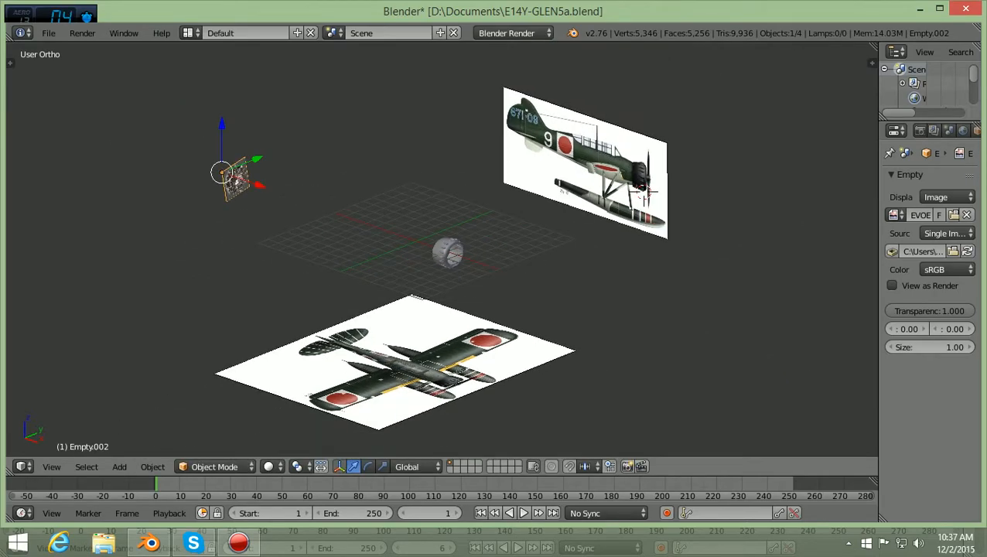
Shift the engine reference image a little farther away along negative global X, then deselect everything
{"action": "middle_click_drag", "start_coordinate": [441, 251], "coordinate": [471, 273]}
{"action": "scroll", "coordinate": [441, 249], "scroll_direction": "up", "scroll_amount": 1}
{"action": "scroll", "coordinate": [442, 249], "scroll_direction": "down", "scroll_amount": 1}
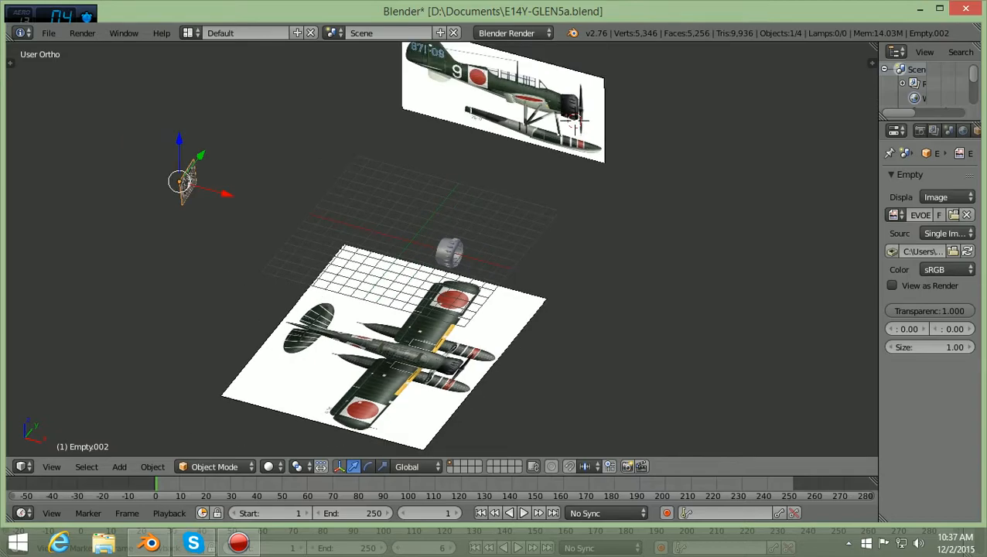
{"action": "key", "text": "g"}
{"action": "key", "text": "x"}
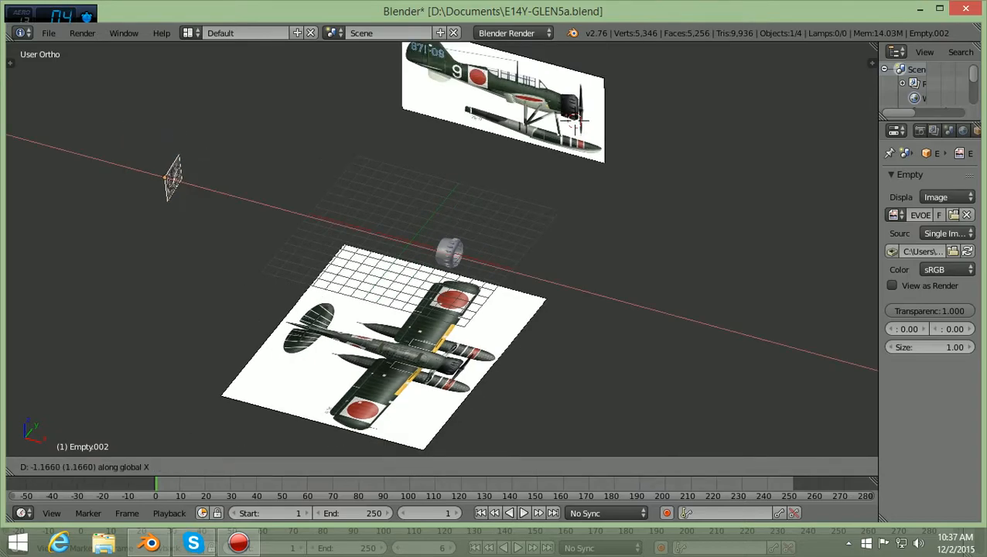
{"action": "key", "text": "Return"}
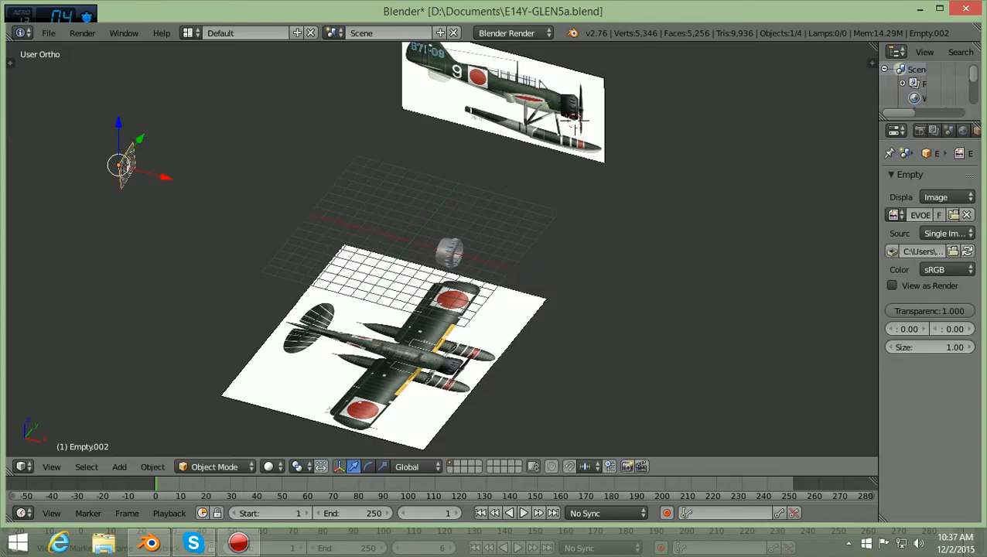
{"action": "key", "text": "a"}
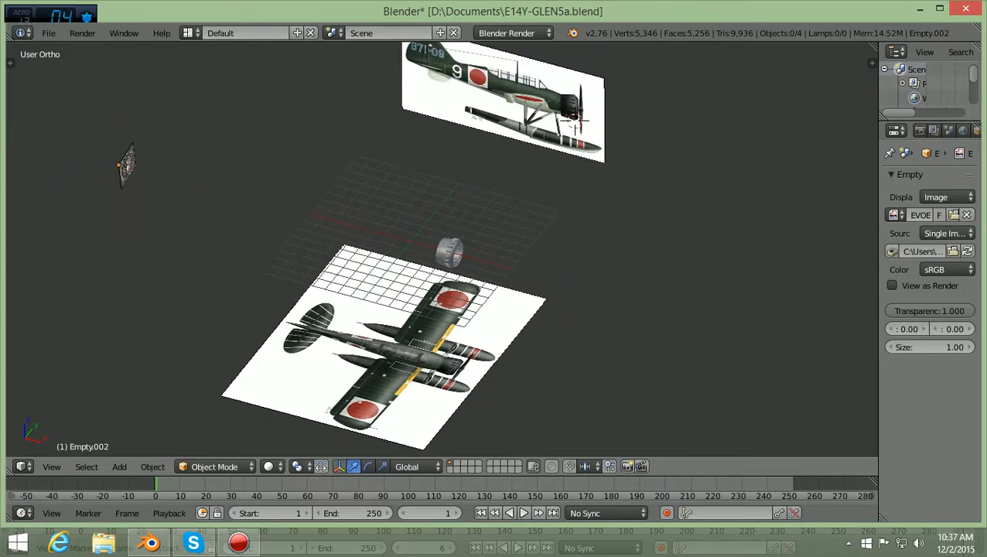
Switch to the front orthographic view and reset the 3D cursor to the world origin
{"action": "scroll", "coordinate": [576, 118], "scroll_direction": "up", "scroll_amount": 6}
{"action": "scroll", "coordinate": [441, 256], "scroll_direction": "down", "scroll_amount": 2}
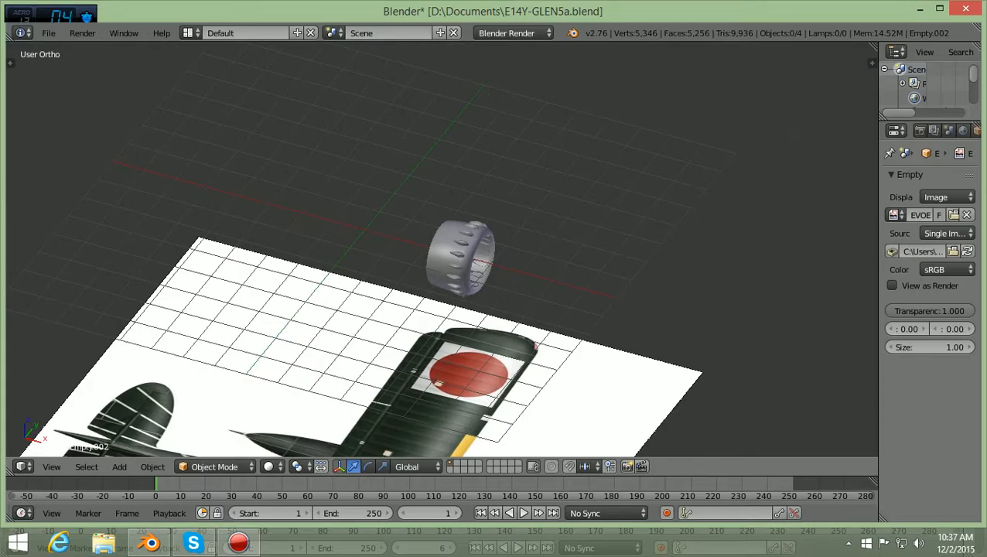
{"action": "key", "text": "KP_1"}
{"action": "scroll", "coordinate": [487, 304], "scroll_direction": "up", "scroll_amount": 2}
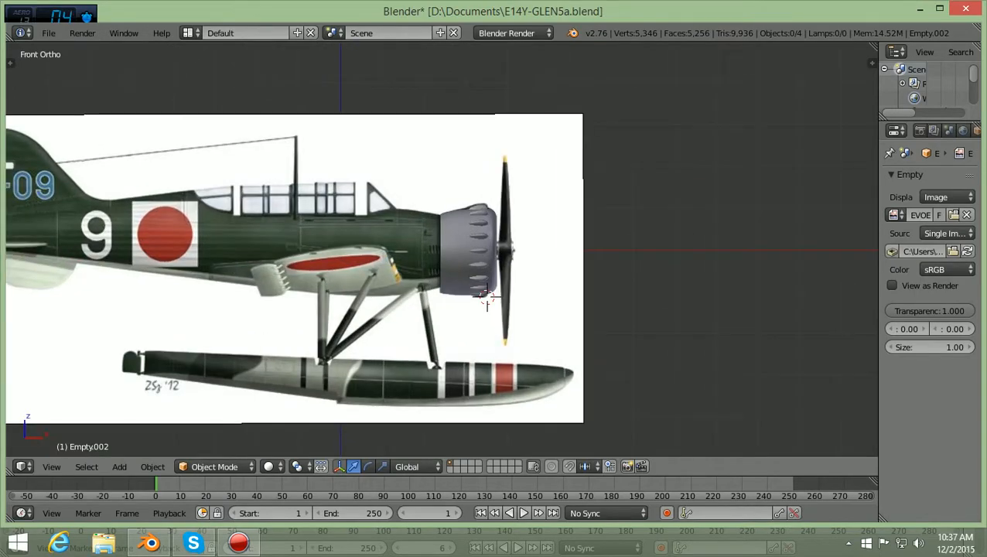
{"action": "scroll", "coordinate": [488, 304], "scroll_direction": "up", "scroll_amount": 2}
{"action": "scroll", "coordinate": [482, 299], "scroll_direction": "down", "scroll_amount": 3}
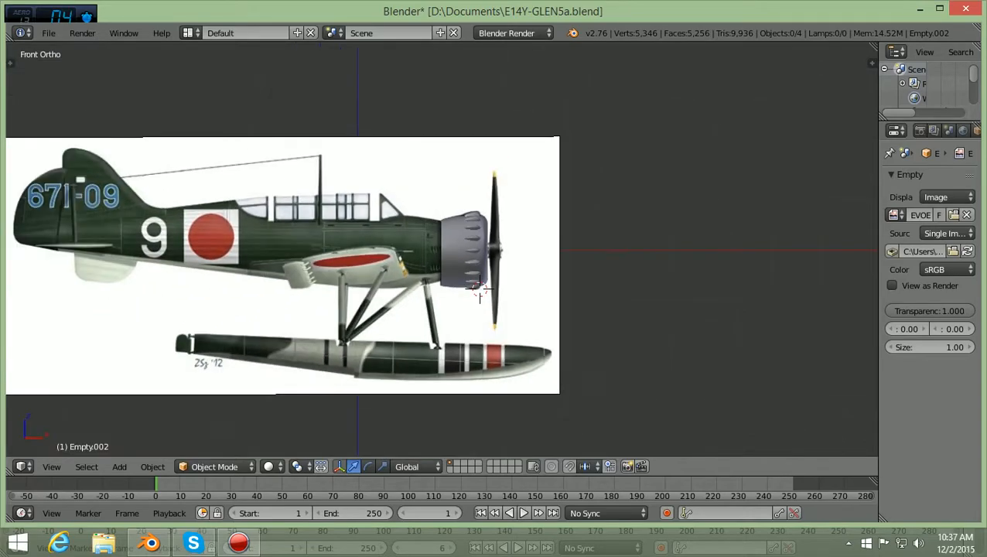
{"action": "scroll", "coordinate": [479, 293], "scroll_direction": "up", "scroll_amount": 1}
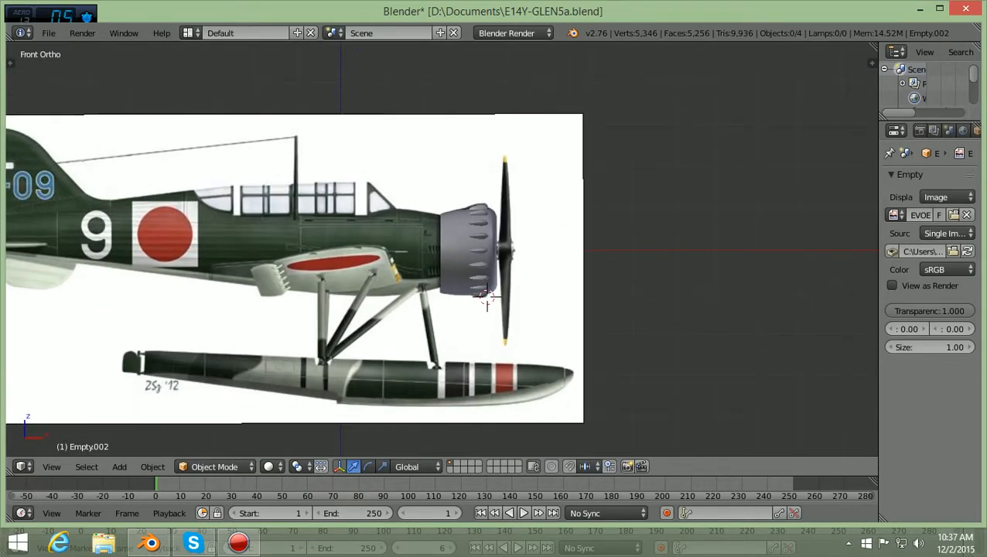
{"action": "key", "text": "shift+c"}
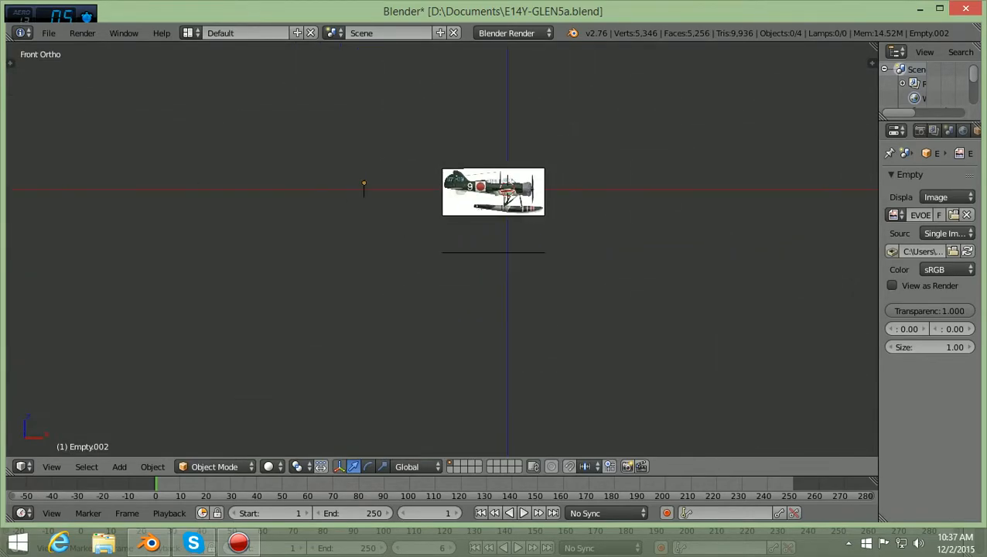
{"action": "middle_click_drag", "start_coordinate": [503, 250], "coordinate": [479, 249], "text": "shift"}
{"action": "scroll", "coordinate": [409, 323], "scroll_direction": "up", "scroll_amount": 5}
{"action": "scroll", "coordinate": [479, 323], "scroll_direction": "up", "scroll_amount": 3}
{"action": "scroll", "coordinate": [479, 249], "scroll_direction": "up", "scroll_amount": 3}
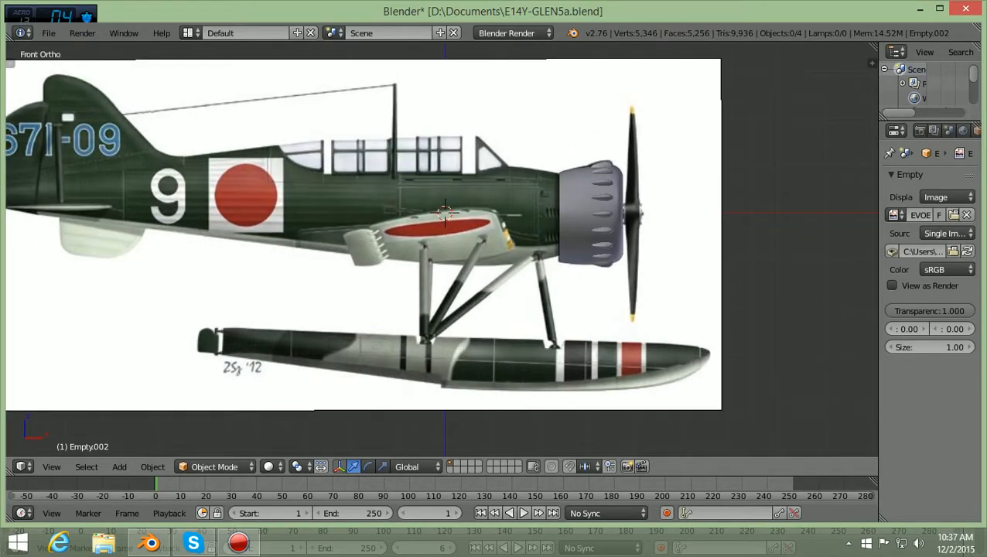
Examine the fuselage and cowling against the side and top reference images around the 3D cursor
{"action": "middle_click_drag", "start_coordinate": [444, 211], "coordinate": [417, 248], "text": "shift"}
{"action": "scroll", "coordinate": [448, 249], "scroll_direction": "up", "scroll_amount": 3}
{"action": "scroll", "coordinate": [417, 249], "scroll_direction": "up", "scroll_amount": 2}
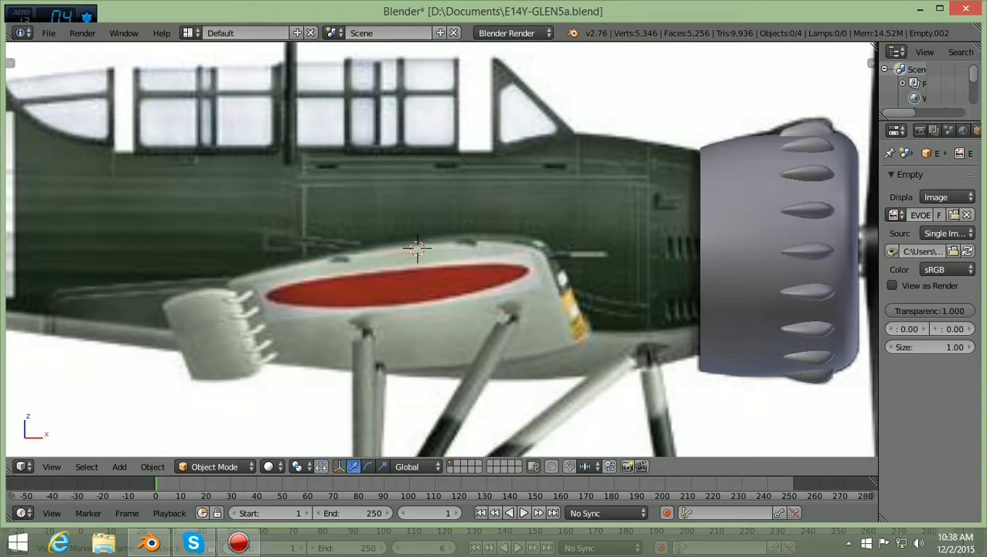
{"action": "scroll", "coordinate": [417, 249], "scroll_direction": "down", "scroll_amount": 2}
{"action": "scroll", "coordinate": [424, 248], "scroll_direction": "down", "scroll_amount": 3}
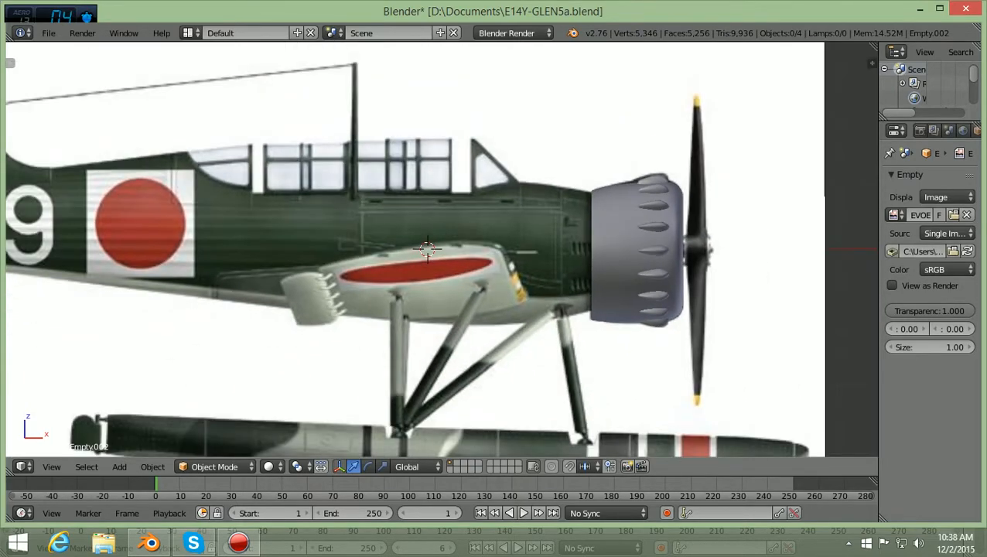
{"action": "key", "text": "KP_7"}
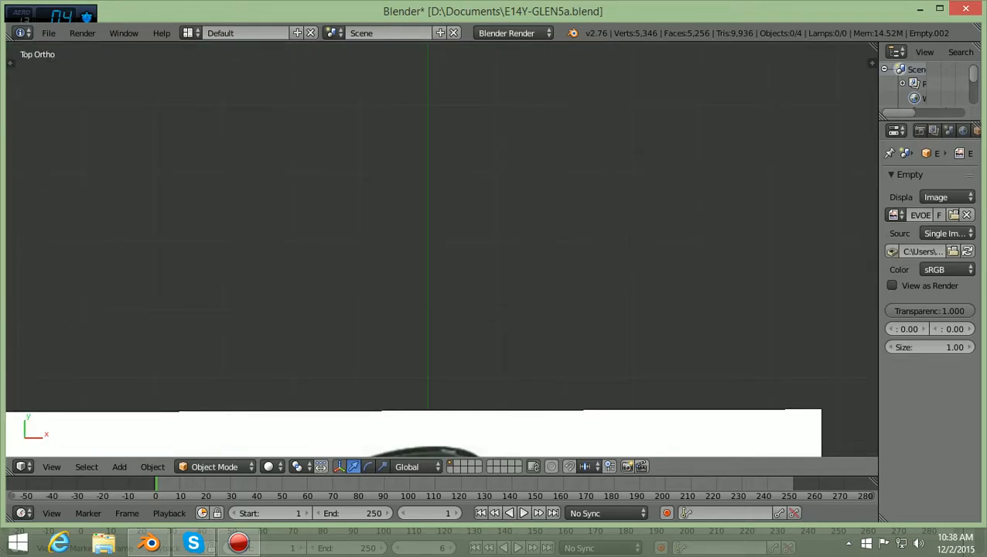
{"action": "scroll", "coordinate": [424, 249], "scroll_direction": "down", "scroll_amount": 20, "text": "shift"}
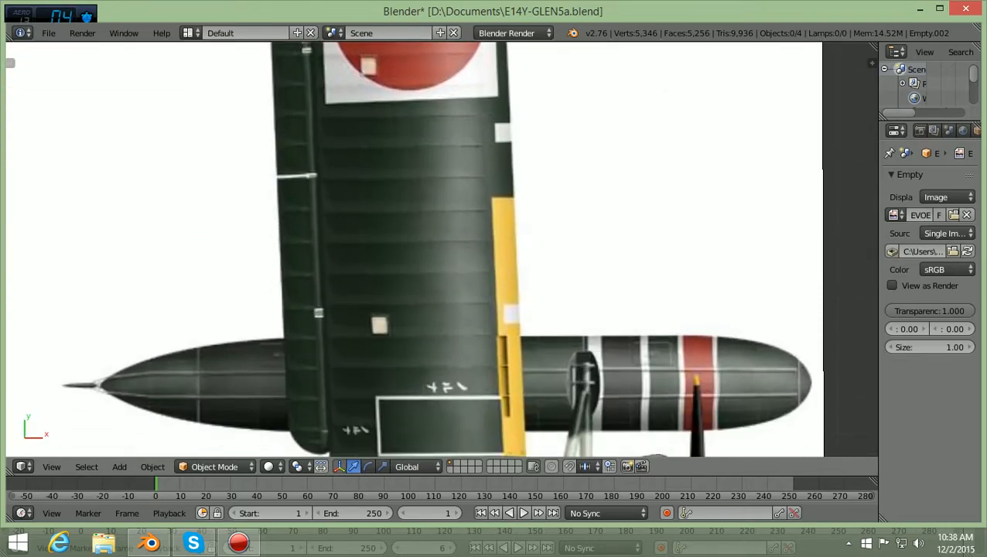
{"action": "scroll", "coordinate": [424, 248], "scroll_direction": "down", "scroll_amount": 20, "text": "shift"}
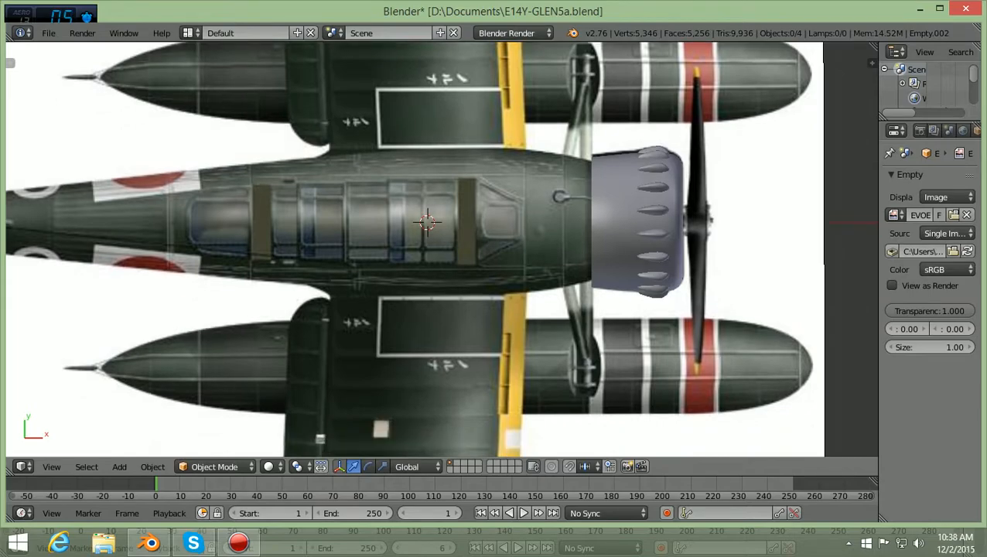
{"action": "scroll", "coordinate": [427, 222], "scroll_direction": "up", "scroll_amount": 1}
{"action": "scroll", "coordinate": [424, 232], "scroll_direction": "up", "scroll_amount": 3, "text": "shift"}
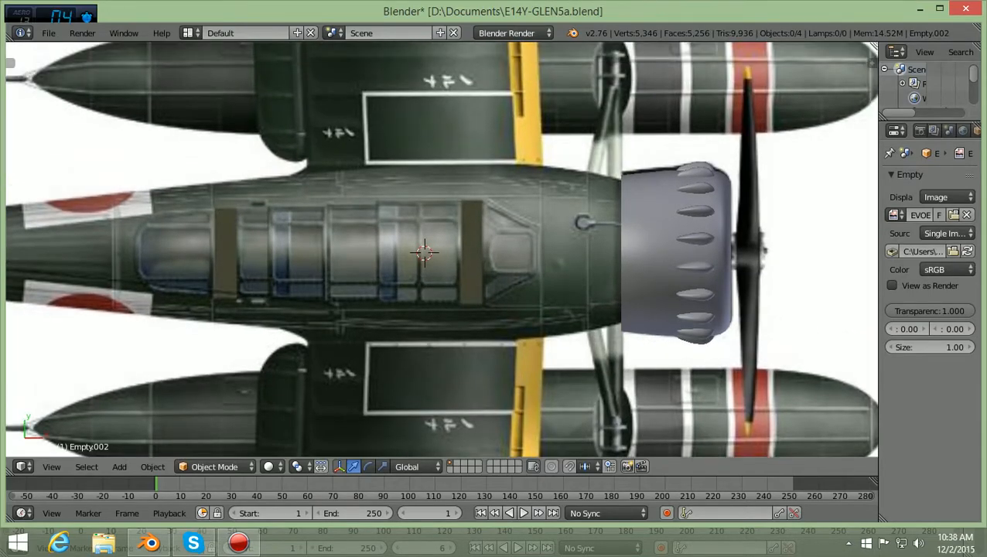
{"action": "scroll", "coordinate": [424, 252], "scroll_direction": "up", "scroll_amount": 1}
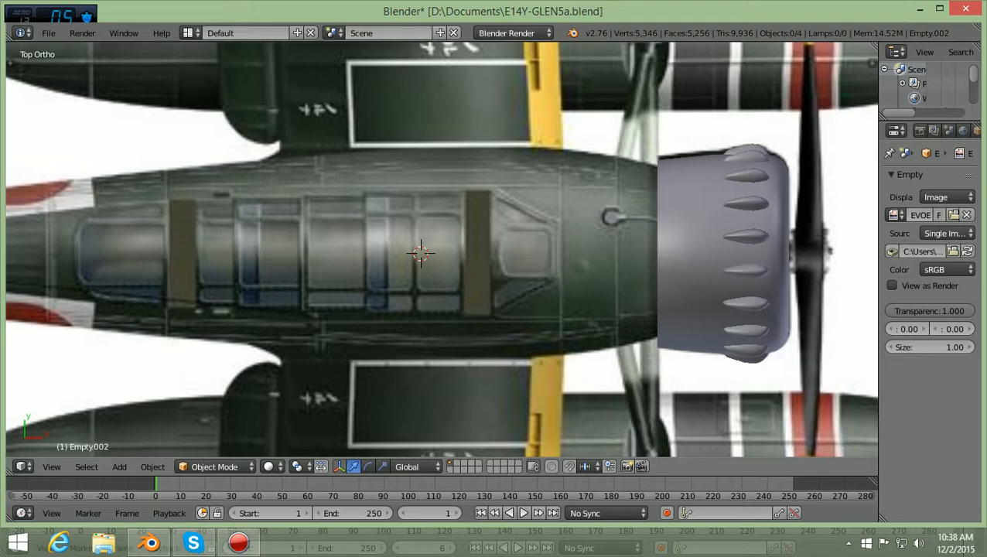
{"action": "key", "text": "KP_1"}
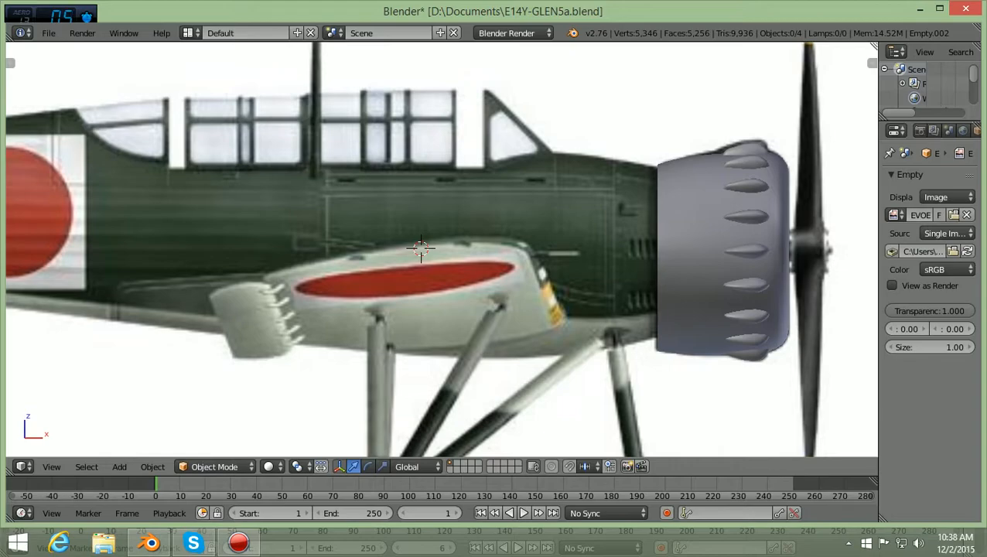
{"action": "scroll", "coordinate": [420, 247], "scroll_direction": "down", "scroll_amount": 2}
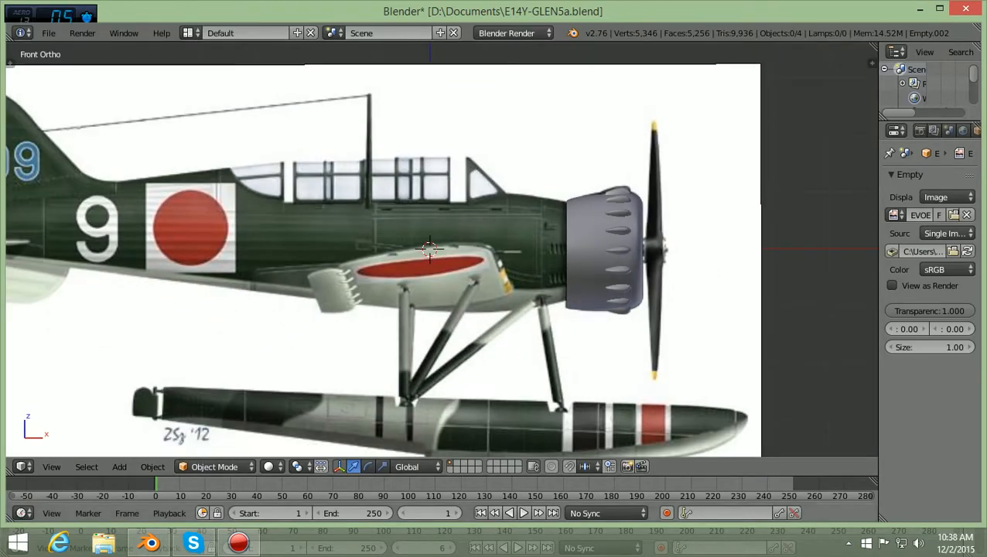
Add a cylinder mesh at the 3D cursor in the front view
{"action": "left_click", "coordinate": [120, 467]}
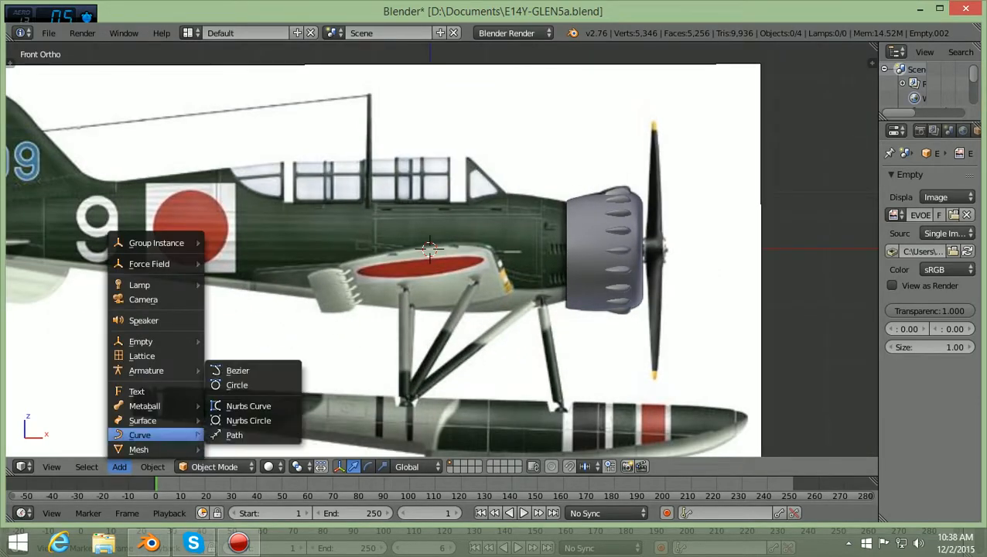
{"action": "mouse_move", "coordinate": [139, 450]}
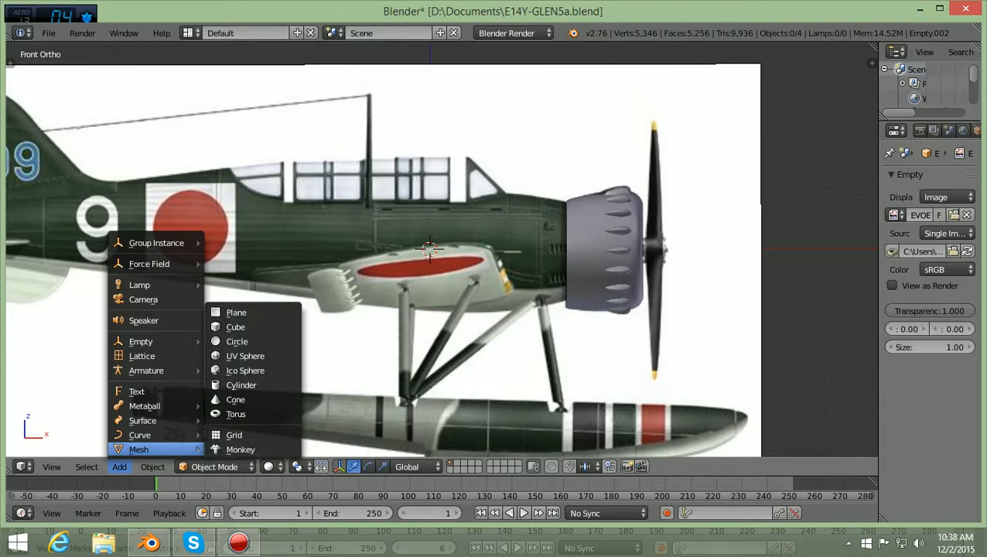
{"action": "left_click", "coordinate": [241, 386]}
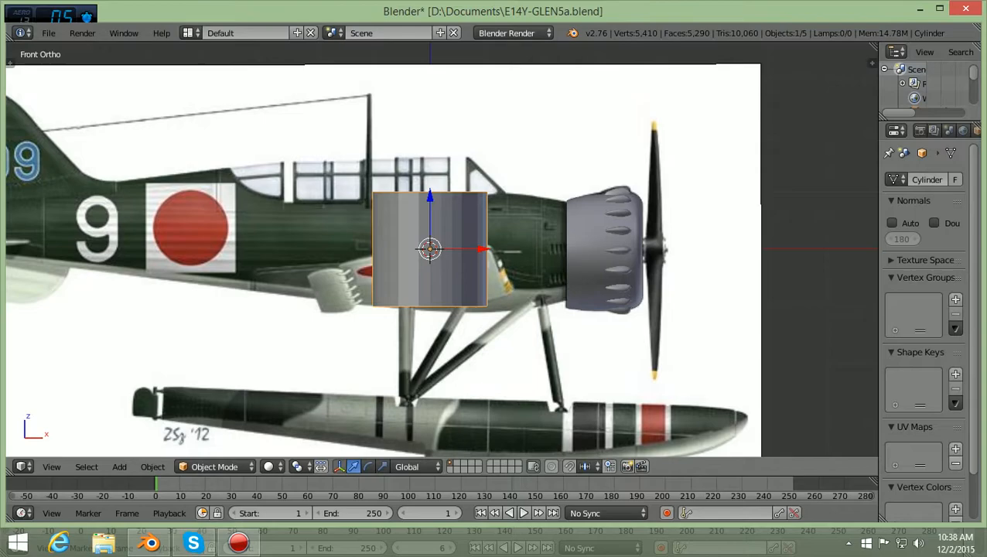
Set the new cylinder's vertex count to 20
{"action": "key", "text": "t"}
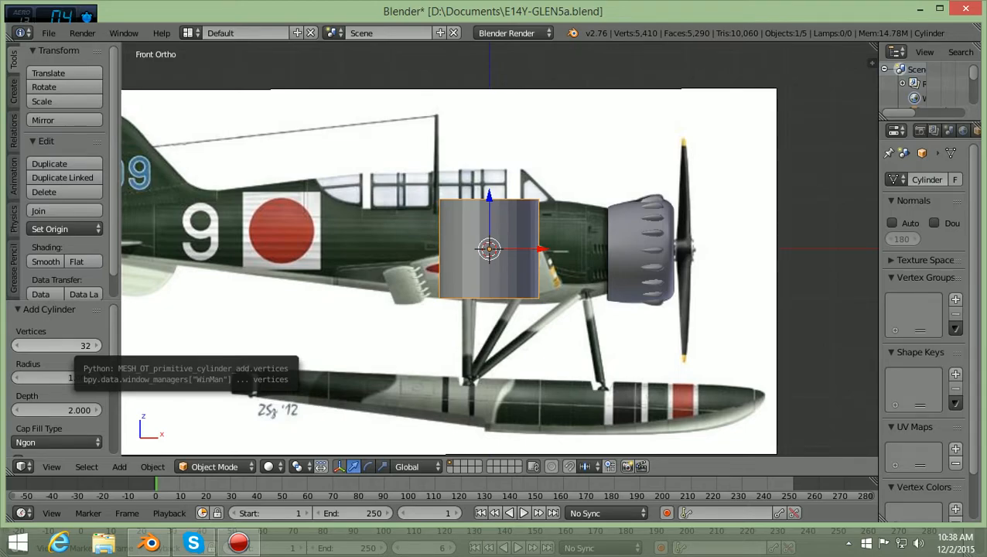
{"action": "left_click", "coordinate": [17, 346]}
{"action": "left_click", "coordinate": [17, 346]}
{"action": "left_click", "coordinate": [17, 346]}
{"action": "left_click", "coordinate": [18, 346]}
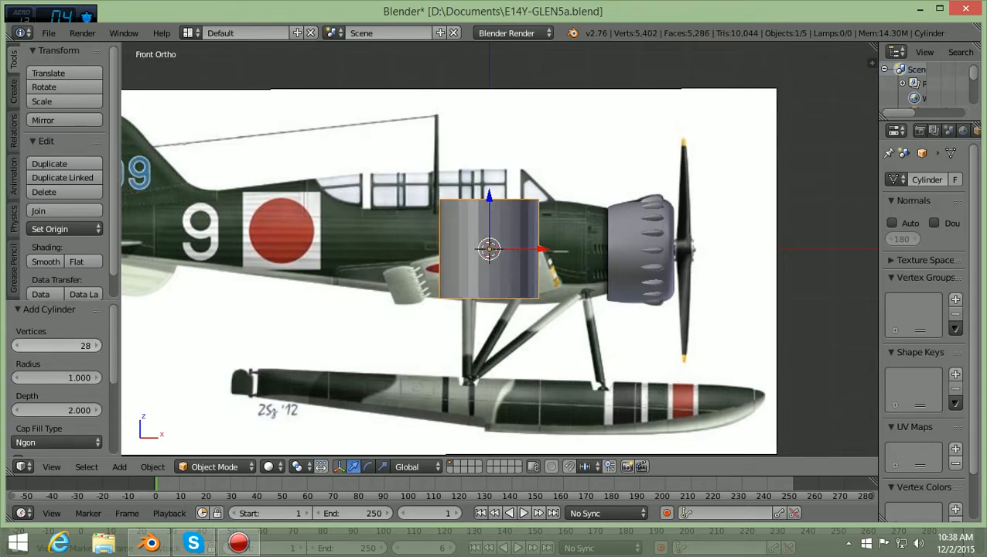
{"action": "left_click", "coordinate": [17, 346]}
{"action": "left_click", "coordinate": [17, 346]}
{"action": "left_click", "coordinate": [17, 346]}
{"action": "left_click", "coordinate": [17, 346]}
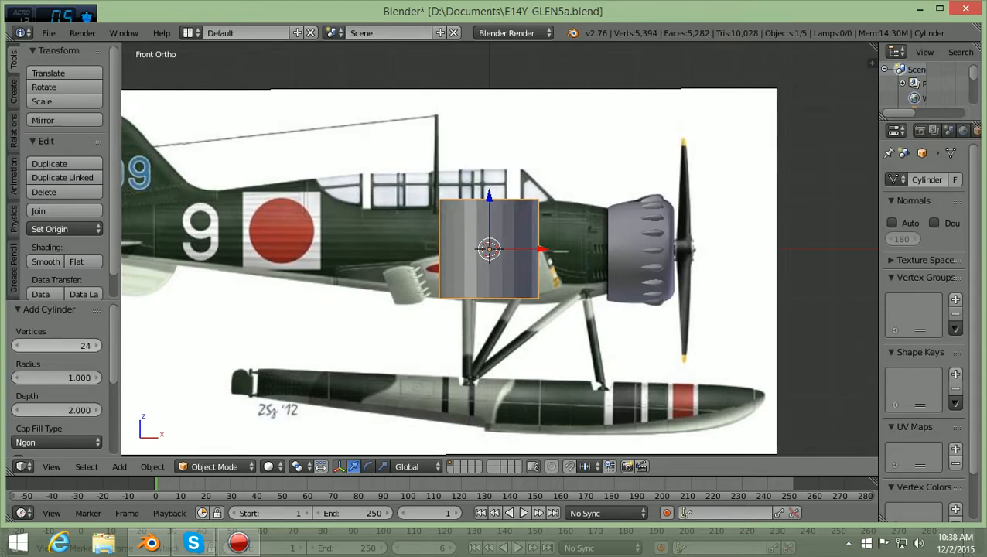
{"action": "left_click", "coordinate": [17, 346]}
{"action": "left_click", "coordinate": [17, 346]}
{"action": "left_click", "coordinate": [17, 345]}
{"action": "left_click", "coordinate": [17, 346]}
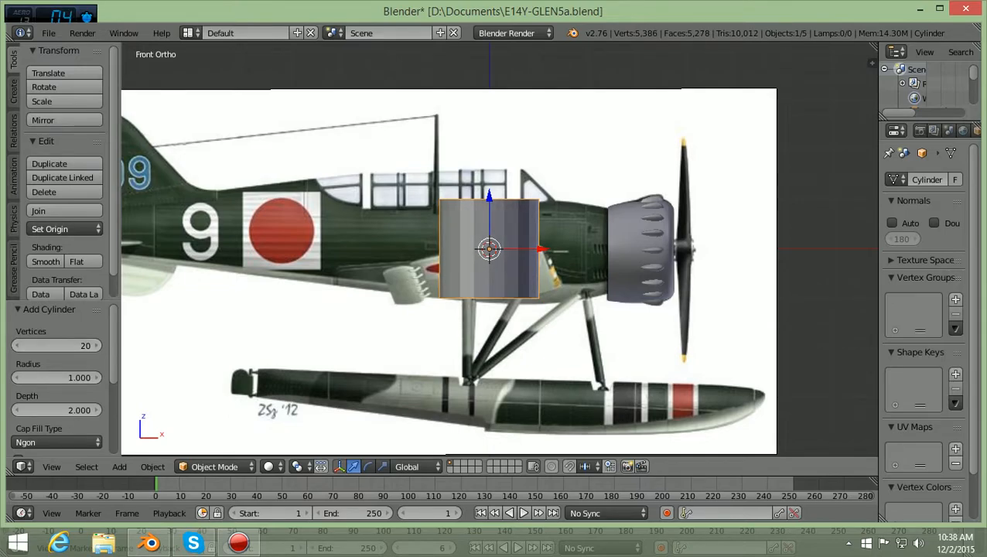
{"action": "key", "text": "t"}
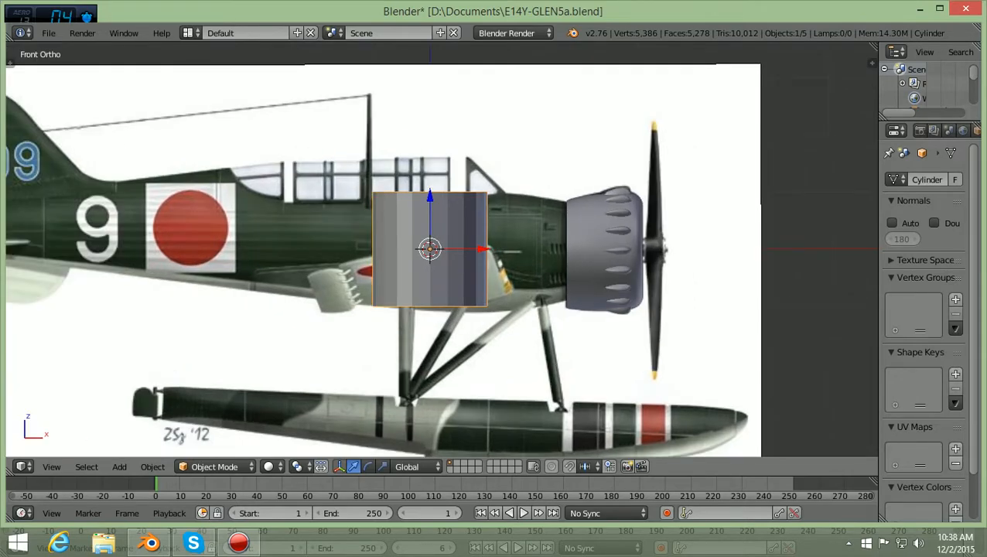
Rotate the cylinder 90 degrees about the Y axis so it lies along the fuselage
{"action": "key", "text": "r"}
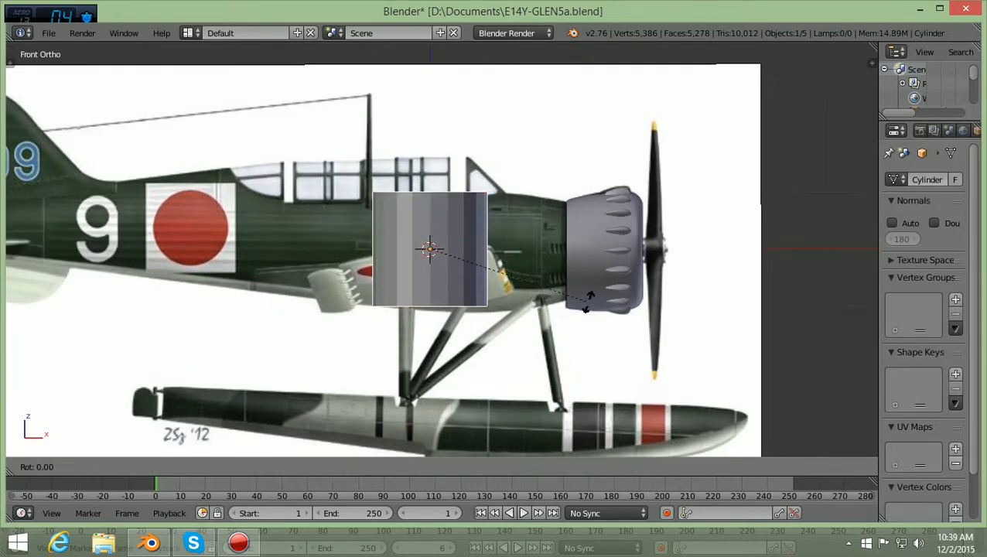
{"action": "key", "text": "y"}
{"action": "type", "text": "90"}
{"action": "key", "text": "Return"}
{"action": "scroll", "coordinate": [589, 298], "scroll_direction": "up", "scroll_amount": 1}
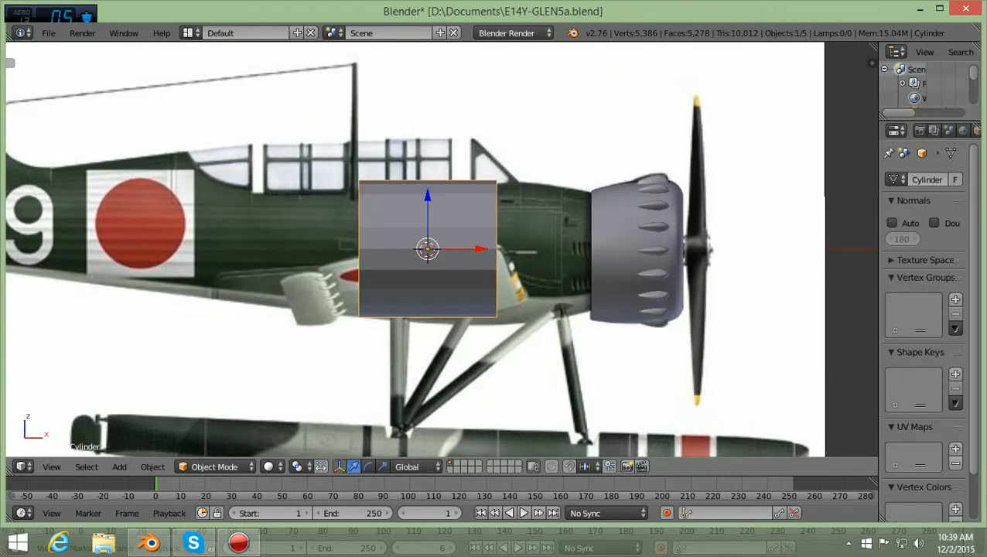
Move the cylinder about 1.35 units along the X axis so its front end sits just behind the cowling
{"action": "scroll", "coordinate": [590, 298], "scroll_direction": "up", "scroll_amount": 1}
{"action": "scroll", "coordinate": [590, 298], "scroll_direction": "up", "scroll_amount": 1}
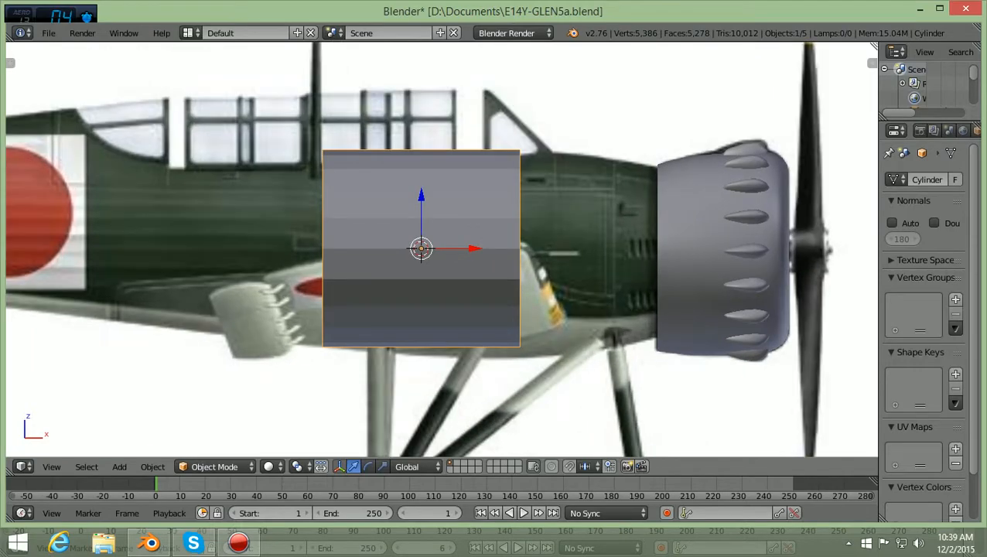
{"action": "key", "text": "g"}
{"action": "key", "text": "x"}
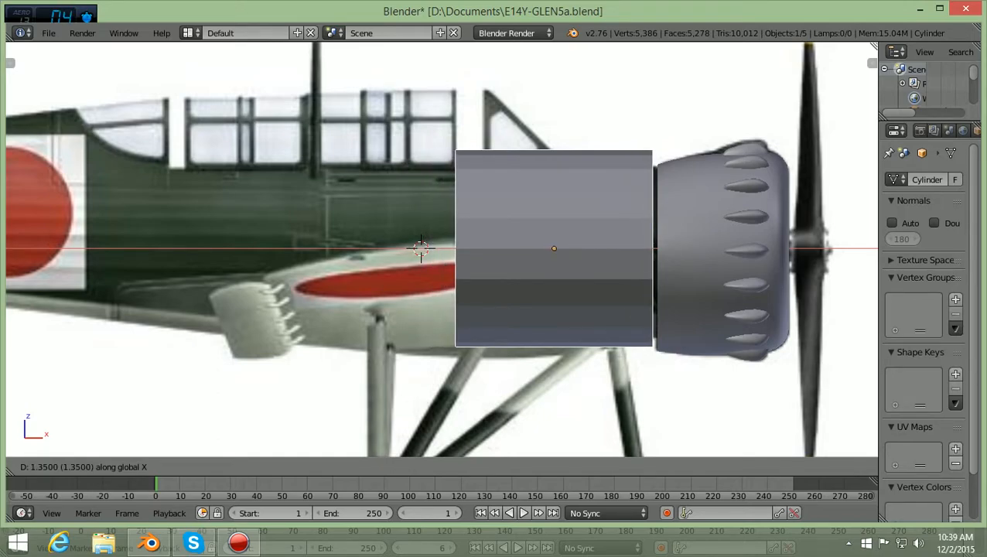
{"action": "key", "text": "Return"}
{"action": "middle_click_drag", "start_coordinate": [420, 247], "coordinate": [281, 248], "text": "shift"}
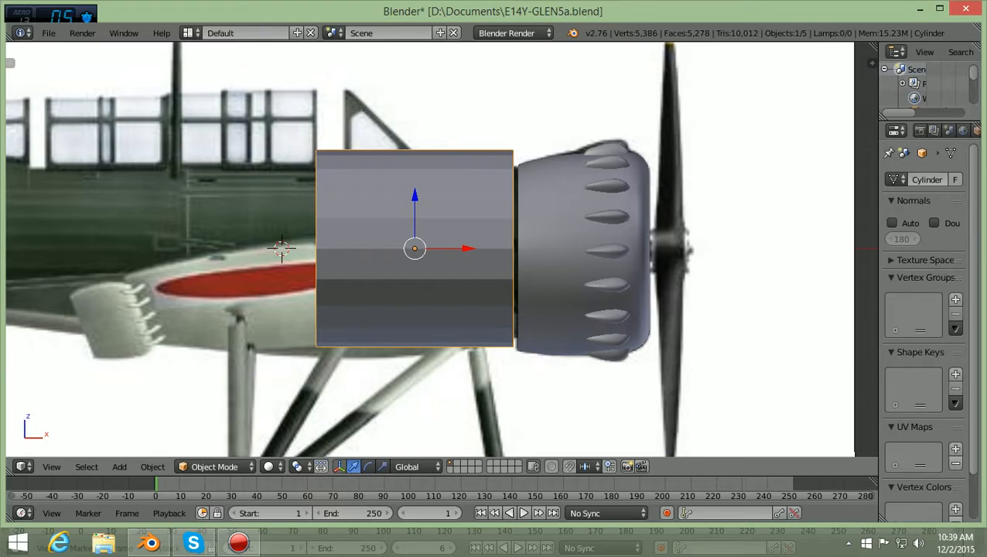
Scale the cylinder down along the X axis into a narrow band
{"action": "key", "text": "s"}
{"action": "key", "text": "x"}
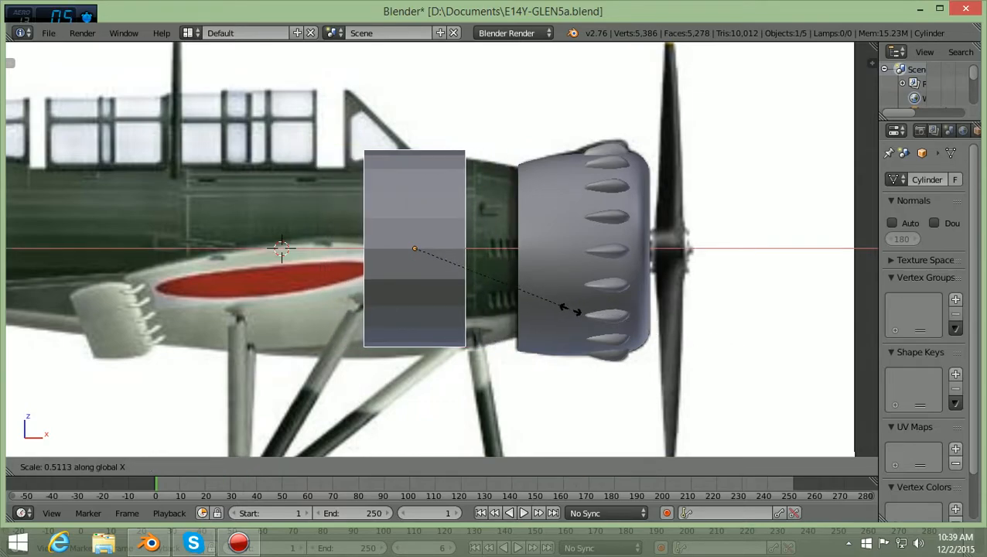
{"action": "left_click", "coordinate": [457, 292]}
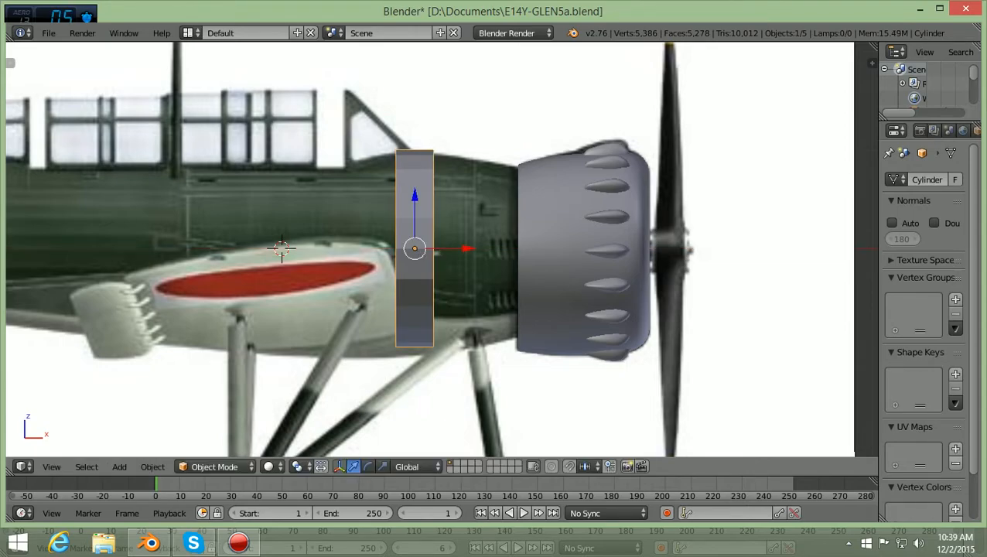
Move the narrowed cylinder about 0.83 units along X, up to the rear edge of the cowling
{"action": "key", "text": "g"}
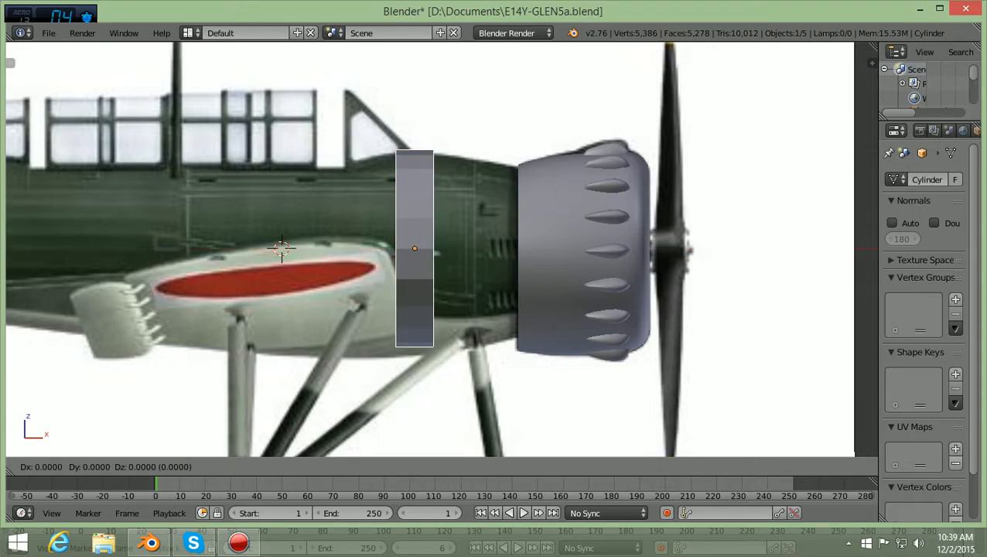
{"action": "key", "text": "x"}
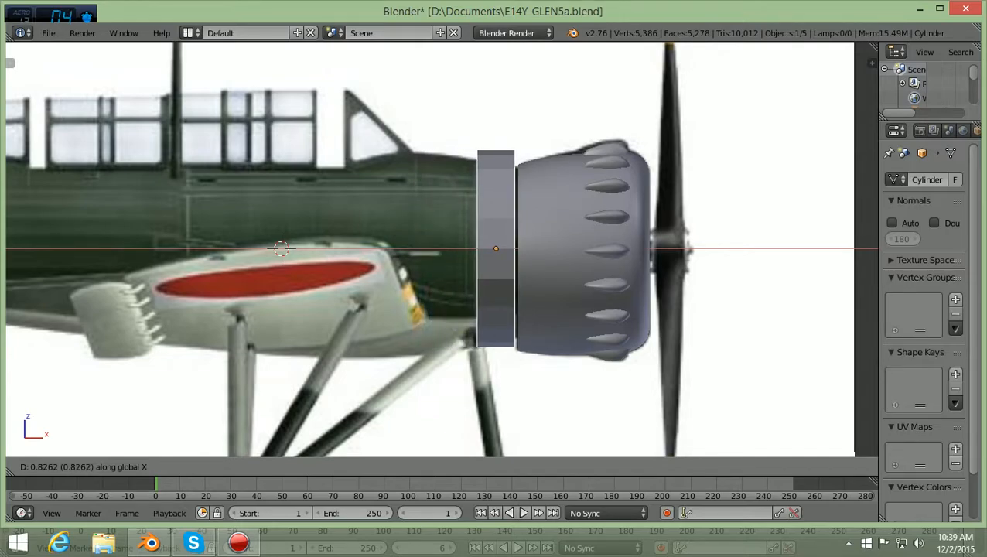
{"action": "key", "text": "Return"}
Get a close view of the joint between cylinder and cowling and switch the program window to fullscreen
{"action": "scroll", "coordinate": [430, 250], "scroll_direction": "down", "scroll_amount": 2, "text": "shift"}
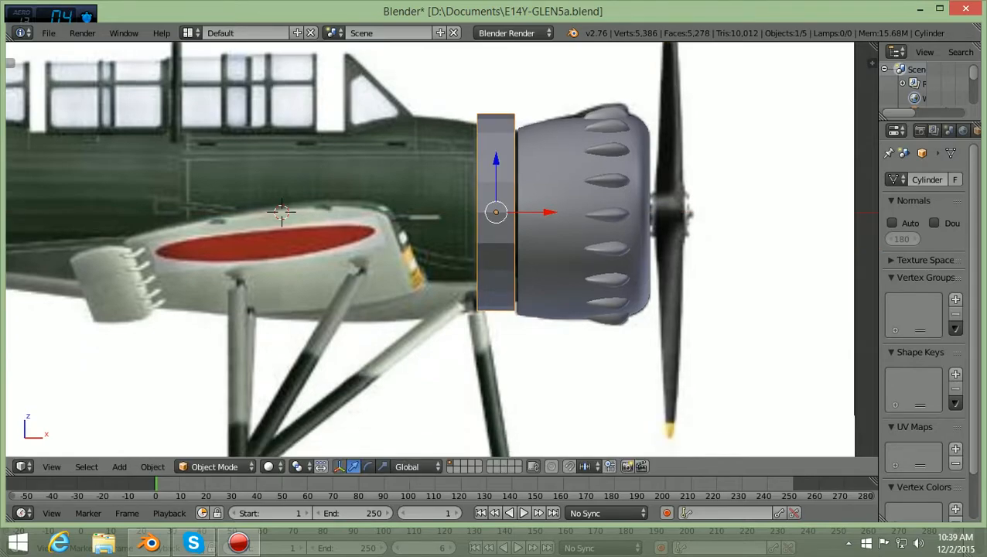
{"action": "scroll", "coordinate": [442, 249], "scroll_direction": "up", "scroll_amount": 2}
{"action": "scroll", "coordinate": [442, 249], "scroll_direction": "up", "scroll_amount": 4, "text": "shift"}
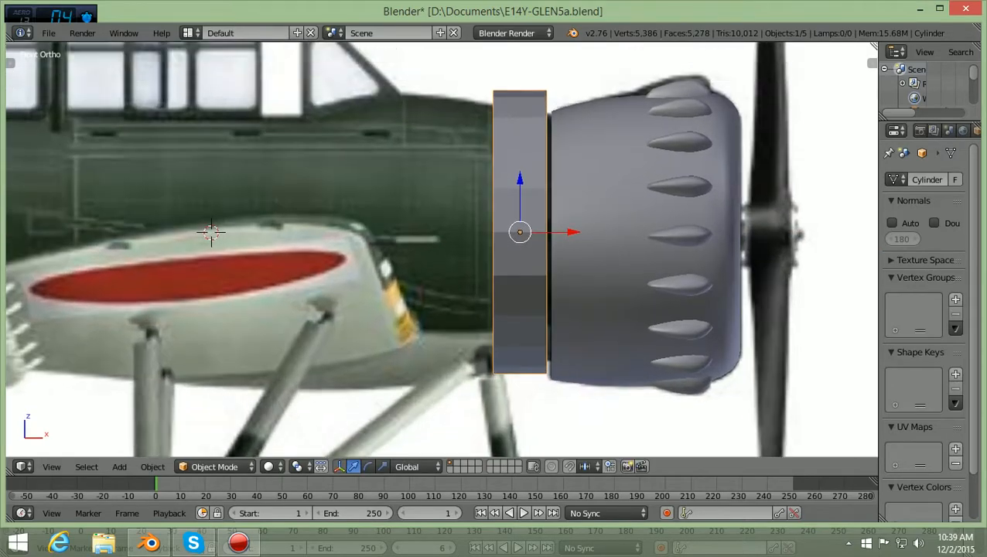
{"action": "scroll", "coordinate": [442, 250], "scroll_direction": "up", "scroll_amount": 4, "text": "ctrl"}
{"action": "scroll", "coordinate": [442, 250], "scroll_direction": "up", "scroll_amount": 3}
{"action": "scroll", "coordinate": [442, 249], "scroll_direction": "down", "scroll_amount": 3, "text": "shift"}
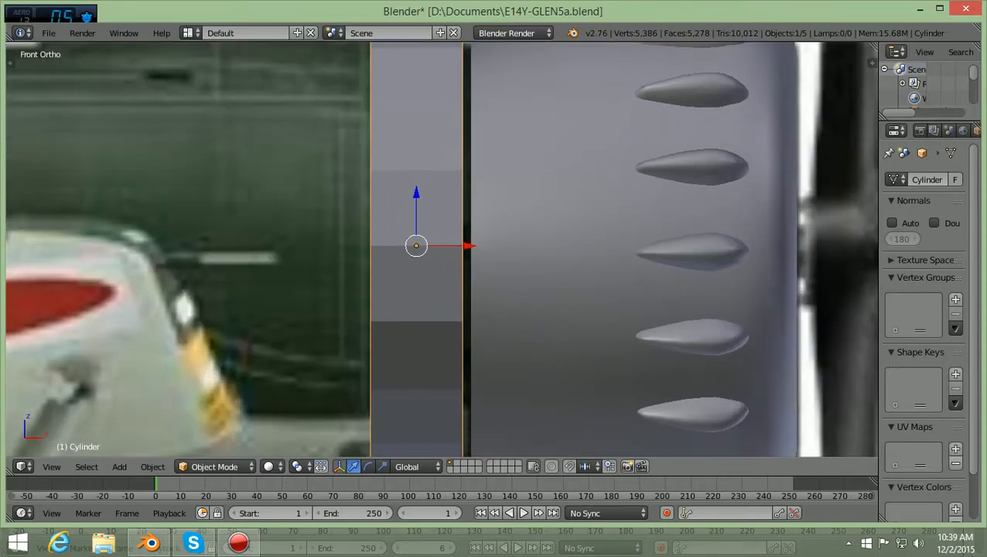
{"action": "scroll", "coordinate": [442, 249], "scroll_direction": "down", "scroll_amount": 2}
{"action": "scroll", "coordinate": [442, 249], "scroll_direction": "up", "scroll_amount": 1, "text": "shift"}
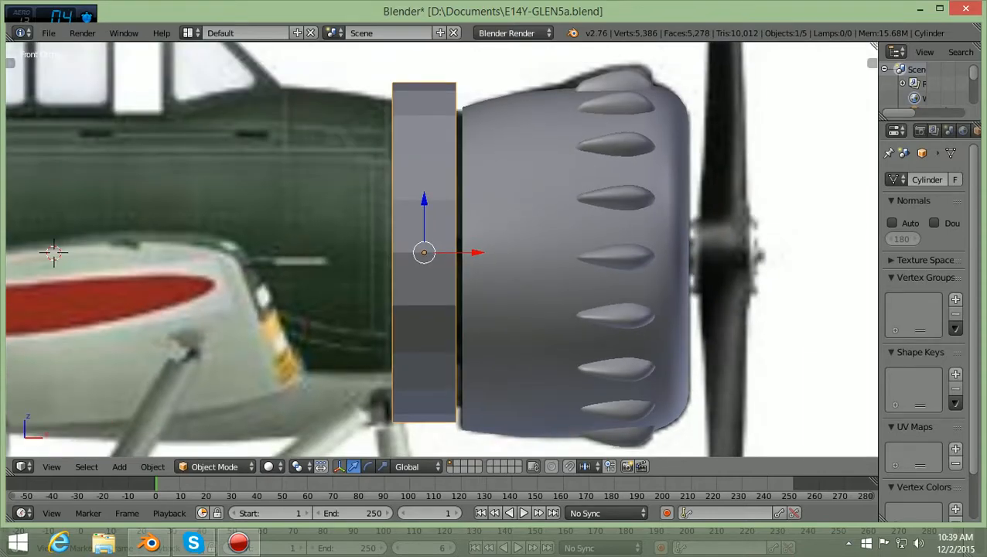
{"action": "left_click", "coordinate": [124, 33]}
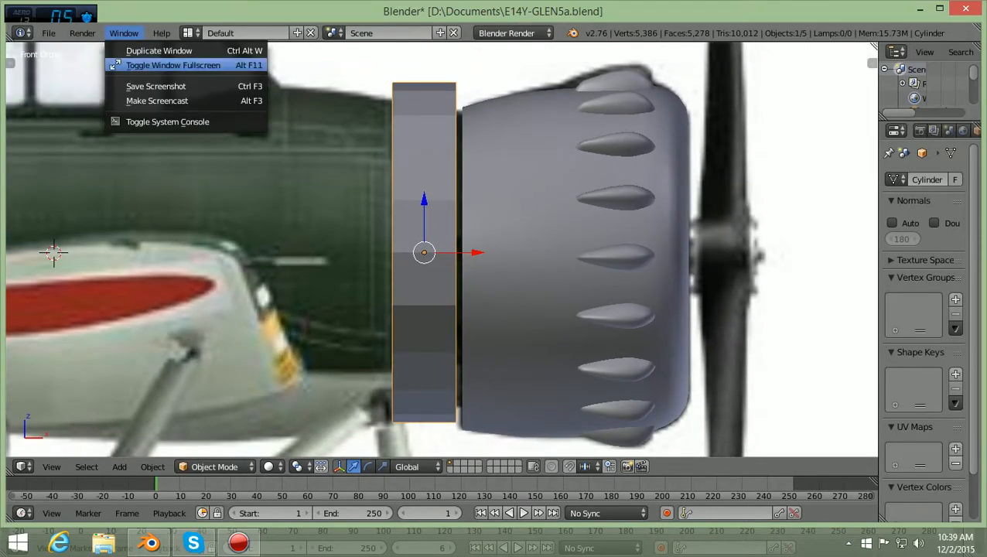
{"action": "left_click", "coordinate": [174, 65]}
Enter Edit Mode on the cylinder and show it in wireframe so the reference image is visible through it
{"action": "scroll", "coordinate": [442, 252], "scroll_direction": "down", "scroll_amount": 1, "text": "shift"}
{"action": "scroll", "coordinate": [442, 252], "scroll_direction": "up", "scroll_amount": 1}
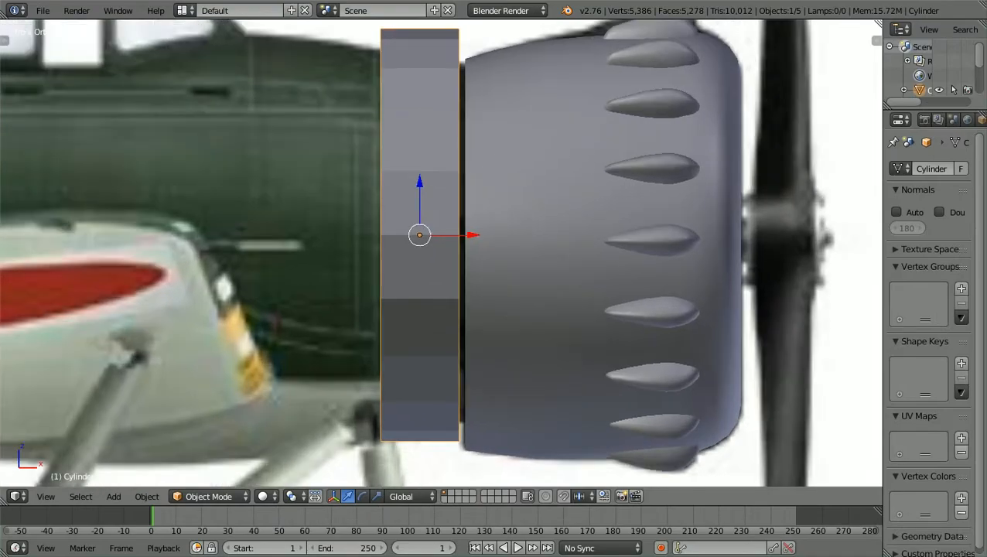
{"action": "scroll", "coordinate": [442, 252], "scroll_direction": "up", "scroll_amount": 2, "text": "shift"}
{"action": "scroll", "coordinate": [442, 252], "scroll_direction": "down", "scroll_amount": 1, "text": "shift"}
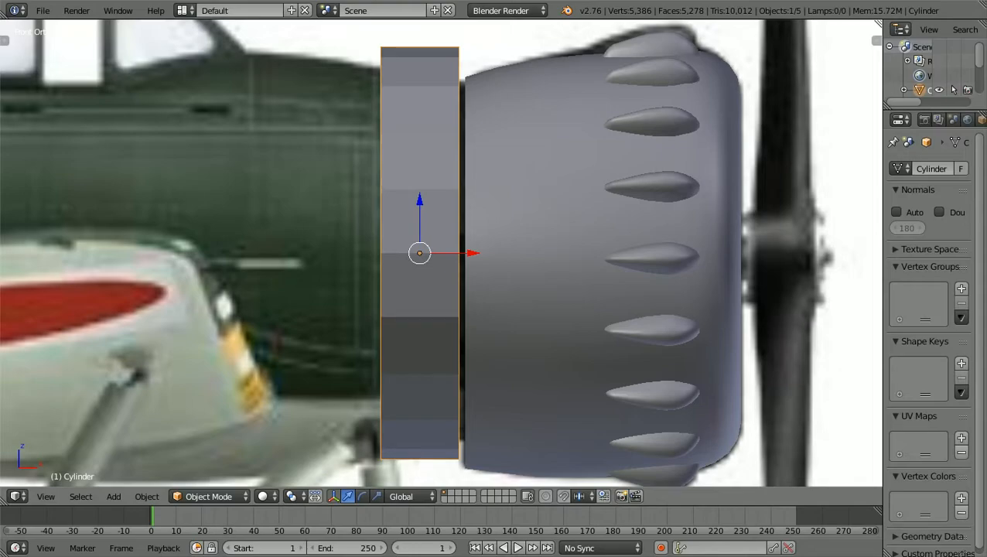
{"action": "left_click", "coordinate": [208, 496]}
{"action": "left_click", "coordinate": [203, 463]}
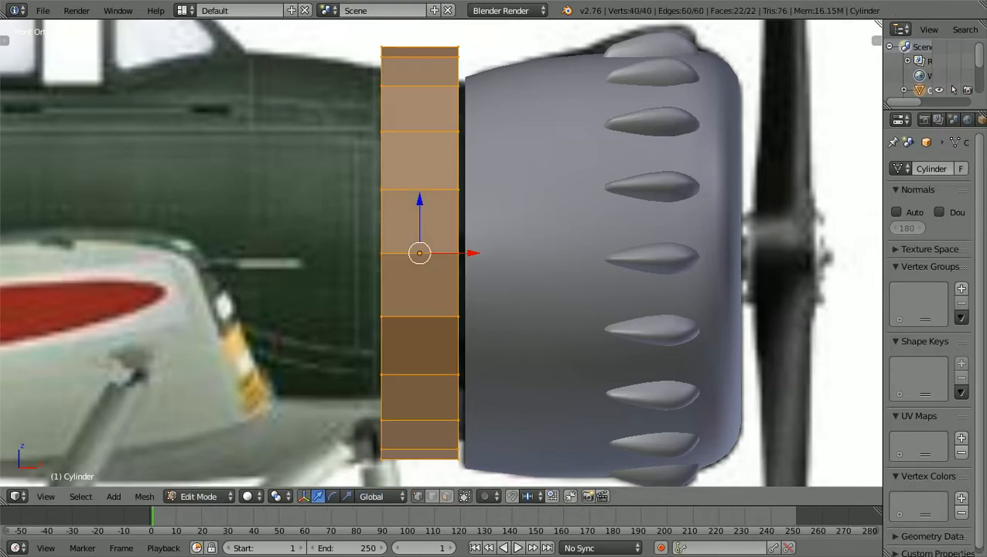
{"action": "key", "text": "alt+z"}
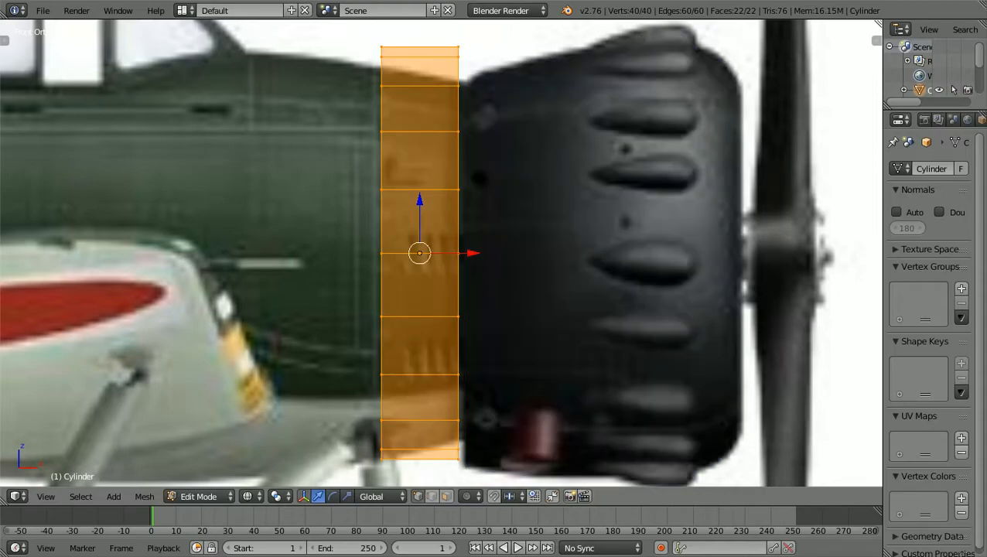
Select all the cylinder's vertices and scale them uniformly to about 0.87 to fit the fuselage height
{"action": "key", "text": "a"}
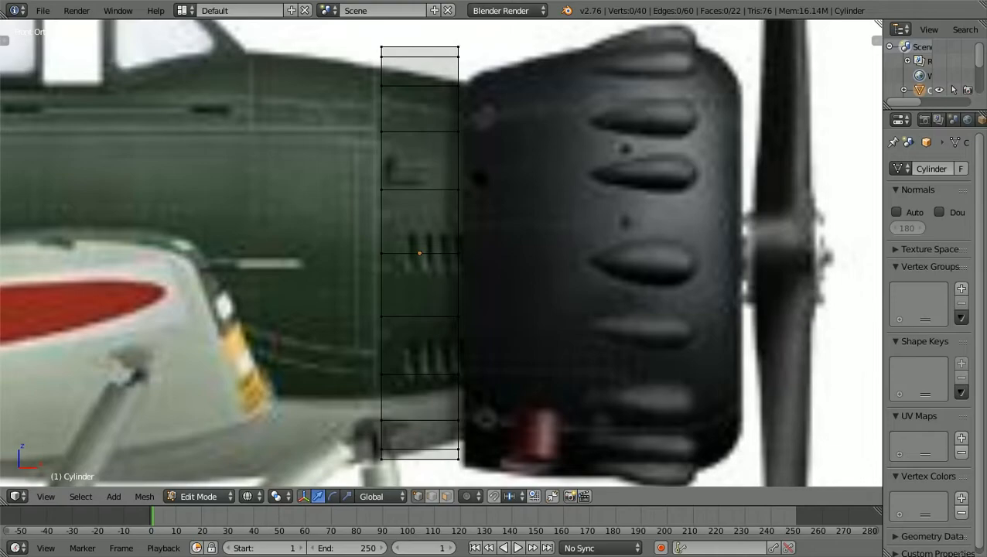
{"action": "key", "text": "b"}
{"action": "left_click_drag", "start_coordinate": [334, 469], "coordinate": [485, 45]}
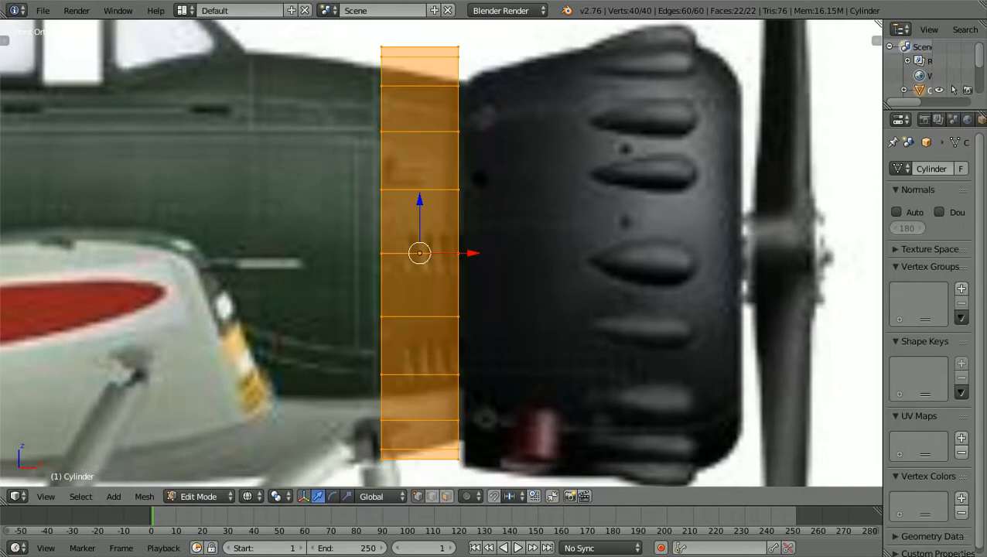
{"action": "key", "text": "s"}
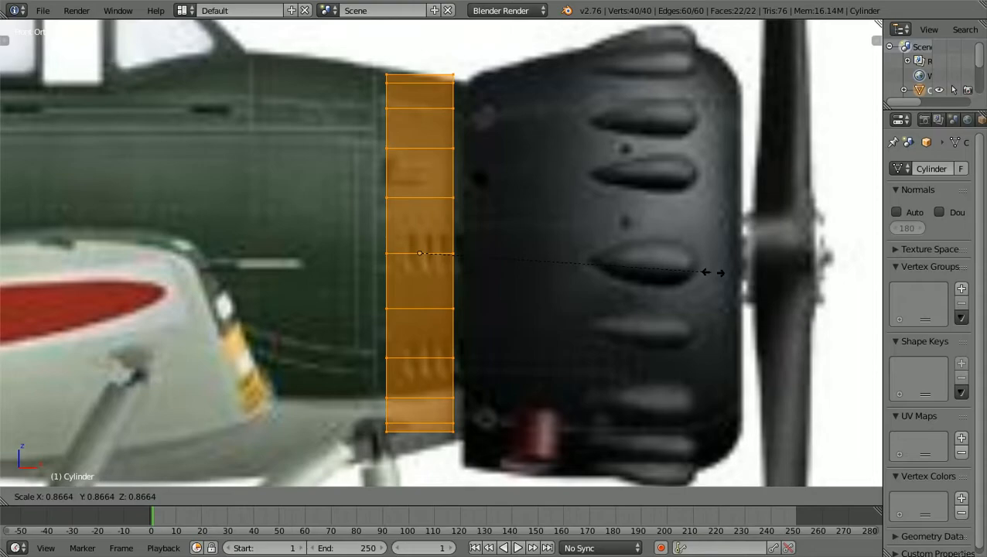
{"action": "left_click", "coordinate": [712, 272]}
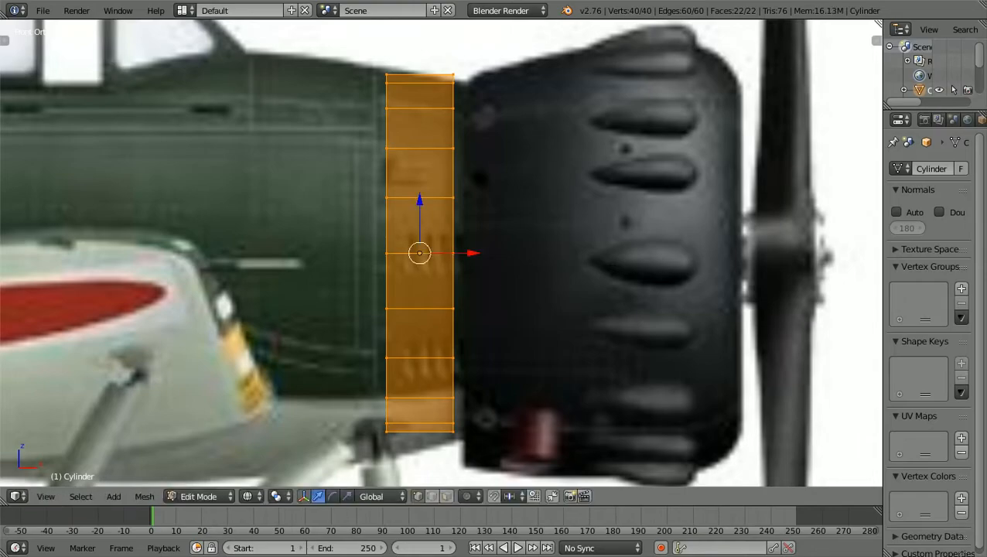
Move the vertices about 0.2 units along X into the rear of the cowling and scale them to about 0.99
{"action": "key", "text": "g"}
{"action": "key", "text": "x"}
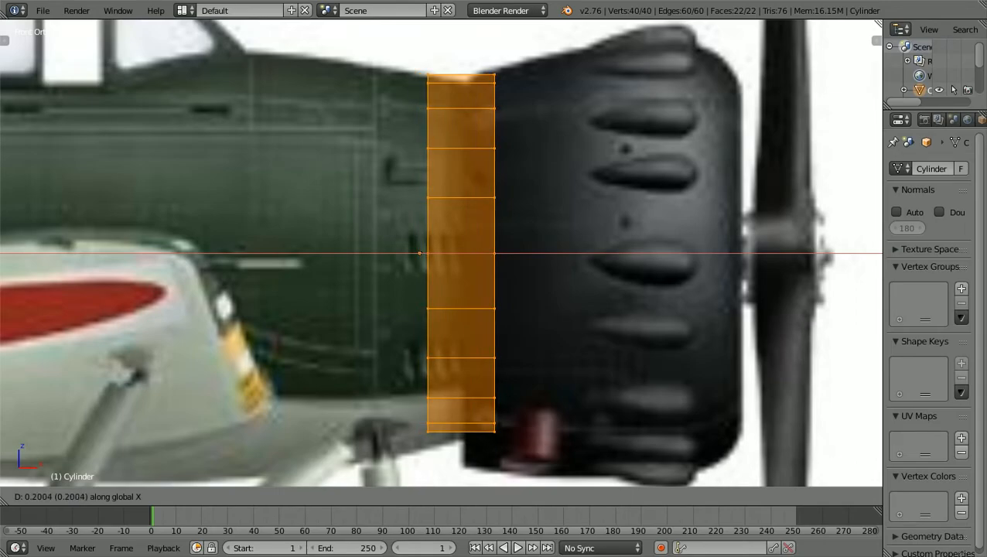
{"action": "key", "text": "Return"}
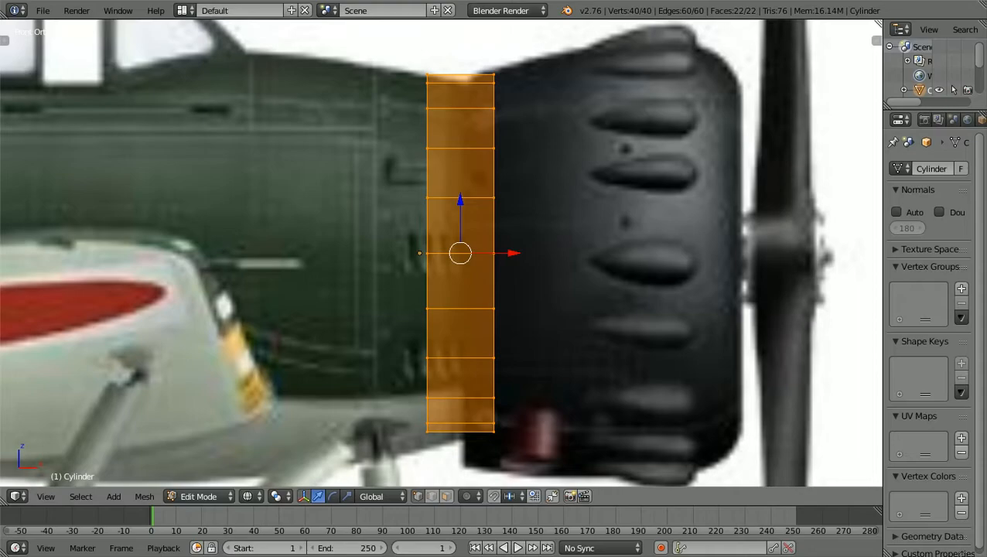
{"action": "key", "text": "s"}
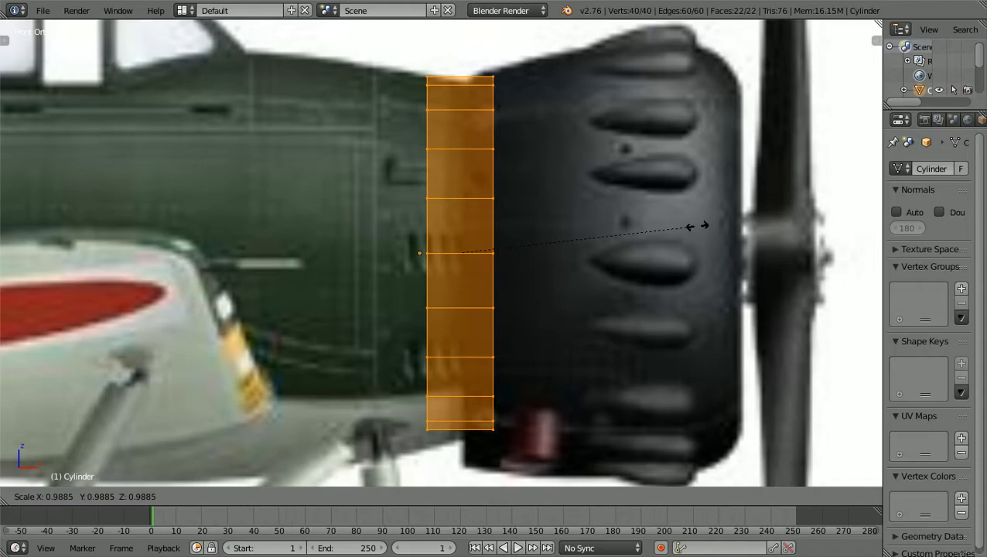
{"action": "left_click", "coordinate": [696, 226]}
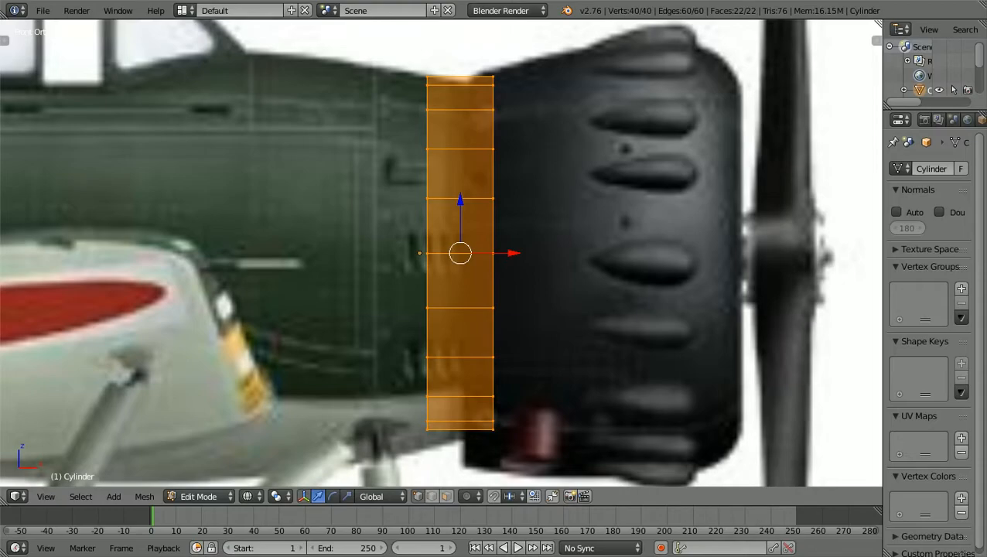
Lower the vertices in the upper half of the cylinder's front ring by about 0.05 units along Z
{"action": "key", "text": "a"}
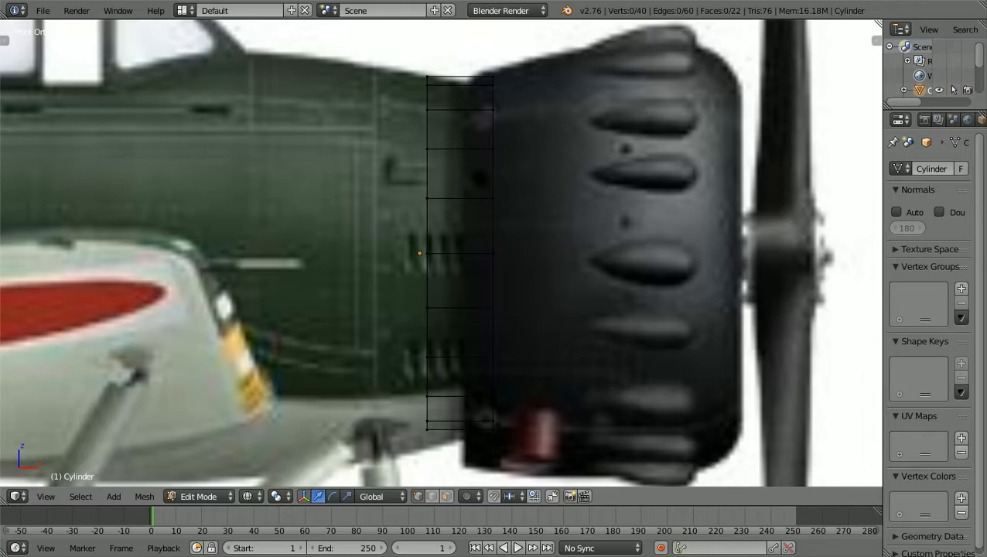
{"action": "key", "text": "b"}
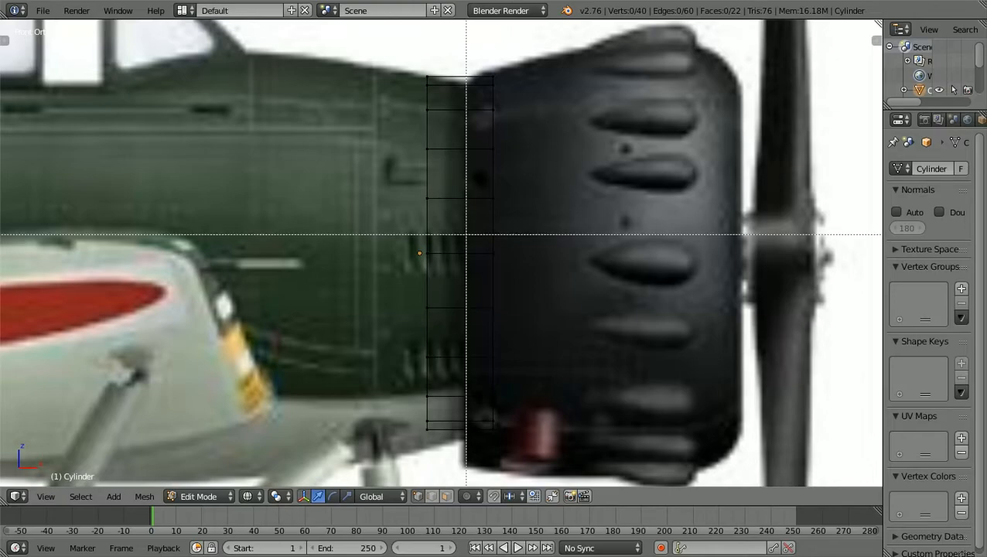
{"action": "left_click_drag", "start_coordinate": [466, 235], "coordinate": [513, 59]}
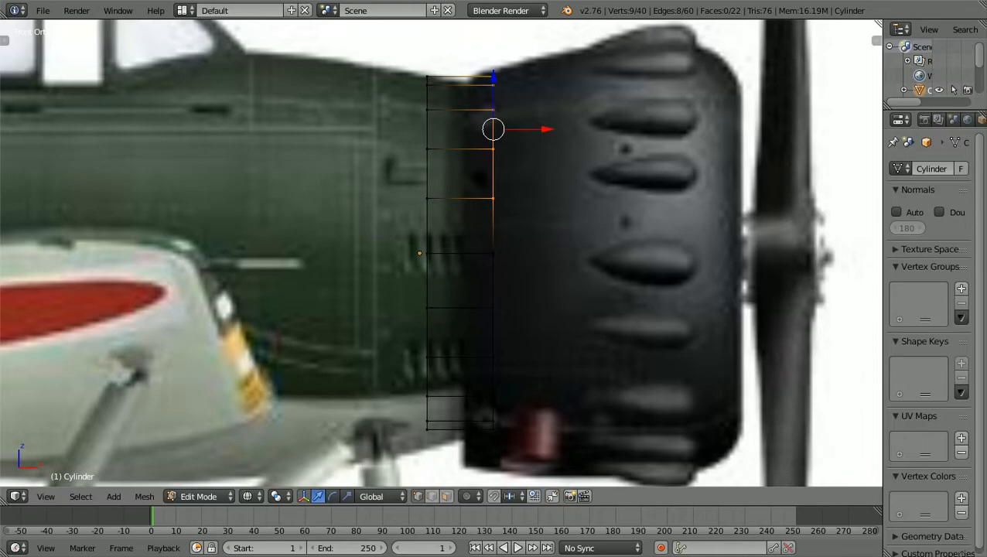
{"action": "key", "text": "g"}
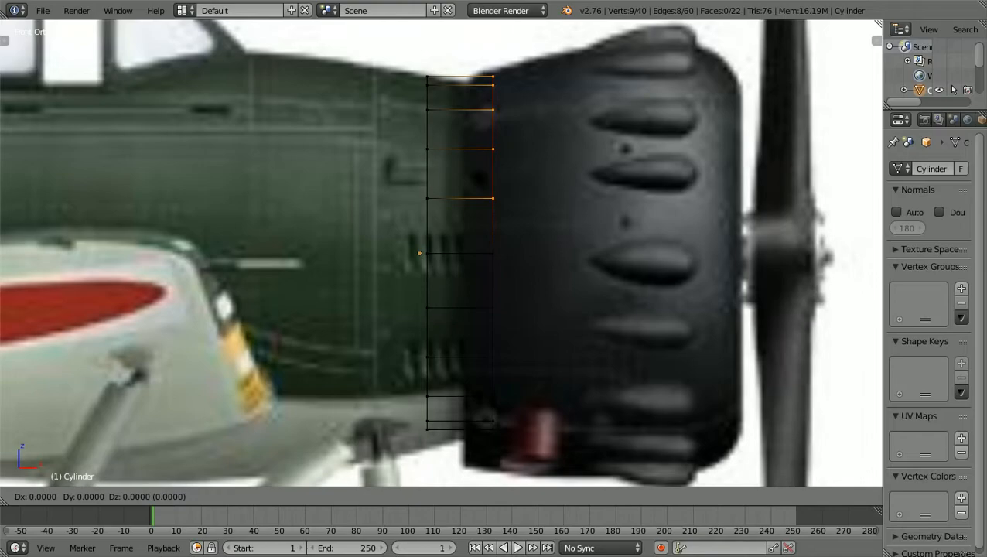
{"action": "key", "text": "z"}
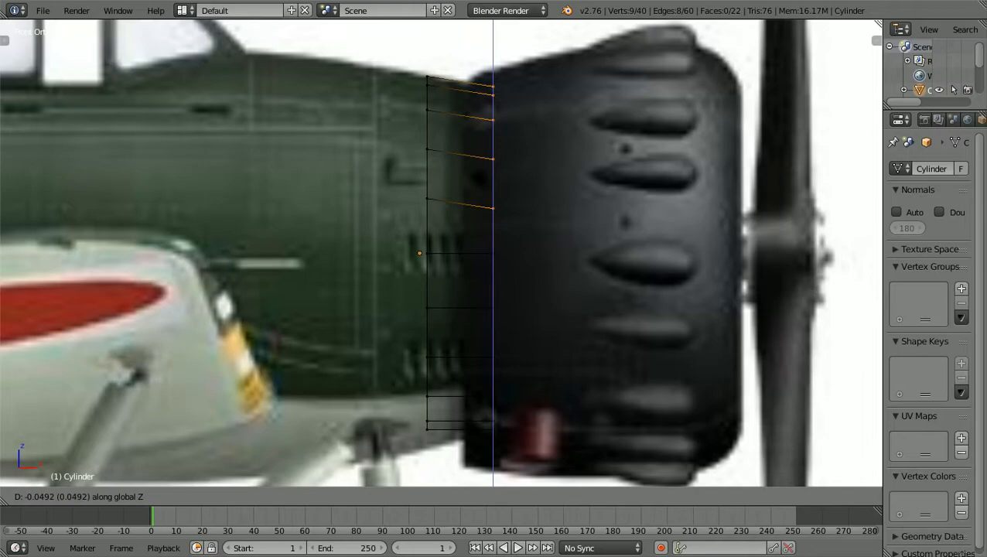
{"action": "key", "text": "Return"}
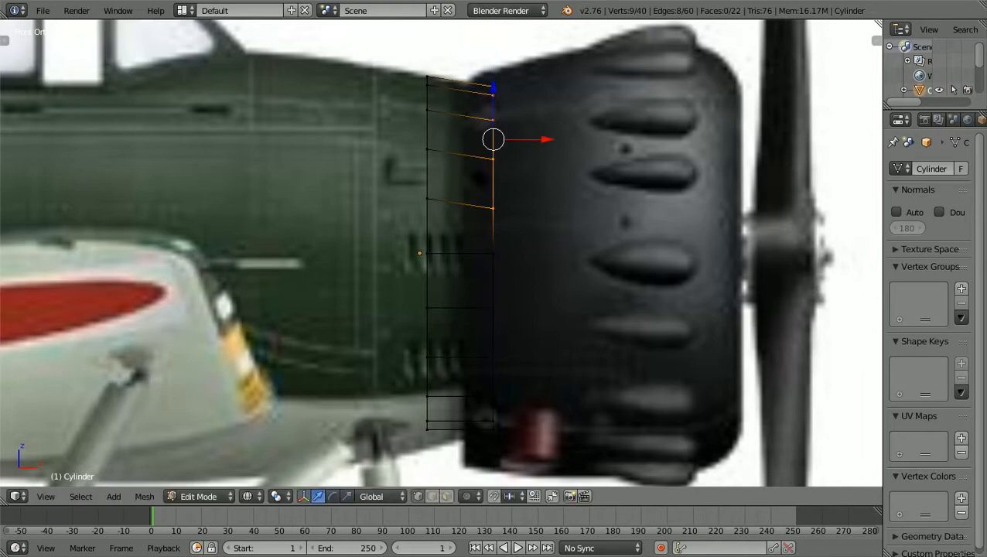
Raise the two vertex rows just above the middle of the front ring by about 0.025 units along Z
{"action": "key", "text": "a"}
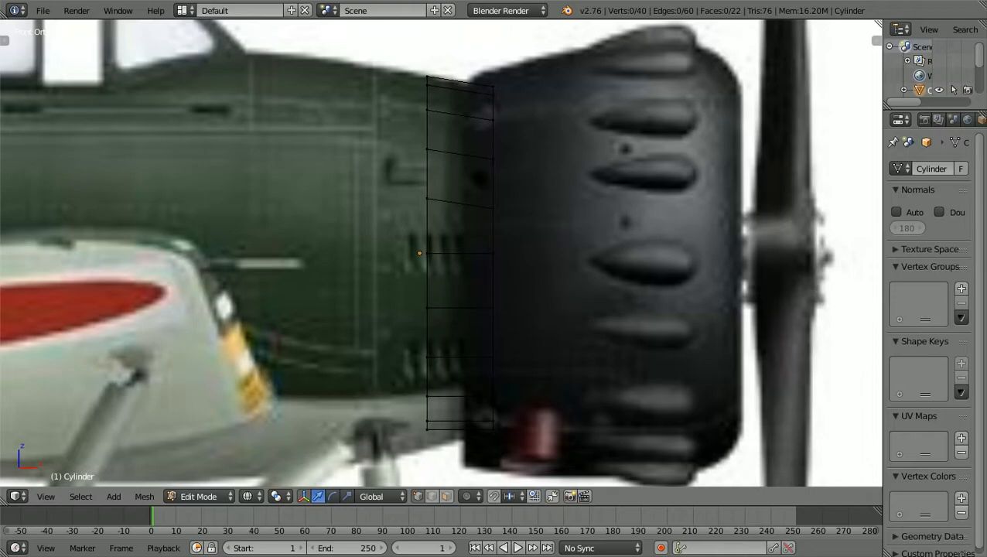
{"action": "key", "text": "b"}
{"action": "left_click_drag", "start_coordinate": [480, 226], "coordinate": [507, 144]}
{"action": "key", "text": "g"}
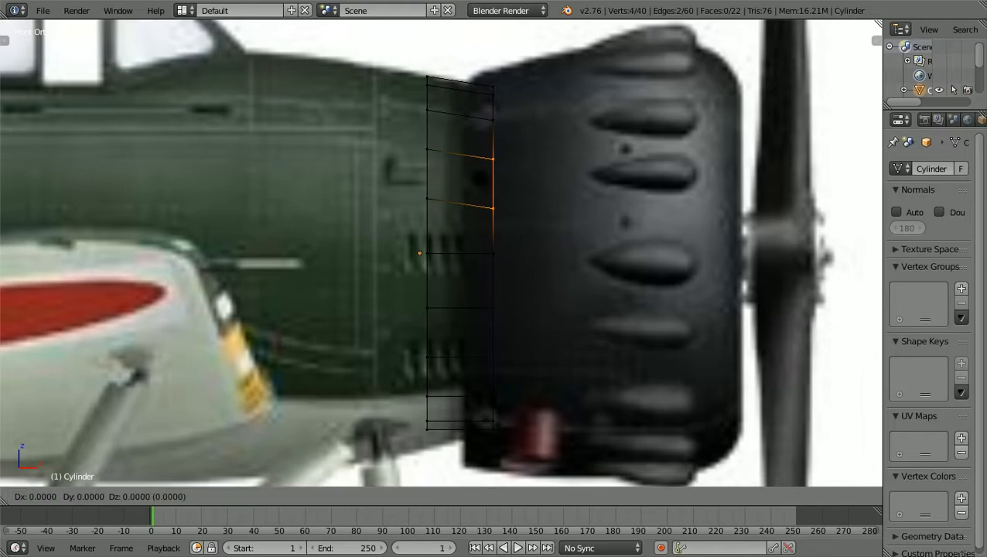
{"action": "key", "text": "z"}
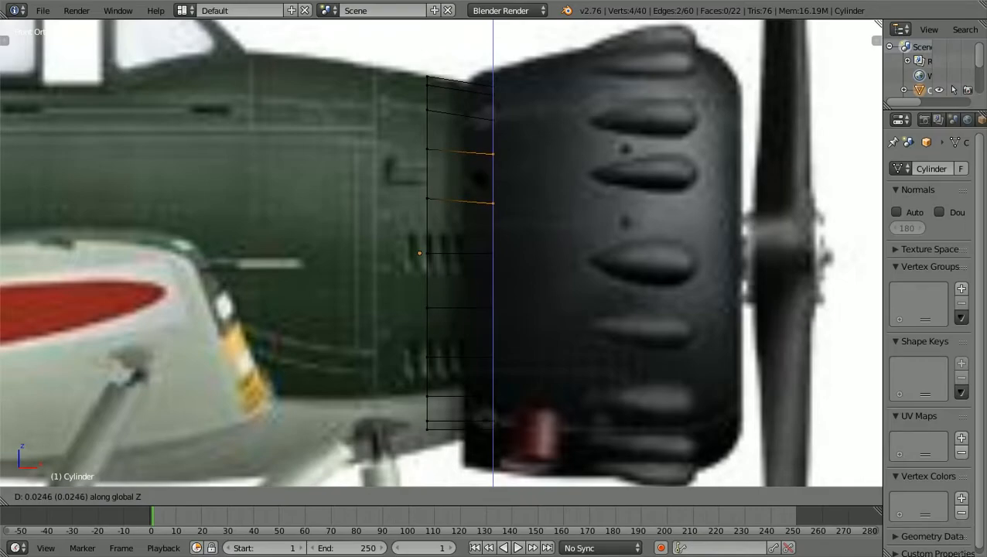
{"action": "key", "text": "Return"}
{"action": "key", "text": "a"}
Return to solid shading, inspect the cylinder and cowling joint from a rear angle, and restore the front view
{"action": "key", "text": "z"}
{"action": "scroll", "coordinate": [441, 253], "scroll_direction": "down", "scroll_amount": 2}
{"action": "mouse_move", "coordinate": [441, 253]}
{"action": "middle_mouse_down"}
{"action": "mouse_move", "coordinate": [576, 259]}
{"action": "mouse_move", "coordinate": [661, 247]}
{"action": "mouse_move", "coordinate": [652, 231]}
{"action": "mouse_move", "coordinate": [547, 243]}
{"action": "middle_mouse_up"}
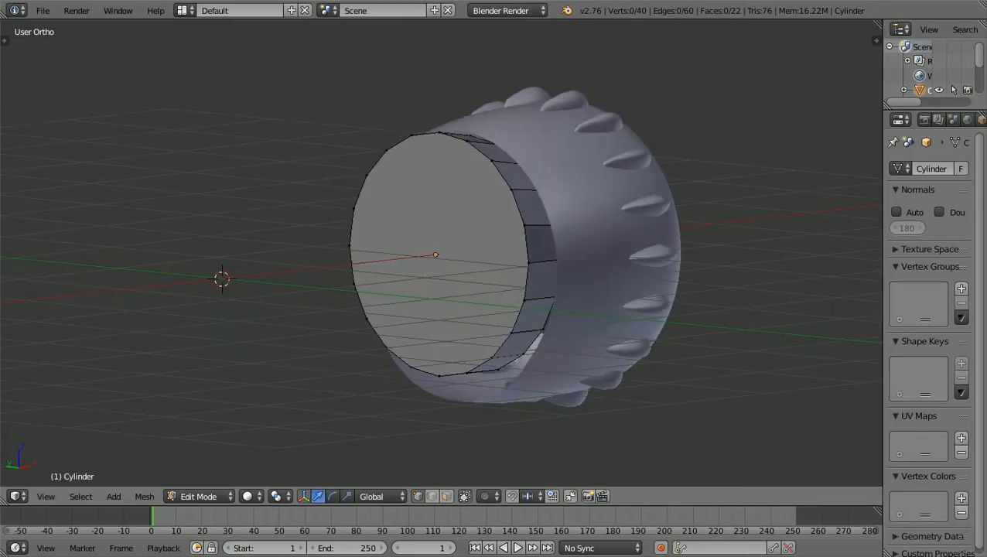
{"action": "key", "text": "KP_1"}
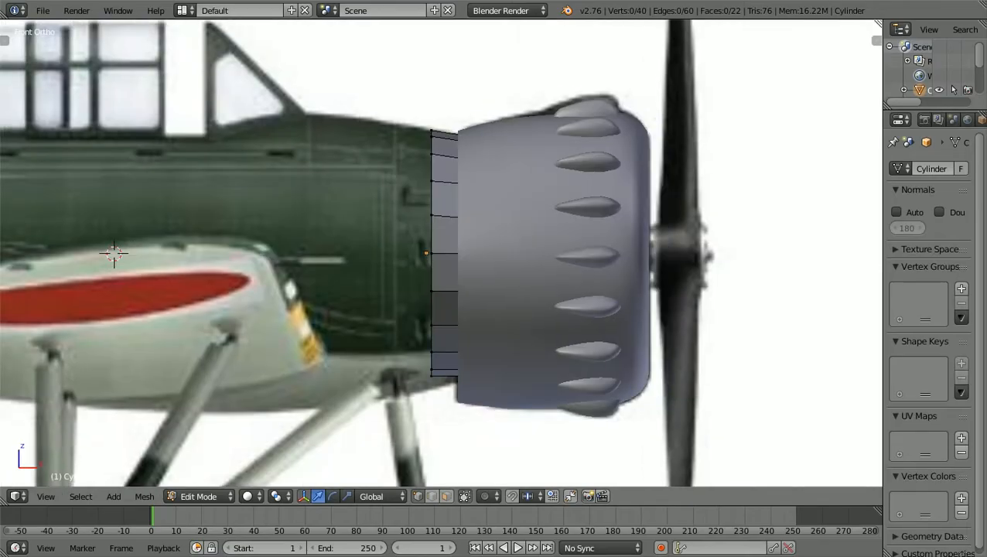
Switch to wireframe and select the vertices in the lower half of the cylinder's rear ring
{"action": "scroll", "coordinate": [426, 253], "scroll_direction": "up", "scroll_amount": 1}
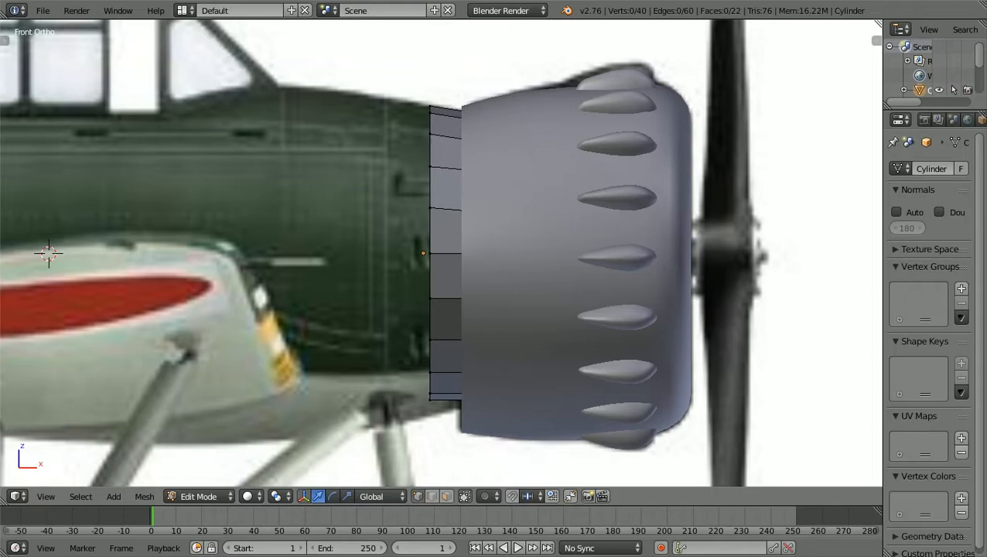
{"action": "key", "text": "z"}
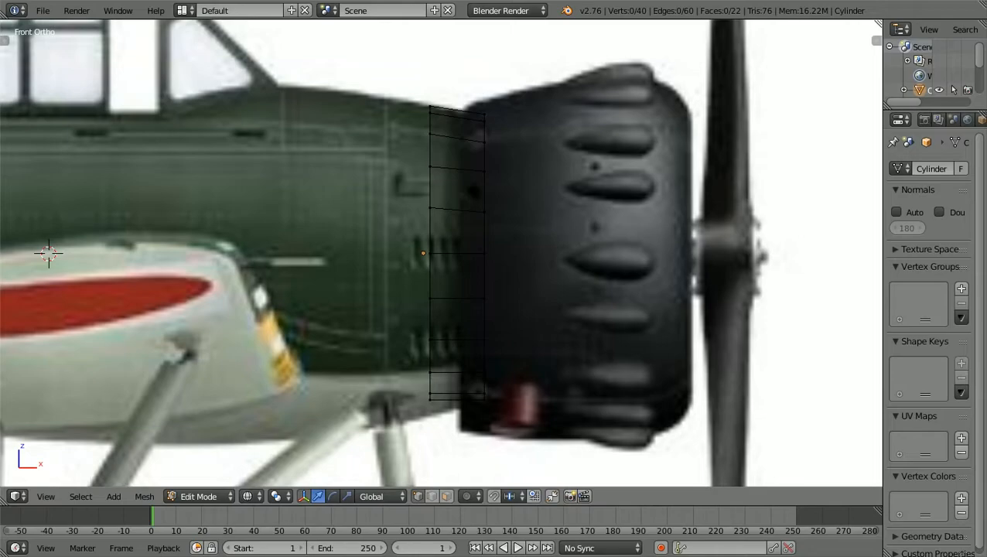
{"action": "key", "text": "b"}
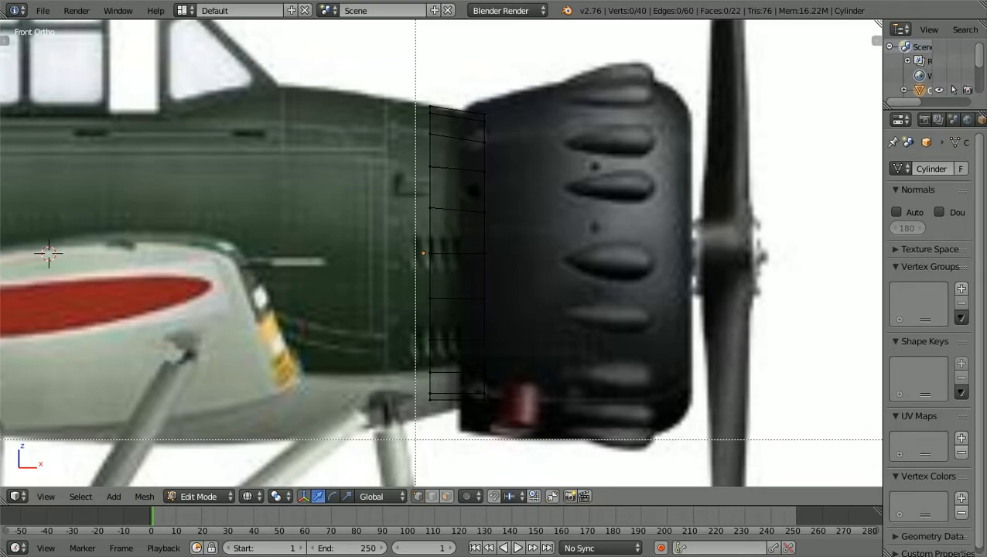
{"action": "left_click_drag", "start_coordinate": [415, 439], "coordinate": [454, 280]}
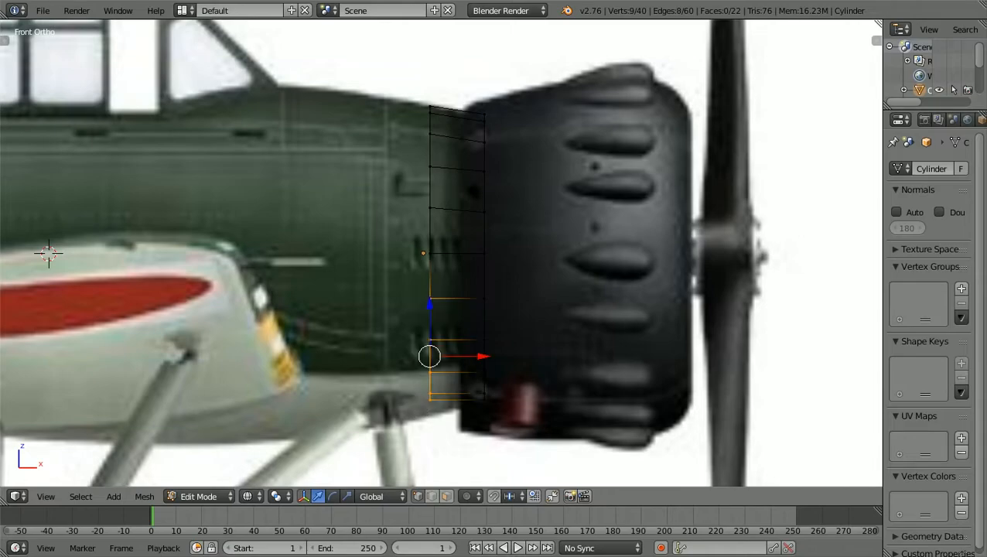
{"action": "key", "text": "g"}
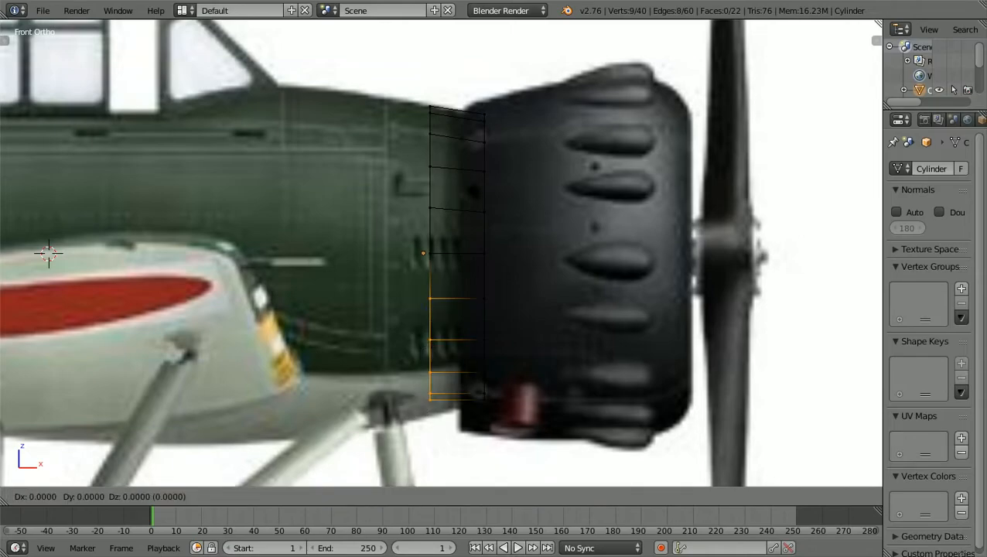
{"action": "key", "text": "z"}
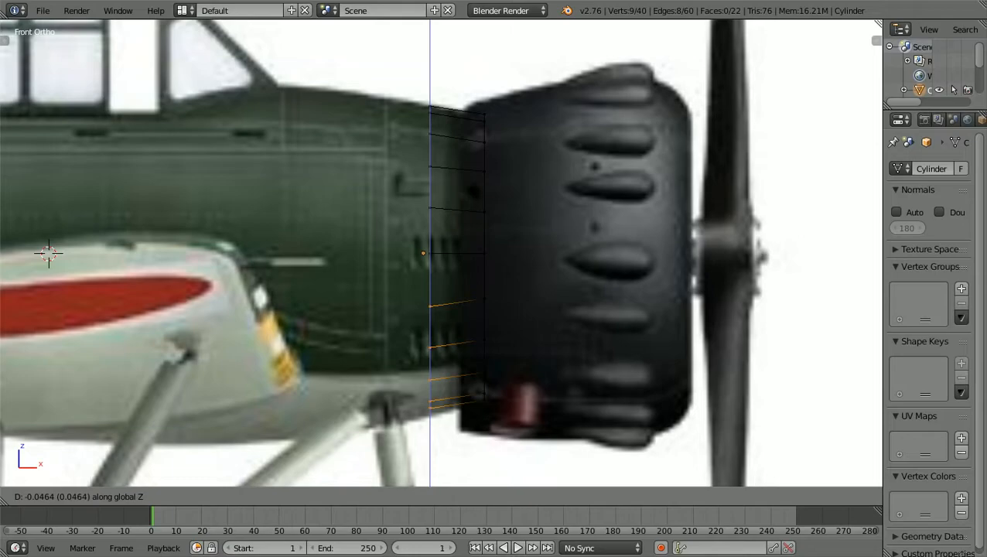
{"action": "key", "text": "Return"}
Add the front ring's lower-half vertices to the selection and lower both rings' lower halves by about 0.04 units along Z
{"action": "key", "text": "b"}
{"action": "left_click_drag", "start_coordinate": [464, 445], "coordinate": [499, 283]}
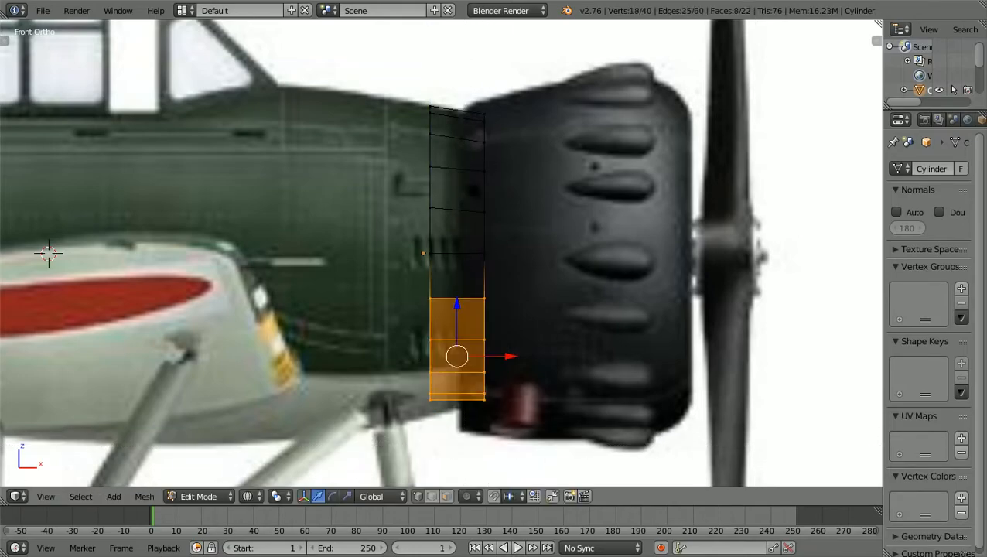
{"action": "key", "text": "g"}
{"action": "key", "text": "z"}
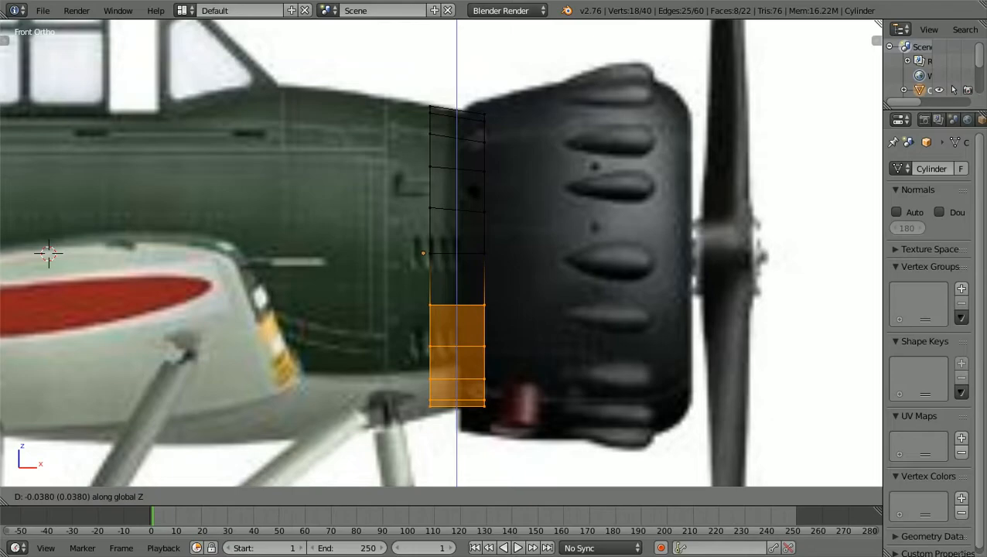
{"action": "key", "text": "Return"}
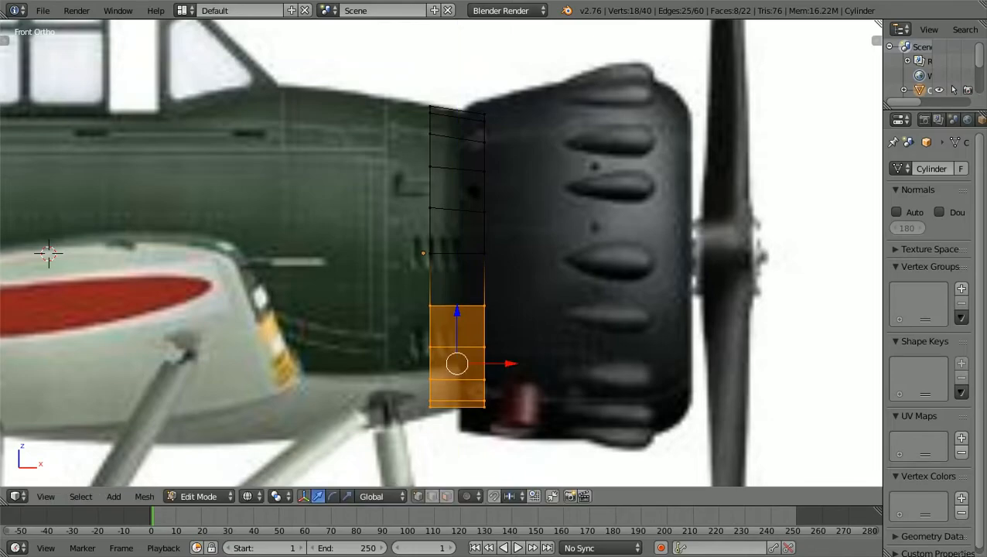
Move the cylinder's whole rear ring about 0.135 units along X towards the cowling
{"action": "scroll", "coordinate": [440, 393], "scroll_direction": "up", "scroll_amount": 4}
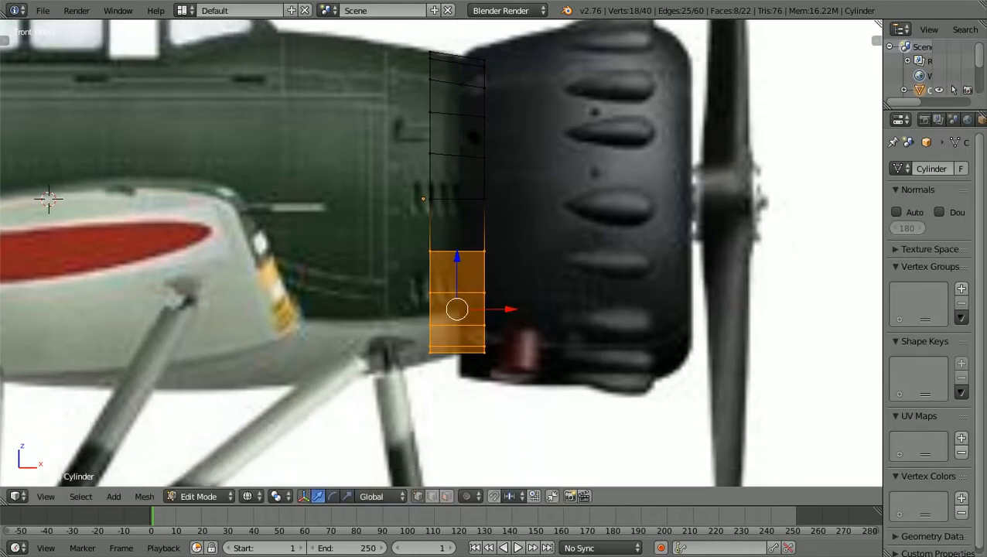
{"action": "scroll", "coordinate": [441, 251], "scroll_direction": "down", "scroll_amount": 2}
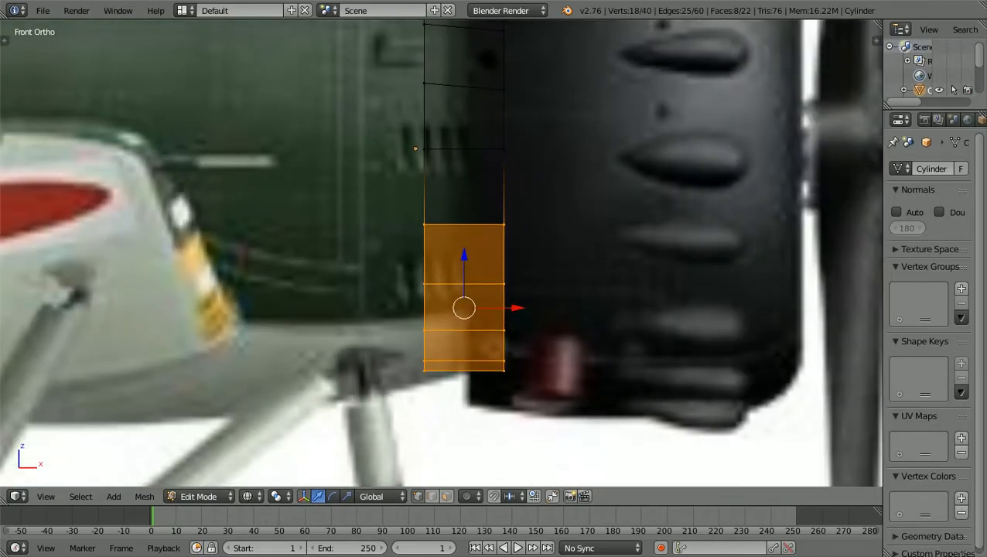
{"action": "scroll", "coordinate": [45, 180], "scroll_direction": "down", "scroll_amount": 2}
{"action": "middle_click_drag", "start_coordinate": [44, 181], "coordinate": [48, 218], "text": "shift"}
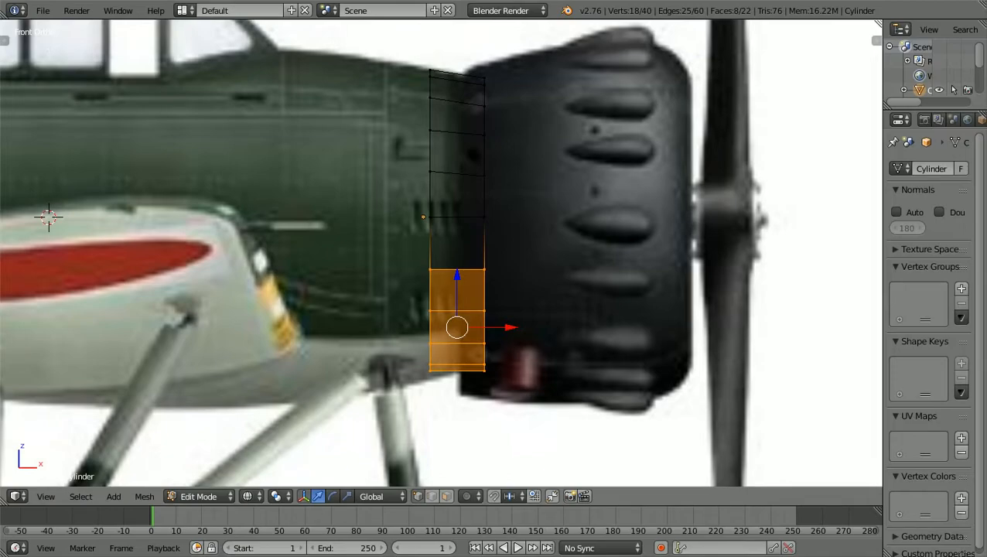
{"action": "key", "text": "a"}
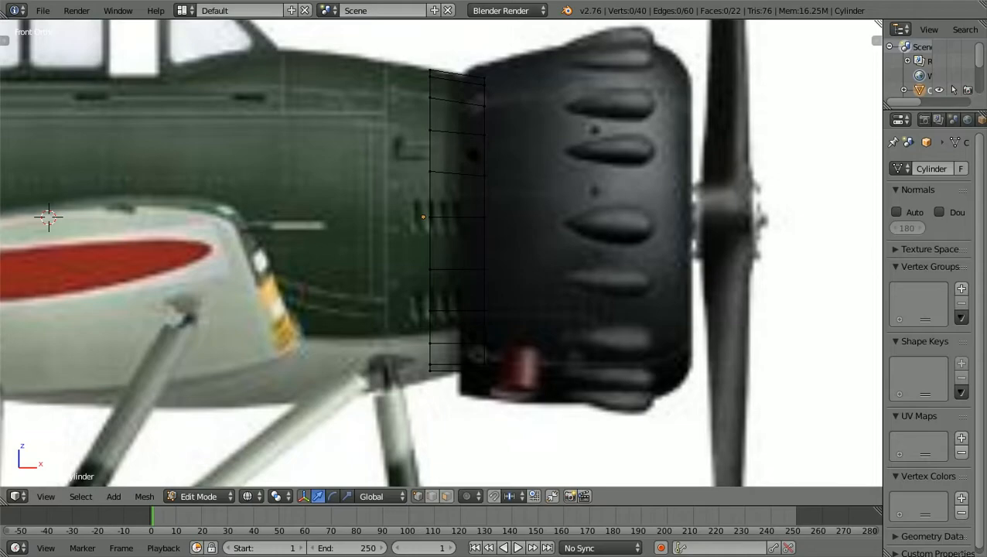
{"action": "key", "text": "b"}
{"action": "left_click_drag", "start_coordinate": [410, 409], "coordinate": [443, 60]}
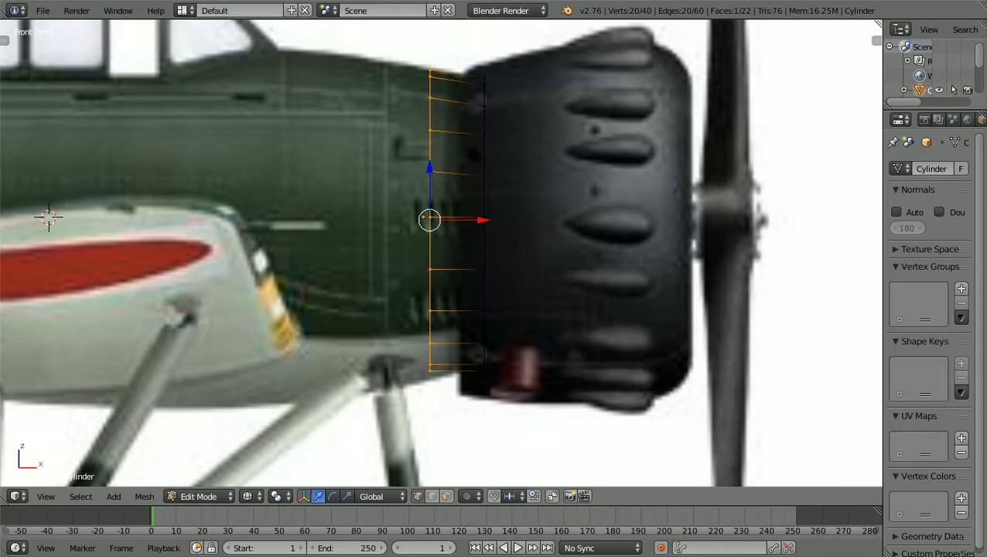
{"action": "key", "text": "g"}
{"action": "key", "text": "x"}
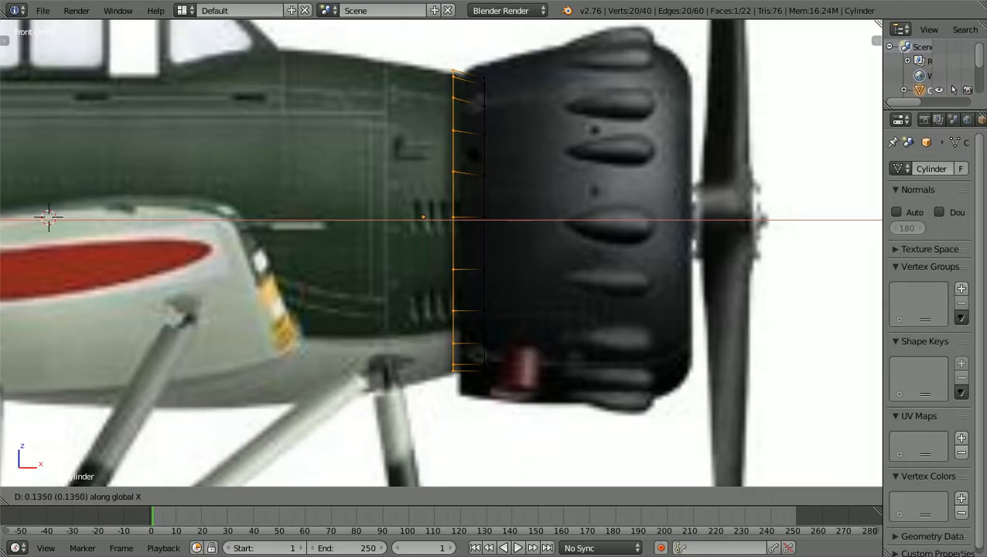
{"action": "key", "text": "Return"}
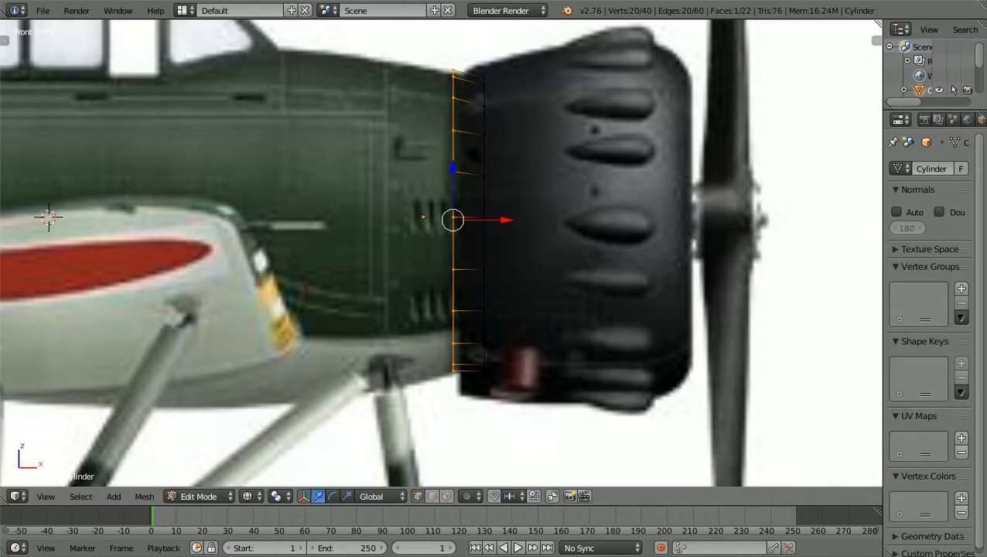
Lower the upper-half vertices of both cylinder rings by about 0.02 units along Z
{"action": "key", "text": "a"}
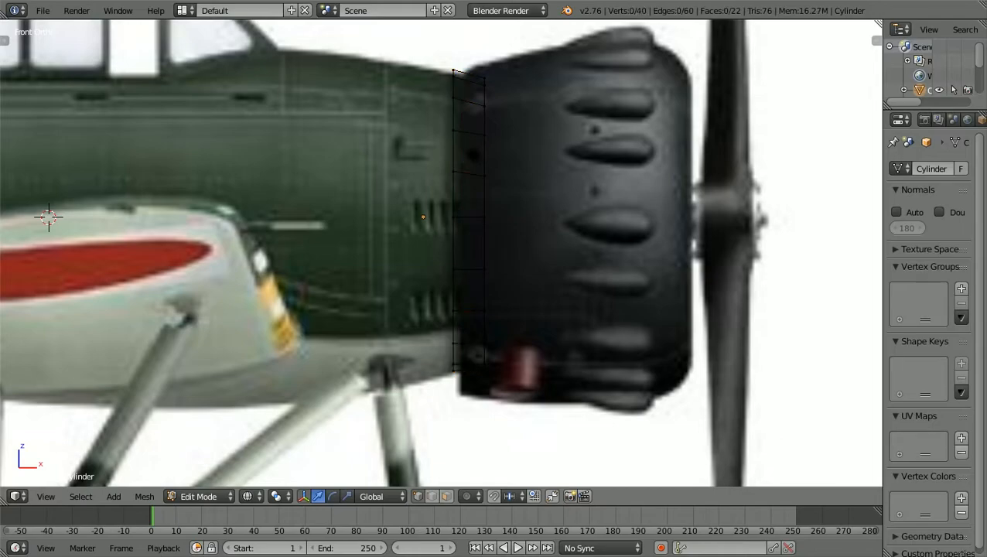
{"action": "key", "text": "b"}
{"action": "left_click_drag", "start_coordinate": [460, 186], "coordinate": [439, 48]}
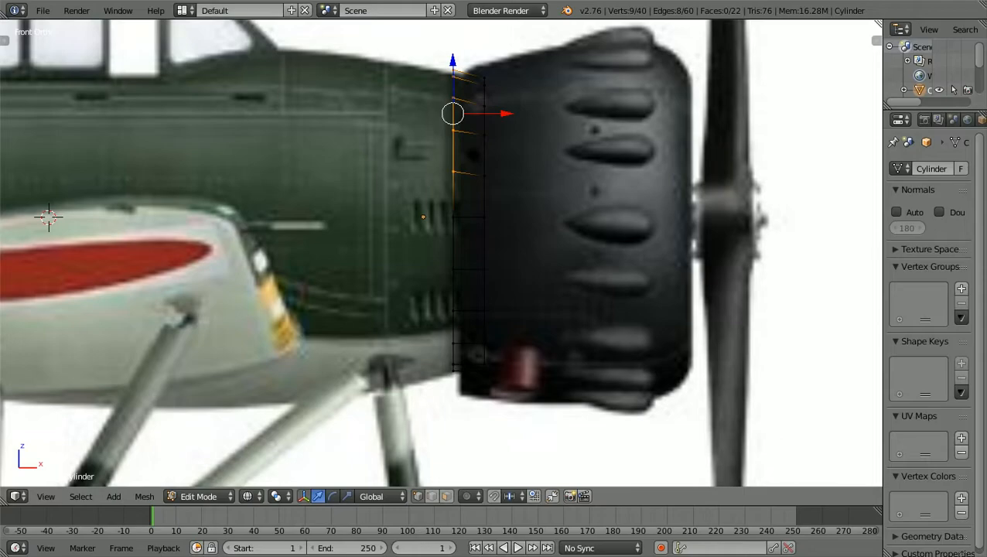
{"action": "key", "text": "b"}
{"action": "key", "text": "e"}
{"action": "key", "text": "Return"}
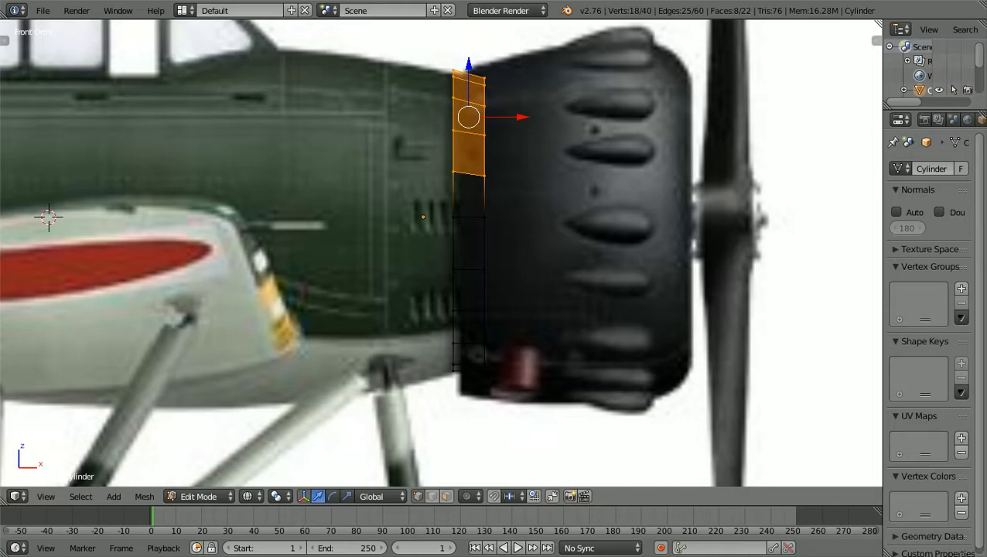
{"action": "key", "text": "g"}
{"action": "key", "text": "z"}
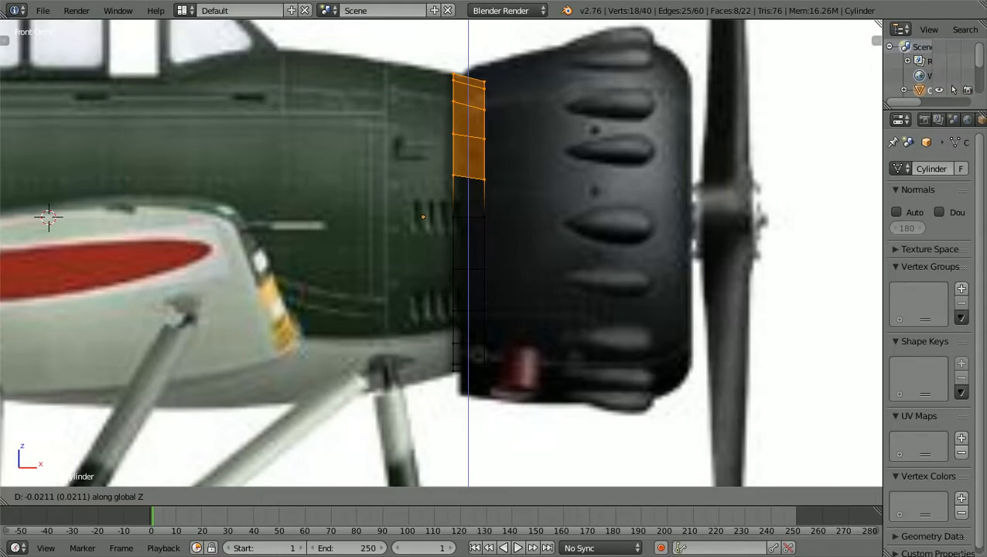
{"action": "key", "text": "Return"}
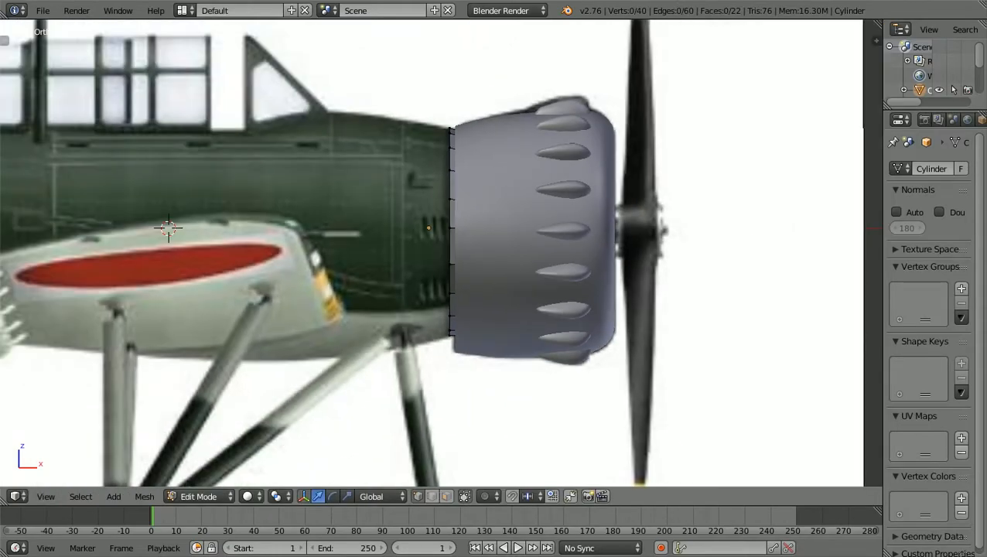
Inspect the fit between the shortened cylinder and the cowling from front and rear angles in solid shading
{"action": "middle_click_drag", "start_coordinate": [434, 232], "coordinate": [352, 271]}
{"action": "scroll", "coordinate": [441, 253], "scroll_direction": "down", "scroll_amount": 1}
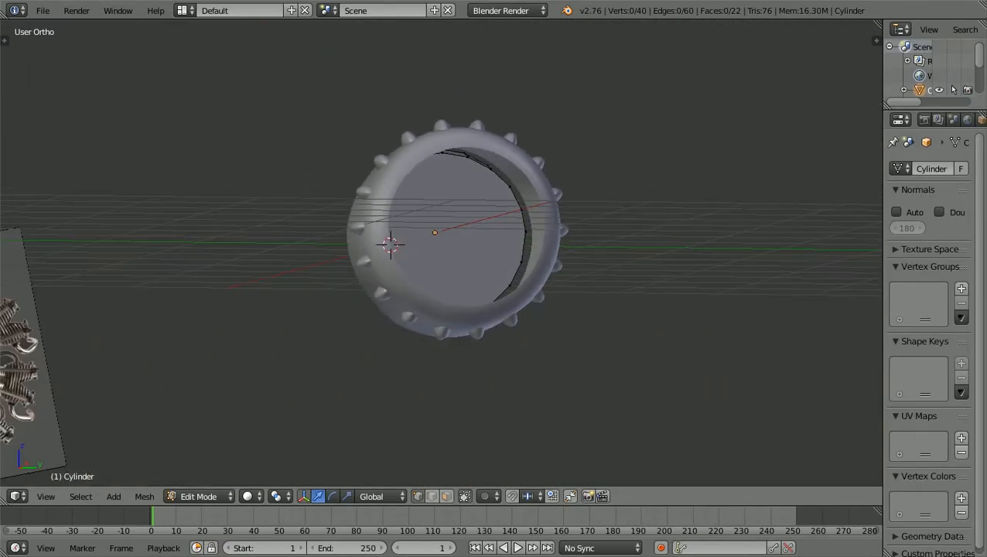
{"action": "middle_click_drag", "start_coordinate": [441, 253], "coordinate": [486, 298]}
{"action": "scroll", "coordinate": [452, 288], "scroll_direction": "up", "scroll_amount": 3}
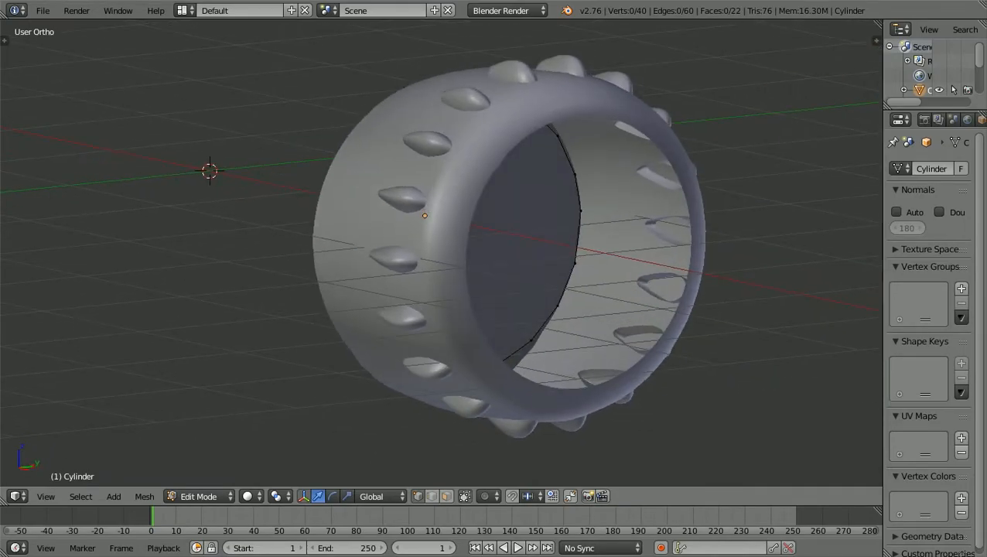
{"action": "scroll", "coordinate": [485, 298], "scroll_direction": "down", "scroll_amount": 1}
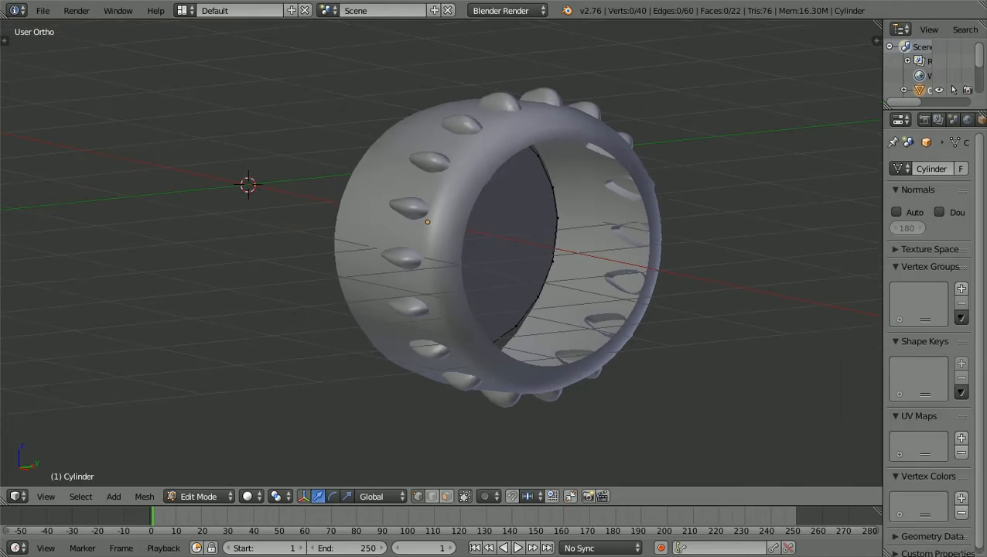
{"action": "middle_click_drag", "start_coordinate": [485, 298], "coordinate": [670, 299]}
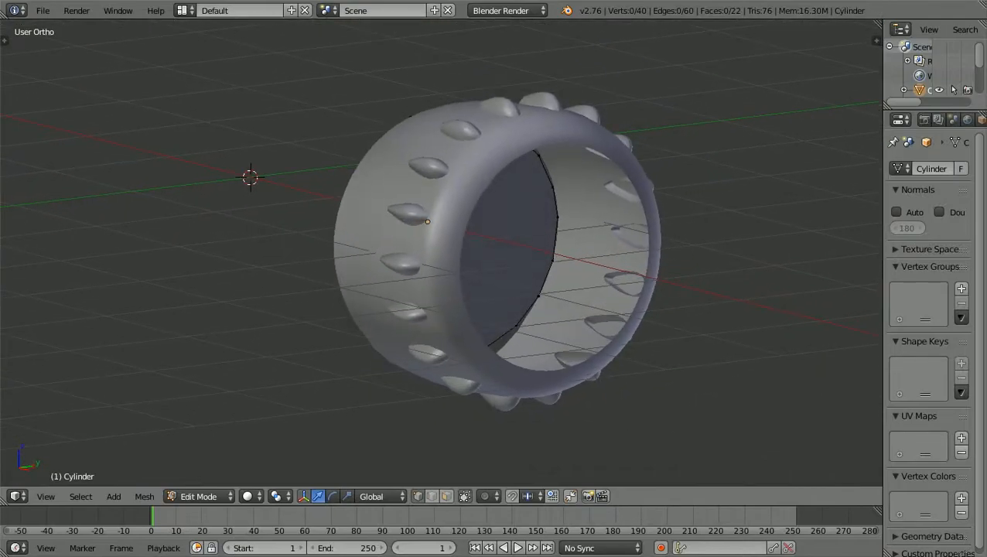
{"action": "middle_click_drag", "start_coordinate": [670, 300], "coordinate": [573, 323]}
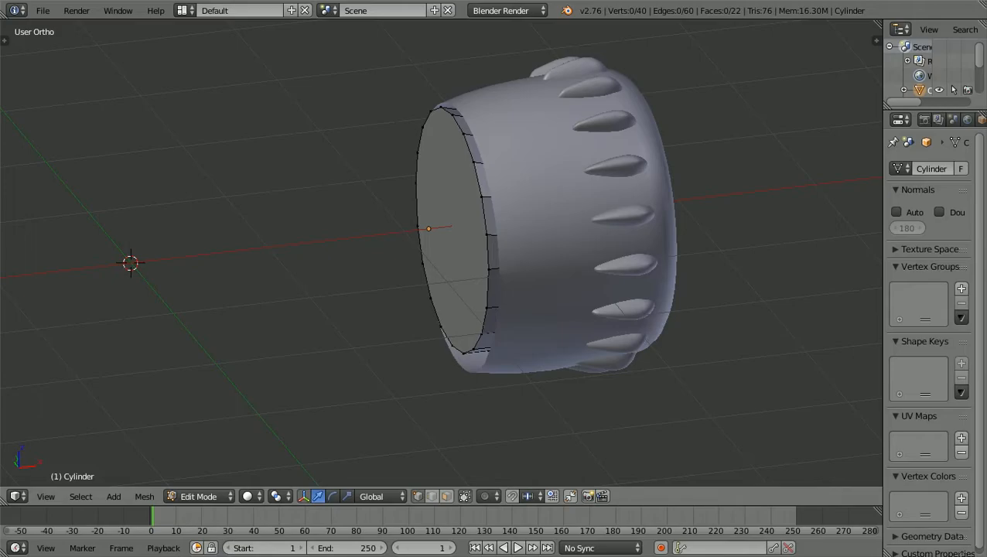
{"action": "middle_click_drag", "start_coordinate": [572, 324], "coordinate": [532, 267]}
{"action": "scroll", "coordinate": [532, 267], "scroll_direction": "up", "scroll_amount": 1}
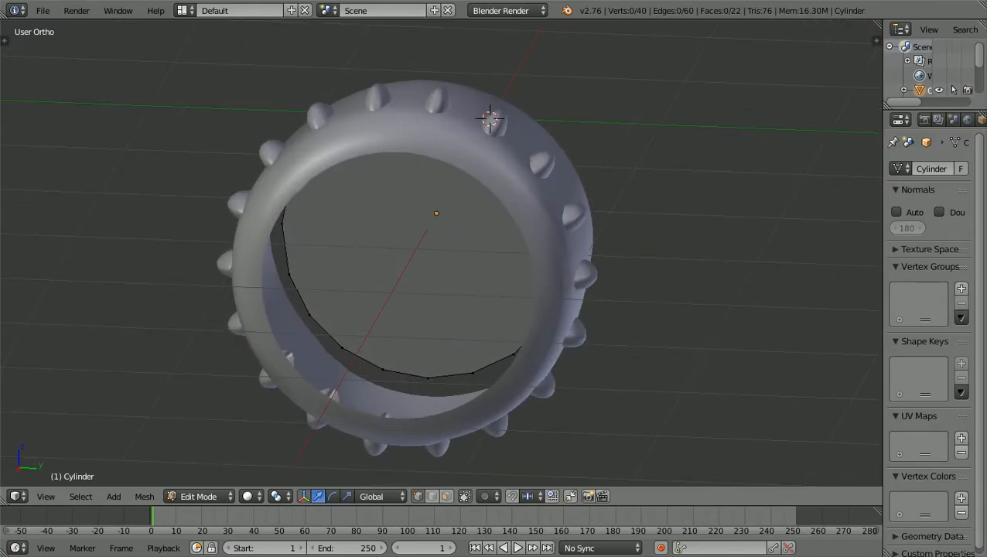
{"action": "scroll", "coordinate": [495, 267], "scroll_direction": "down", "scroll_amount": 1}
{"action": "middle_click_drag", "start_coordinate": [495, 267], "coordinate": [619, 310]}
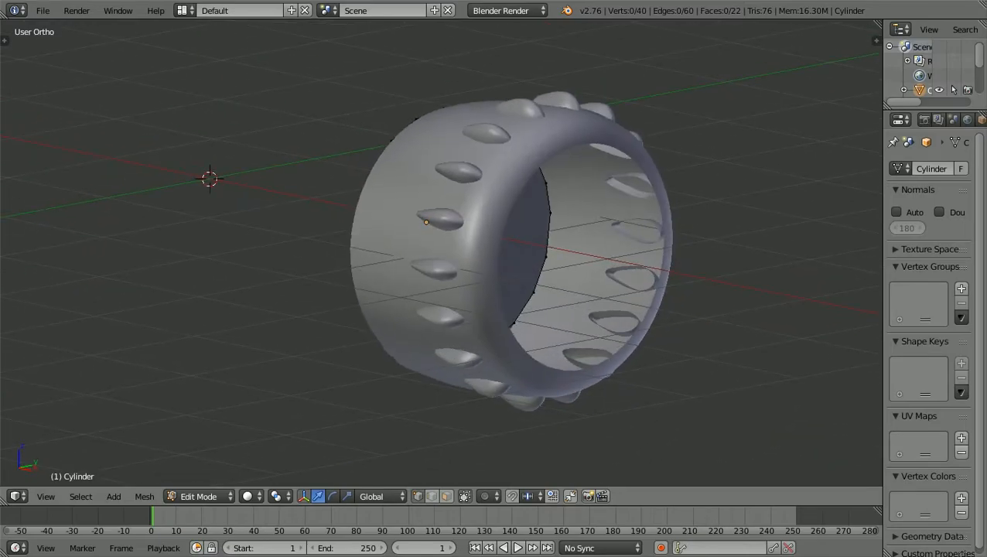
In the front wireframe view, extrude the cylinder's rear ring about 0.39 units backwards along X to the fuselage panel line
{"action": "key", "text": "KP_1"}
{"action": "scroll", "coordinate": [441, 252], "scroll_direction": "up", "scroll_amount": 2}
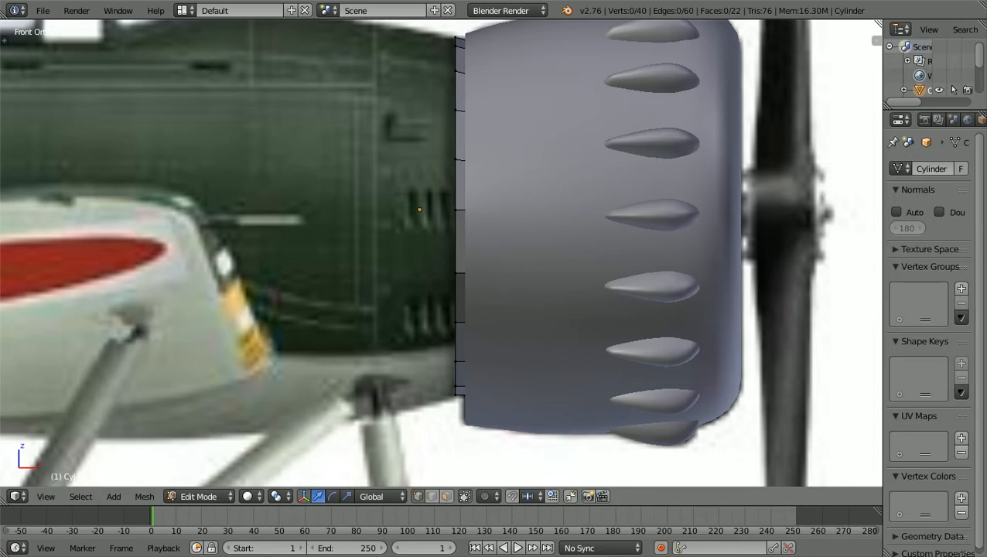
{"action": "key", "text": "z"}
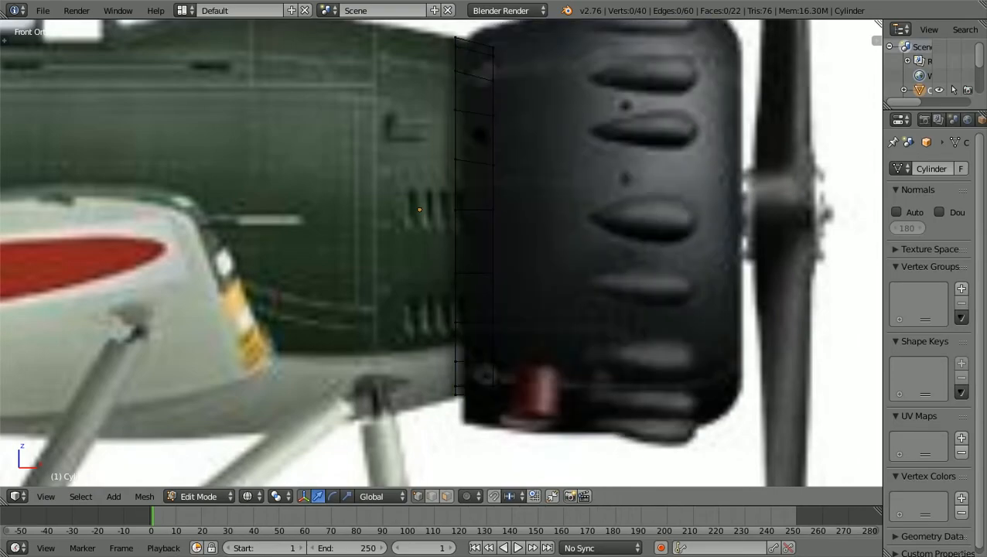
{"action": "scroll", "coordinate": [441, 381], "scroll_direction": "down", "scroll_amount": 2}
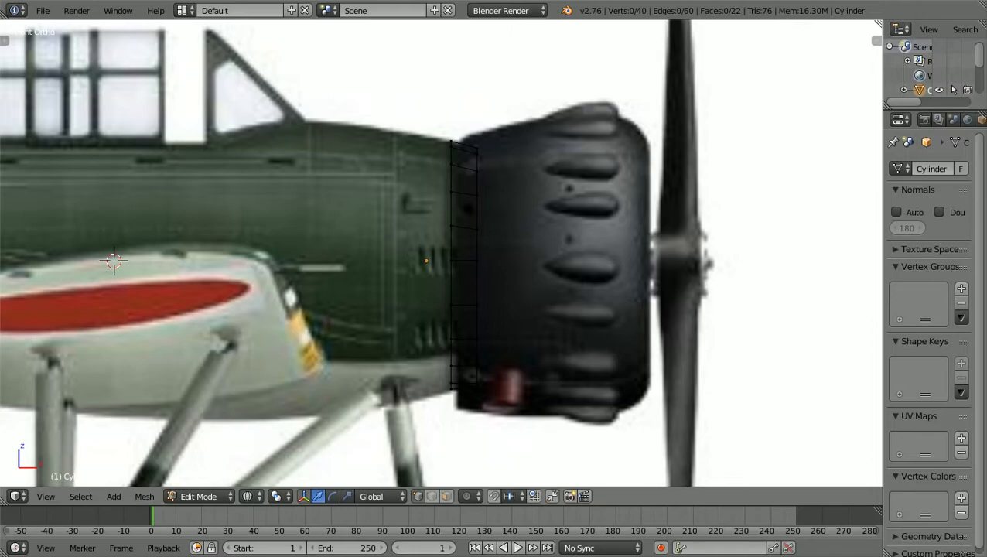
{"action": "key", "text": "b"}
{"action": "left_click_drag", "start_coordinate": [436, 411], "coordinate": [457, 126]}
{"action": "scroll", "coordinate": [457, 126], "scroll_direction": "up", "scroll_amount": 2}
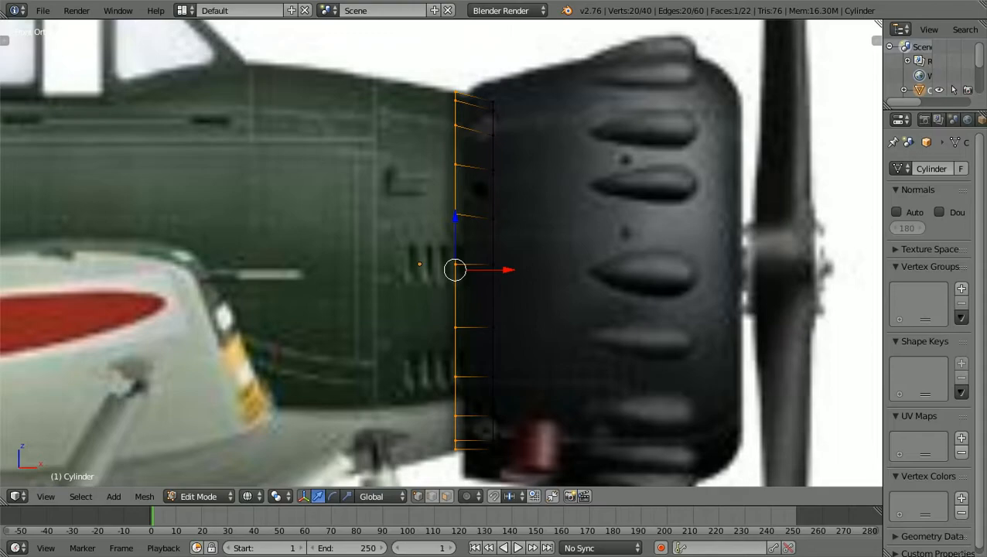
{"action": "key", "text": "e"}
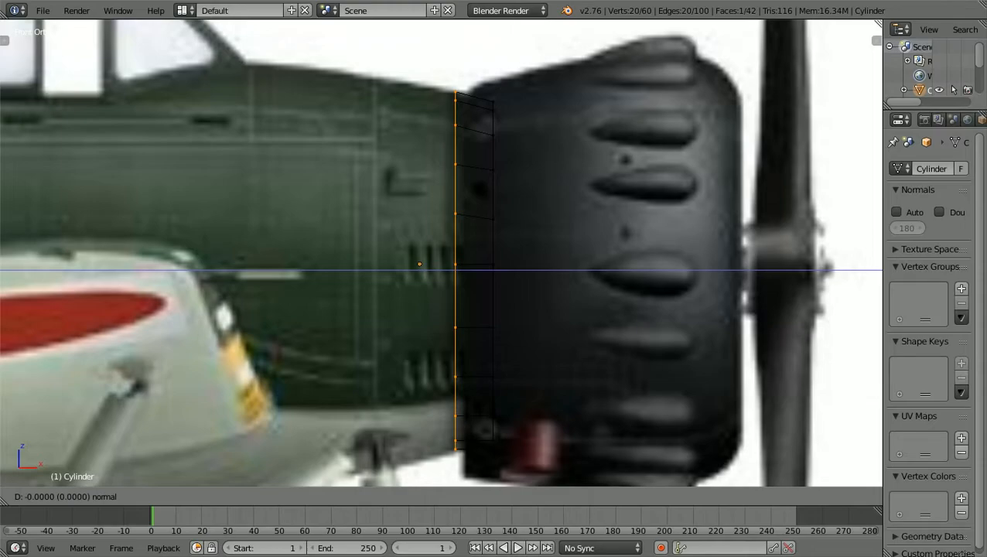
{"action": "key", "text": "x"}
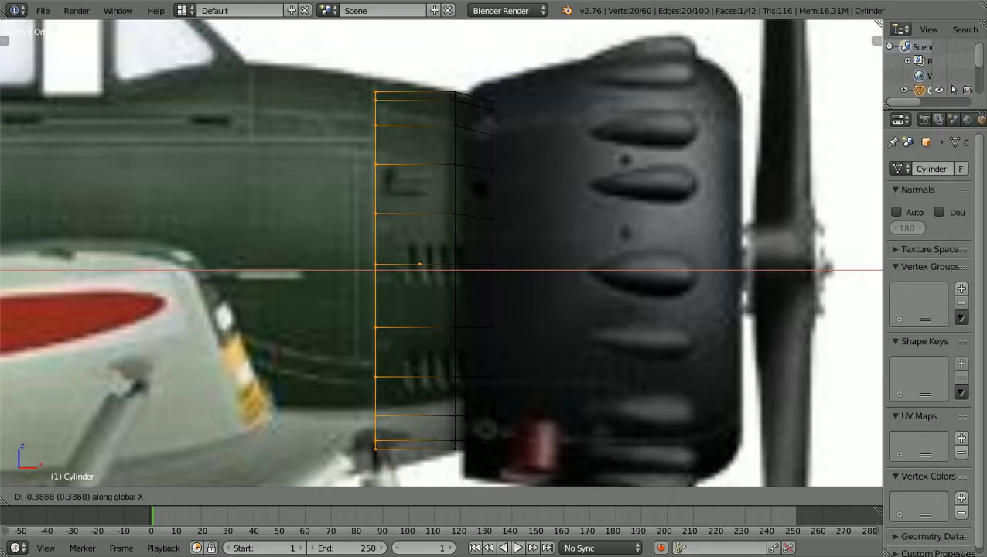
{"action": "key", "text": "Return"}
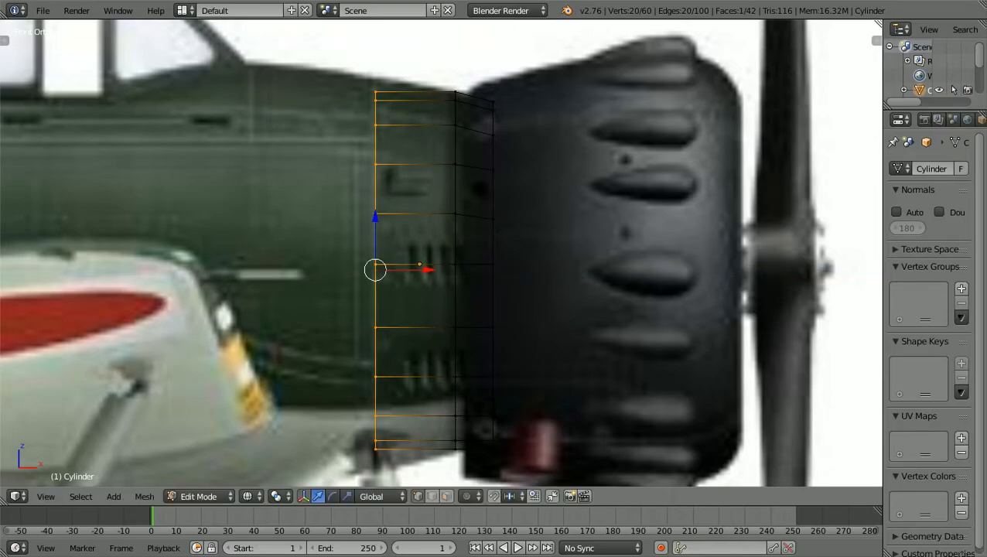
{"action": "scroll", "coordinate": [441, 253], "scroll_direction": "down", "scroll_amount": 3, "text": "shift"}
{"action": "scroll", "coordinate": [441, 253], "scroll_direction": "down", "scroll_amount": 1}
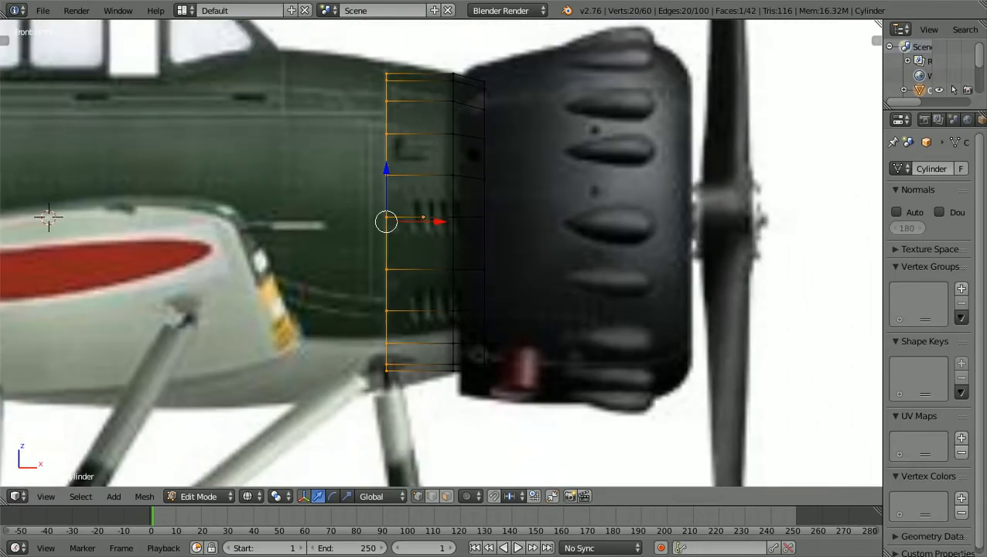
{"action": "scroll", "coordinate": [441, 253], "scroll_direction": "up", "scroll_amount": 1, "text": "shift"}
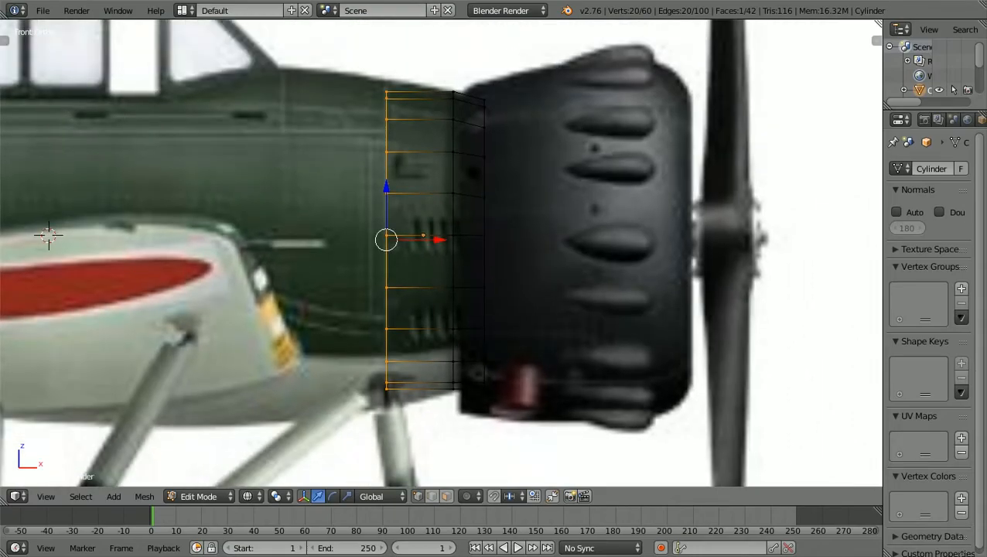
{"action": "key", "text": "s"}
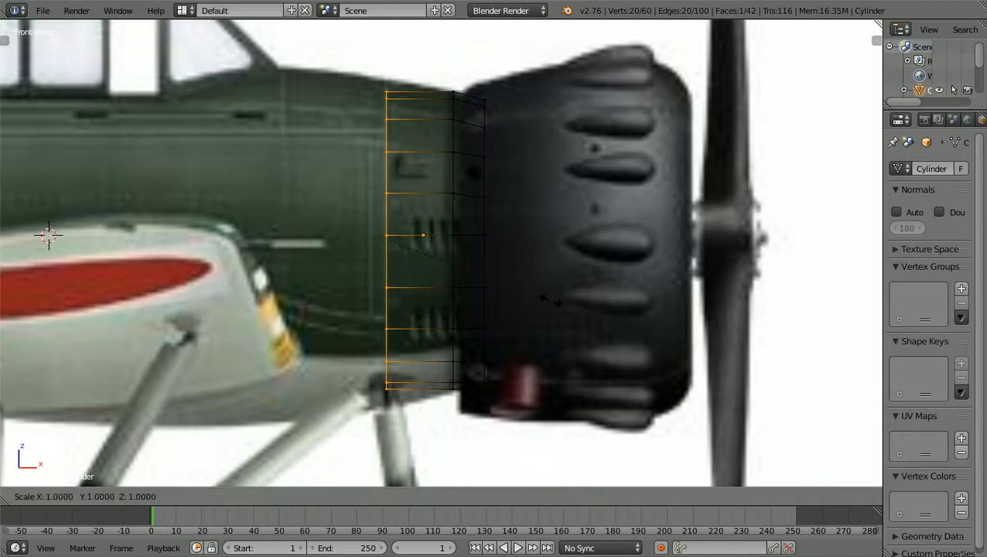
{"action": "key", "text": "z"}
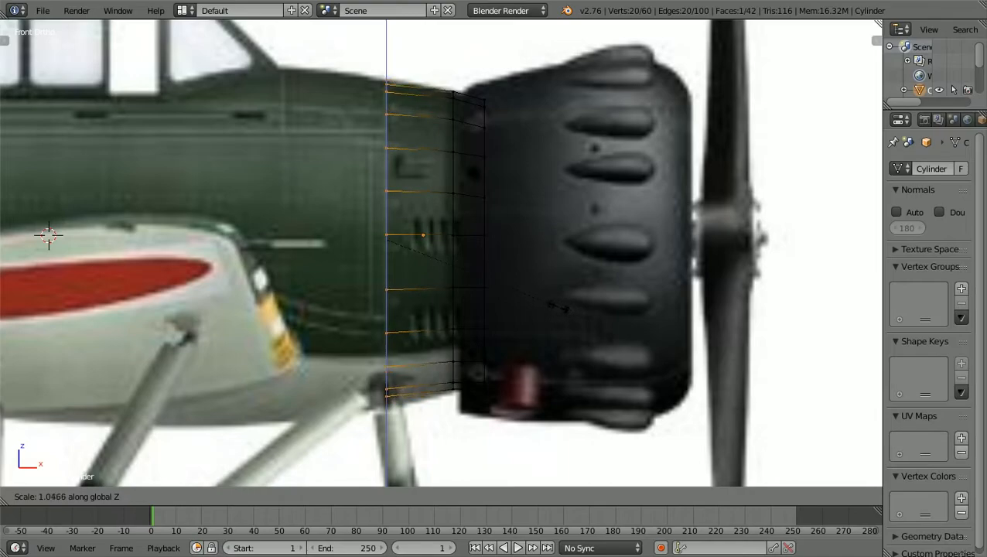
{"action": "left_click", "coordinate": [556, 306]}
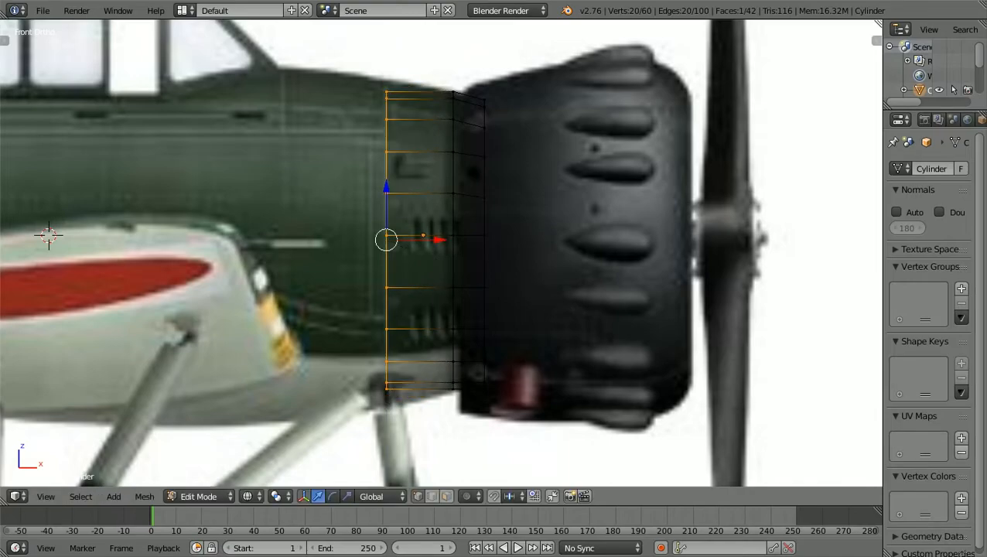
Move the cylinder's rear ring about 0.16 units along X towards the cowling and scale it to about 1.085 along Z
{"action": "key", "text": "g"}
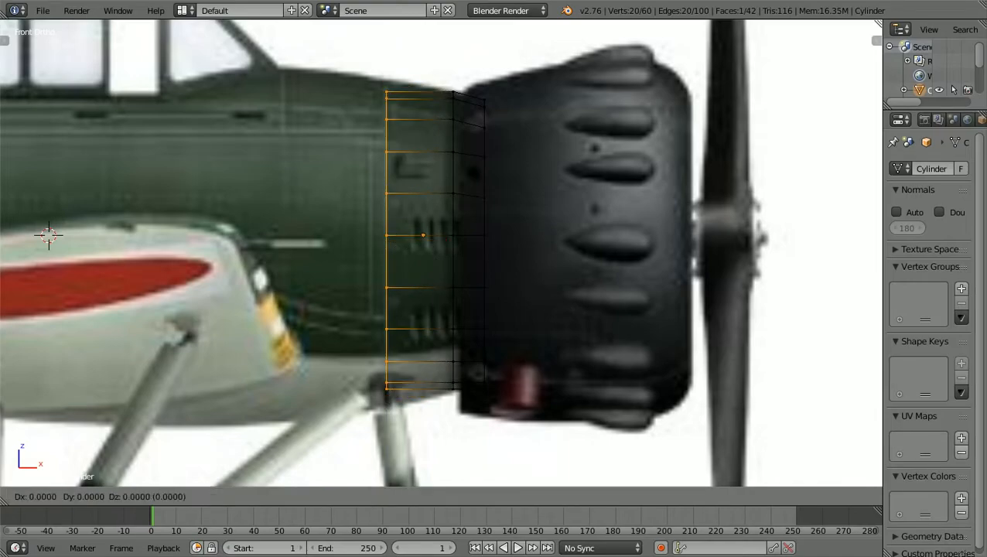
{"action": "key", "text": "x"}
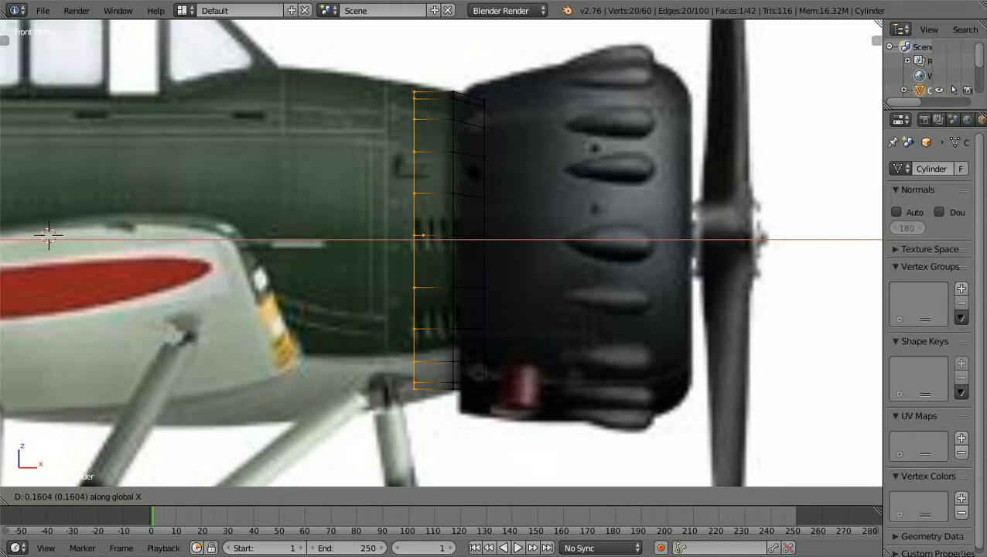
{"action": "key", "text": "Return"}
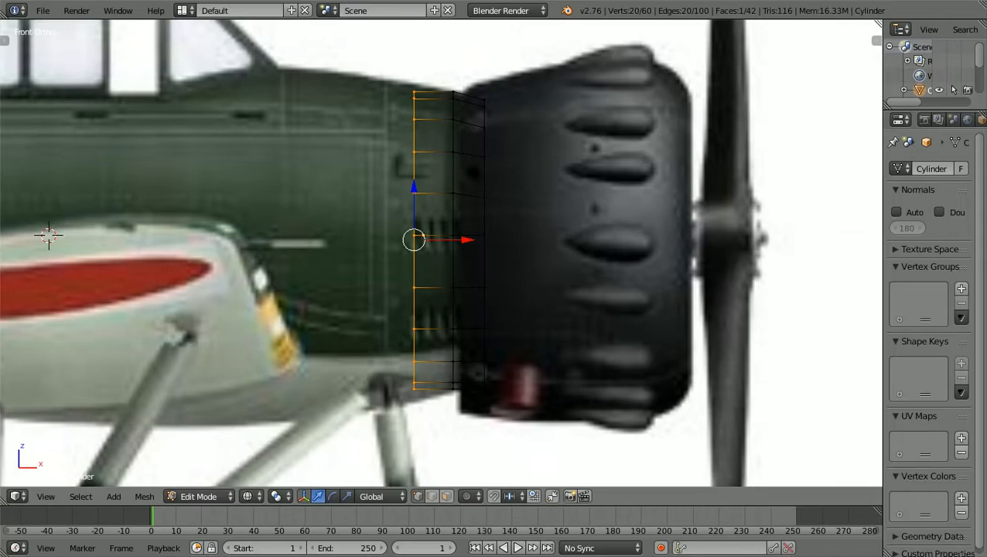
{"action": "key", "text": "s"}
{"action": "key", "text": "z"}
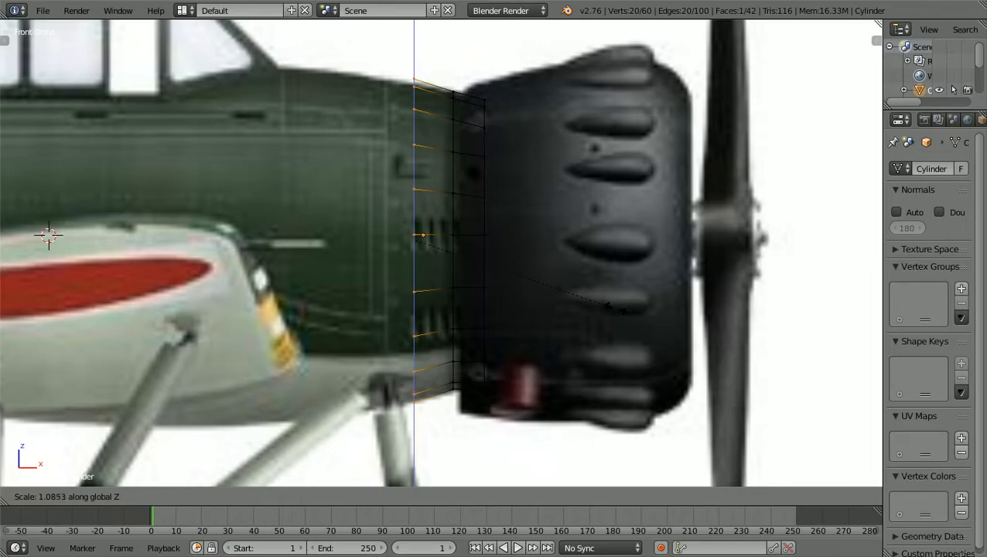
{"action": "left_click", "coordinate": [611, 308]}
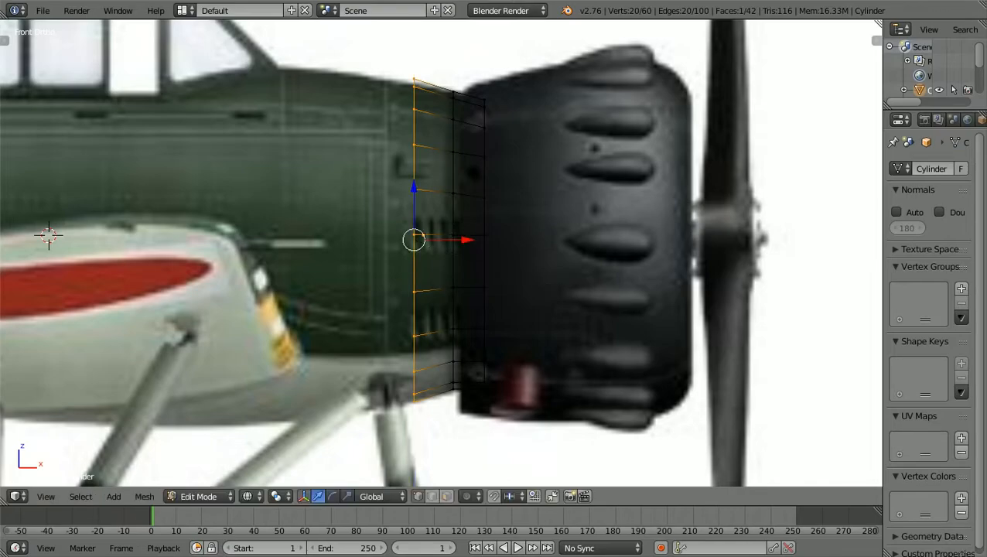
Lower the upper-half vertices of the rear ring by about 0.03 units along Z to meet the fuselage's top outline
{"action": "key", "text": "a"}
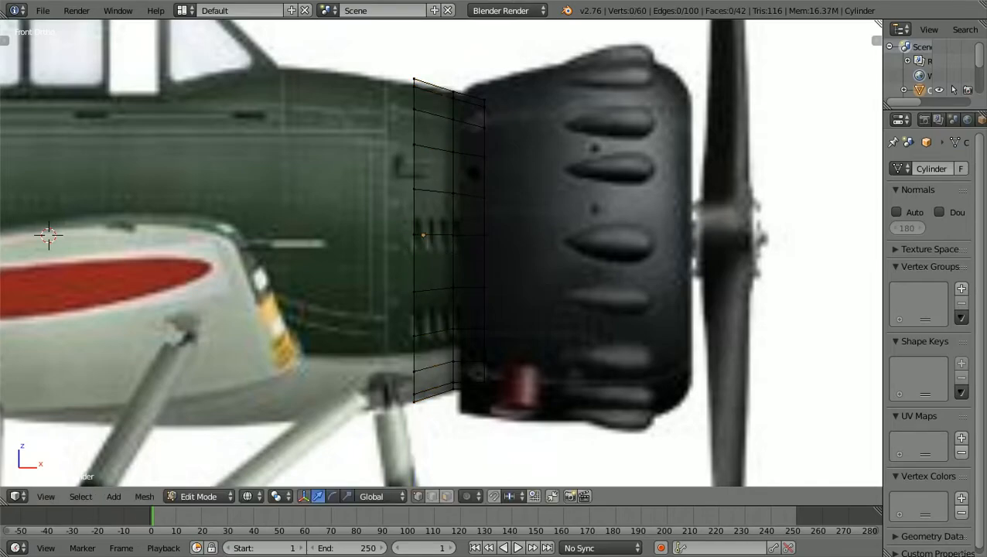
{"action": "key", "text": "b"}
{"action": "left_click_drag", "start_coordinate": [399, 209], "coordinate": [421, 70]}
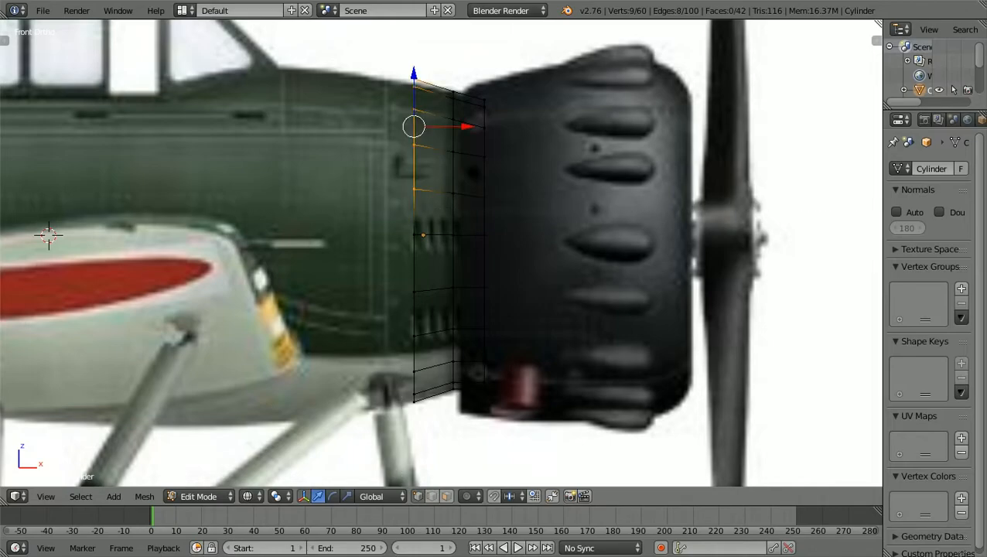
{"action": "key", "text": "g"}
{"action": "key", "text": "z"}
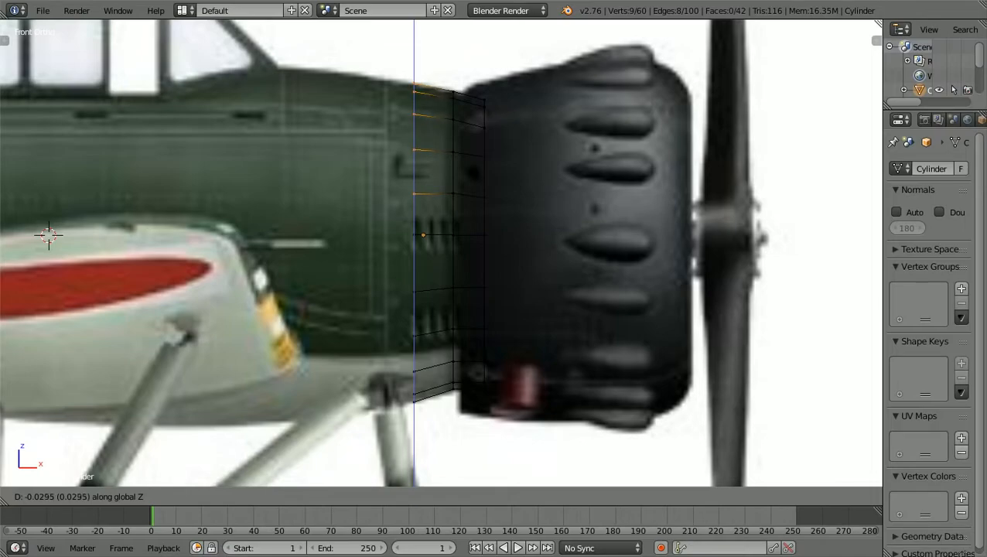
{"action": "key", "text": "Return"}
{"action": "key", "text": "a"}
{"action": "key", "text": "z"}
{"action": "scroll", "coordinate": [441, 253], "scroll_direction": "down", "scroll_amount": 1}
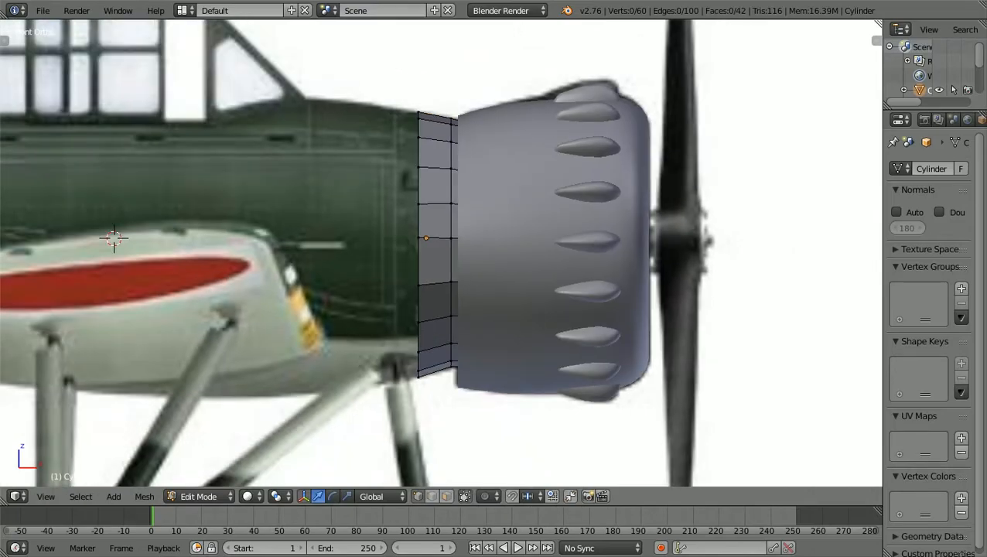
{"action": "scroll", "coordinate": [441, 253], "scroll_direction": "up", "scroll_amount": 1}
In the top wireframe view, scale the cylinder's middle ring to about 1.026 along Y to match the fuselage width
{"action": "key", "text": "KP_7"}
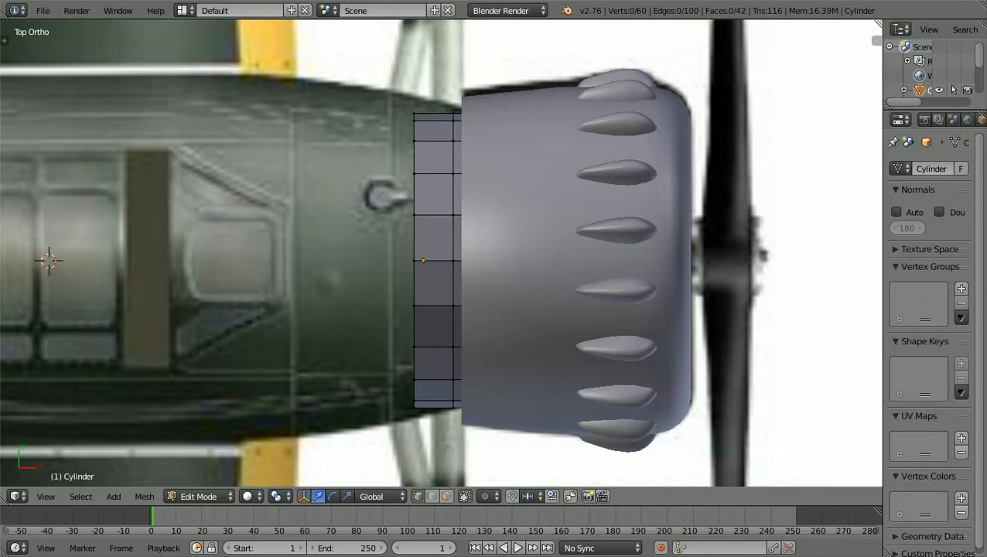
{"action": "key", "text": "z"}
{"action": "key", "text": "b"}
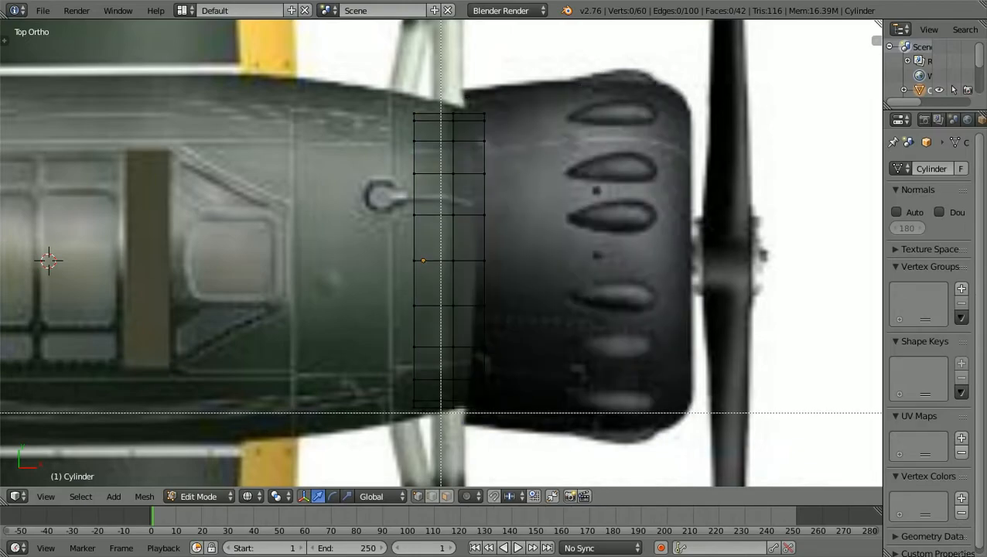
{"action": "left_click_drag", "start_coordinate": [440, 420], "coordinate": [466, 73]}
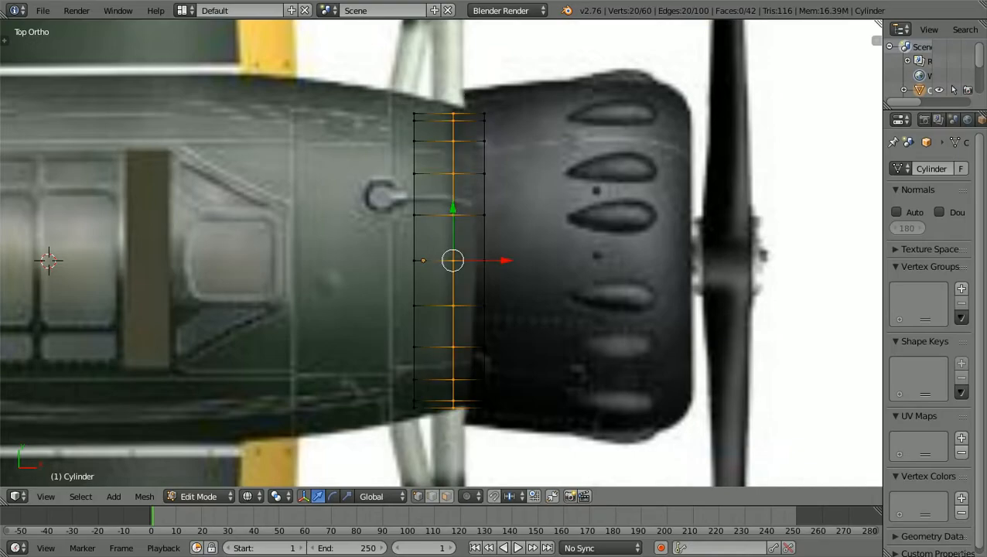
{"action": "key", "text": "s"}
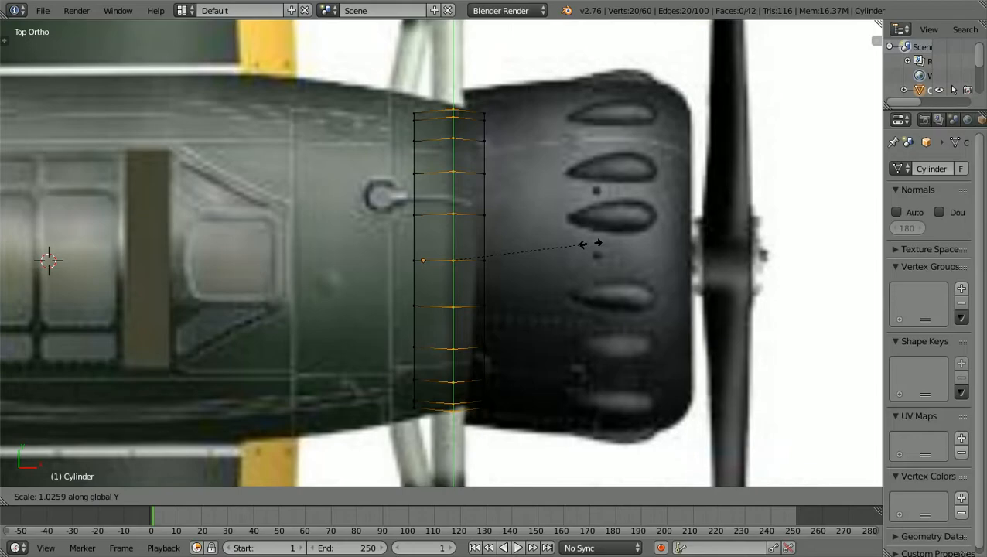
{"action": "left_click", "coordinate": [591, 243]}
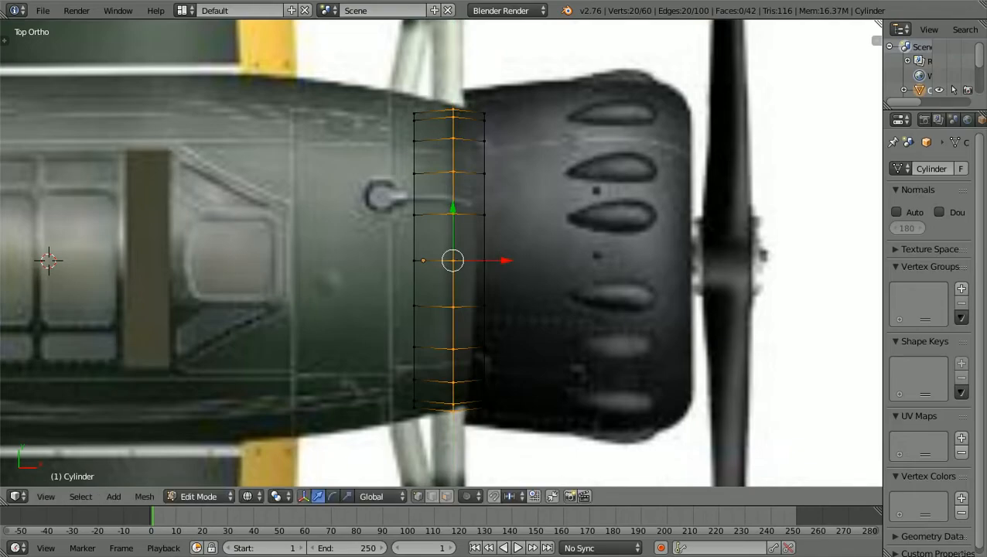
Scale the cylinder's front ring inside the cowling to about 0.975 along Y
{"action": "key", "text": "a"}
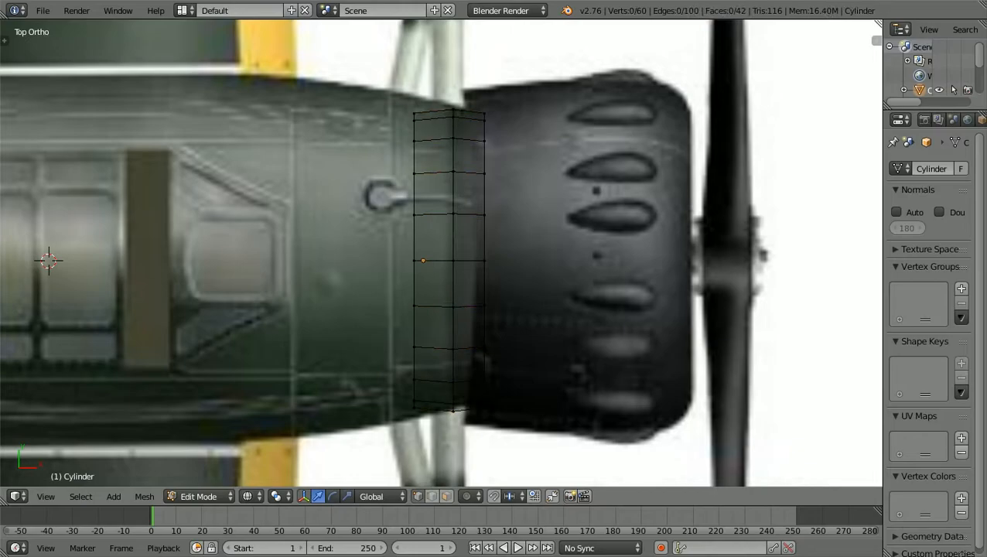
{"action": "key", "text": "b"}
{"action": "left_click_drag", "start_coordinate": [454, 427], "coordinate": [513, 100]}
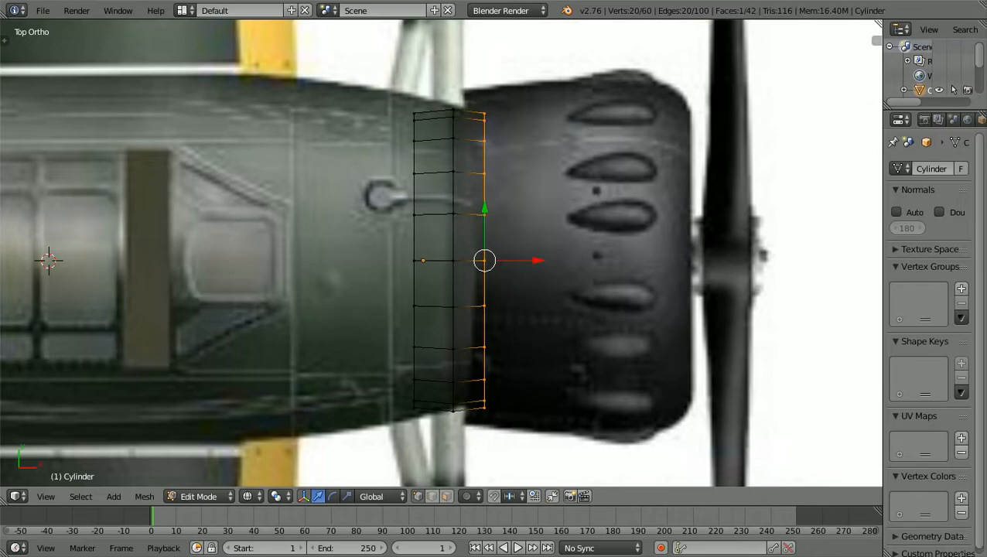
{"action": "key", "text": "s"}
{"action": "key", "text": "y"}
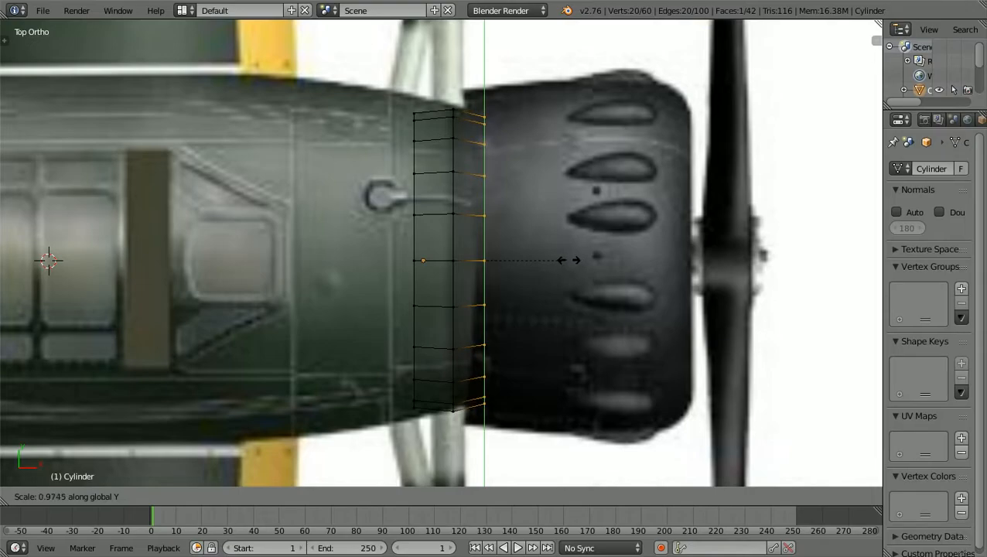
{"action": "left_click", "coordinate": [569, 260]}
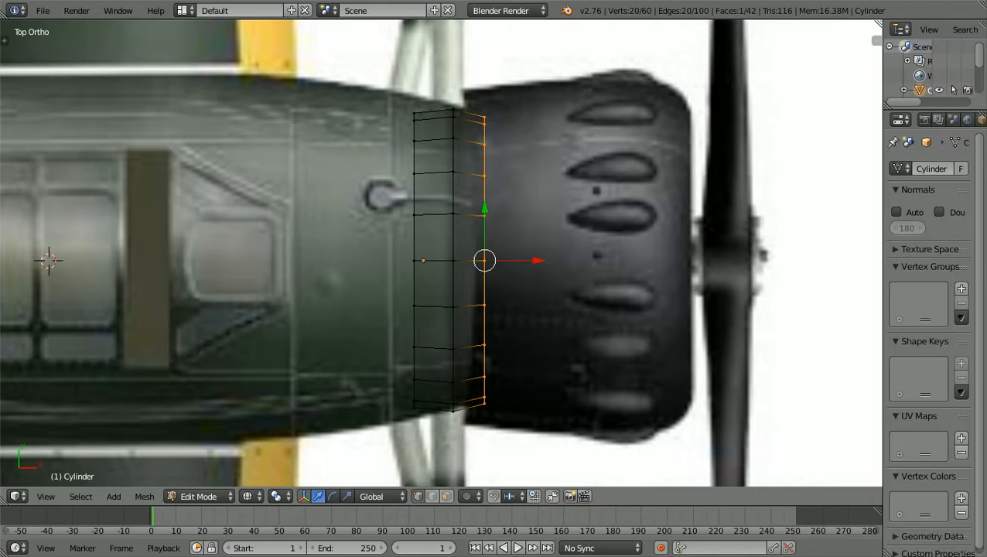
Scale the cylinder's rear ring to about 1.096 along Y to match the fuselage outline in the top reference
{"action": "key", "text": "a"}
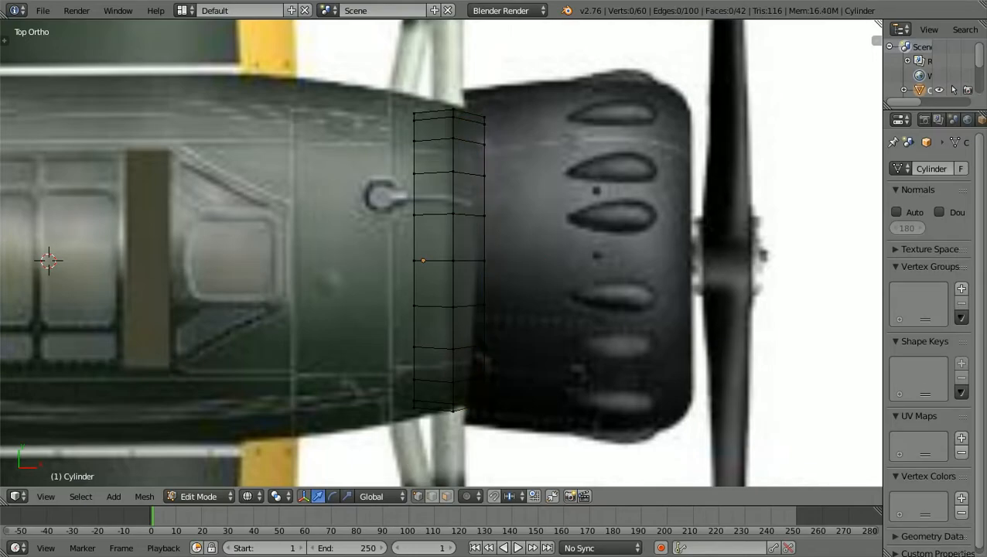
{"action": "key", "text": "b"}
{"action": "left_click_drag", "start_coordinate": [397, 436], "coordinate": [431, 105]}
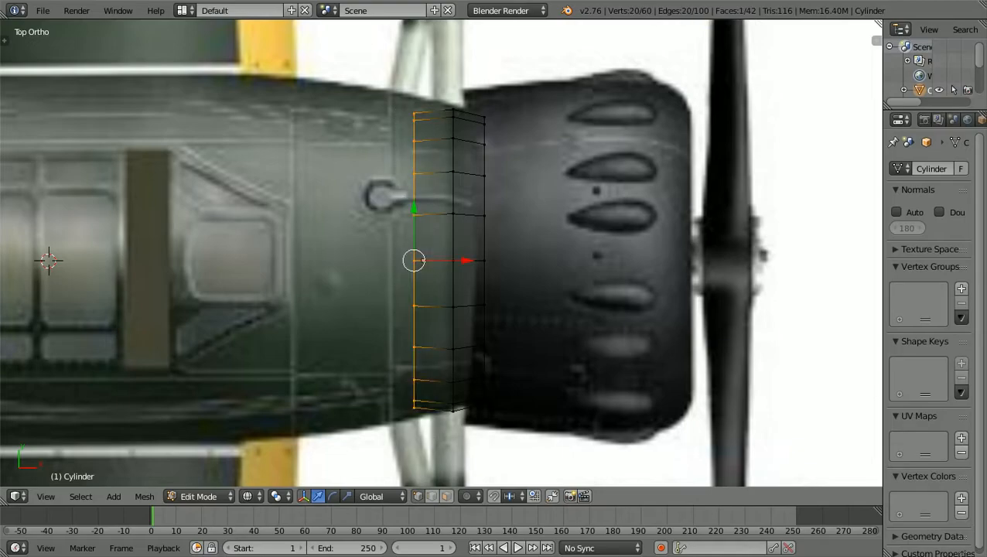
{"action": "key", "text": "s"}
{"action": "key", "text": "y"}
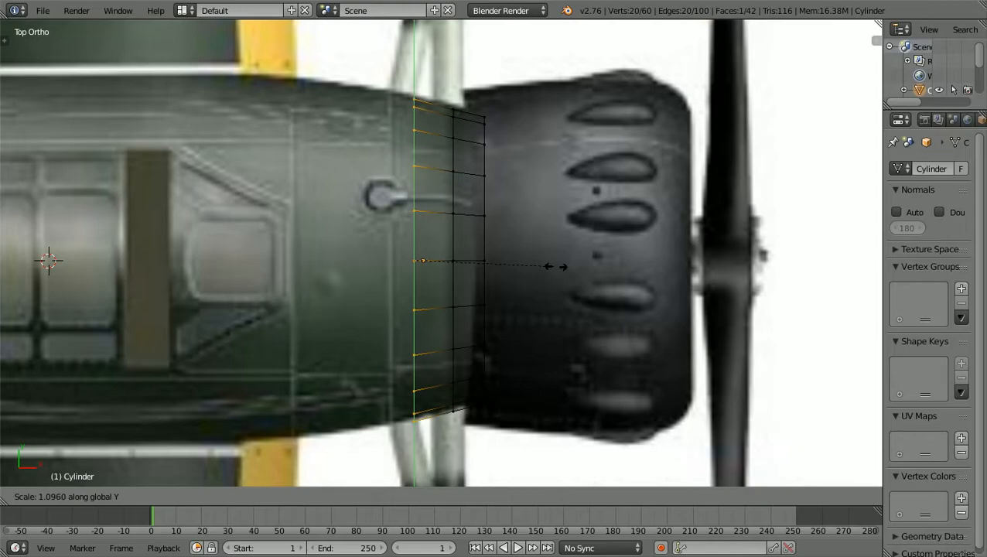
{"action": "left_click", "coordinate": [555, 266]}
Inspect the reshaped cylinder's fit with the cowling in solid shading from top, front and oblique rear angles
{"action": "key", "text": "a"}
{"action": "key", "text": "z"}
{"action": "scroll", "coordinate": [441, 256], "scroll_direction": "down", "scroll_amount": 1}
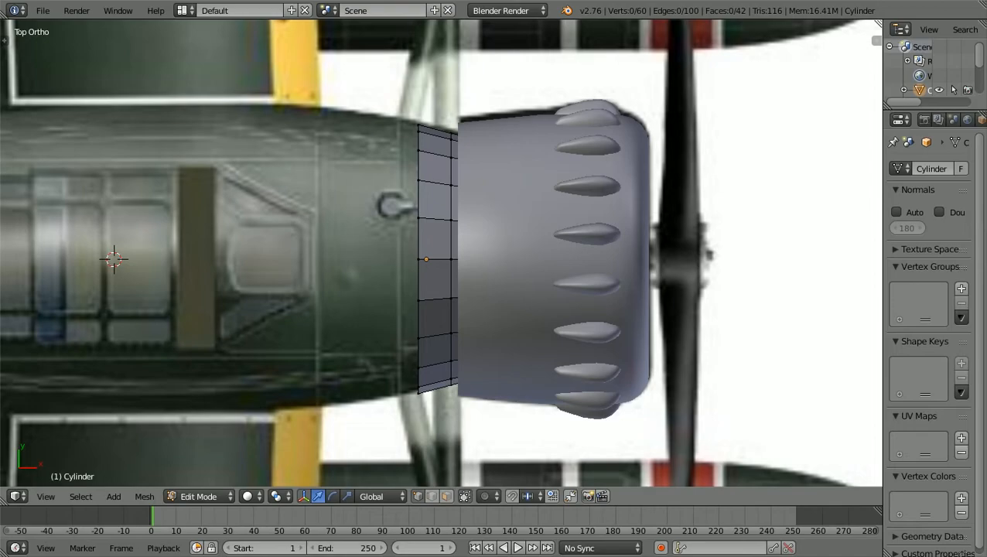
{"action": "key", "text": "KP_1"}
{"action": "scroll", "coordinate": [441, 255], "scroll_direction": "up", "scroll_amount": 1}
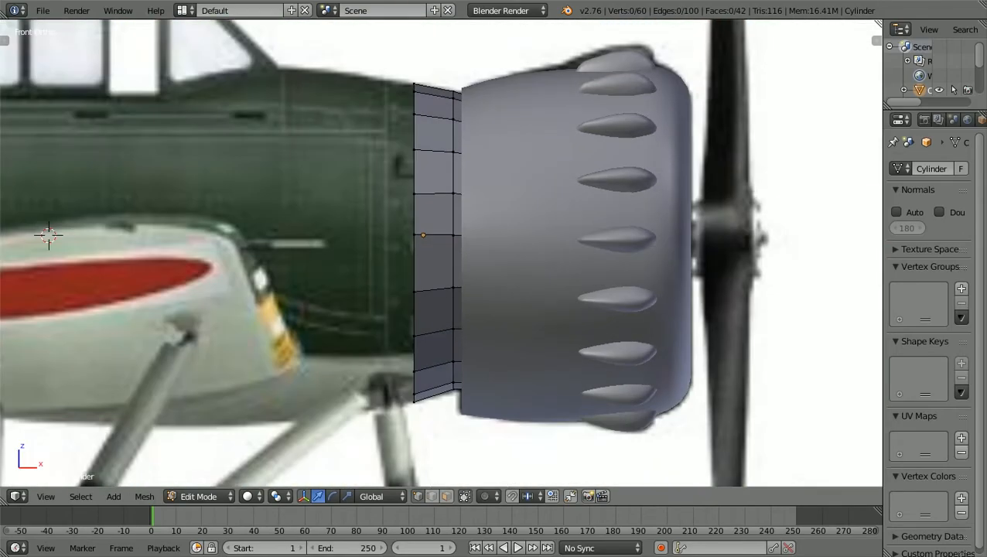
{"action": "scroll", "coordinate": [441, 255], "scroll_direction": "down", "scroll_amount": 1}
{"action": "middle_click_drag", "start_coordinate": [441, 255], "coordinate": [537, 269]}
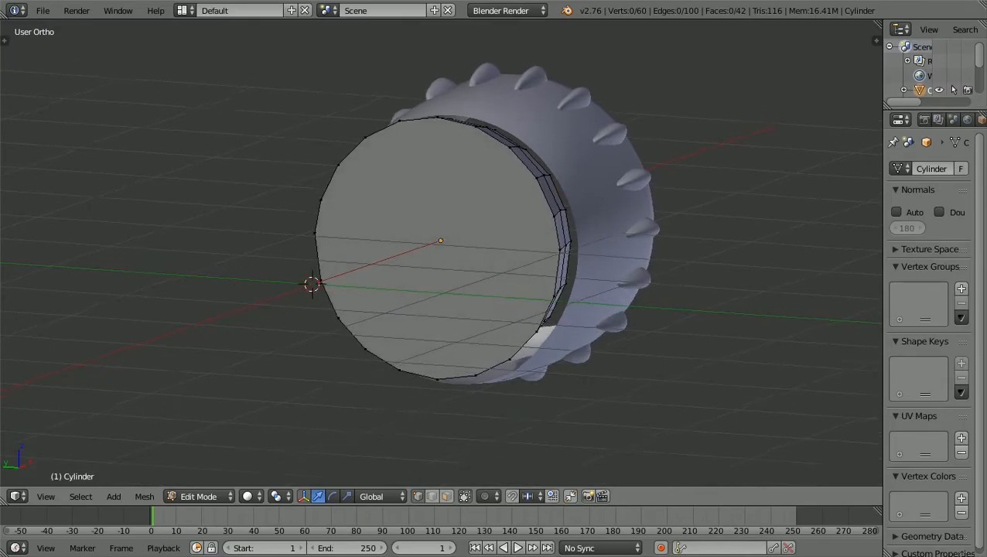
{"action": "key", "text": "KP_1"}
{"action": "middle_click_drag", "start_coordinate": [633, 276], "coordinate": [855, 275]}
{"action": "scroll", "coordinate": [538, 265], "scroll_direction": "up", "scroll_amount": 1}
{"action": "scroll", "coordinate": [534, 263], "scroll_direction": "up", "scroll_amount": 1}
{"action": "key", "text": "KP_3"}
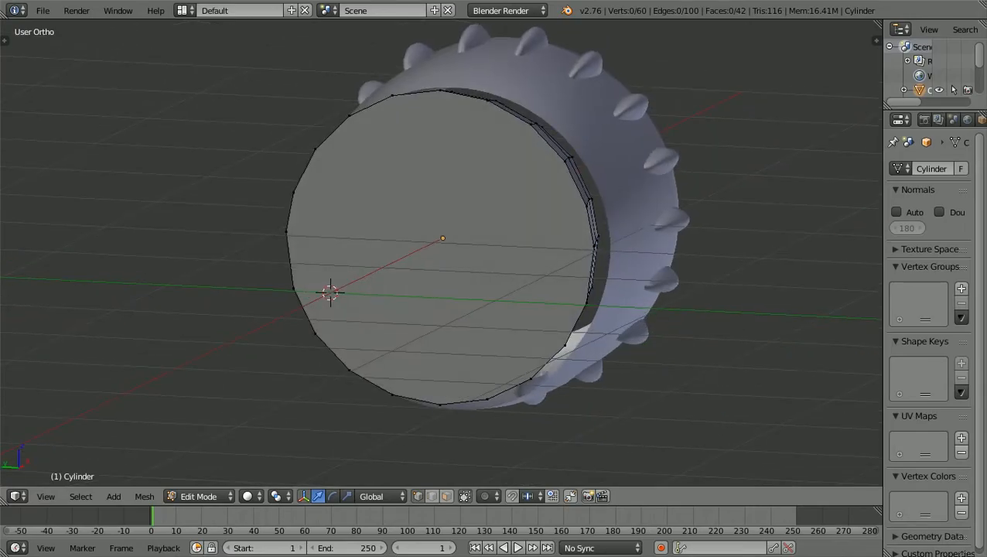
{"action": "middle_click_drag", "start_coordinate": [495, 270], "coordinate": [414, 283]}
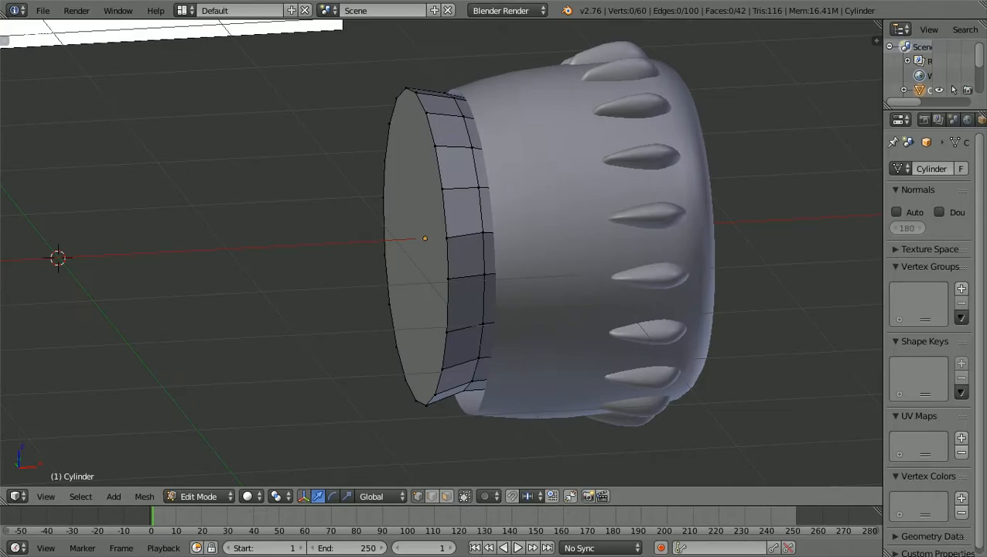
In the front wireframe view, lower the middle ring's three upper-side vertex rows below the top two by about 0.010 along Z
{"action": "key", "text": "KP_1"}
{"action": "scroll", "coordinate": [441, 253], "scroll_direction": "up", "scroll_amount": 2}
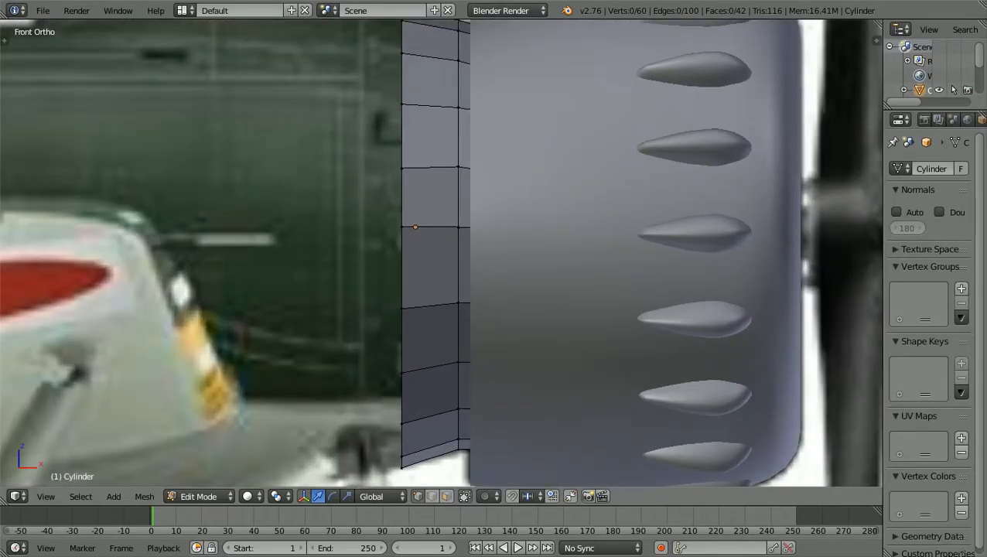
{"action": "scroll", "coordinate": [441, 252], "scroll_direction": "up", "scroll_amount": 4, "text": "shift"}
{"action": "scroll", "coordinate": [441, 252], "scroll_direction": "up", "scroll_amount": 2}
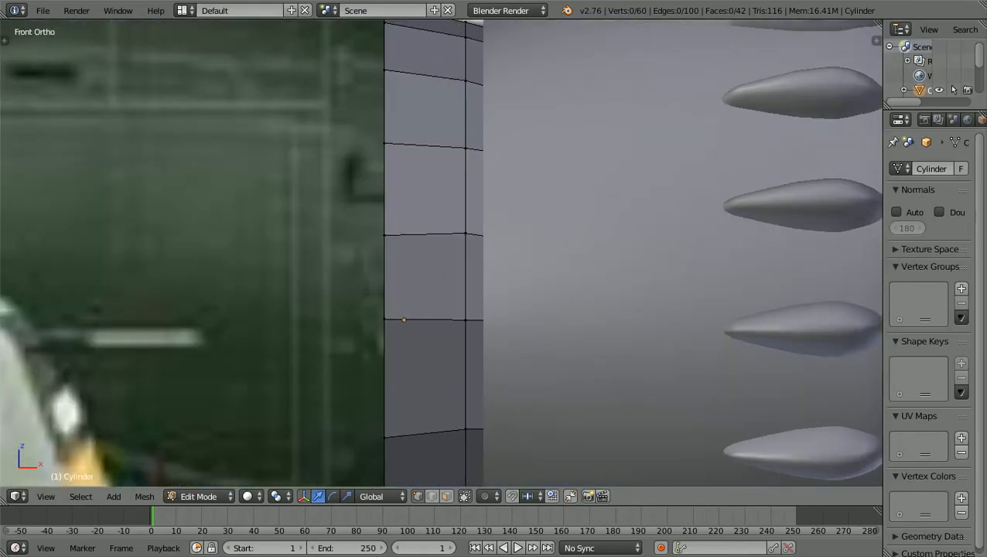
{"action": "scroll", "coordinate": [441, 252], "scroll_direction": "up", "scroll_amount": 2, "text": "shift"}
{"action": "scroll", "coordinate": [441, 252], "scroll_direction": "down", "scroll_amount": 1}
{"action": "scroll", "coordinate": [441, 252], "scroll_direction": "up", "scroll_amount": 1}
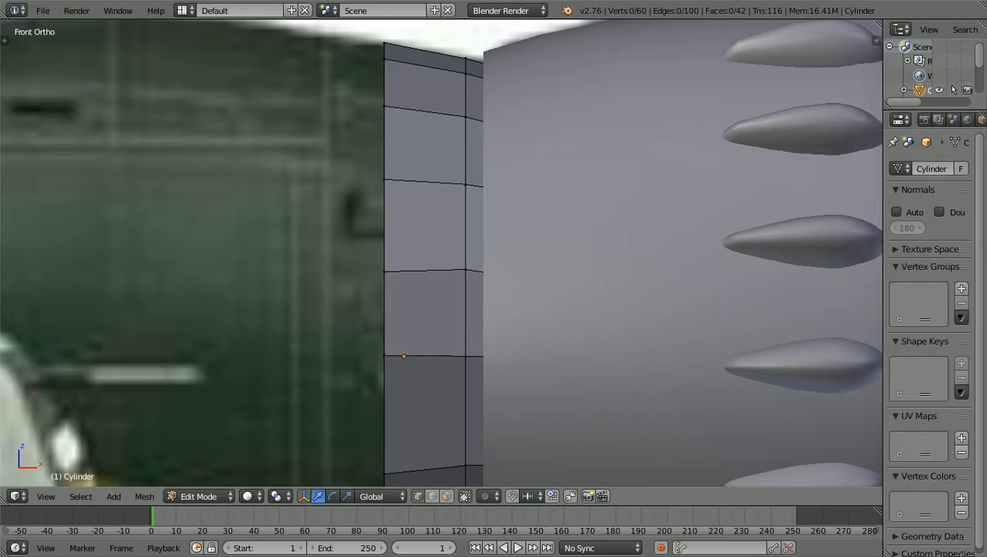
{"action": "key", "text": "z"}
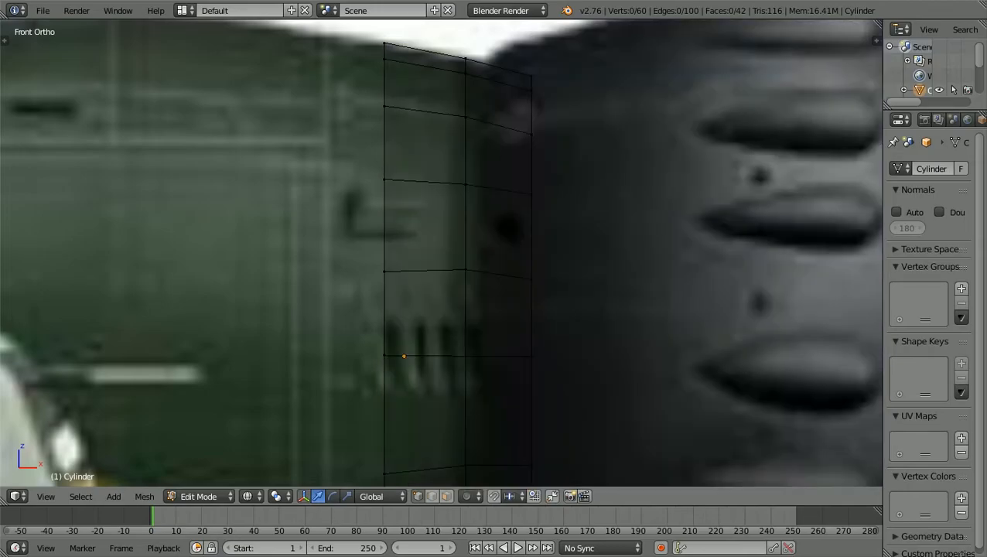
{"action": "key", "text": "b"}
{"action": "left_click_drag", "start_coordinate": [443, 333], "coordinate": [480, 113]}
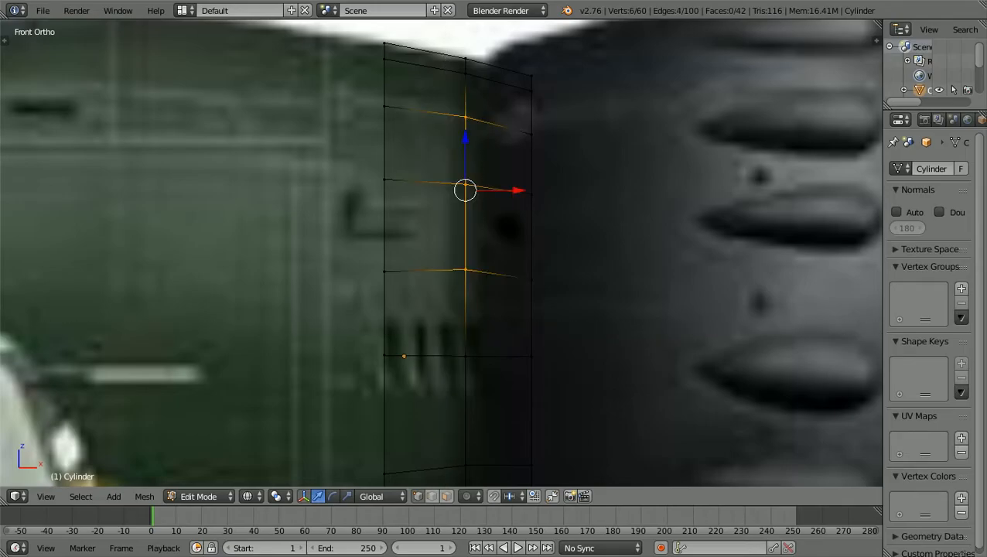
{"action": "key", "text": "g"}
{"action": "key", "text": "z"}
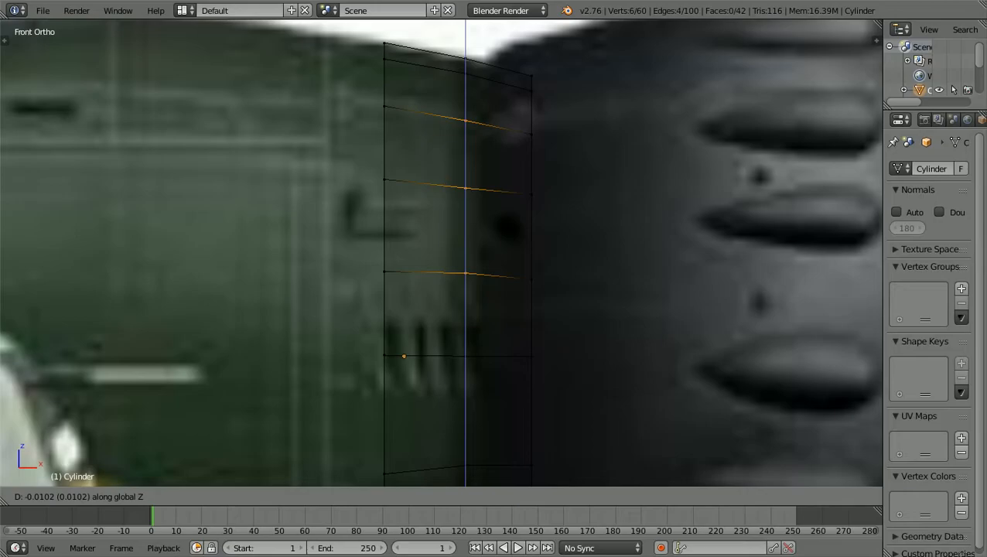
{"action": "key", "text": "Return"}
{"action": "key", "text": "a"}
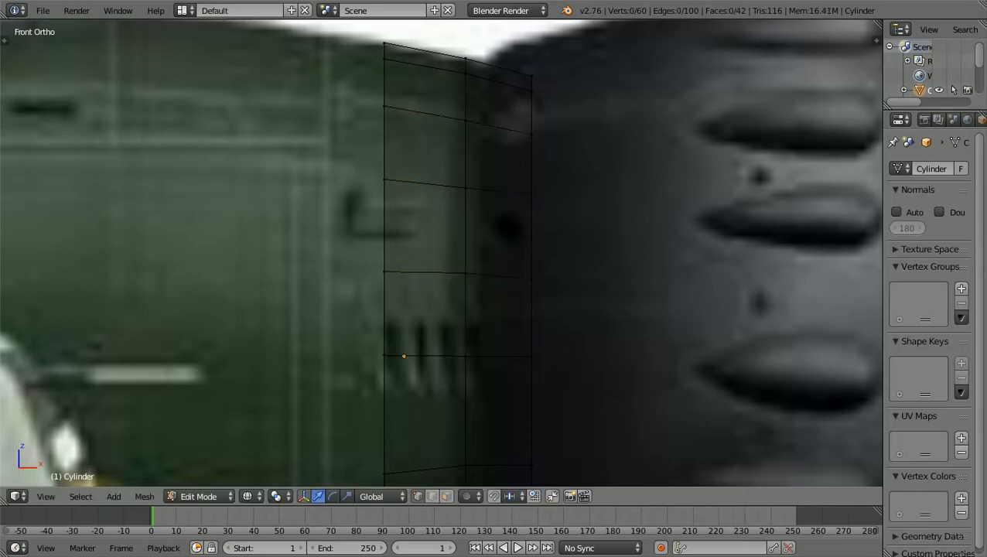
Raise the central of those three vertex rows on the middle ring by about 0.006 along Z to smooth the edge line
{"action": "key", "text": "b"}
{"action": "left_click_drag", "start_coordinate": [457, 214], "coordinate": [480, 173]}
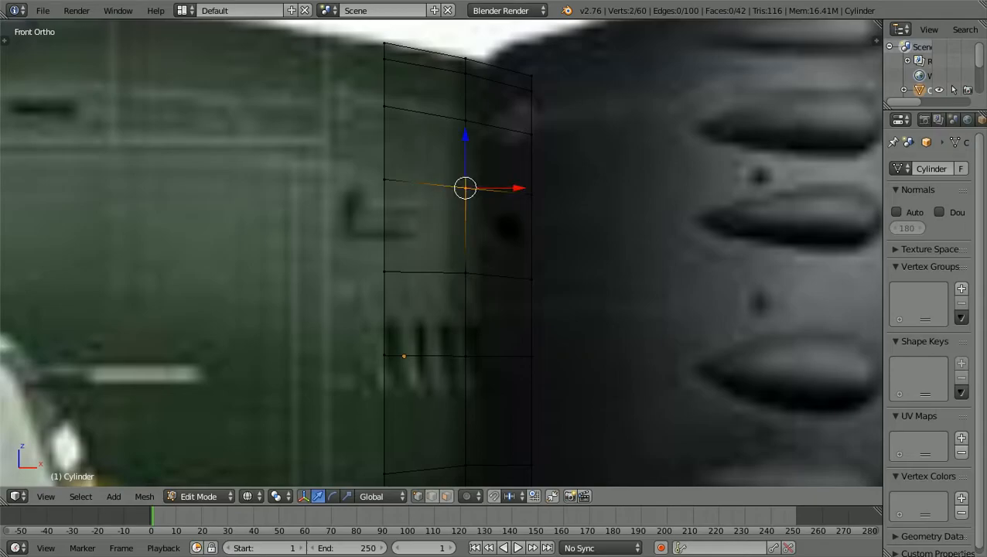
{"action": "key", "text": "g"}
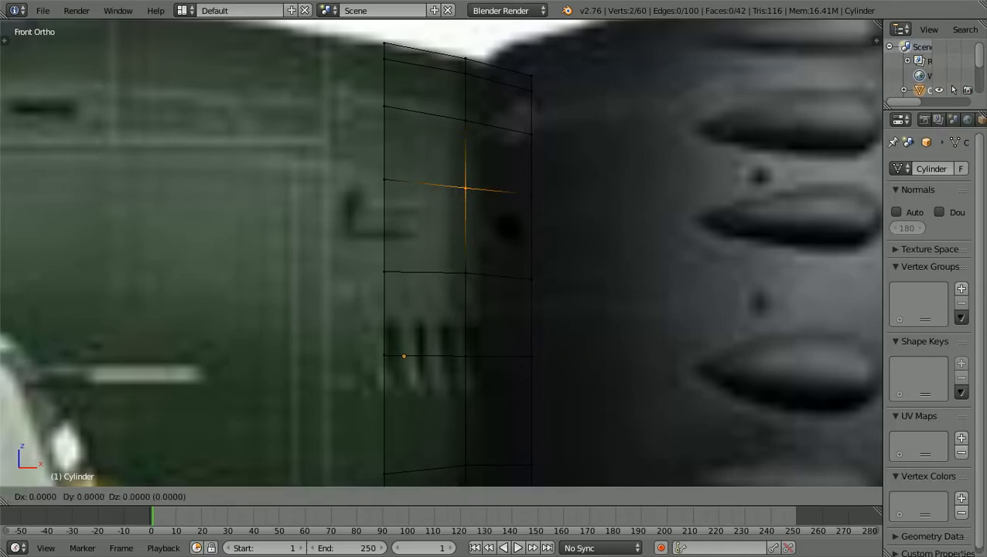
{"action": "key", "text": "z"}
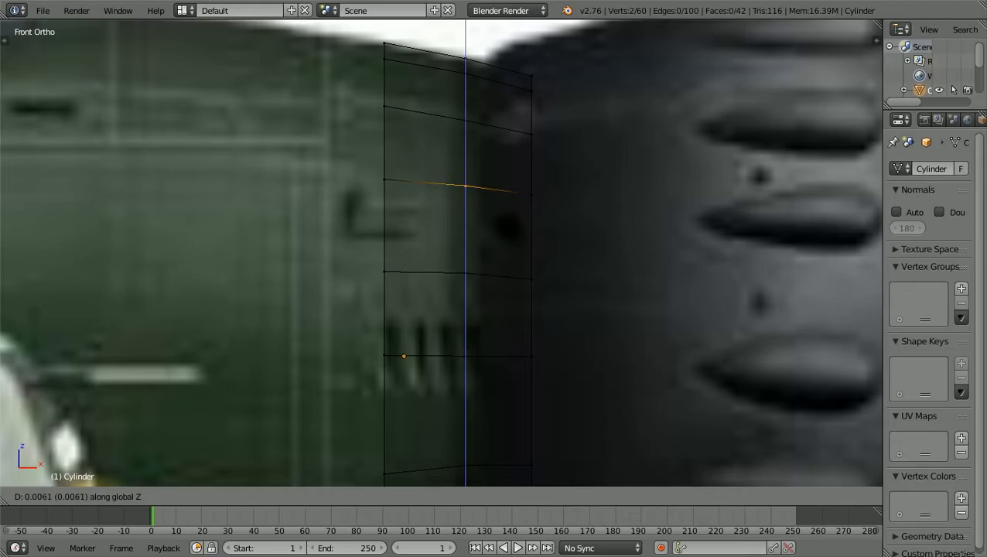
{"action": "key", "text": "Return"}
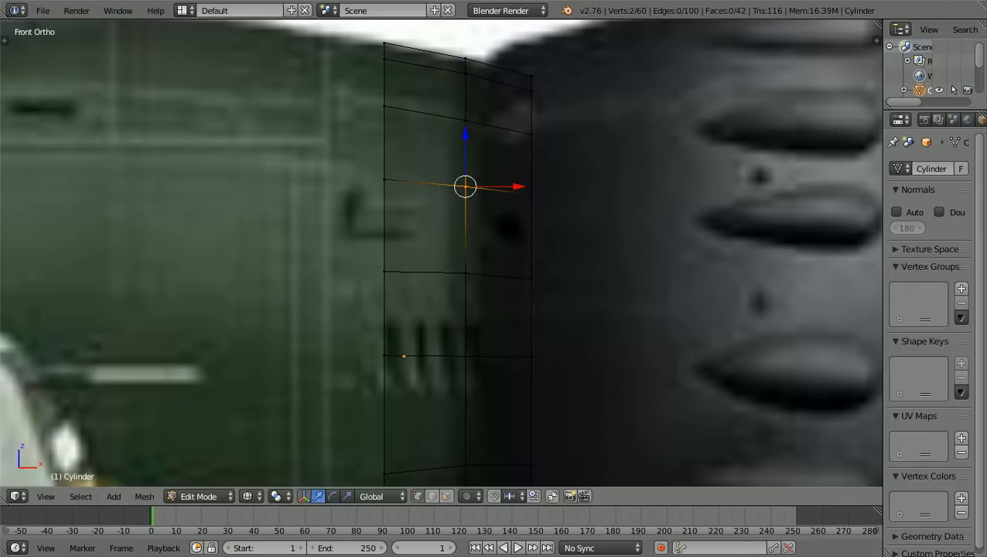
{"action": "key", "text": "a"}
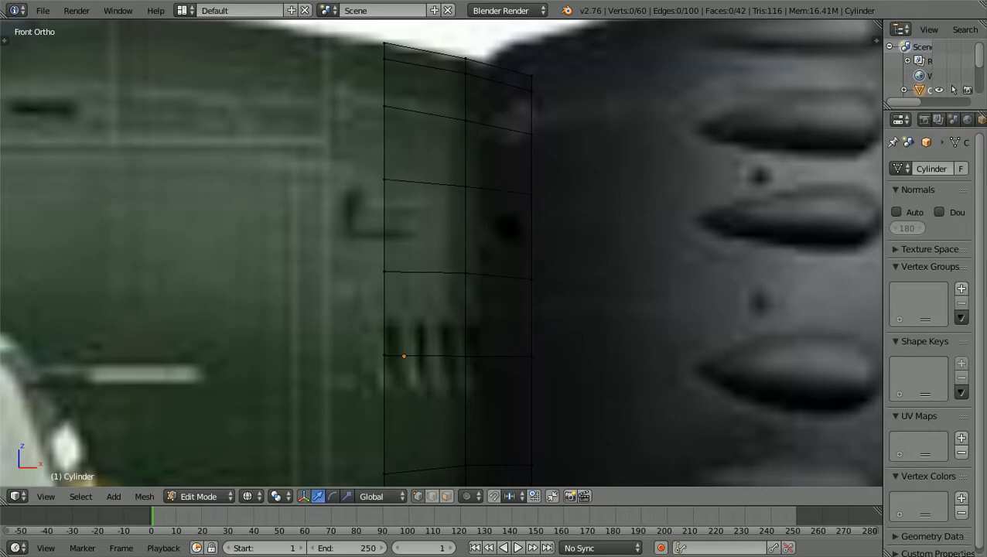
Lower the middle ring's vertex row just above the centreline by about 0.004 along Z
{"action": "key", "text": "b"}
{"action": "left_click_drag", "start_coordinate": [462, 292], "coordinate": [477, 261]}
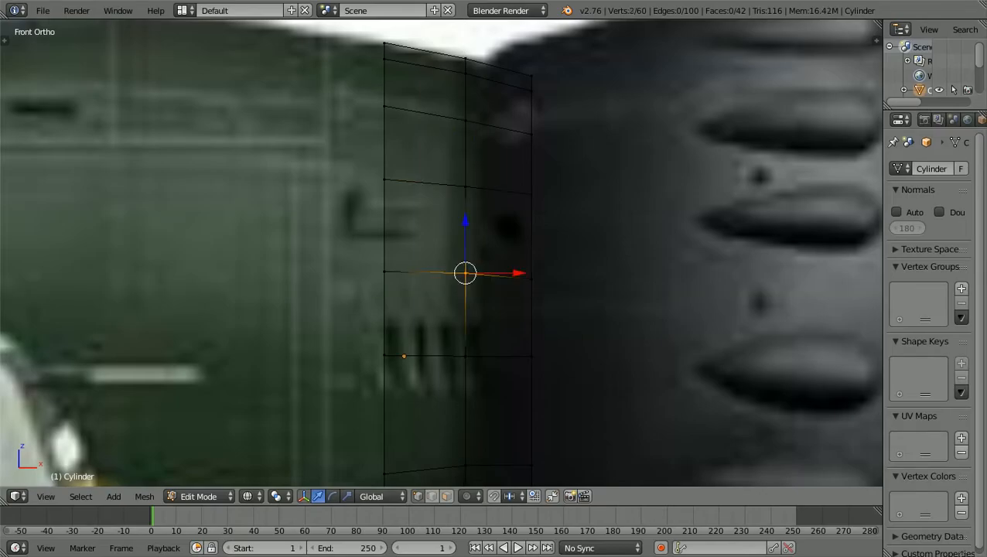
{"action": "key", "text": "g"}
{"action": "key", "text": "z"}
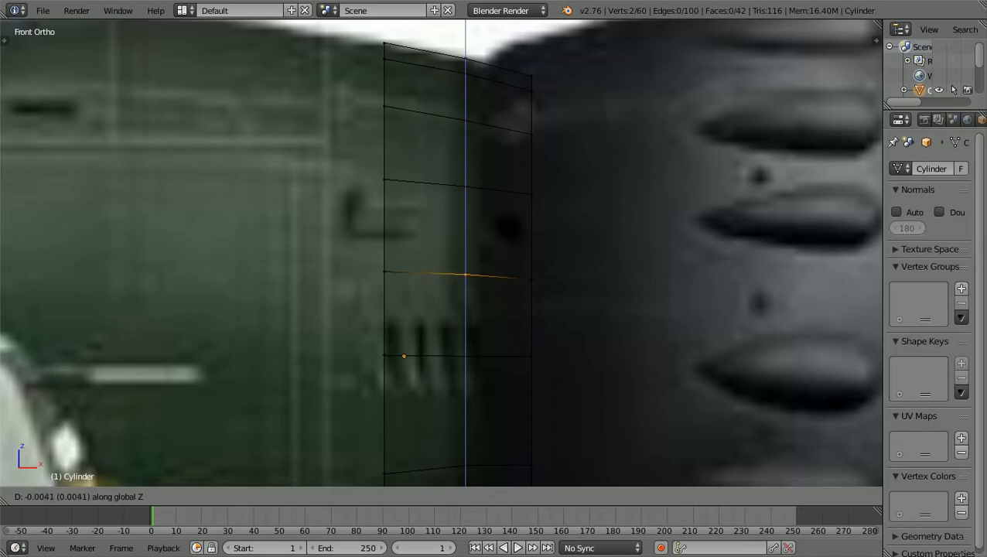
{"action": "key", "text": "Return"}
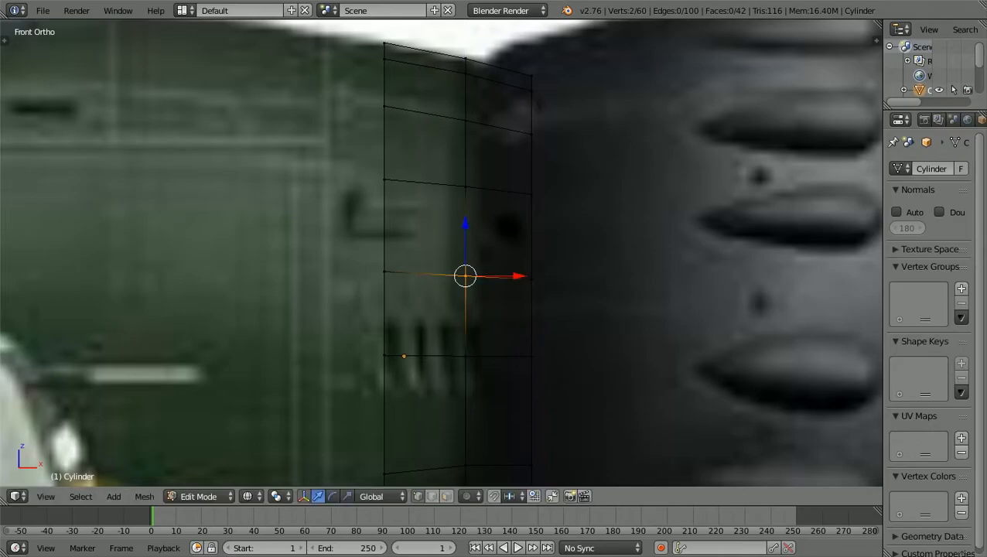
{"action": "key", "text": "a"}
Examine the smoothed cylinder rings behind the cowling in solid shading from an oblique angle and against the side reference
{"action": "key", "text": "z"}
{"action": "scroll", "coordinate": [441, 253], "scroll_direction": "down", "scroll_amount": 3}
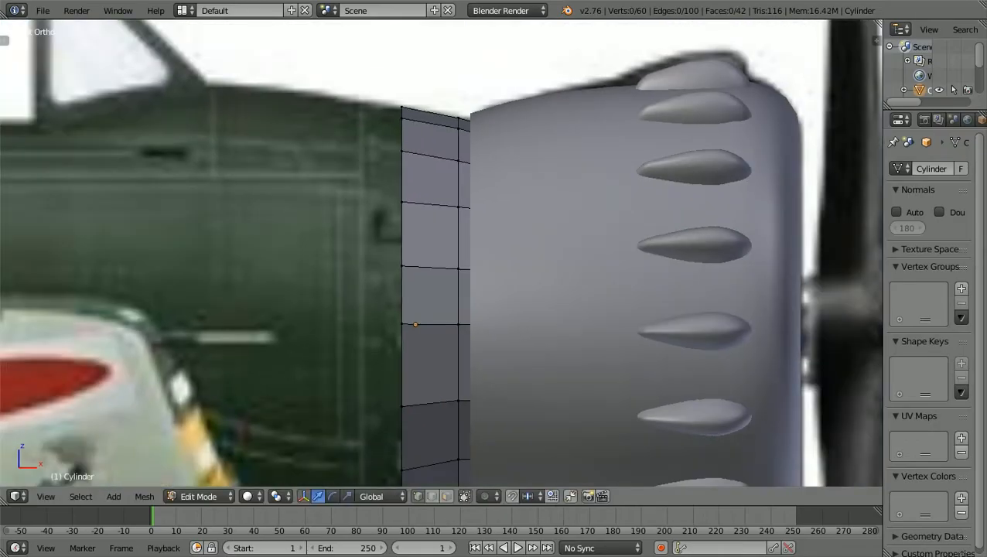
{"action": "scroll", "coordinate": [441, 253], "scroll_direction": "down", "scroll_amount": 1}
{"action": "middle_click_drag", "start_coordinate": [441, 253], "coordinate": [573, 285]}
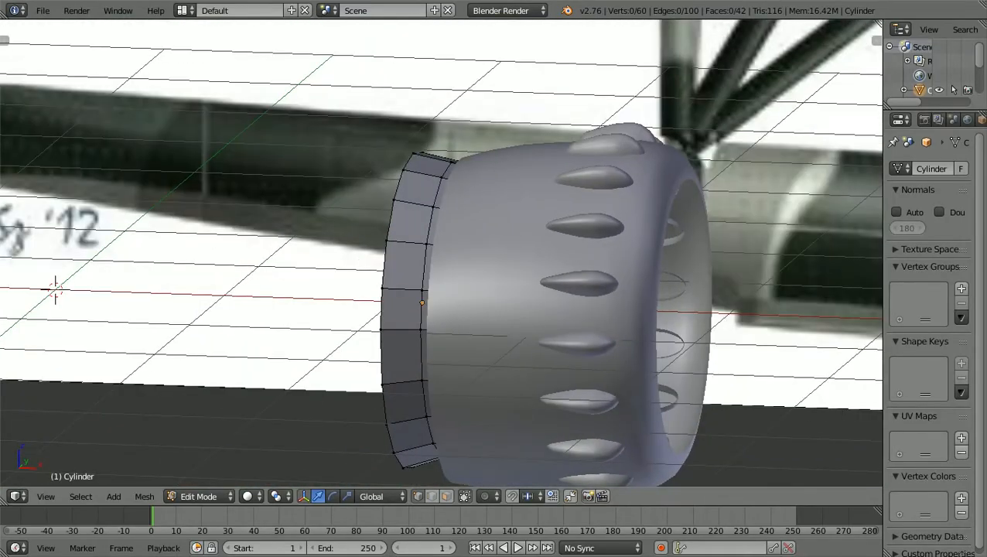
{"action": "key", "text": "KP_1"}
{"action": "scroll", "coordinate": [441, 253], "scroll_direction": "down", "scroll_amount": 2}
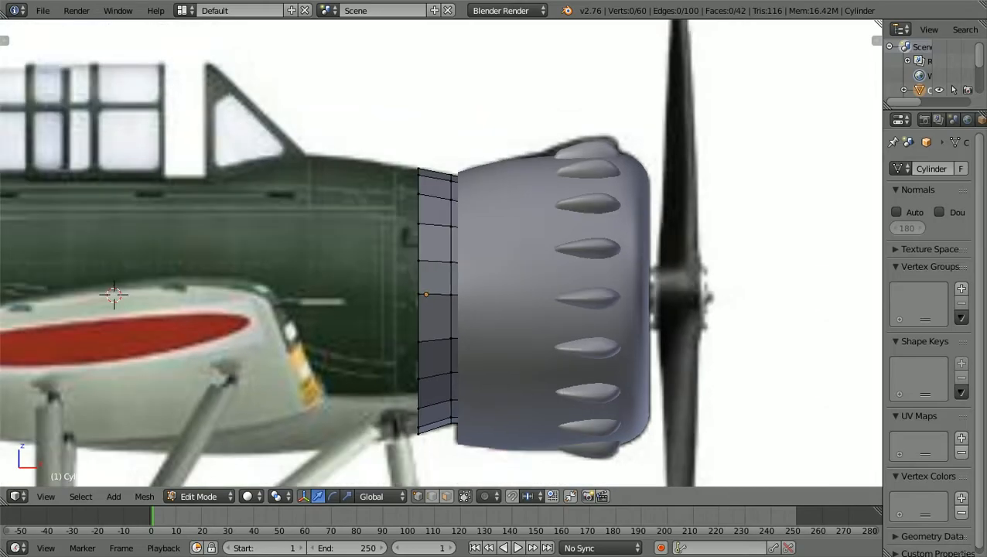
{"action": "scroll", "coordinate": [114, 295], "scroll_direction": "up", "scroll_amount": 1}
{"action": "scroll", "coordinate": [114, 295], "scroll_direction": "down", "scroll_amount": 2}
{"action": "scroll", "coordinate": [77, 298], "scroll_direction": "up", "scroll_amount": 3}
{"action": "scroll", "coordinate": [47, 302], "scroll_direction": "down", "scroll_amount": 1}
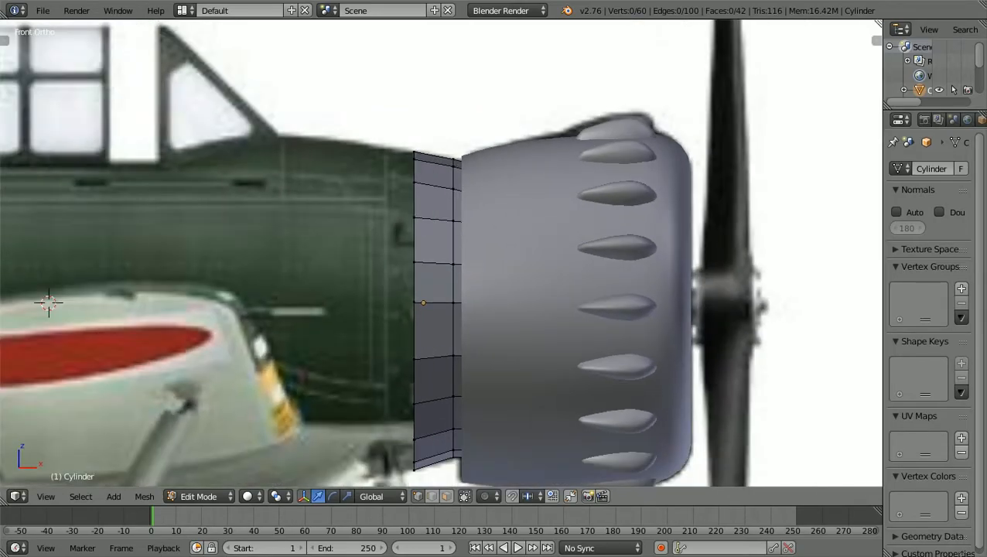
{"action": "scroll", "coordinate": [441, 253], "scroll_direction": "down", "scroll_amount": 3, "text": "shift"}
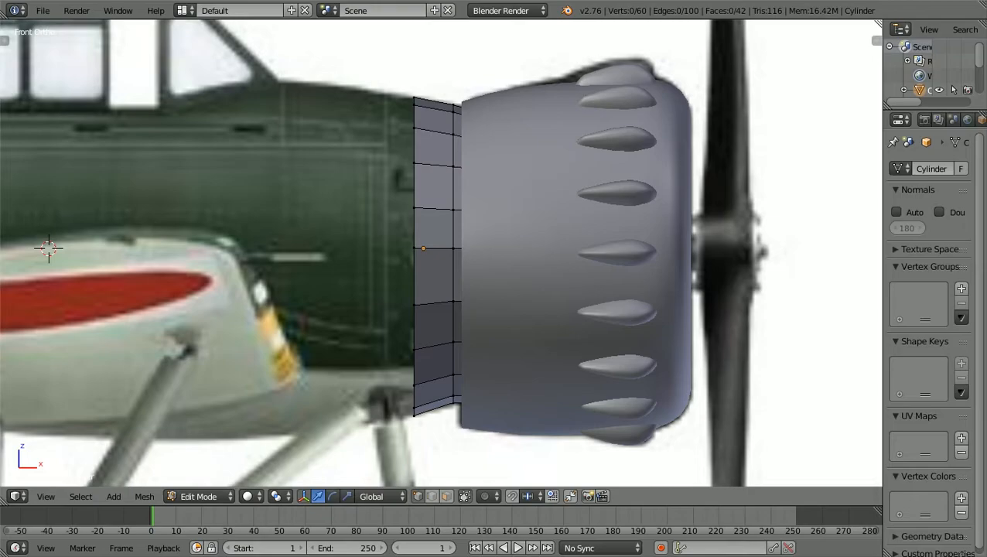
Select the cylinder's whole rear ring in wireframe and extrude it about 0.165 rearward along X
{"action": "key", "text": "b"}
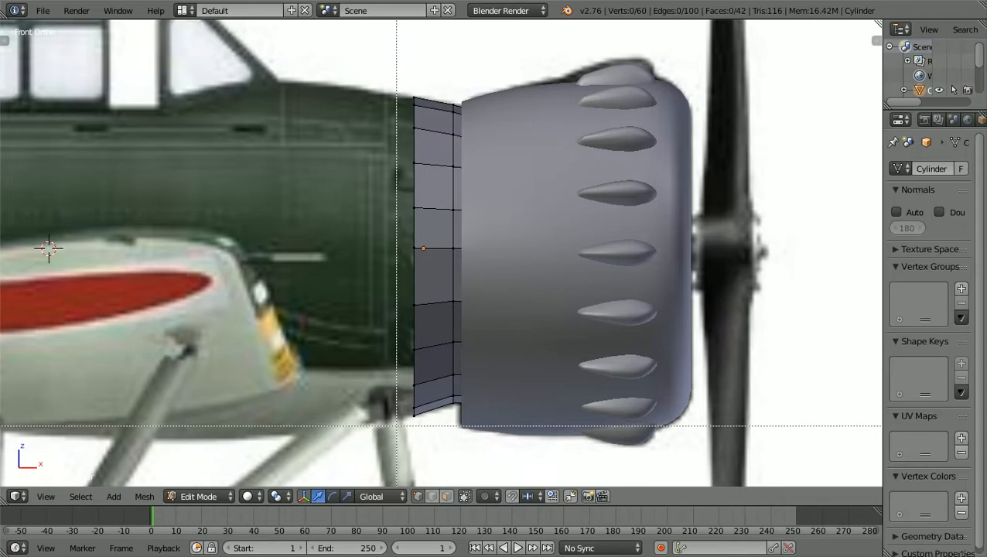
{"action": "key", "text": "Escape"}
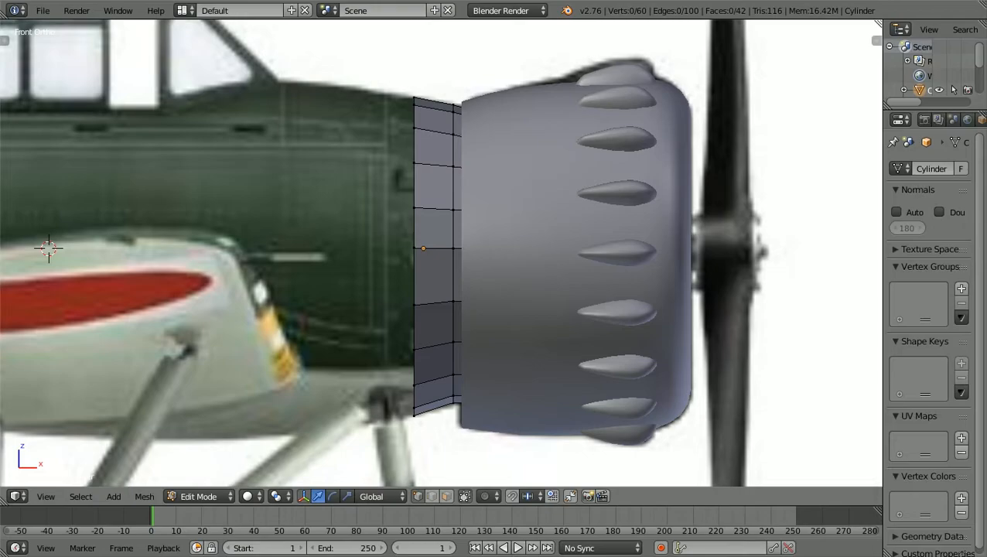
{"action": "key", "text": "z"}
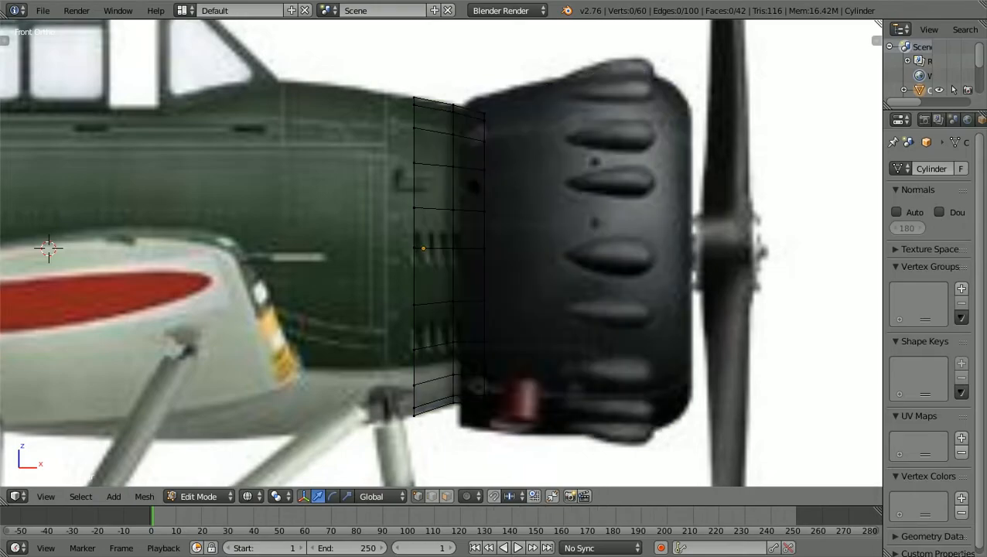
{"action": "key", "text": "b"}
{"action": "left_click_drag", "start_coordinate": [388, 440], "coordinate": [426, 76]}
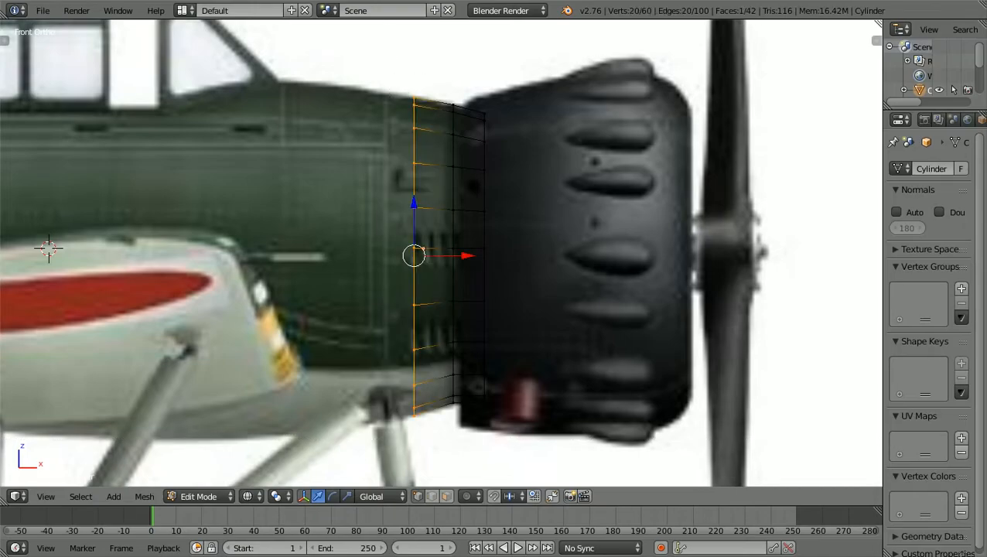
{"action": "key", "text": "e"}
{"action": "key", "text": "x"}
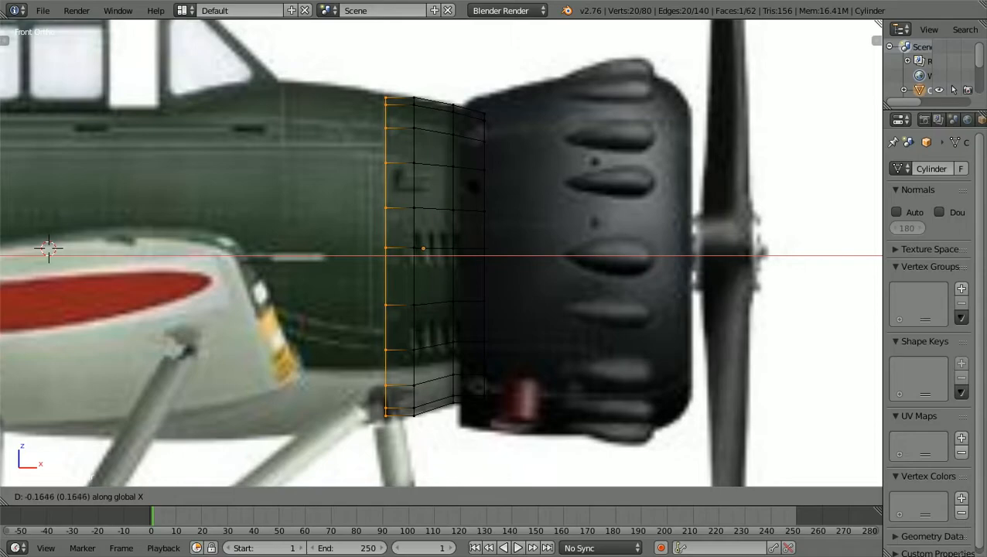
{"action": "key", "text": "Return"}
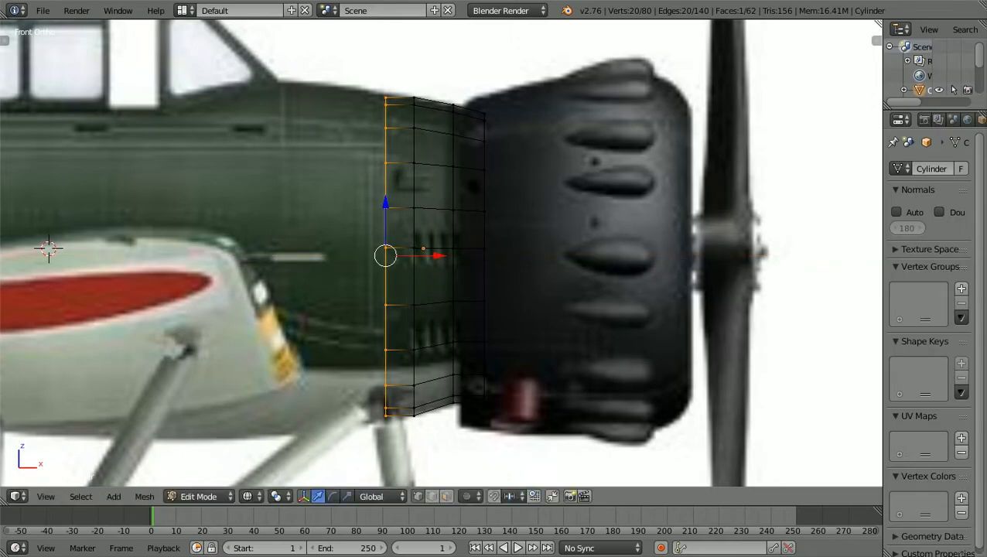
In the top view, scale the newly extruded rear ring to about 1.038 along Y to match the fuselage width
{"action": "key", "text": "KP_7"}
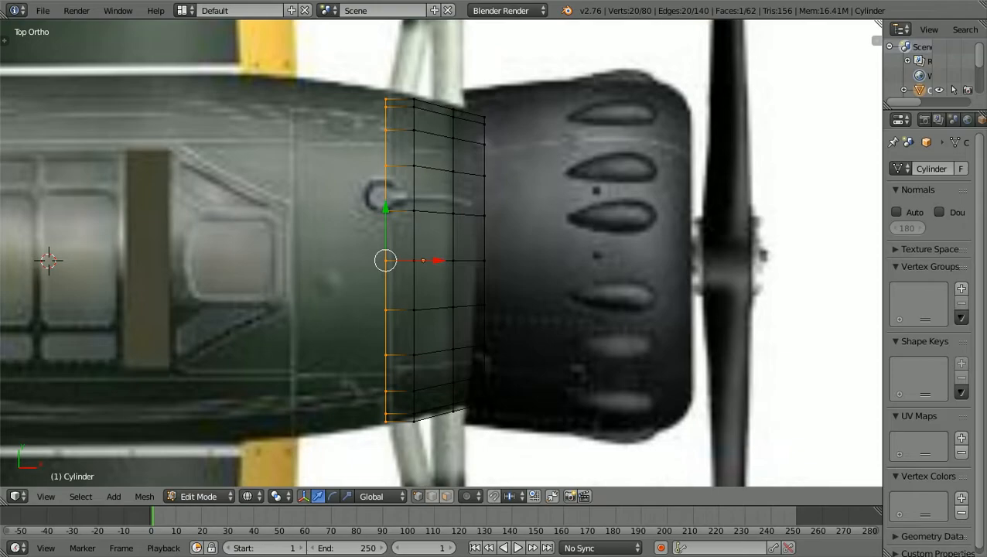
{"action": "scroll", "coordinate": [441, 253], "scroll_direction": "down", "scroll_amount": 2, "text": "shift"}
{"action": "scroll", "coordinate": [441, 253], "scroll_direction": "up", "scroll_amount": 2, "text": "shift"}
{"action": "scroll", "coordinate": [441, 253], "scroll_direction": "down", "scroll_amount": 1}
{"action": "scroll", "coordinate": [441, 253], "scroll_direction": "up", "scroll_amount": 1}
{"action": "key", "text": "s"}
{"action": "key", "text": "y"}
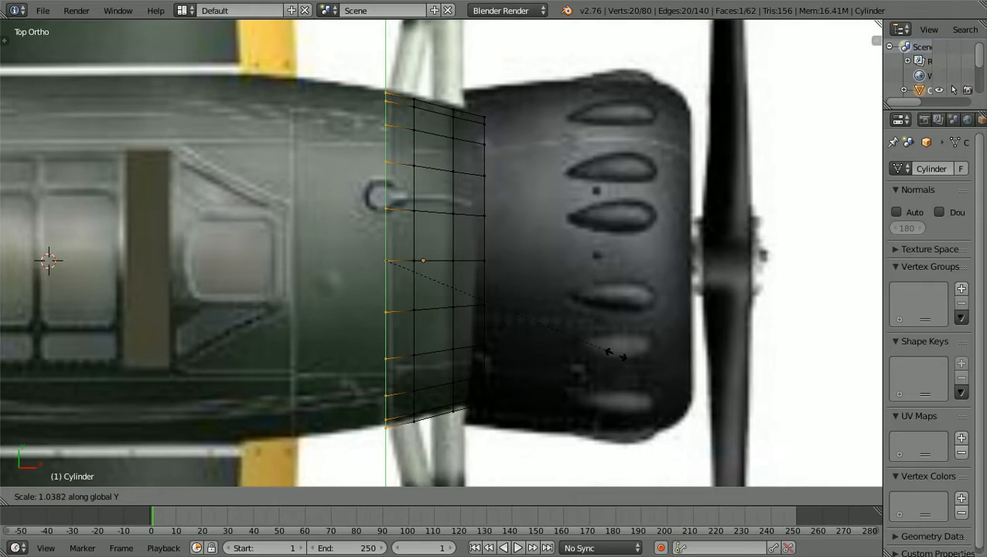
{"action": "left_click", "coordinate": [617, 355]}
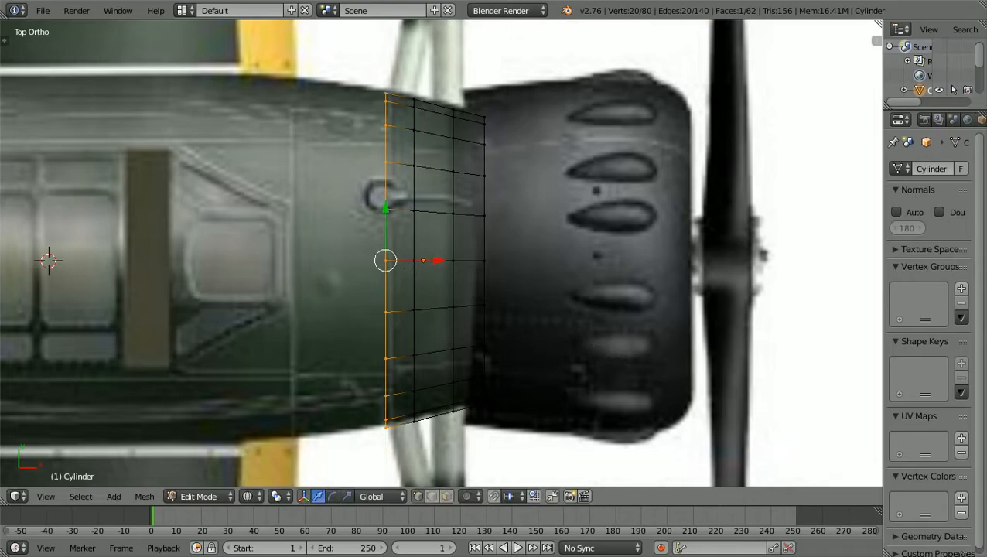
In the front view, scale the new rear ring to about 1.036 along Z to match the fuselage height
{"action": "key", "text": "KP_1"}
{"action": "scroll", "coordinate": [441, 253], "scroll_direction": "up", "scroll_amount": 1}
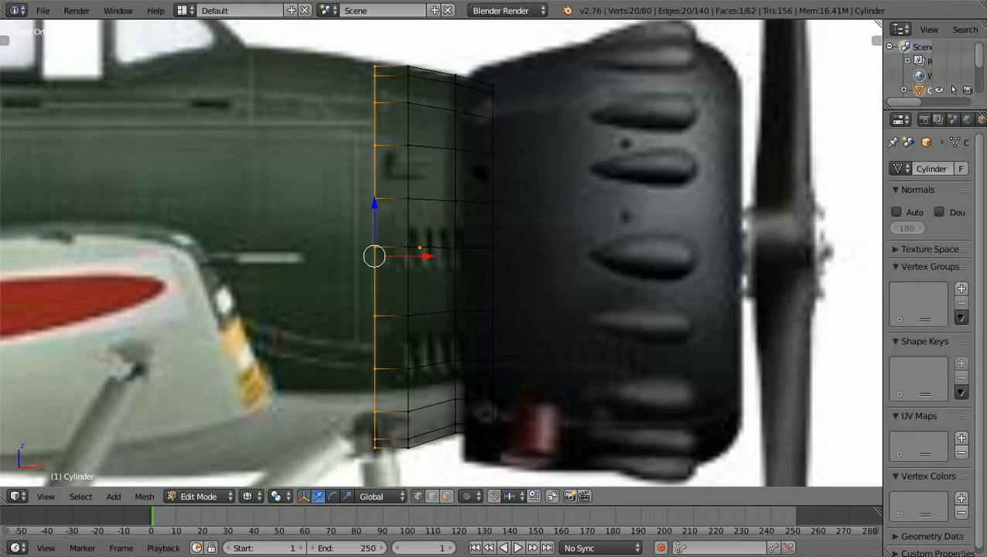
{"action": "key", "text": "s"}
{"action": "key", "text": "z"}
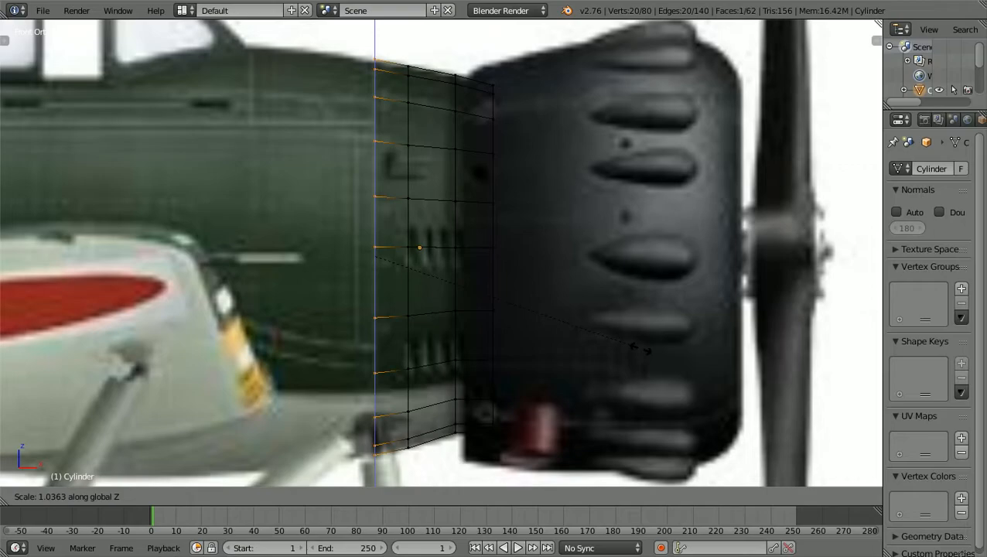
{"action": "left_click", "coordinate": [642, 349]}
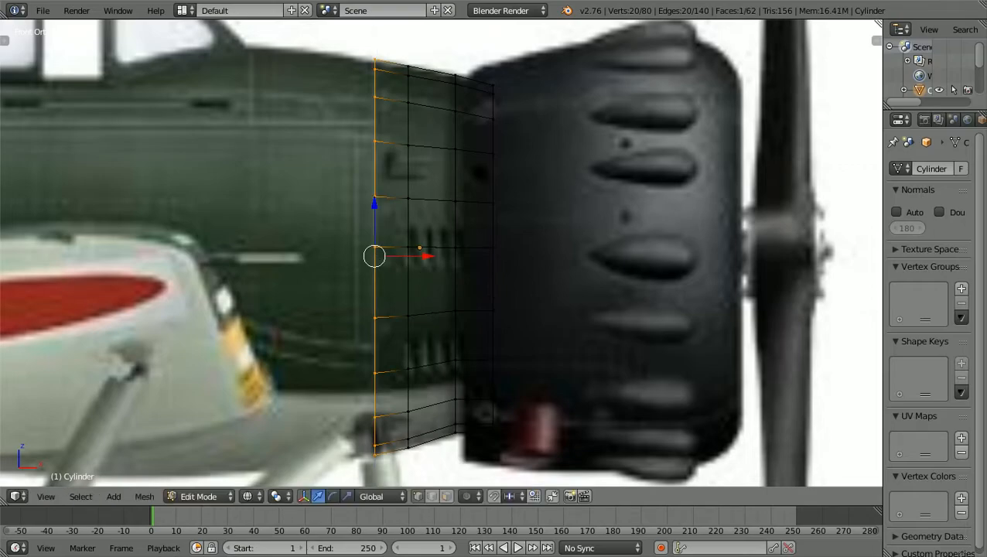
{"action": "scroll", "coordinate": [441, 252], "scroll_direction": "down", "scroll_amount": 5}
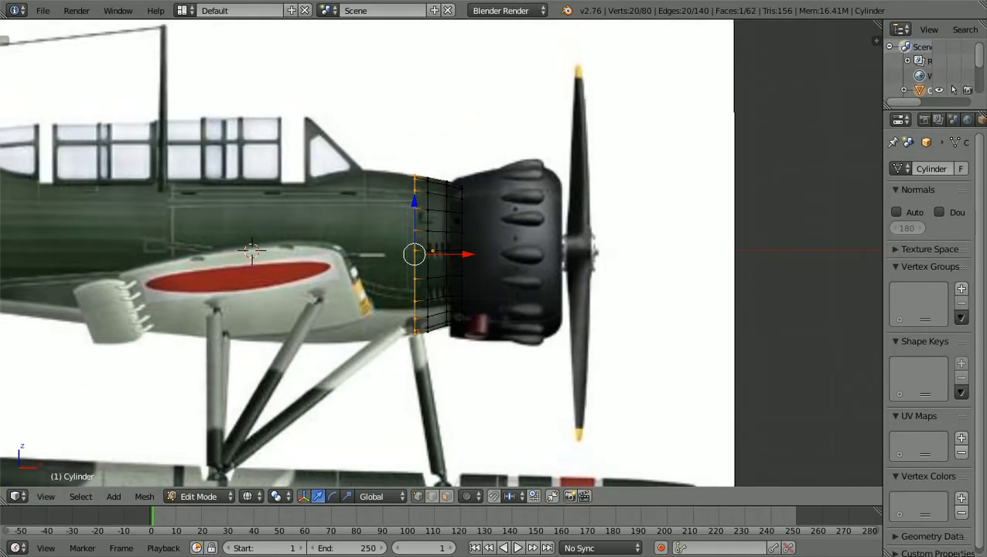
{"action": "scroll", "coordinate": [441, 252], "scroll_direction": "up", "scroll_amount": 1}
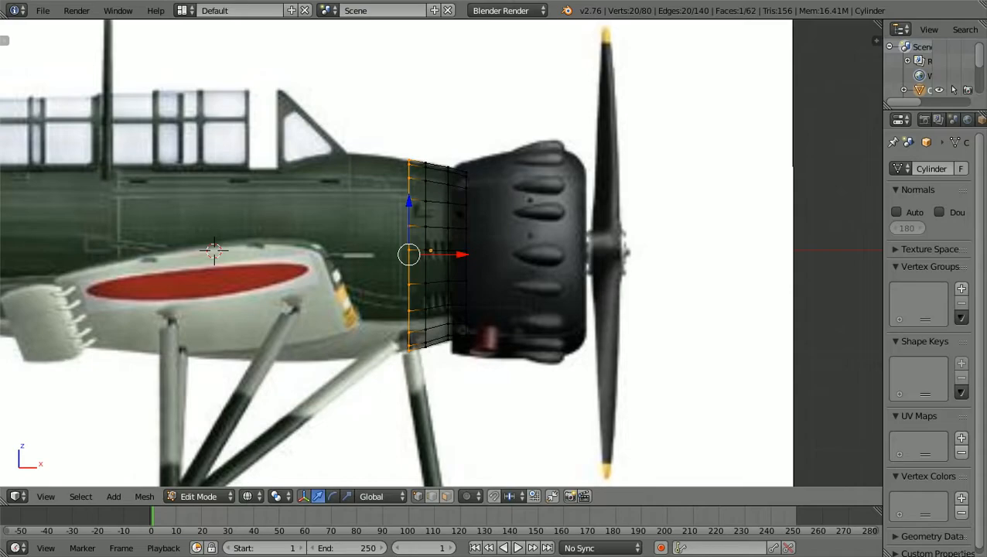
{"action": "scroll", "coordinate": [439, 251], "scroll_direction": "up", "scroll_amount": 2}
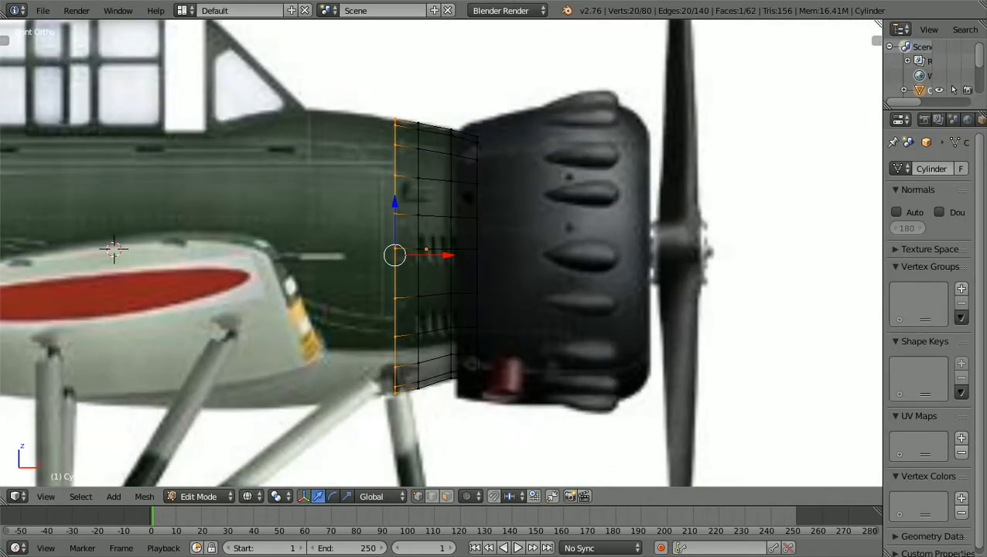
In the rear ring, lower the vertex pair in the fourth row from the top about 0.004 along Z
{"action": "scroll", "coordinate": [441, 252], "scroll_direction": "up", "scroll_amount": 1}
{"action": "scroll", "coordinate": [441, 253], "scroll_direction": "down", "scroll_amount": 1}
{"action": "scroll", "coordinate": [441, 252], "scroll_direction": "up", "scroll_amount": 7, "text": "shift"}
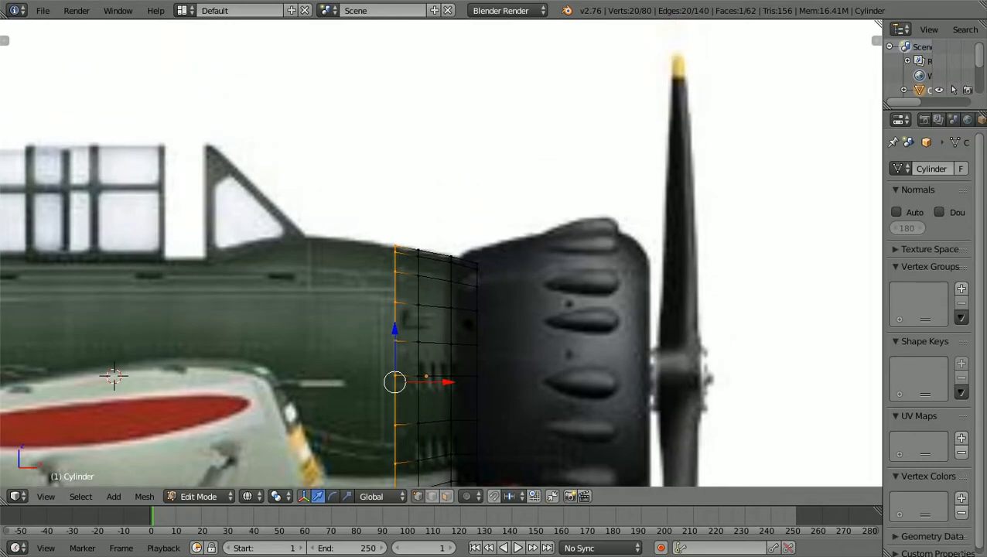
{"action": "scroll", "coordinate": [441, 252], "scroll_direction": "up", "scroll_amount": 2}
{"action": "scroll", "coordinate": [441, 252], "scroll_direction": "up", "scroll_amount": 3}
{"action": "key", "text": "a"}
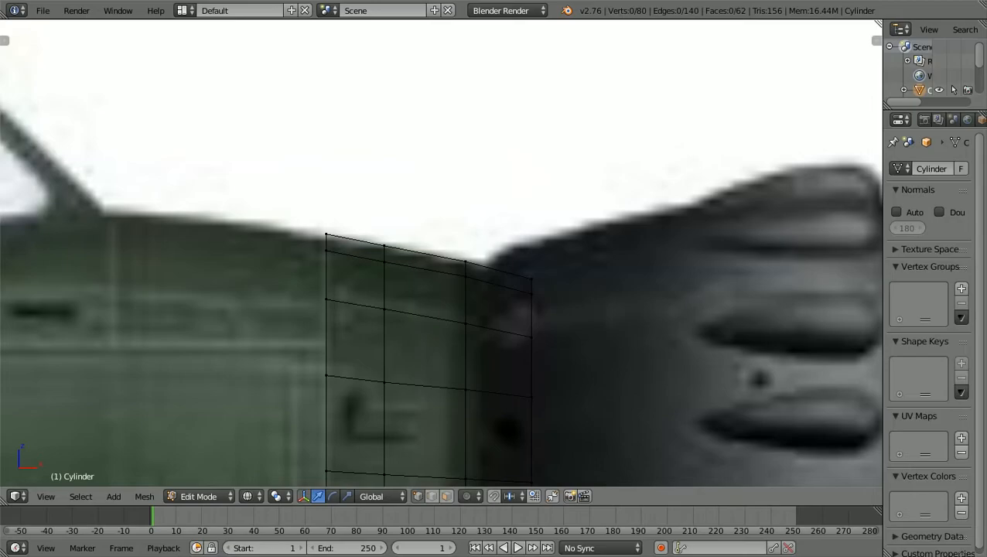
{"action": "key", "text": "b"}
{"action": "left_click_drag", "start_coordinate": [315, 395], "coordinate": [338, 360]}
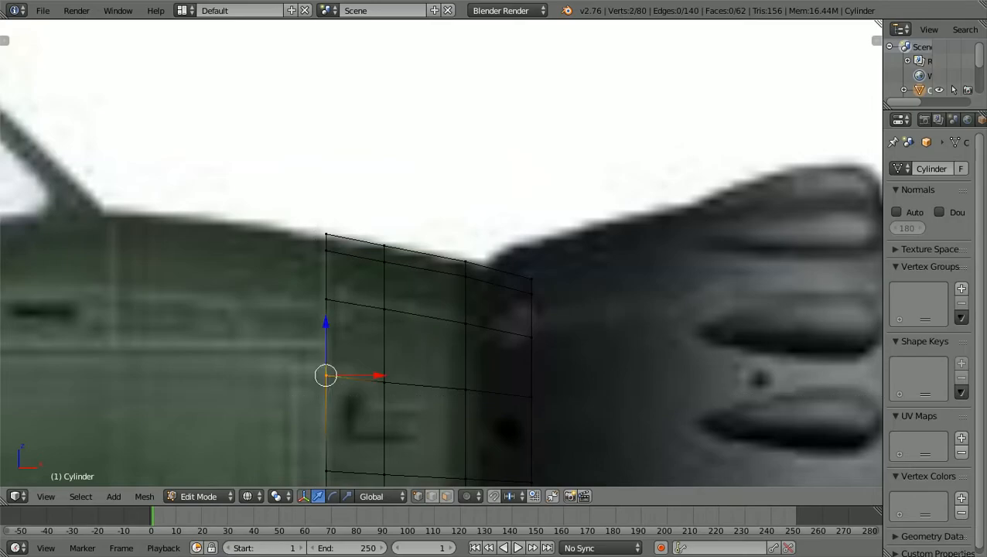
{"action": "key", "text": "g"}
{"action": "key", "text": "z"}
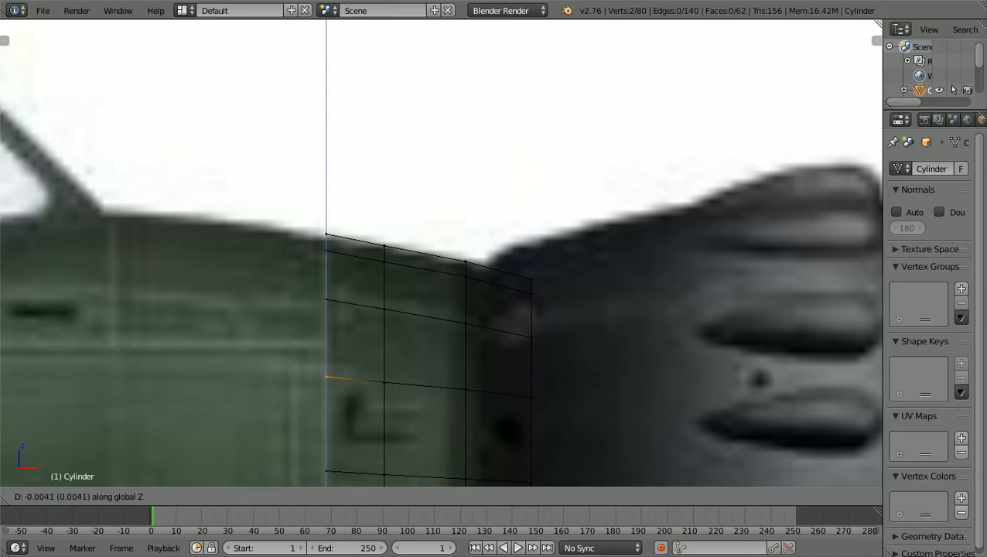
{"action": "key", "text": "Return"}
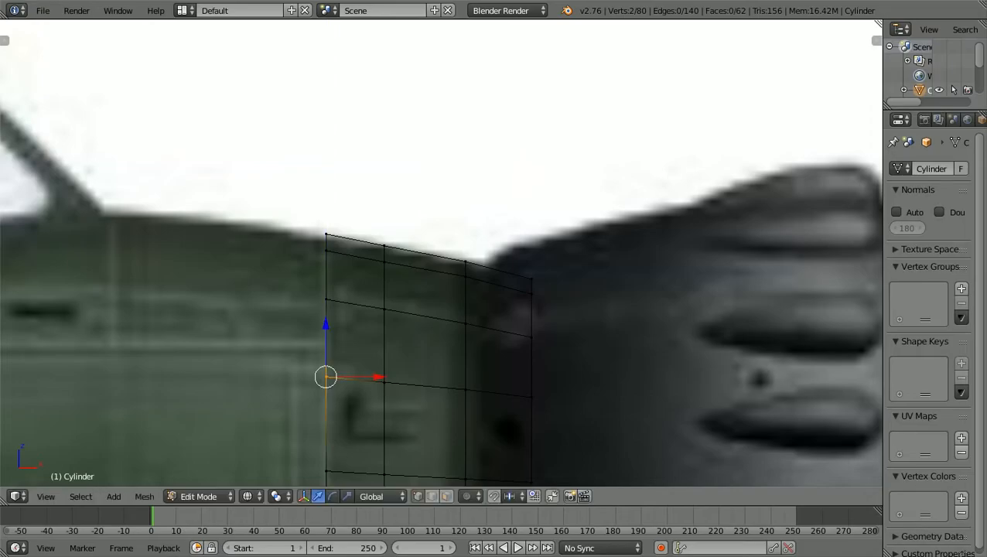
{"action": "key", "text": "a"}
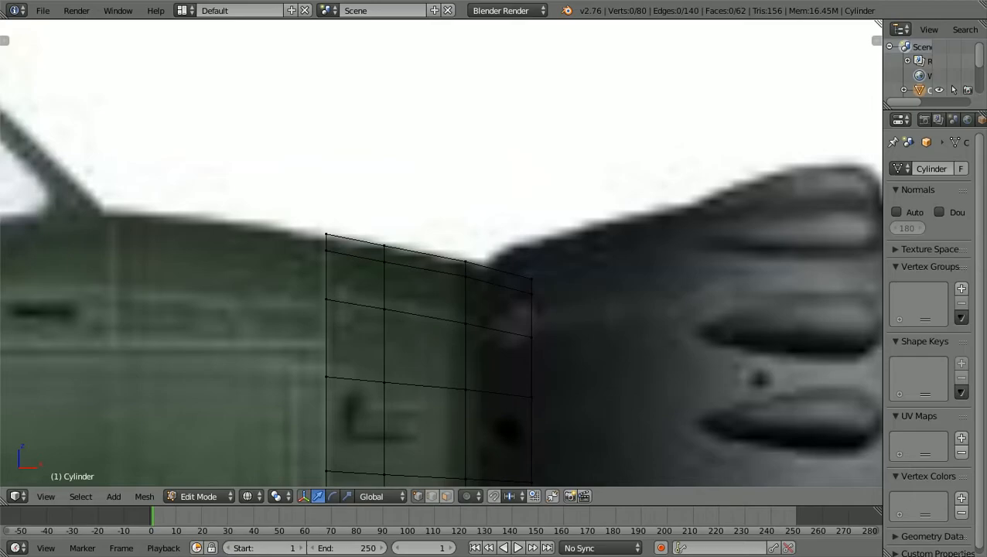
Lower the three topmost vertices of the rear ring about 0.006 along Z to meet the fuselage outline
{"action": "key", "text": "b"}
{"action": "left_click_drag", "start_coordinate": [319, 221], "coordinate": [336, 264]}
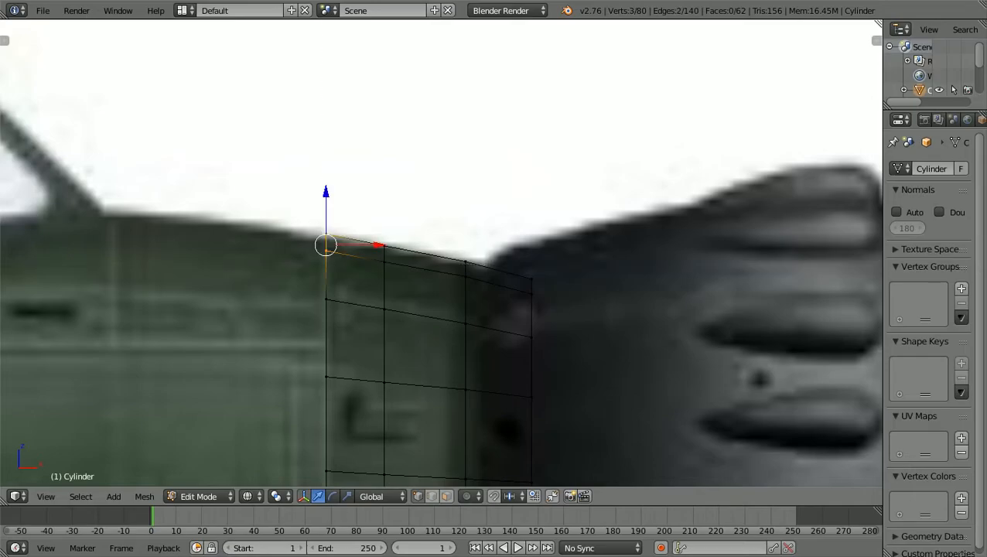
{"action": "key", "text": "g"}
{"action": "key", "text": "z"}
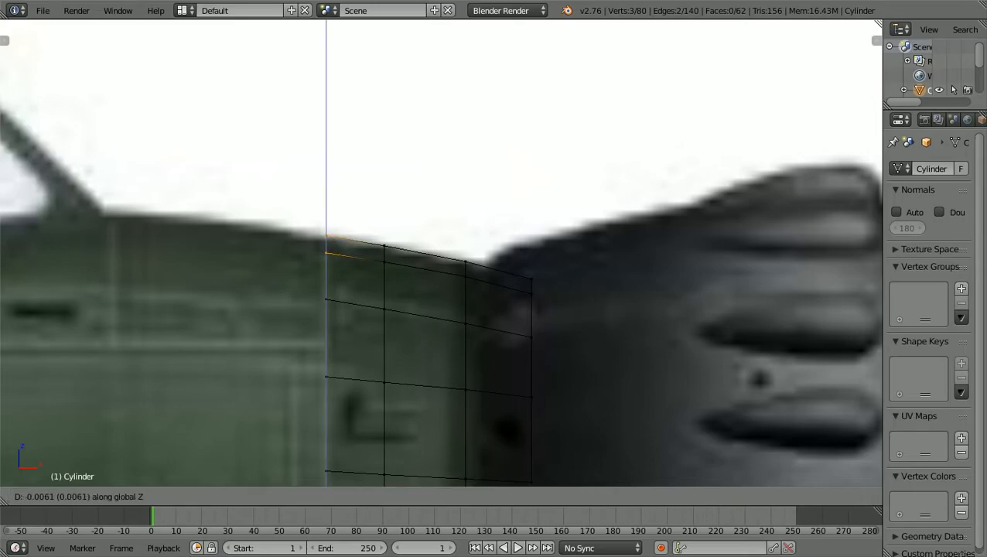
{"action": "key", "text": "Return"}
{"action": "key", "text": "a"}
{"action": "scroll", "coordinate": [441, 253], "scroll_direction": "down", "scroll_amount": 8}
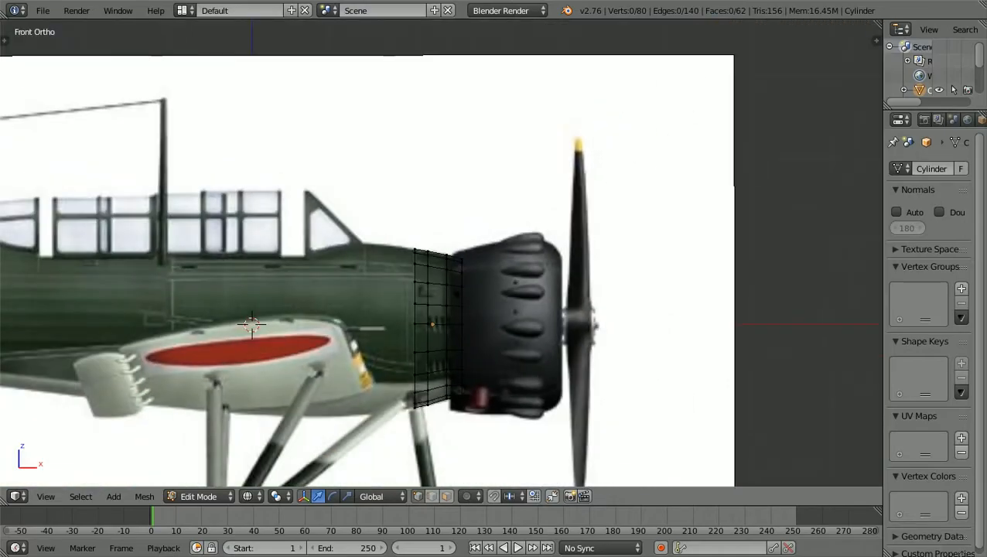
In solid shading, delete the large end-cap face that closes the rear of the cylinder
{"action": "key", "text": "z"}
{"action": "scroll", "coordinate": [441, 252], "scroll_direction": "down", "scroll_amount": 2}
{"action": "mouse_move", "coordinate": [441, 252]}
{"action": "middle_mouse_down"}
{"action": "mouse_move", "coordinate": [479, 294]}
{"action": "mouse_move", "coordinate": [602, 290]}
{"action": "mouse_move", "coordinate": [554, 299]}
{"action": "mouse_move", "coordinate": [532, 284]}
{"action": "middle_mouse_up"}
{"action": "scroll", "coordinate": [554, 299], "scroll_direction": "up", "scroll_amount": 3}
{"action": "scroll", "coordinate": [533, 284], "scroll_direction": "up", "scroll_amount": 2}
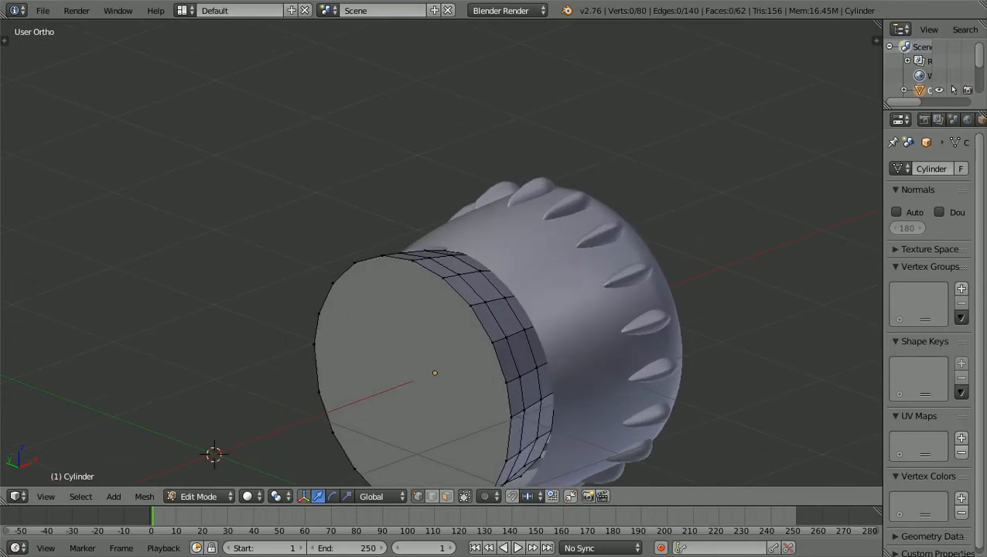
{"action": "scroll", "coordinate": [441, 253], "scroll_direction": "down", "scroll_amount": 8, "text": "shift"}
{"action": "scroll", "coordinate": [441, 253], "scroll_direction": "up", "scroll_amount": 1}
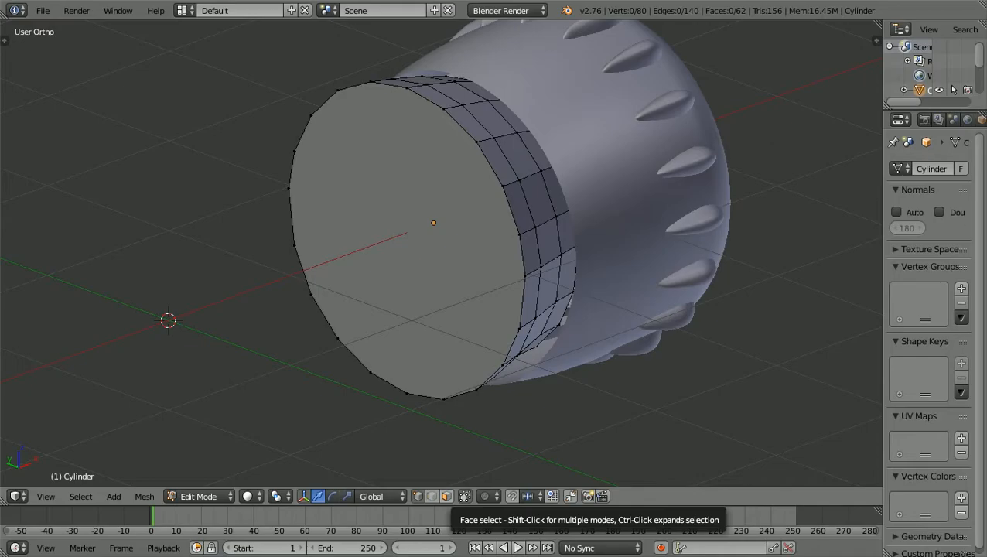
{"action": "left_click", "coordinate": [447, 496]}
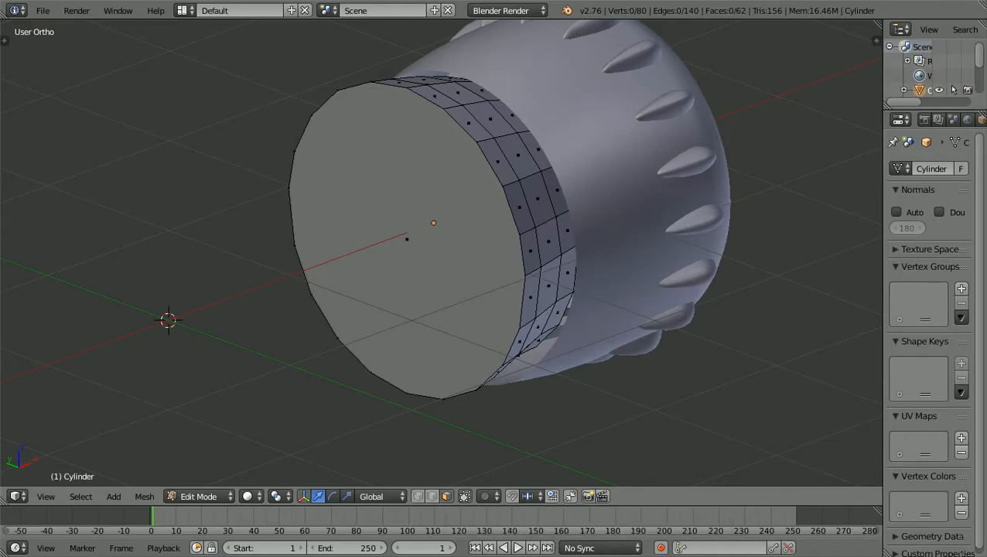
{"action": "right_click", "coordinate": [407, 239]}
{"action": "key", "text": "x"}
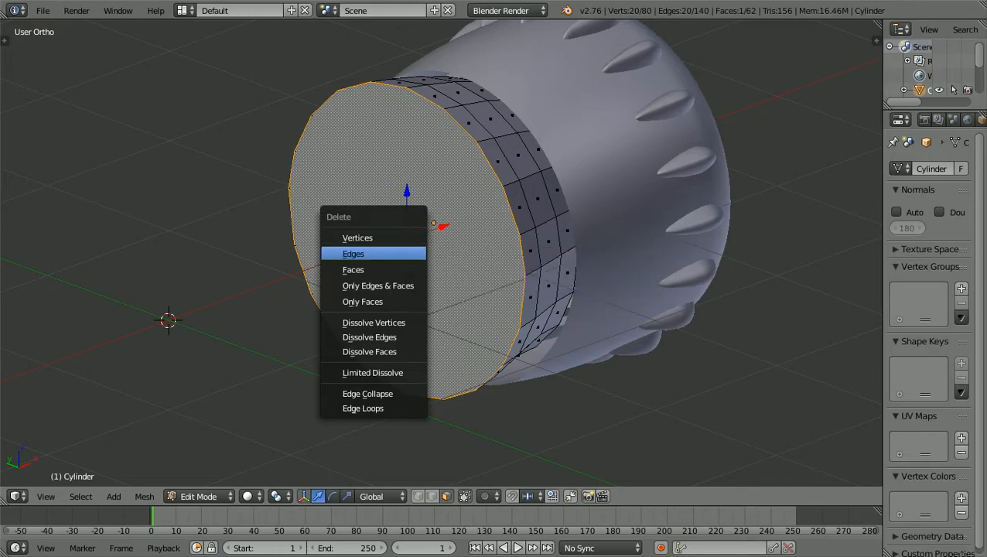
{"action": "left_click", "coordinate": [368, 270]}
{"action": "scroll", "coordinate": [437, 224], "scroll_direction": "down", "scroll_amount": 1}
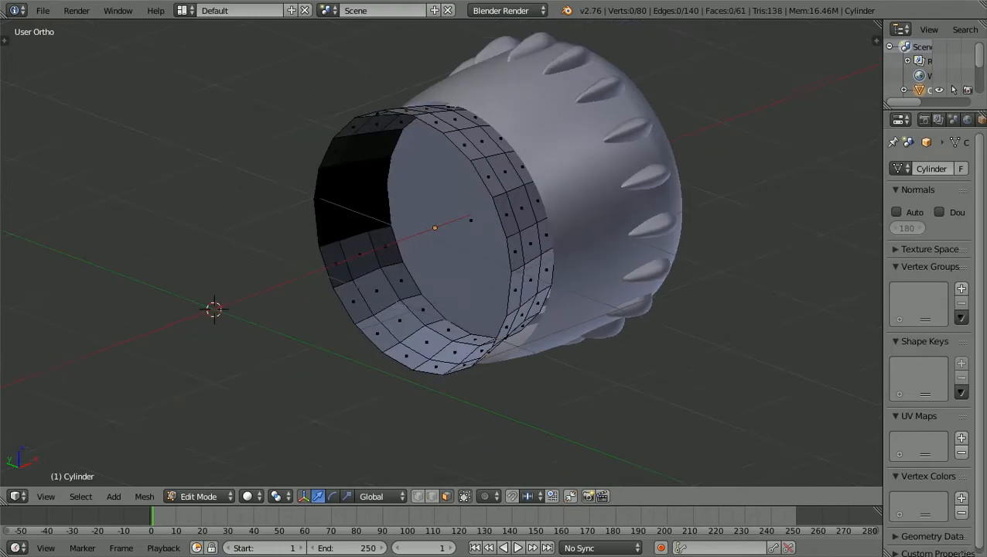
Examine the open-ended cylinder rings and the engine cowling from several oblique angles and against the side reference
{"action": "middle_click_drag", "start_coordinate": [370, 271], "coordinate": [445, 294]}
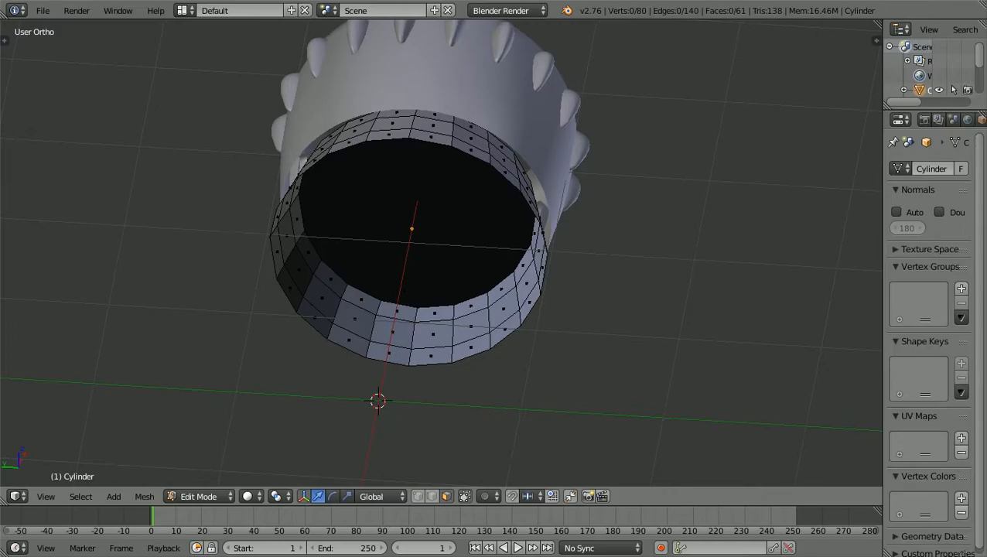
{"action": "scroll", "coordinate": [424, 216], "scroll_direction": "up", "scroll_amount": 2}
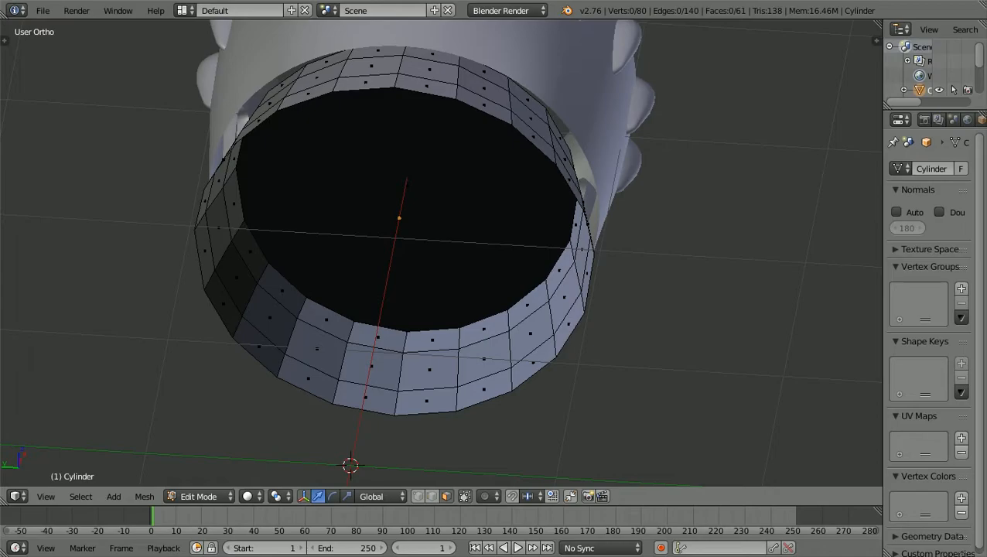
{"action": "scroll", "coordinate": [424, 217], "scroll_direction": "down", "scroll_amount": 2}
{"action": "scroll", "coordinate": [441, 251], "scroll_direction": "down", "scroll_amount": 1}
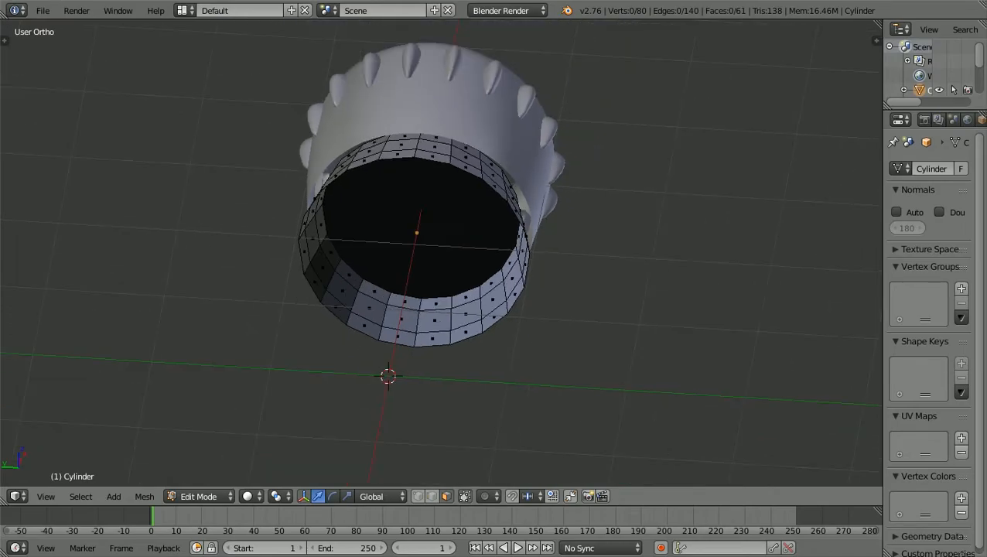
{"action": "scroll", "coordinate": [441, 251], "scroll_direction": "up", "scroll_amount": 2}
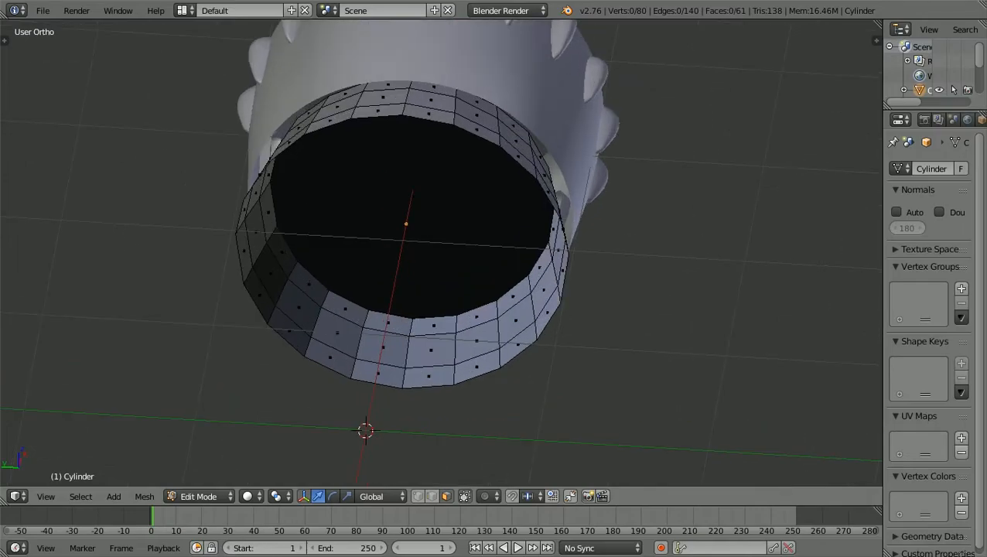
{"action": "scroll", "coordinate": [441, 251], "scroll_direction": "down", "scroll_amount": 1}
{"action": "middle_click_drag", "start_coordinate": [496, 251], "coordinate": [396, 290]}
{"action": "scroll", "coordinate": [441, 252], "scroll_direction": "up", "scroll_amount": 2}
{"action": "scroll", "coordinate": [441, 252], "scroll_direction": "down", "scroll_amount": 2}
{"action": "key", "text": "KP_1"}
{"action": "scroll", "coordinate": [476, 214], "scroll_direction": "up", "scroll_amount": 1}
{"action": "key", "text": "KP_1"}
{"action": "key", "text": "ctrl+KP_1"}
{"action": "scroll", "coordinate": [491, 305], "scroll_direction": "up", "scroll_amount": 1}
{"action": "scroll", "coordinate": [491, 305], "scroll_direction": "down", "scroll_amount": 1}
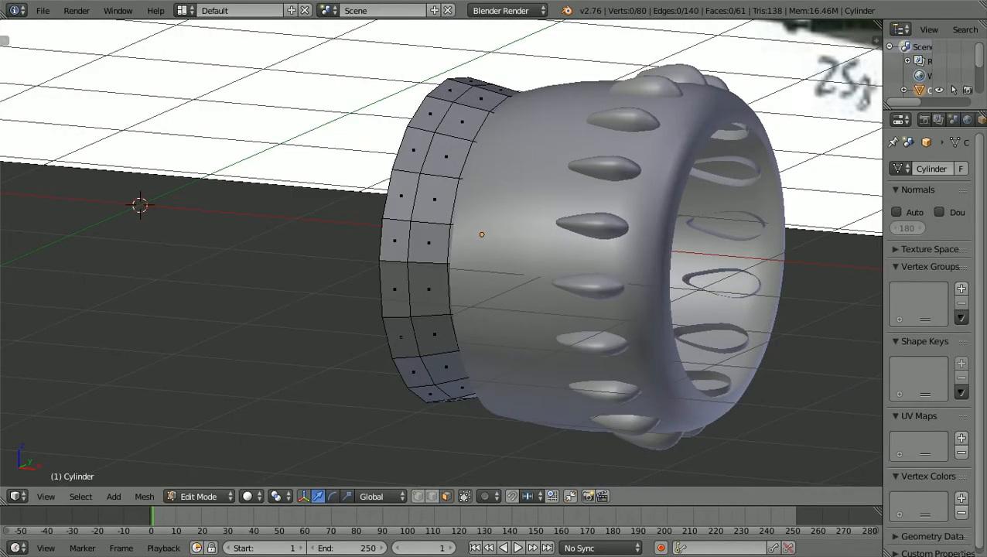
{"action": "key", "text": "KP_1"}
{"action": "scroll", "coordinate": [396, 290], "scroll_direction": "down", "scroll_amount": 2}
{"action": "middle_click_drag", "start_coordinate": [396, 290], "coordinate": [495, 307]}
{"action": "scroll", "coordinate": [439, 241], "scroll_direction": "down", "scroll_amount": 1}
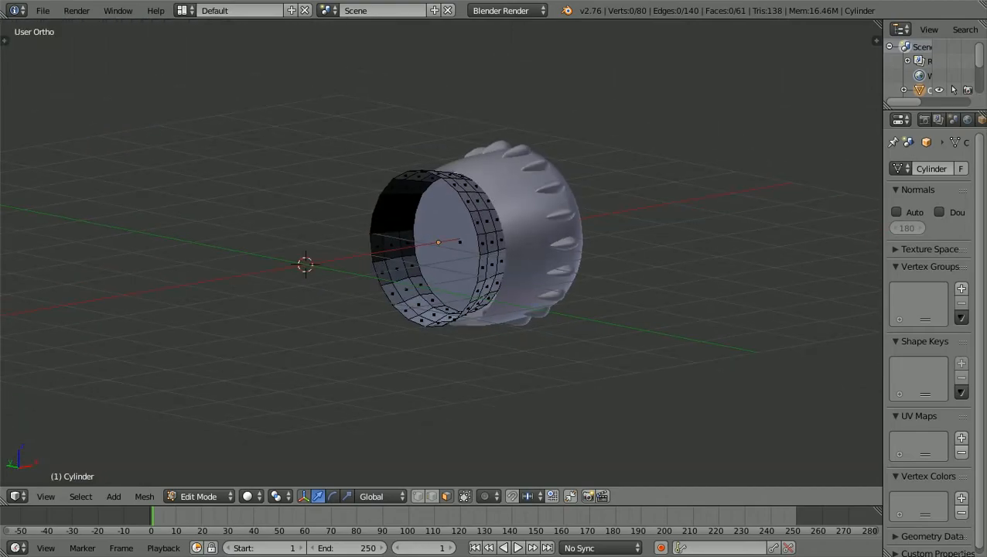
{"action": "key", "text": "KP_1"}
{"action": "scroll", "coordinate": [441, 252], "scroll_direction": "up", "scroll_amount": 2}
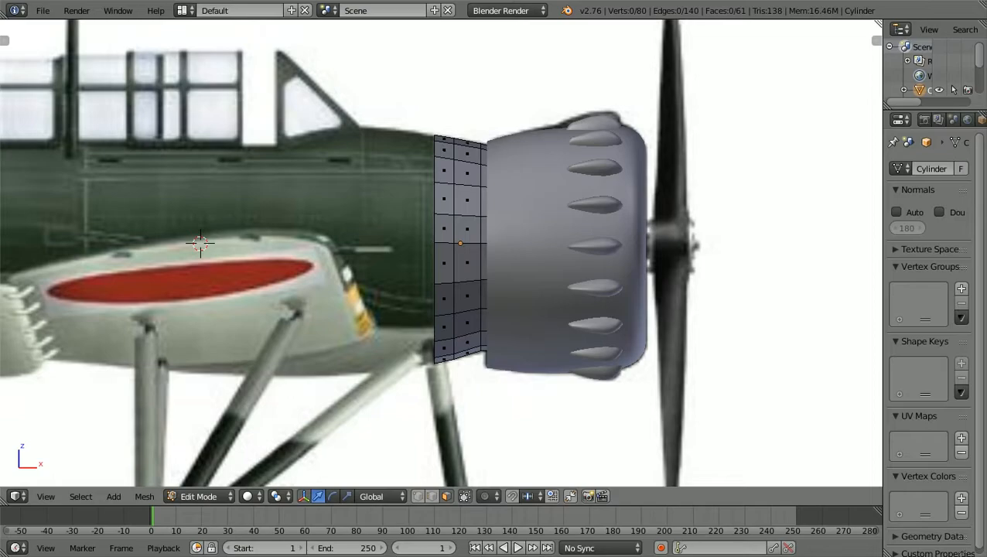
Select all vertices of the open rear ring in wireframe and extrude them about 0.263 rearward along X in the top view
{"action": "scroll", "coordinate": [460, 243], "scroll_direction": "up", "scroll_amount": 1}
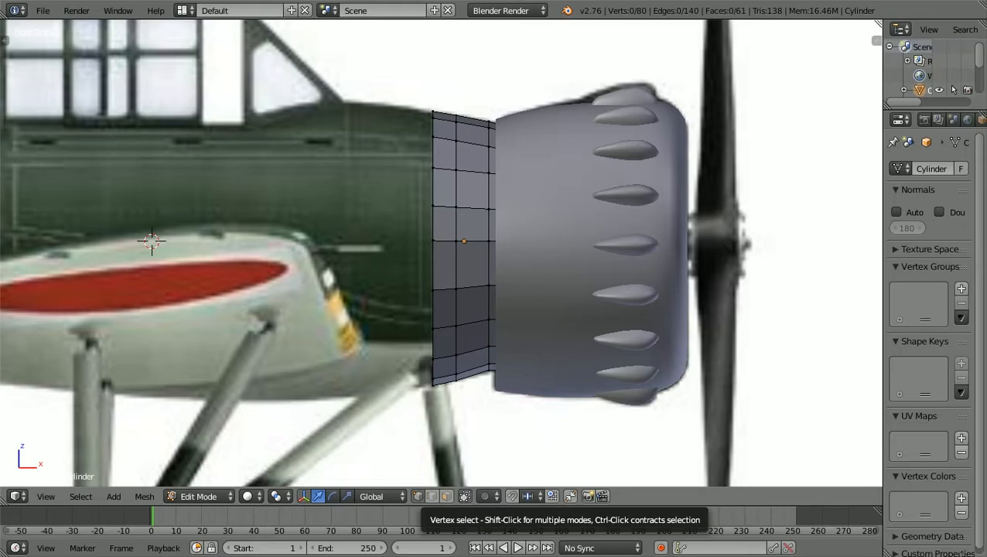
{"action": "scroll", "coordinate": [441, 251], "scroll_direction": "down", "scroll_amount": 2}
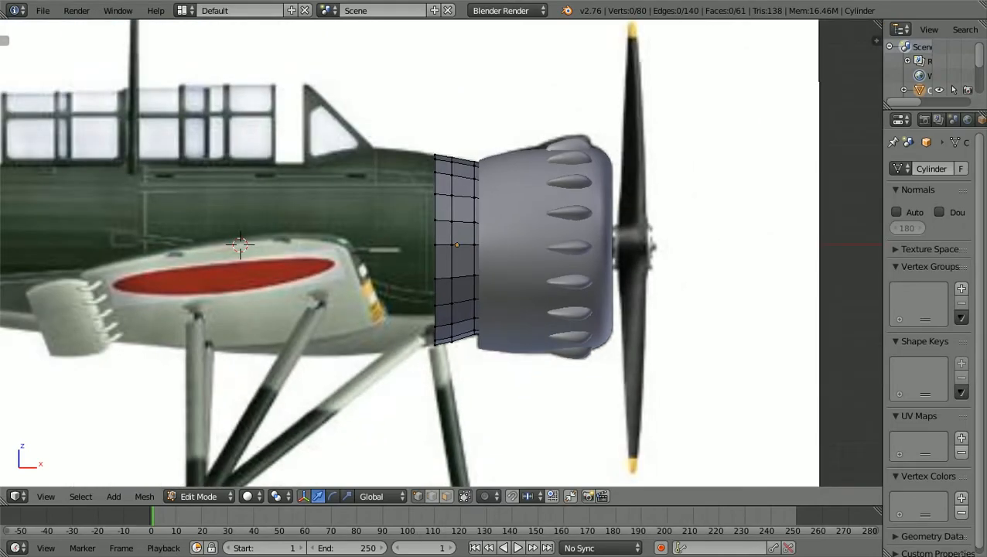
{"action": "scroll", "coordinate": [441, 252], "scroll_direction": "up", "scroll_amount": 1}
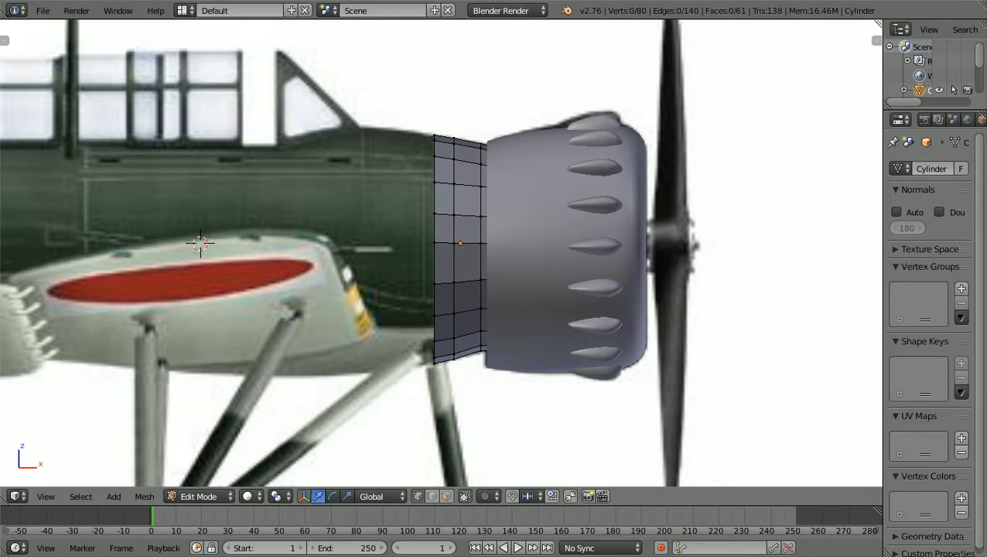
{"action": "key", "text": "alt+z"}
{"action": "scroll", "coordinate": [441, 251], "scroll_direction": "up", "scroll_amount": 1}
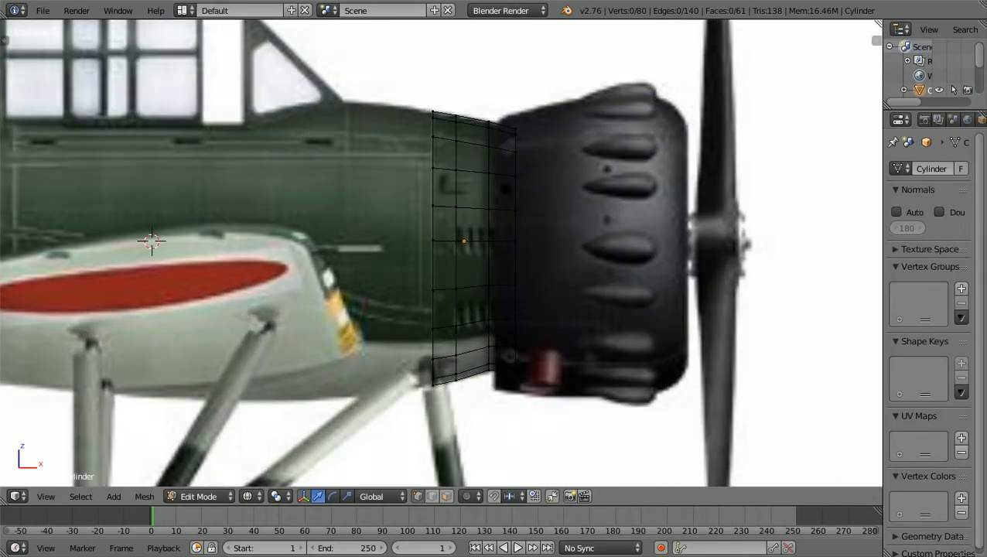
{"action": "key", "text": "b"}
{"action": "left_click_drag", "start_coordinate": [414, 433], "coordinate": [441, 100]}
{"action": "scroll", "coordinate": [441, 101], "scroll_direction": "down", "scroll_amount": 1}
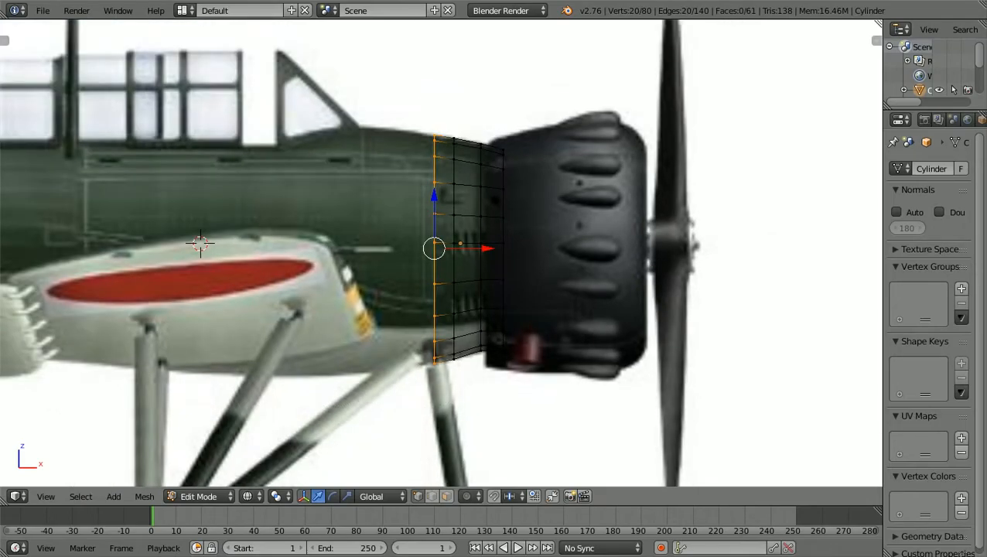
{"action": "key", "text": "KP_7"}
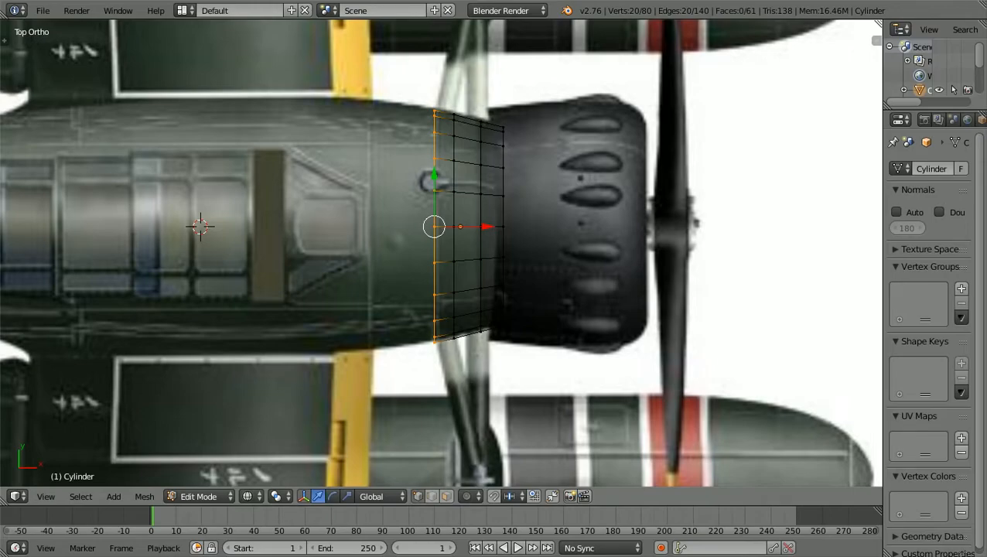
{"action": "scroll", "coordinate": [441, 253], "scroll_direction": "down", "scroll_amount": 3, "text": "ctrl"}
{"action": "scroll", "coordinate": [441, 253], "scroll_direction": "up", "scroll_amount": 1}
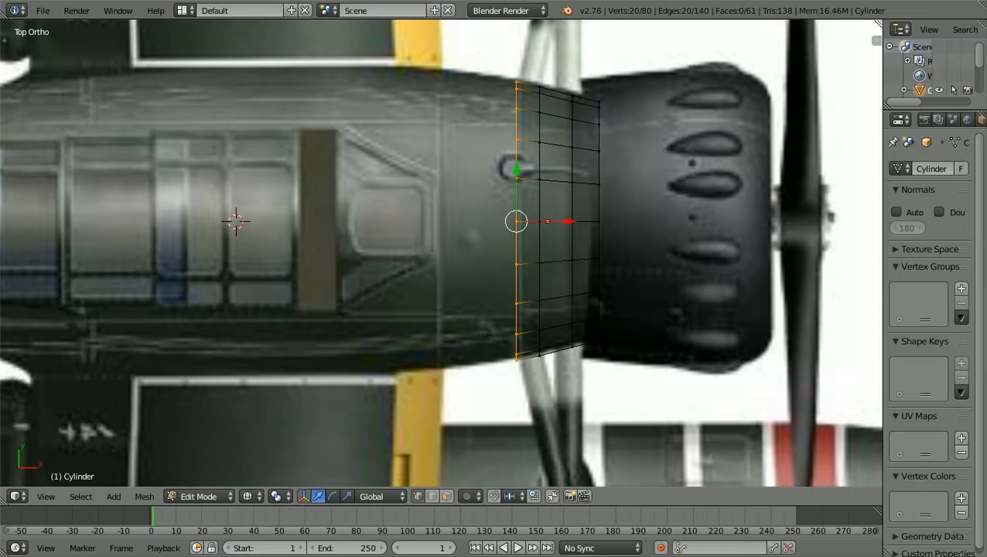
{"action": "key", "text": "e"}
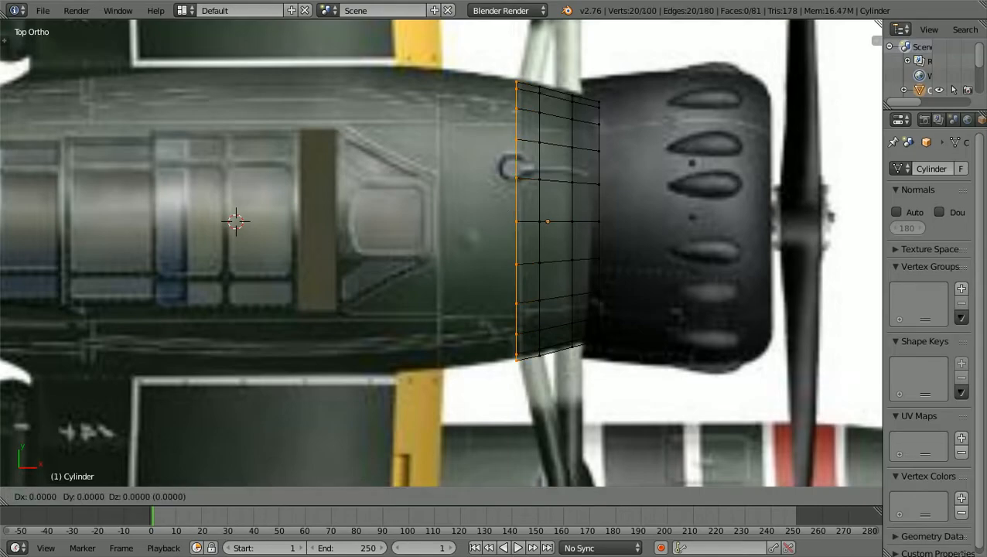
{"action": "key", "text": "x"}
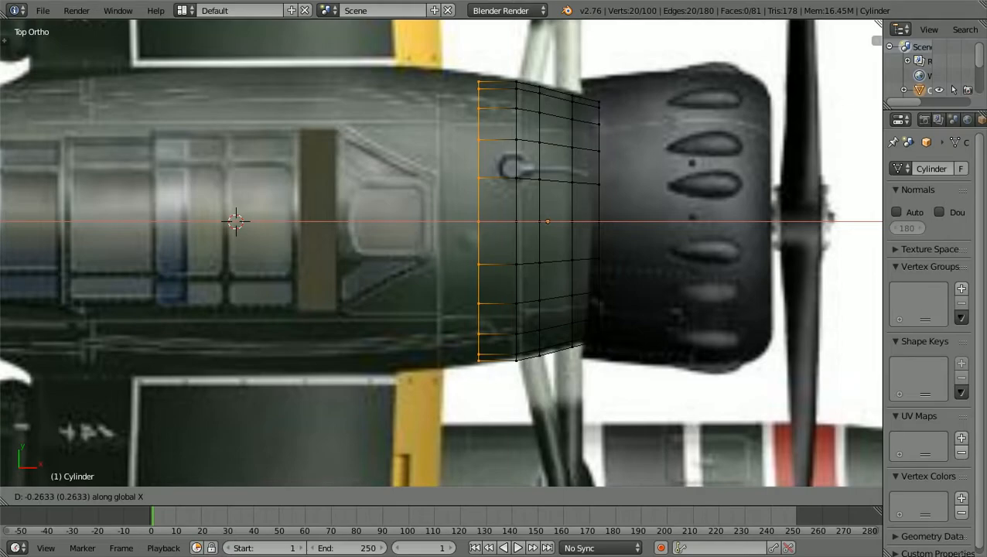
{"action": "key", "text": "Return"}
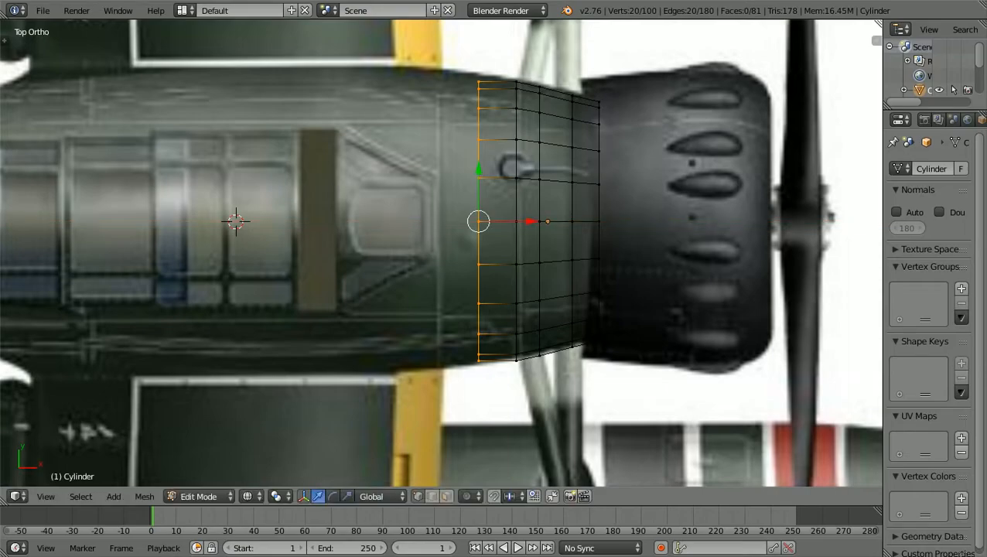
Scale the newly extruded rear ring to about 1.046 along Y to match the fuselage width
{"action": "key", "text": "s"}
{"action": "key", "text": "y"}
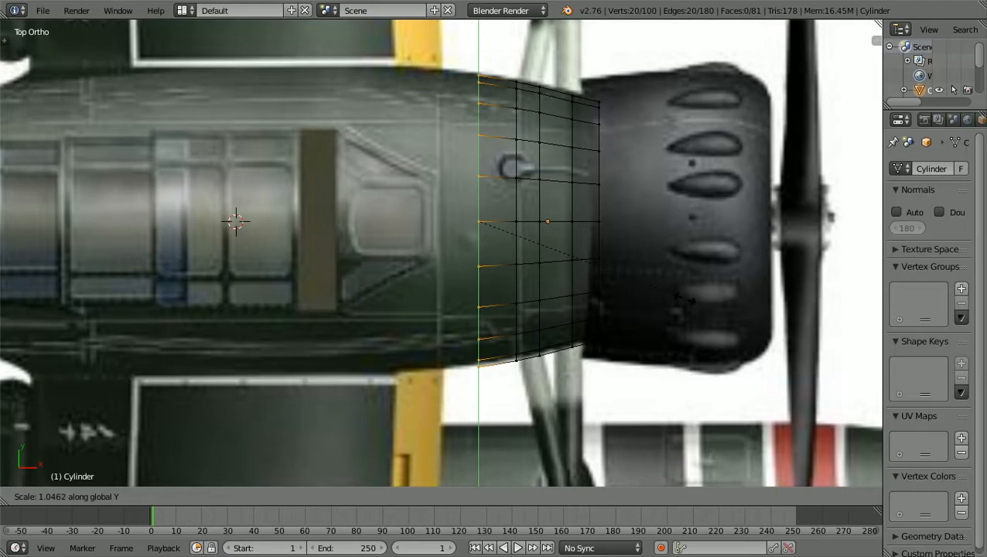
{"action": "left_click", "coordinate": [682, 298]}
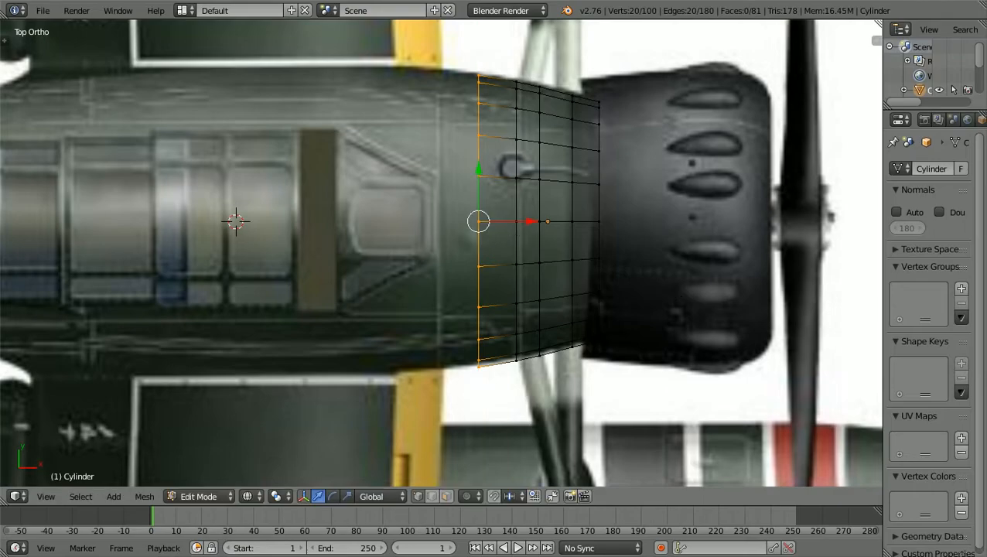
Scale the newly extruded rear ring to about 1.043 along Z in the side view to match the fuselage height
{"action": "key", "text": "KP_1"}
{"action": "scroll", "coordinate": [194, 240], "scroll_direction": "up", "scroll_amount": 2}
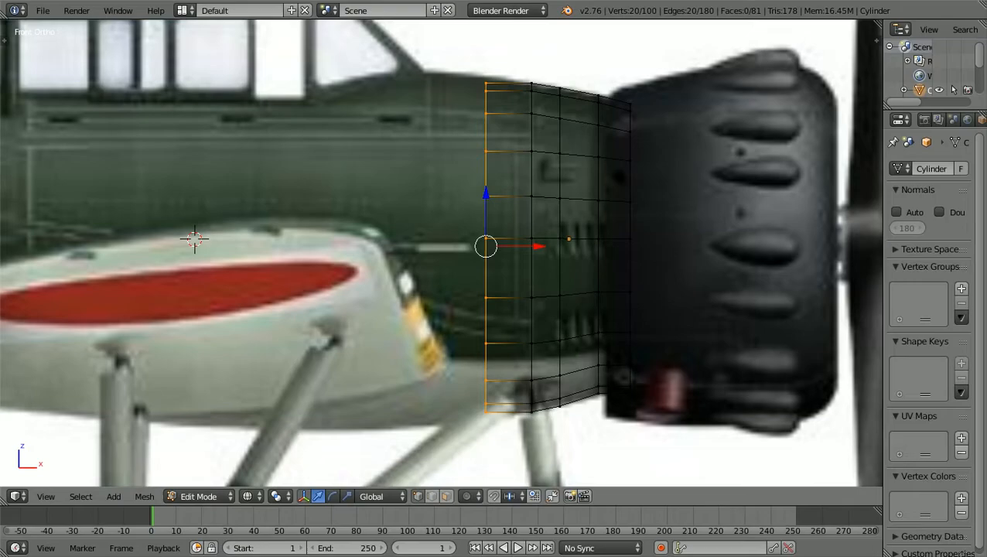
{"action": "key", "text": "s"}
{"action": "key", "text": "z"}
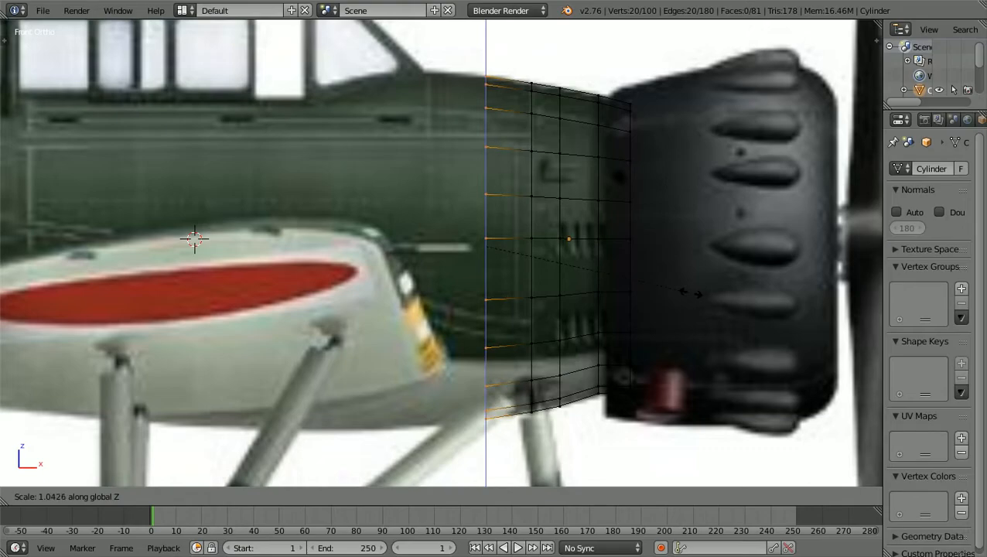
{"action": "left_click", "coordinate": [194, 240]}
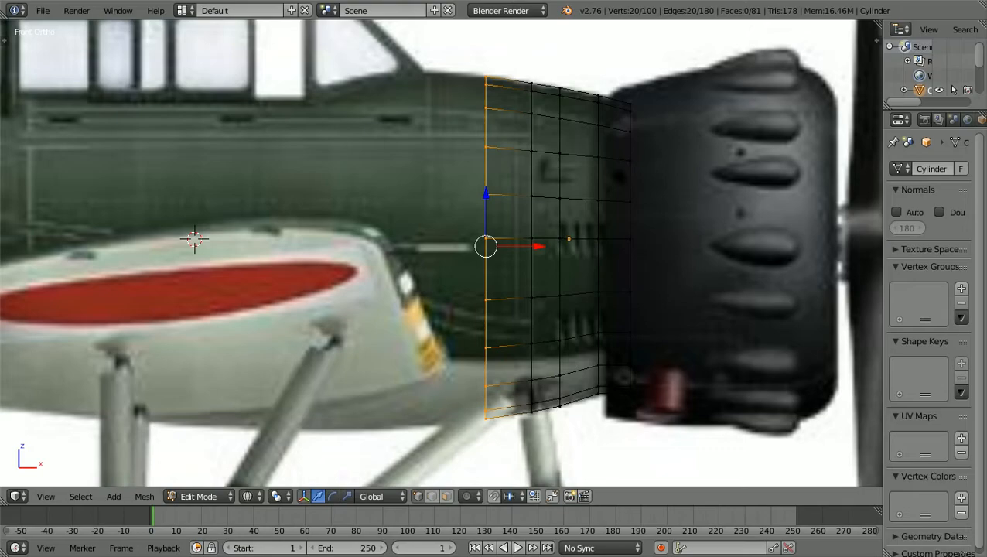
{"action": "key", "text": "a"}
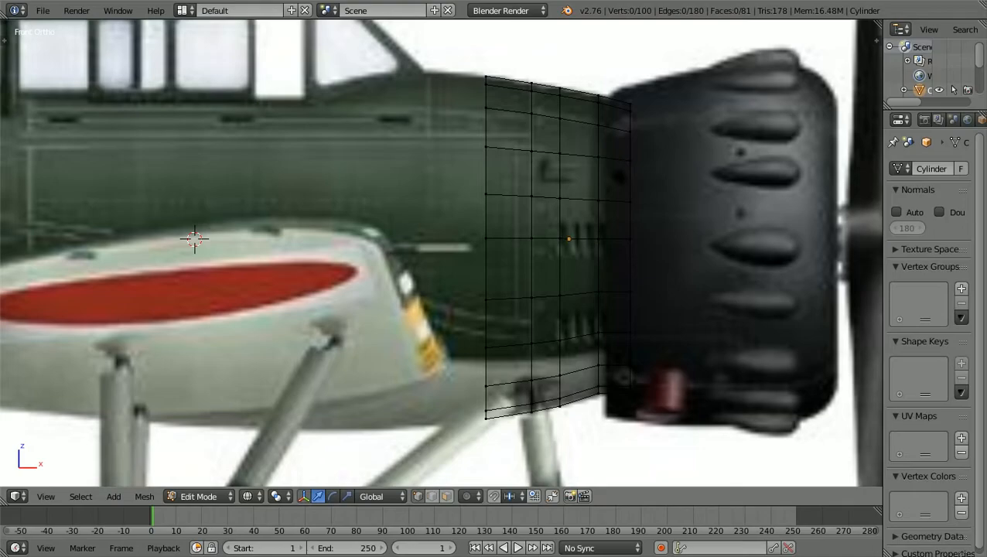
Select the three lowest vertices of the rear ring in the side view
{"action": "key", "text": "b"}
{"action": "left_click_drag", "start_coordinate": [482, 433], "coordinate": [489, 403]}
{"action": "scroll", "coordinate": [441, 464], "scroll_direction": "up", "scroll_amount": 3}
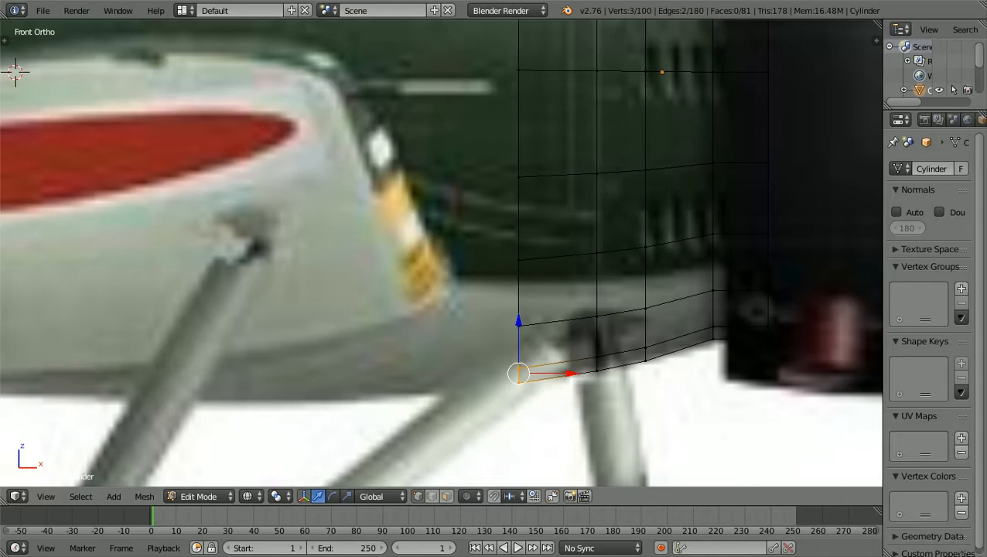
{"action": "key", "text": "g"}
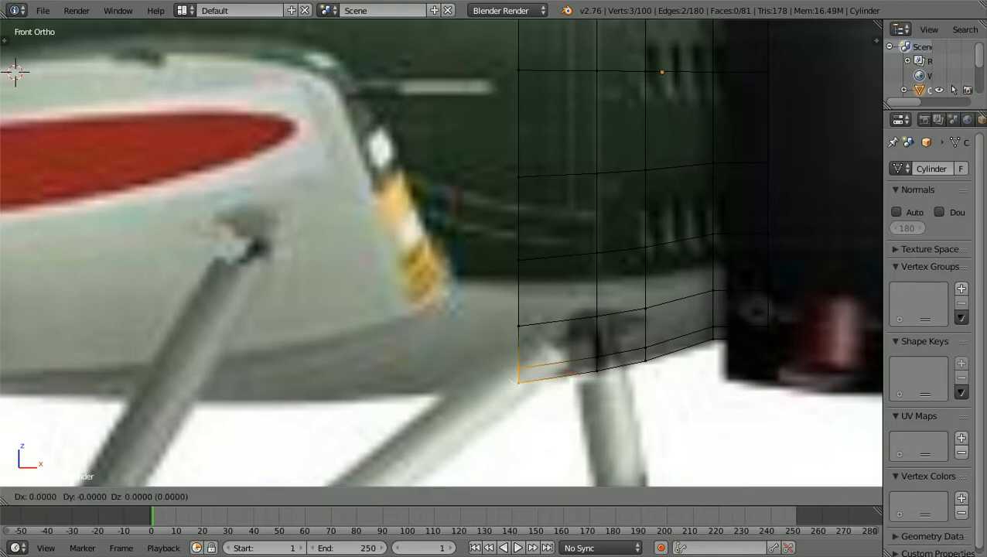
{"action": "key", "text": "g"}
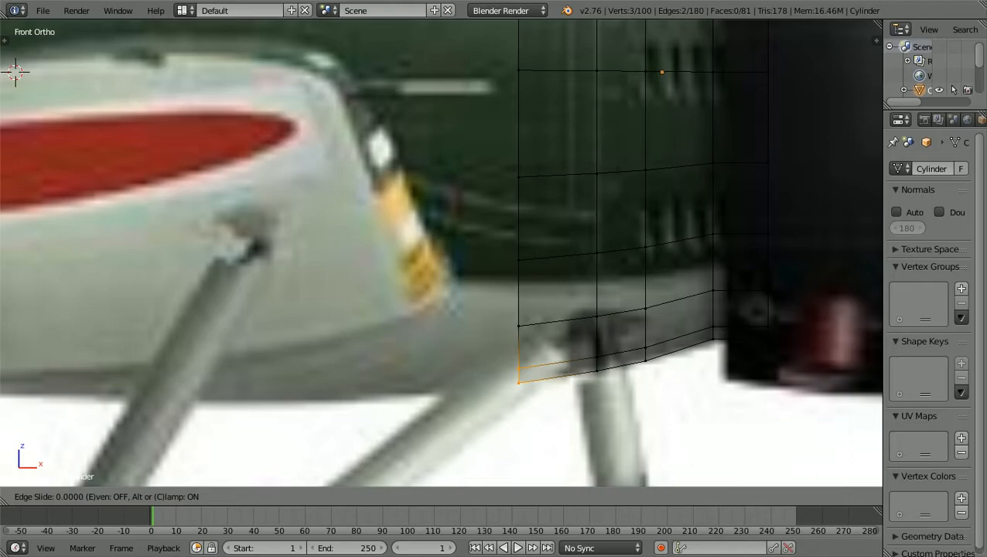
{"action": "key", "text": "Escape"}
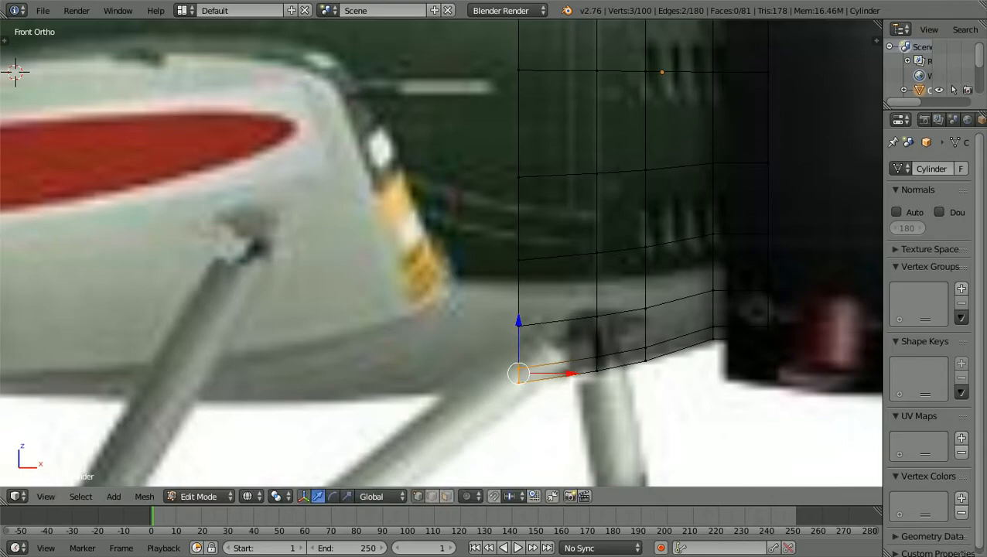
Move the three selected bottom vertices about 0.007 down along Z, and clear the selection
{"action": "key", "text": "g"}
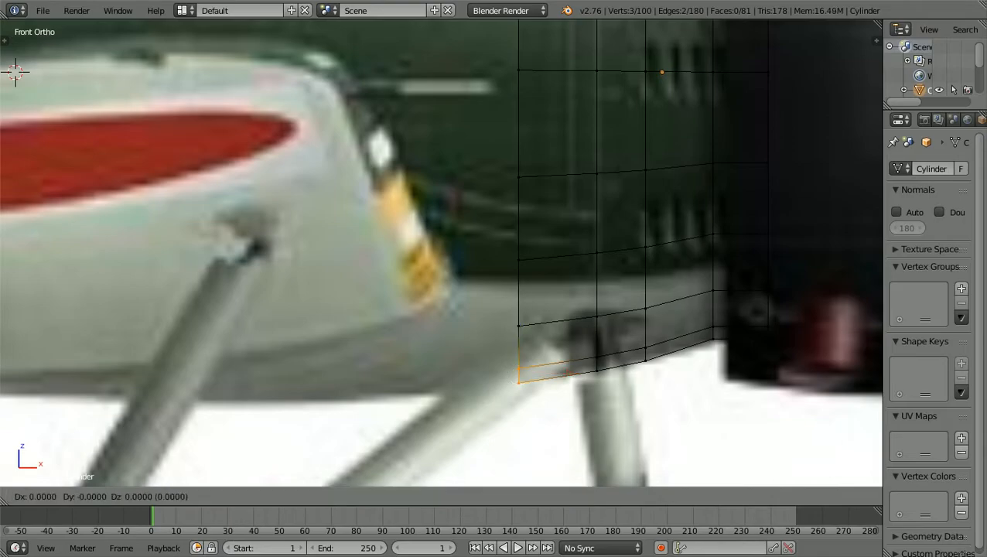
{"action": "key", "text": "z"}
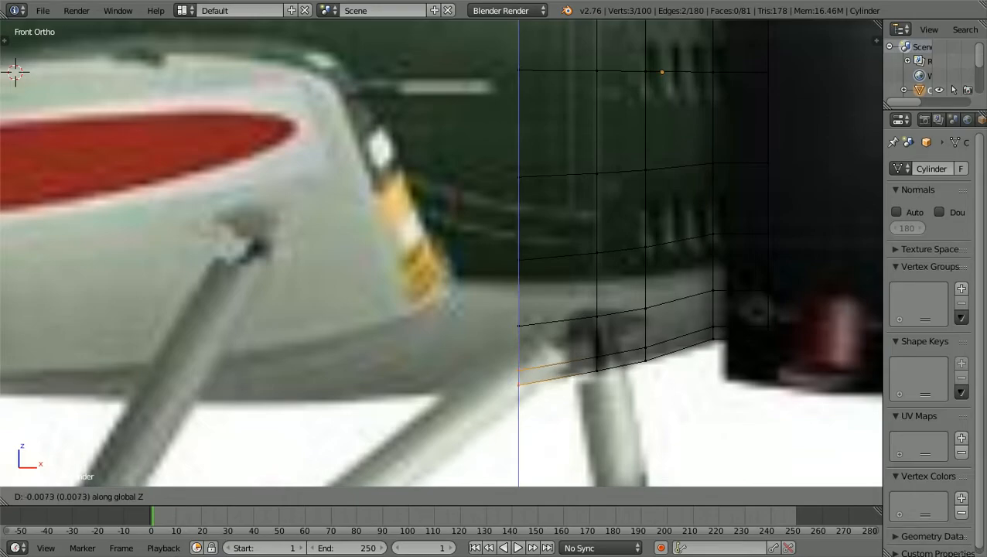
{"action": "key", "text": "Return"}
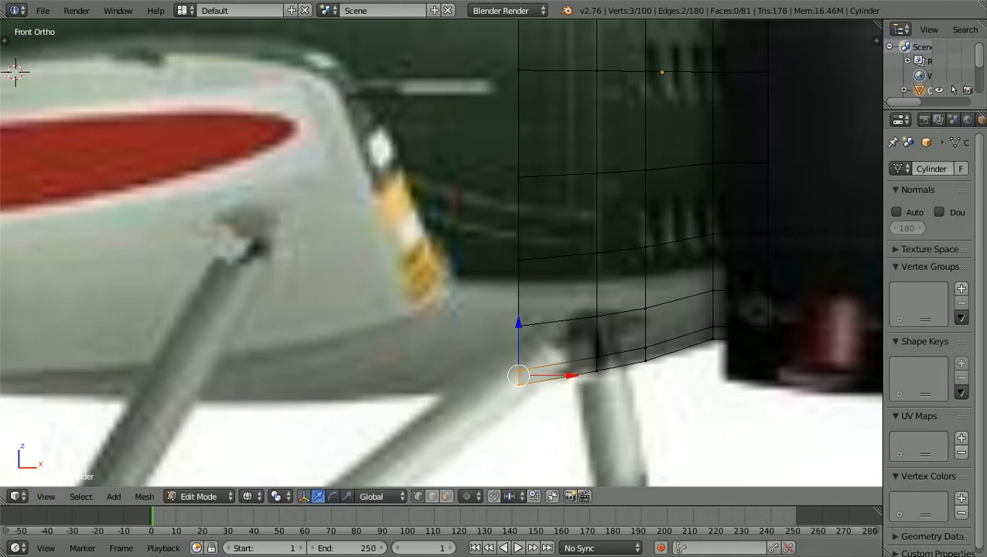
{"action": "key", "text": "a"}
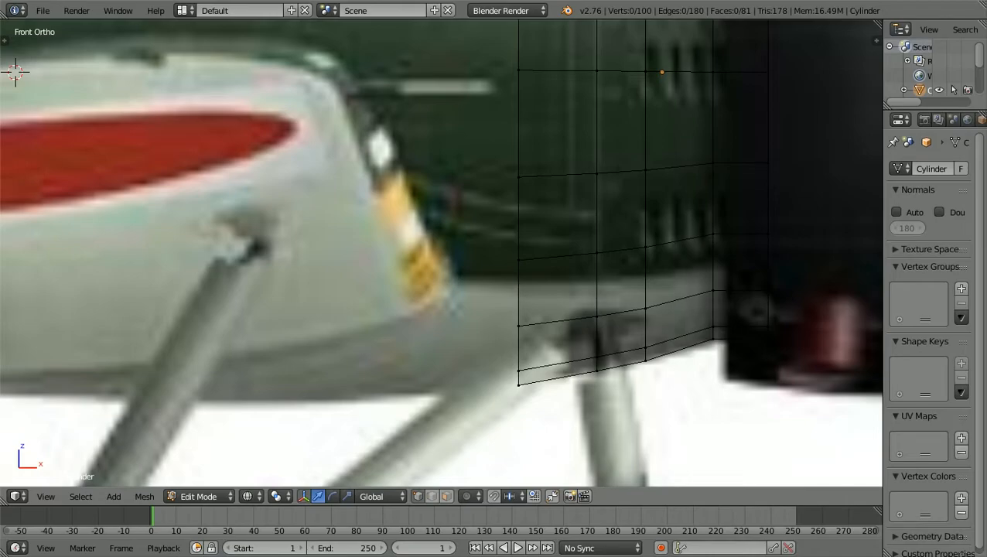
Examine the cylinder rings in solid shading from an oblique angle and against the side and top references
{"action": "scroll", "coordinate": [441, 253], "scroll_direction": "down", "scroll_amount": 5}
{"action": "key", "text": "z"}
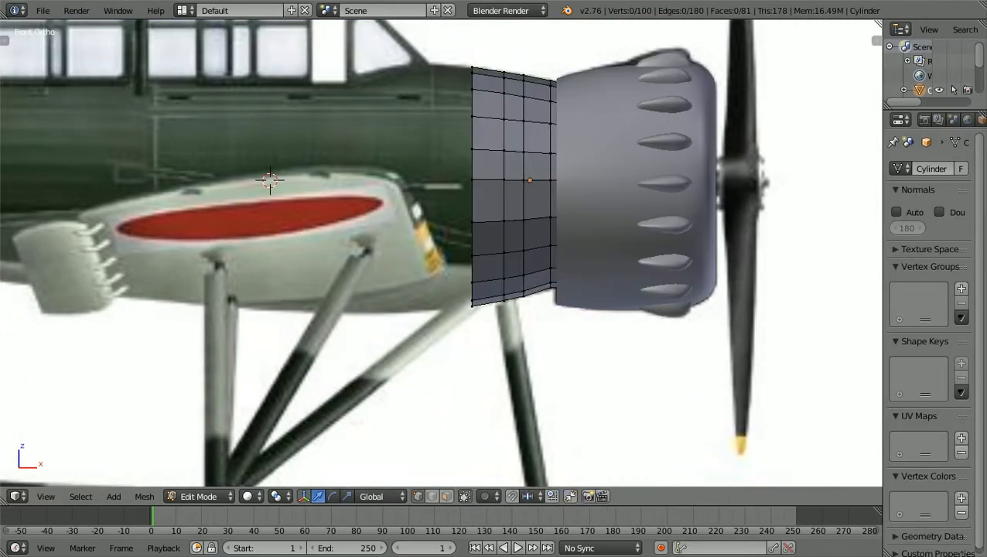
{"action": "scroll", "coordinate": [441, 254], "scroll_direction": "down", "scroll_amount": 2}
{"action": "mouse_move", "coordinate": [441, 253]}
{"action": "middle_mouse_down"}
{"action": "mouse_move", "coordinate": [540, 300]}
{"action": "mouse_move", "coordinate": [675, 261]}
{"action": "mouse_move", "coordinate": [616, 182]}
{"action": "mouse_move", "coordinate": [470, 260]}
{"action": "mouse_move", "coordinate": [452, 289]}
{"action": "middle_mouse_up"}
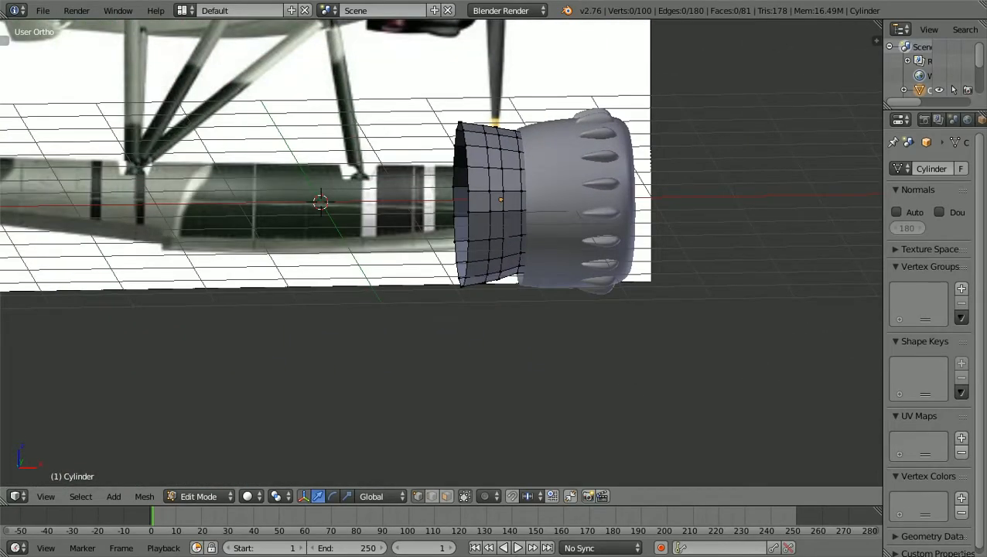
{"action": "key", "text": "KP_1"}
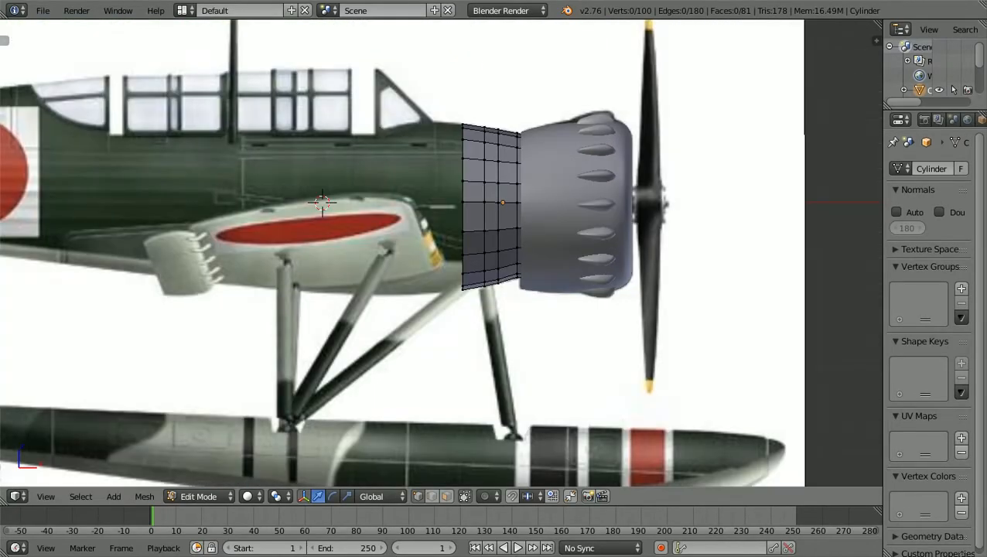
{"action": "key", "text": "KP_7"}
{"action": "scroll", "coordinate": [441, 252], "scroll_direction": "up", "scroll_amount": 2}
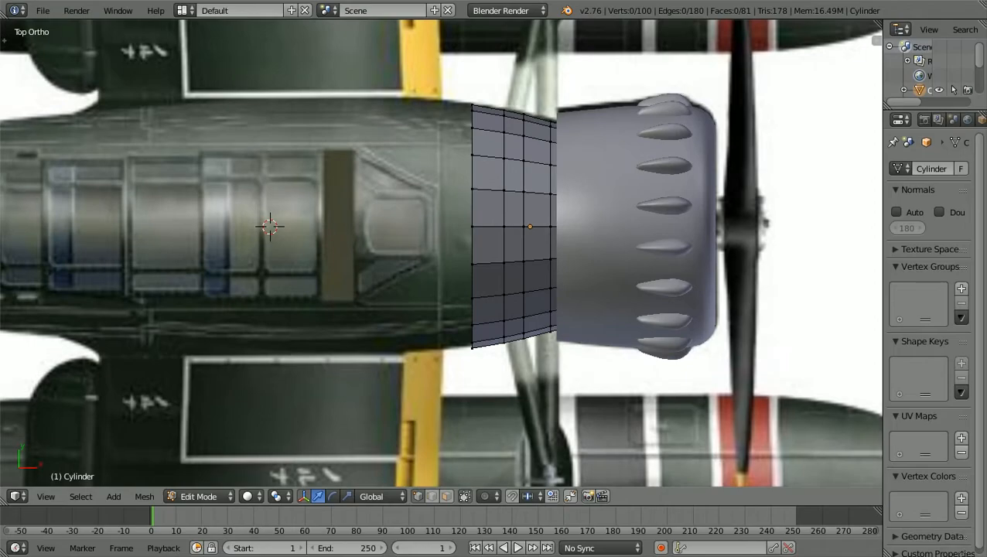
Select all vertices of the open rear ring in wireframe and extrude them about 0.279 rearward along X in the top view
{"action": "key", "text": "alt+z"}
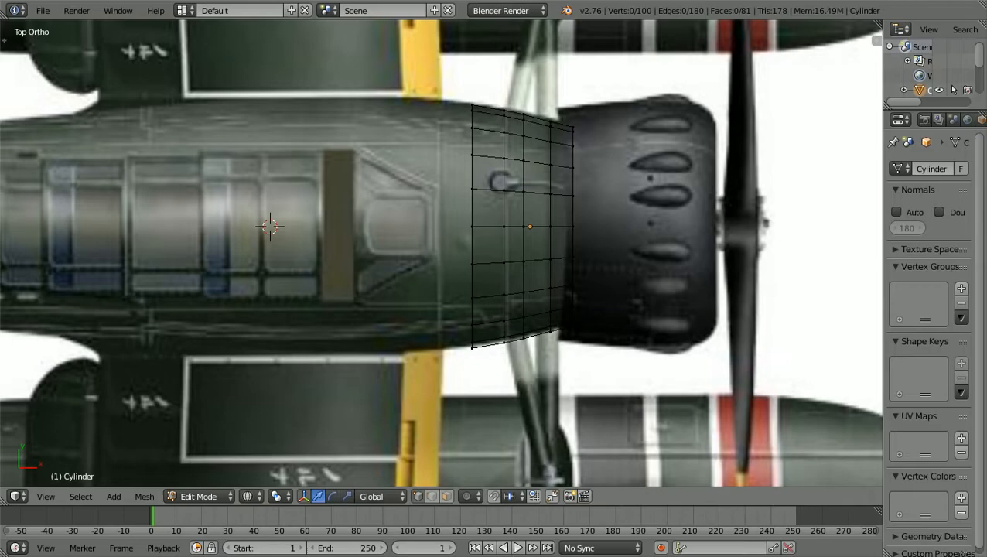
{"action": "key", "text": "b"}
{"action": "left_click_drag", "start_coordinate": [445, 382], "coordinate": [480, 98]}
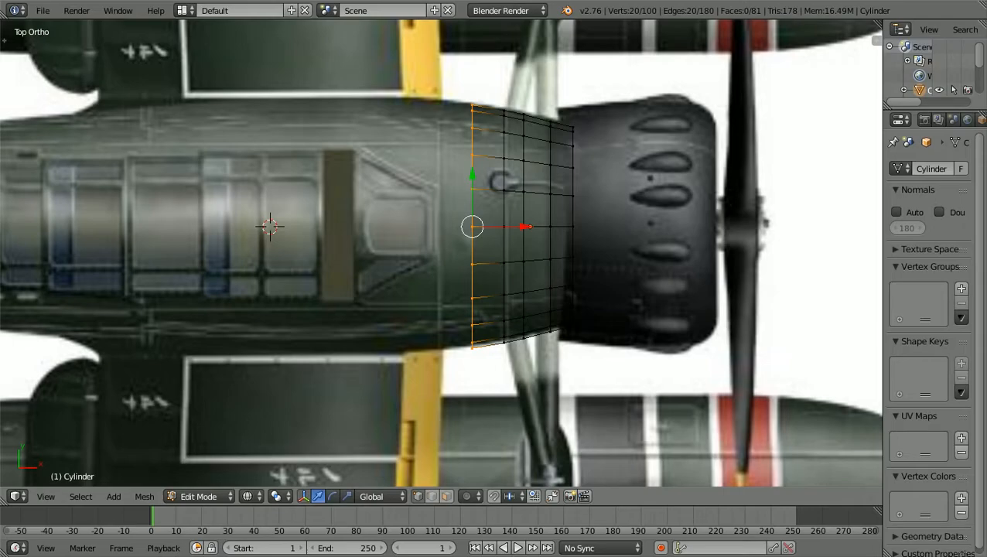
{"action": "scroll", "coordinate": [441, 253], "scroll_direction": "up", "scroll_amount": 1}
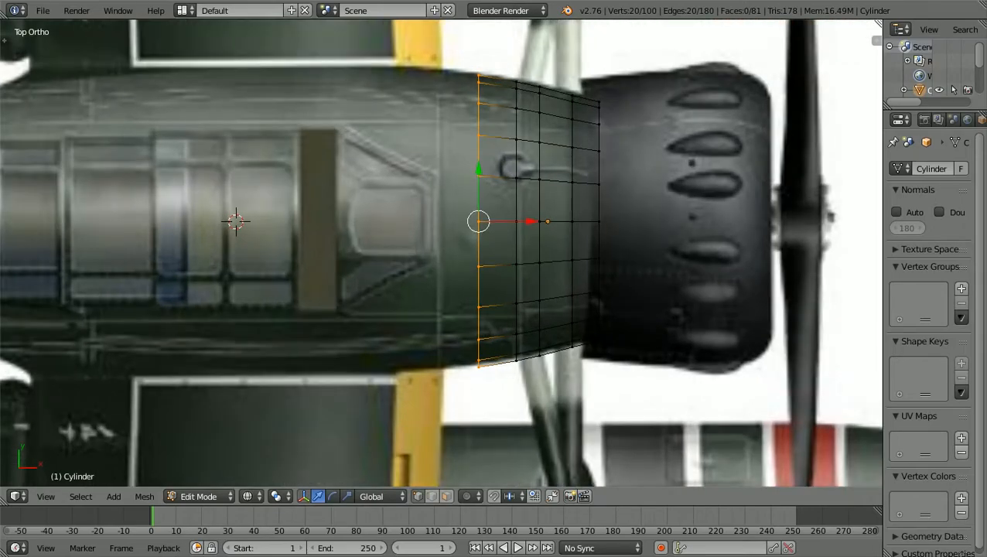
{"action": "key", "text": "e"}
{"action": "key", "text": "x"}
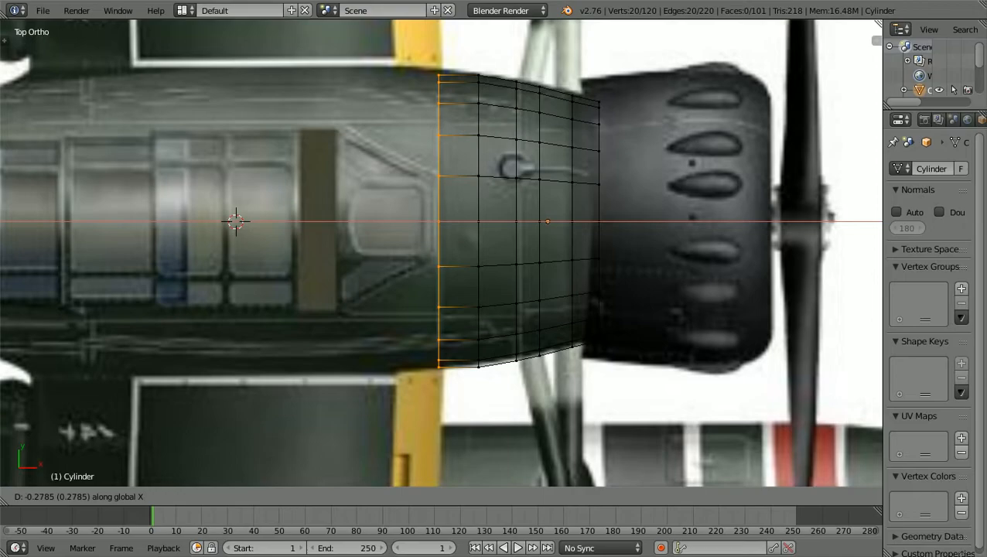
{"action": "key", "text": "Return"}
Scale the new rear ring to about 1.041 along Y to match the fuselage edge in the top reference
{"action": "scroll", "coordinate": [441, 253], "scroll_direction": "up", "scroll_amount": 1}
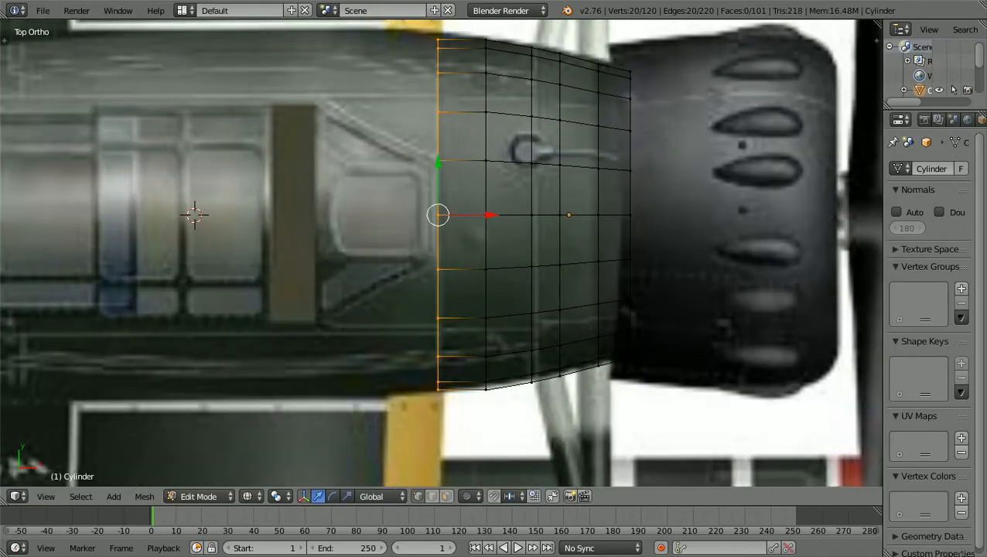
{"action": "scroll", "coordinate": [441, 253], "scroll_direction": "up", "scroll_amount": 4, "text": "shift"}
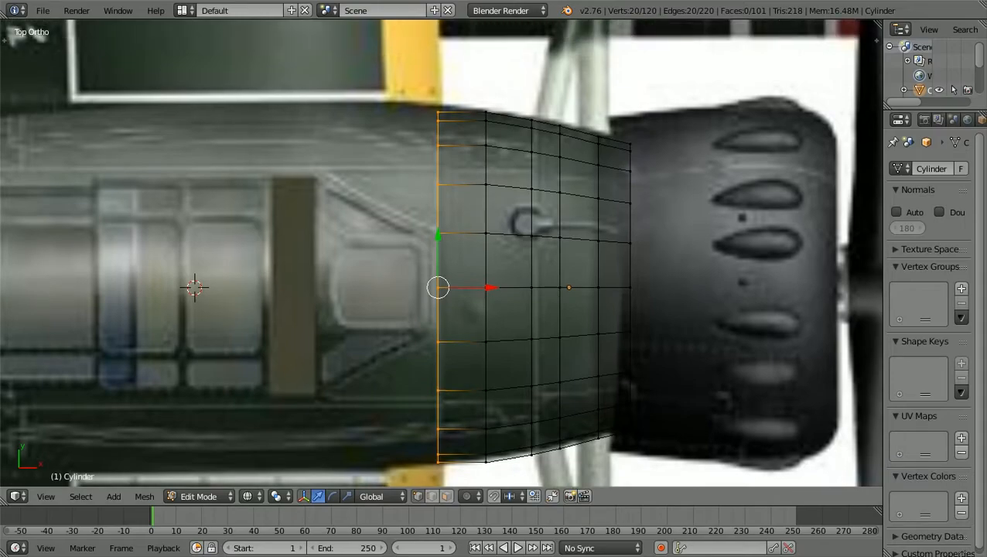
{"action": "scroll", "coordinate": [438, 258], "scroll_direction": "up", "scroll_amount": 1}
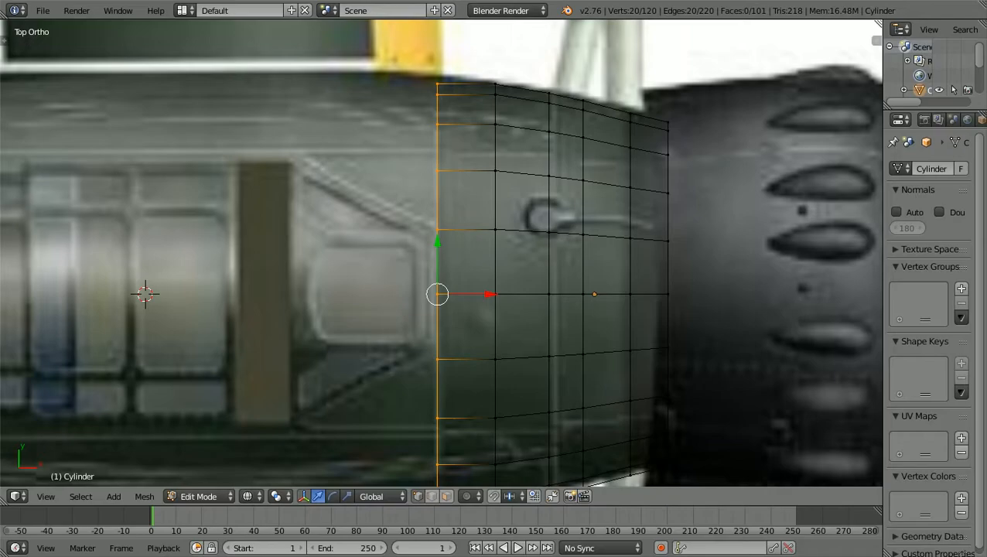
{"action": "key", "text": "s"}
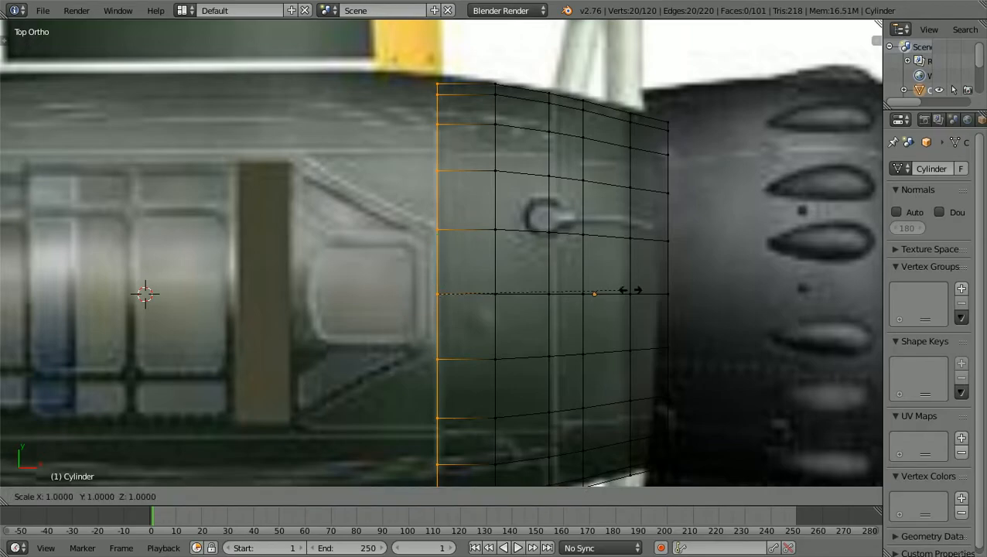
{"action": "key", "text": "y"}
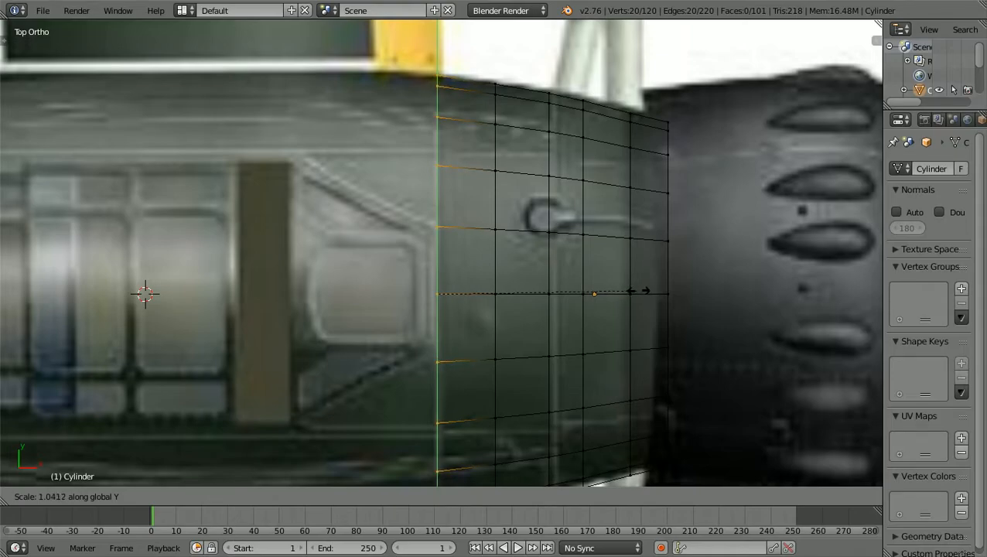
{"action": "left_click", "coordinate": [639, 291]}
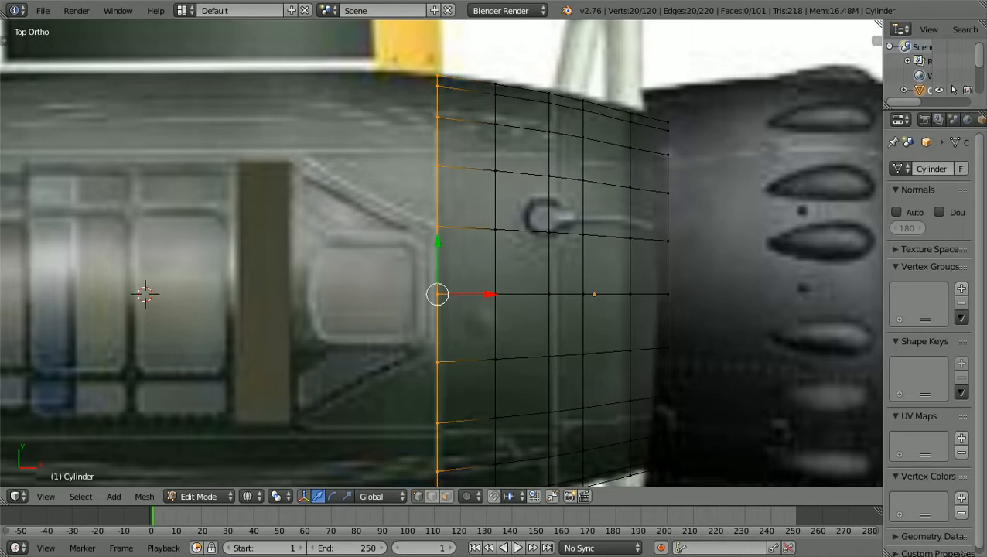
{"action": "key", "text": "a"}
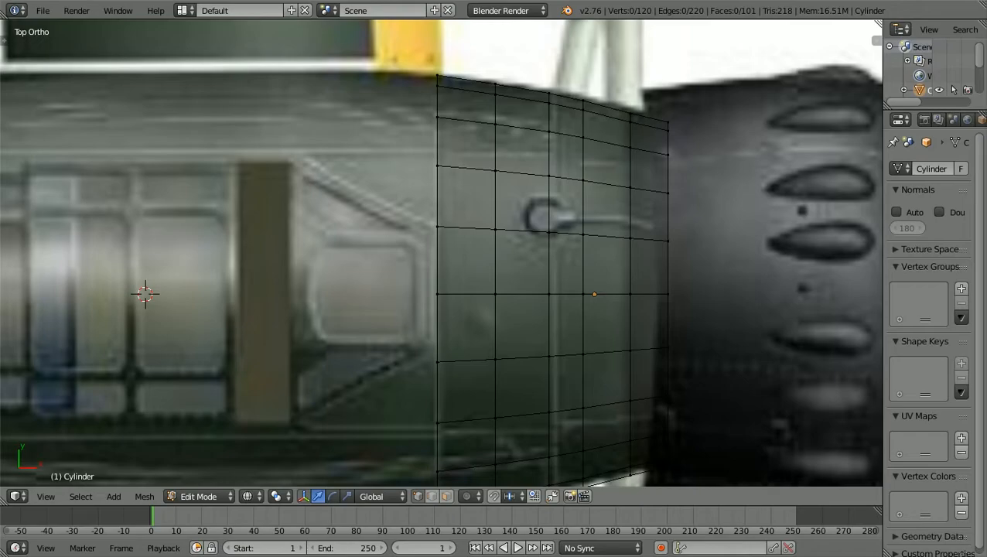
Switch the cylinder from Edit Mode to Object Mode, show it in solid shading and deselect it
{"action": "scroll", "coordinate": [441, 253], "scroll_direction": "down", "scroll_amount": 3}
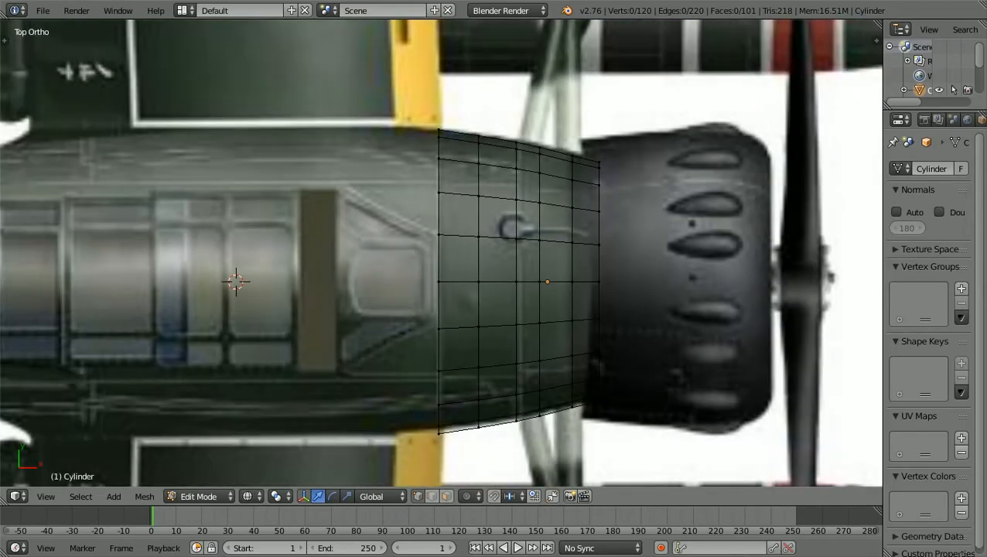
{"action": "scroll", "coordinate": [439, 253], "scroll_direction": "down", "scroll_amount": 4}
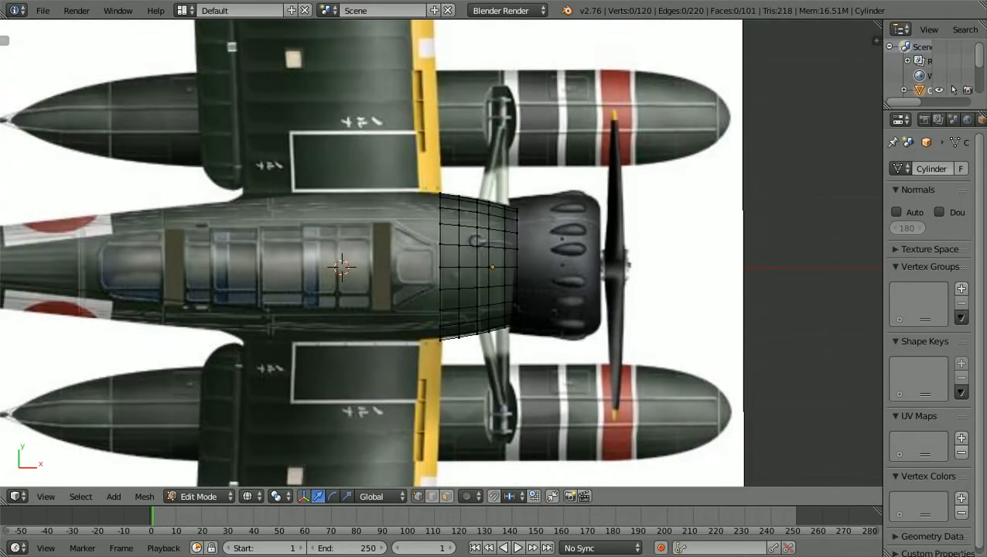
{"action": "scroll", "coordinate": [441, 263], "scroll_direction": "down", "scroll_amount": 1}
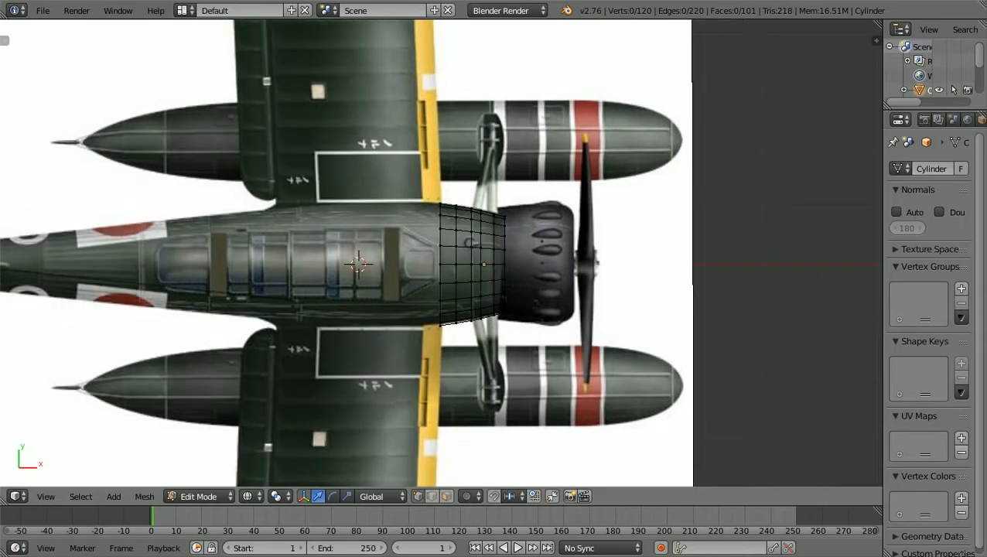
{"action": "left_click", "coordinate": [198, 496]}
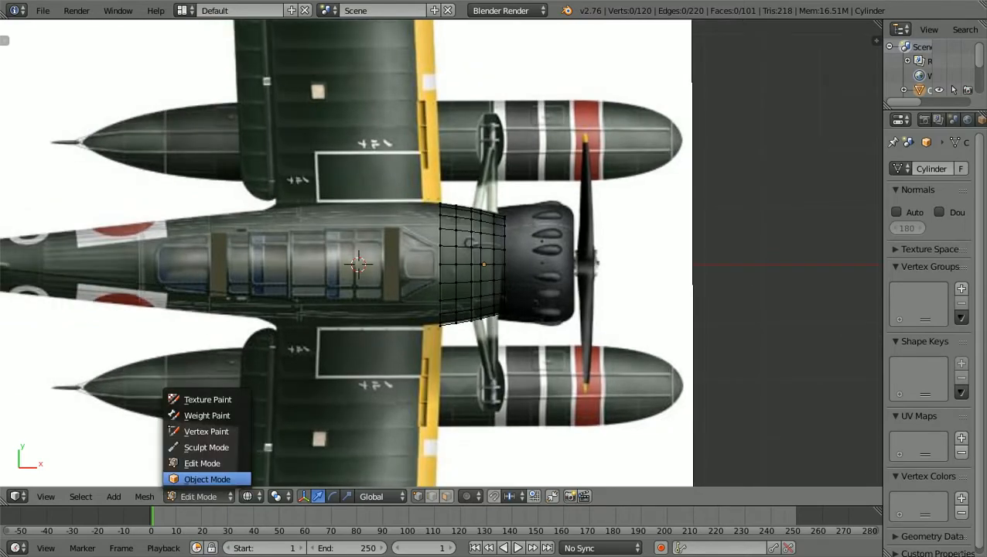
{"action": "left_click", "coordinate": [208, 477]}
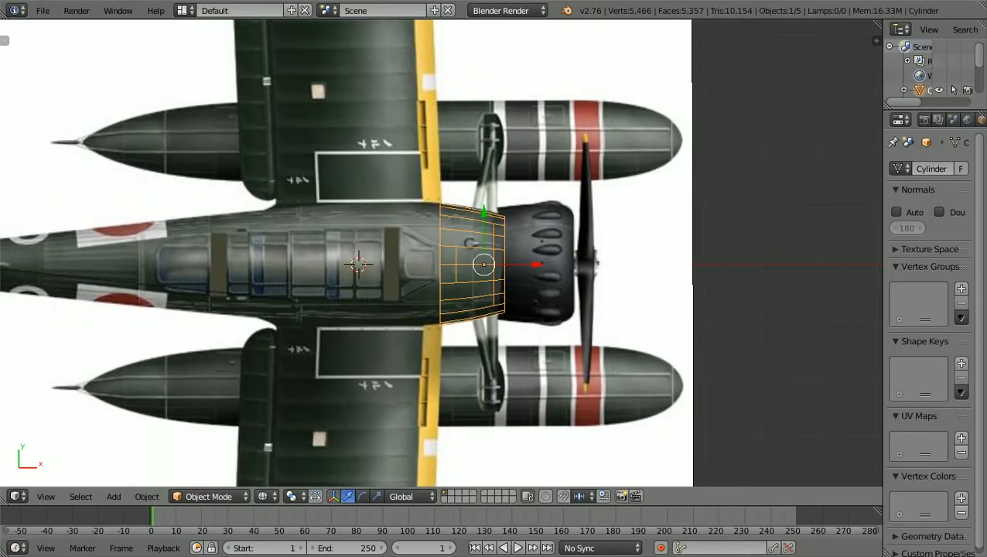
{"action": "key", "text": "z"}
{"action": "key", "text": "a"}
Select the top reference image and move it about -0.029 along Y to line it up with the fuselage rings
{"action": "right_click", "coordinate": [426, 253]}
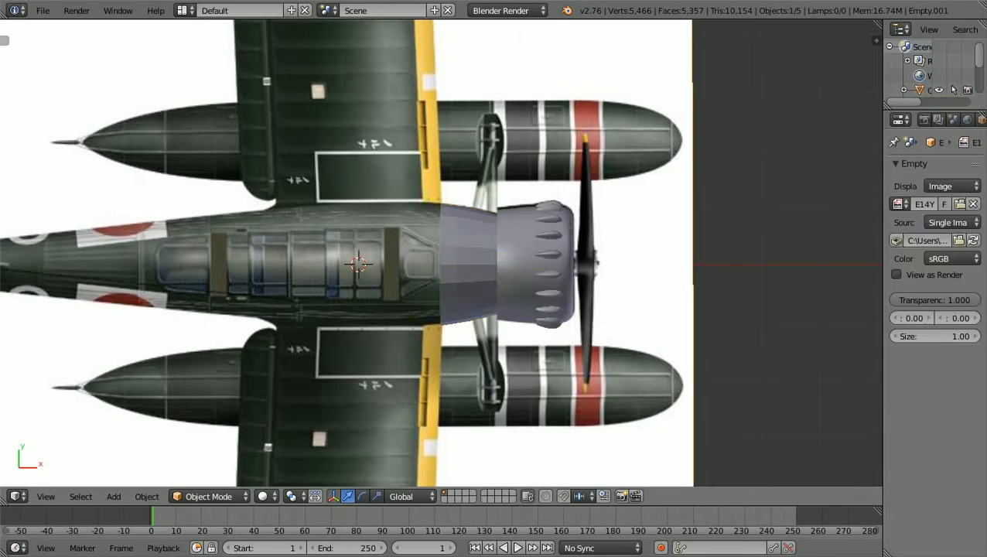
{"action": "scroll", "coordinate": [441, 253], "scroll_direction": "up", "scroll_amount": 7}
{"action": "scroll", "coordinate": [441, 253], "scroll_direction": "up", "scroll_amount": 2}
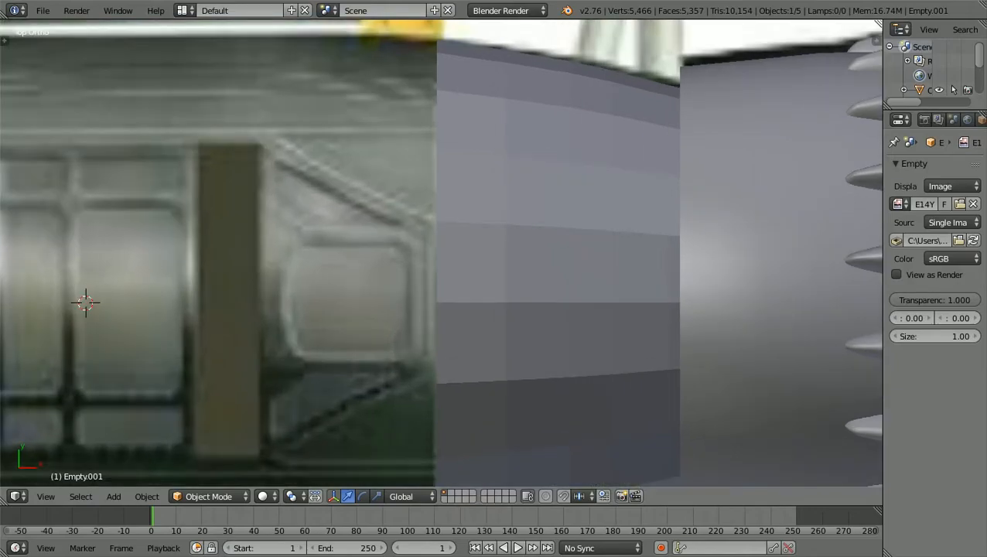
{"action": "key", "text": "g"}
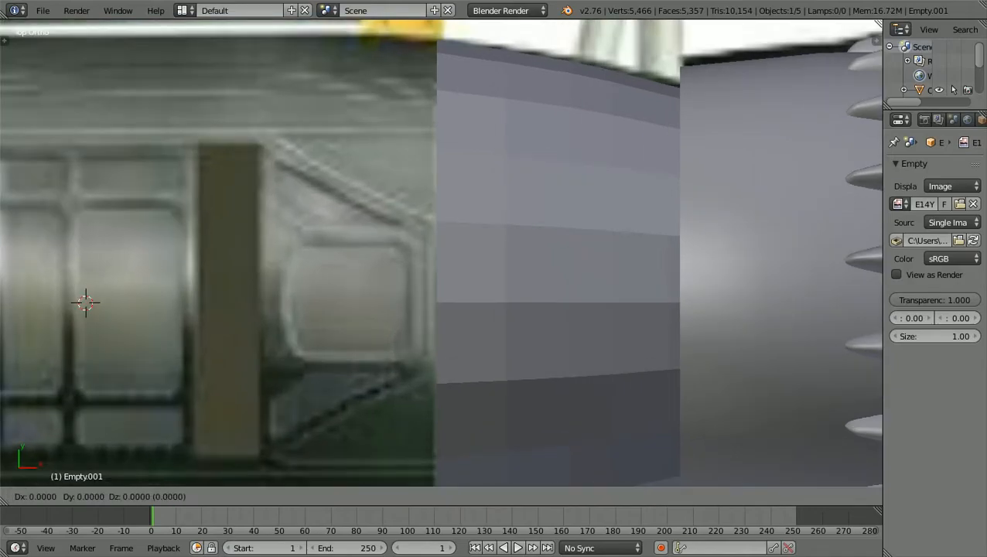
{"action": "key", "text": "y"}
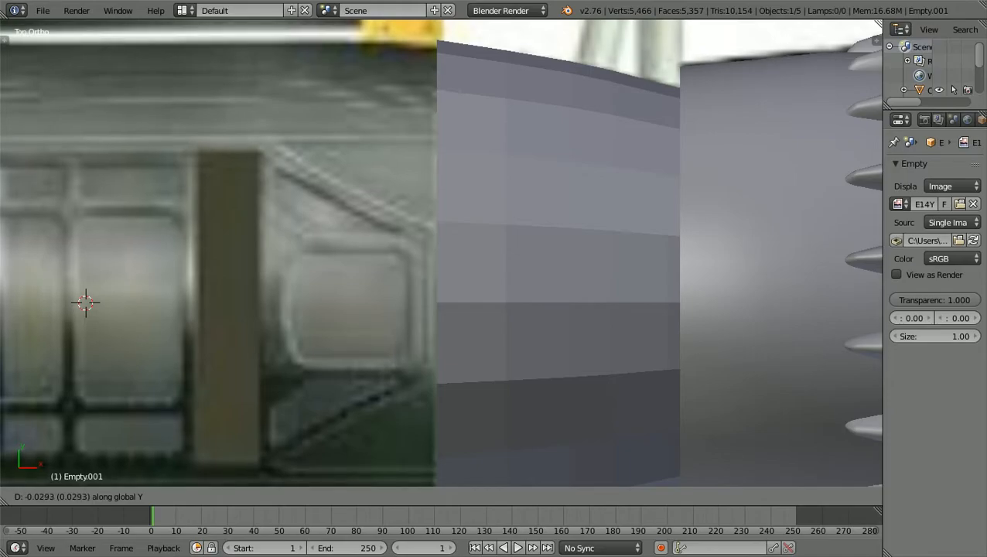
{"action": "key", "text": "Return"}
Check both edges of the fuselage rings and engine cowling against the repositioned top reference
{"action": "scroll", "coordinate": [439, 256], "scroll_direction": "down", "scroll_amount": 3}
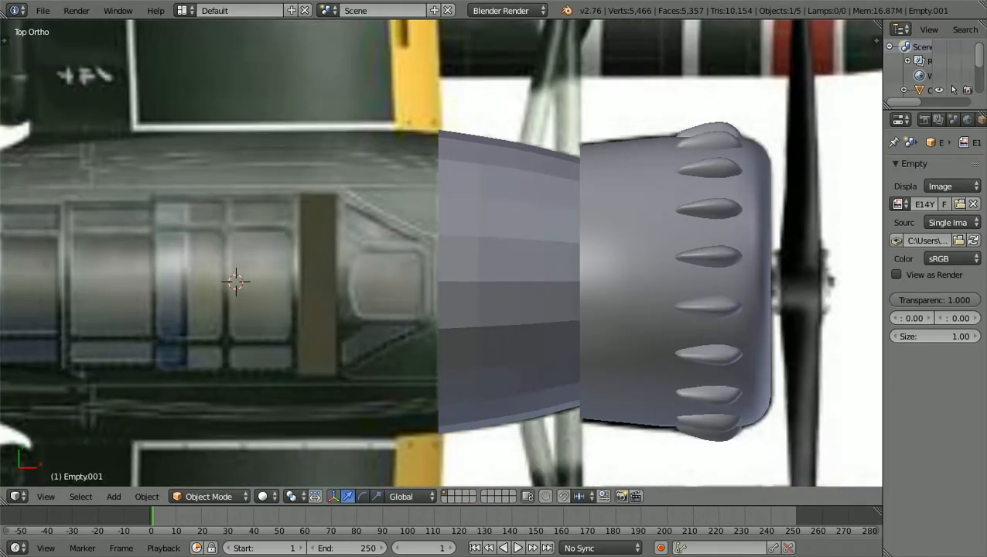
{"action": "scroll", "coordinate": [438, 255], "scroll_direction": "up", "scroll_amount": 3}
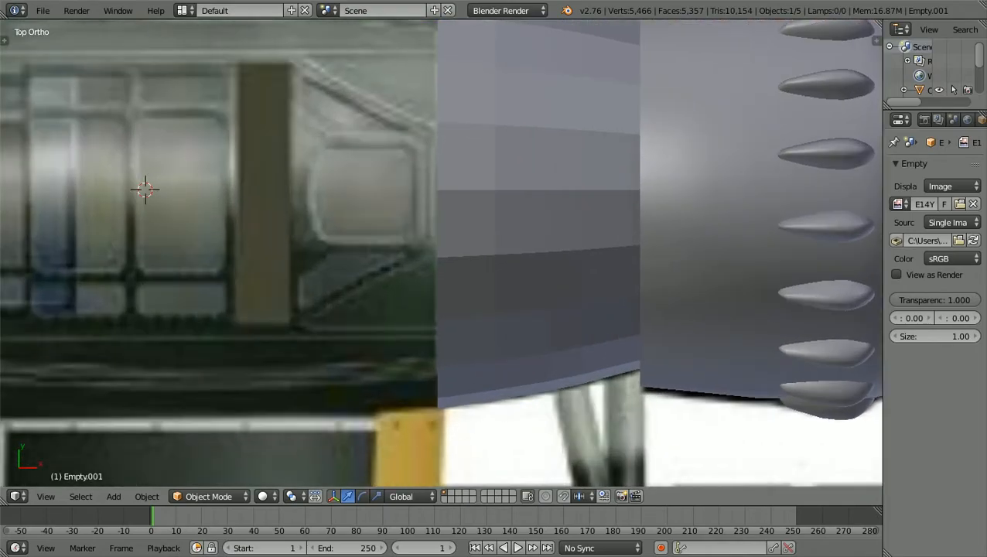
{"action": "scroll", "coordinate": [440, 255], "scroll_direction": "down", "scroll_amount": 3}
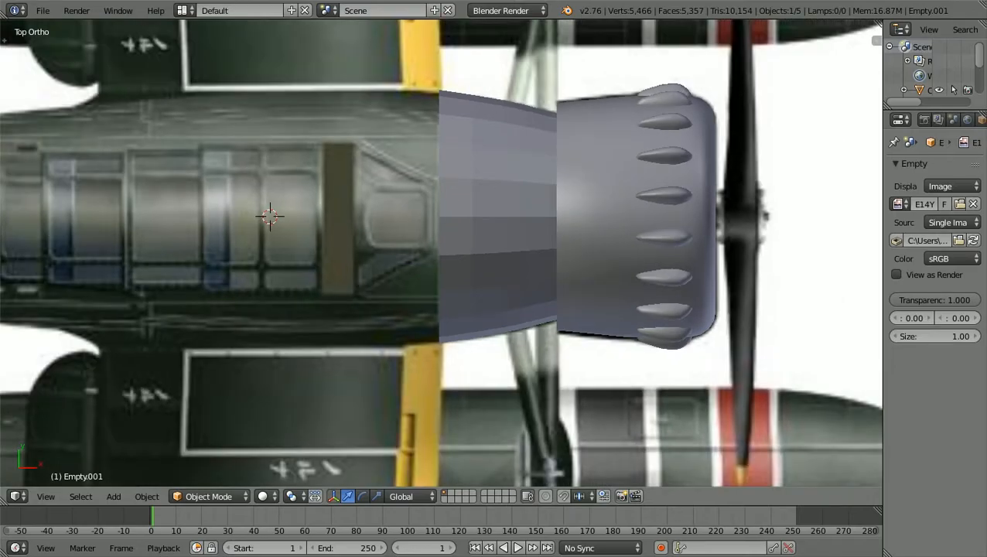
{"action": "scroll", "coordinate": [441, 253], "scroll_direction": "up", "scroll_amount": 1}
{"action": "scroll", "coordinate": [441, 252], "scroll_direction": "down", "scroll_amount": 3}
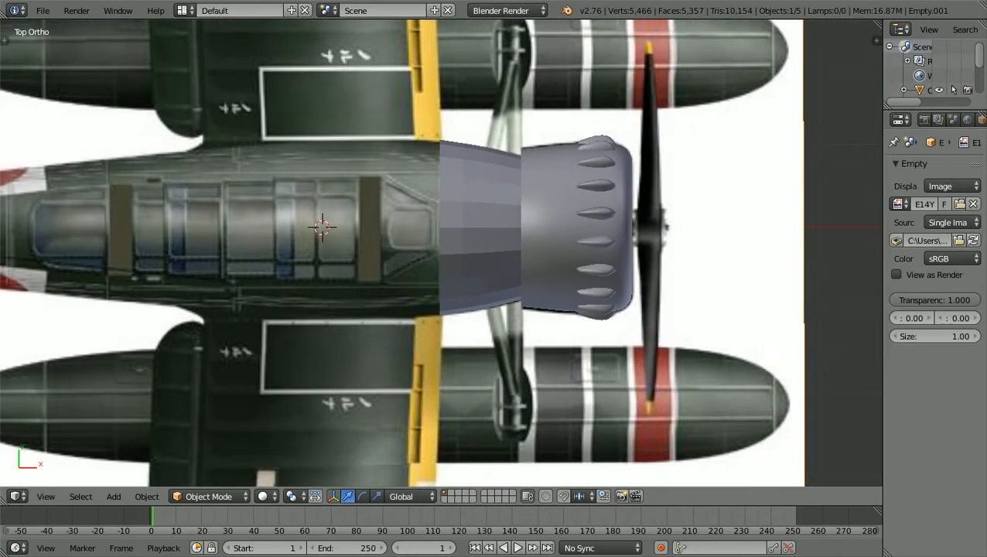
{"action": "scroll", "coordinate": [441, 252], "scroll_direction": "up", "scroll_amount": 3}
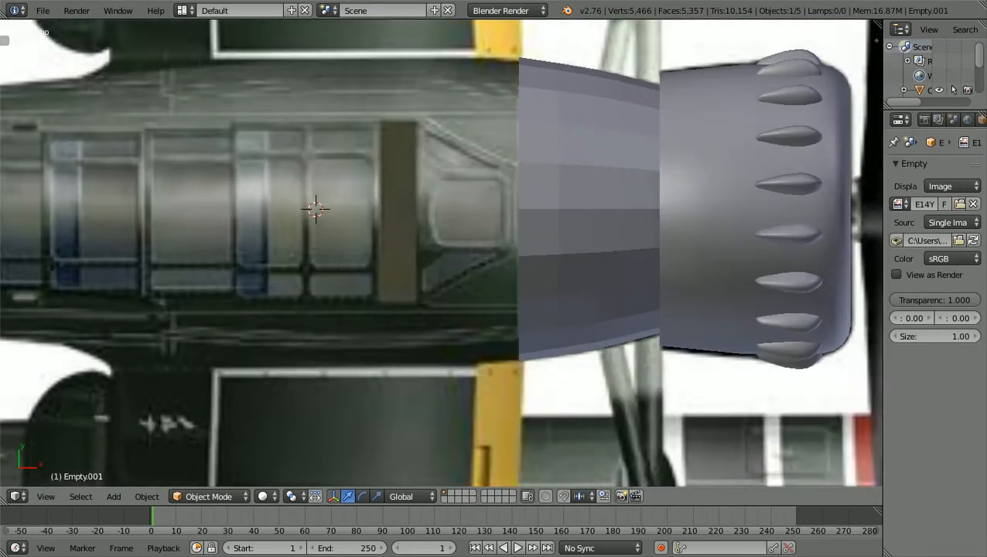
{"action": "scroll", "coordinate": [440, 251], "scroll_direction": "down", "scroll_amount": 1}
Examine the fuselage rings and cowling against the side reference, including the tail and floats, and from an oblique angle
{"action": "key", "text": "KP_1"}
{"action": "scroll", "coordinate": [440, 251], "scroll_direction": "up", "scroll_amount": 4}
{"action": "scroll", "coordinate": [316, 339], "scroll_direction": "up", "scroll_amount": 1}
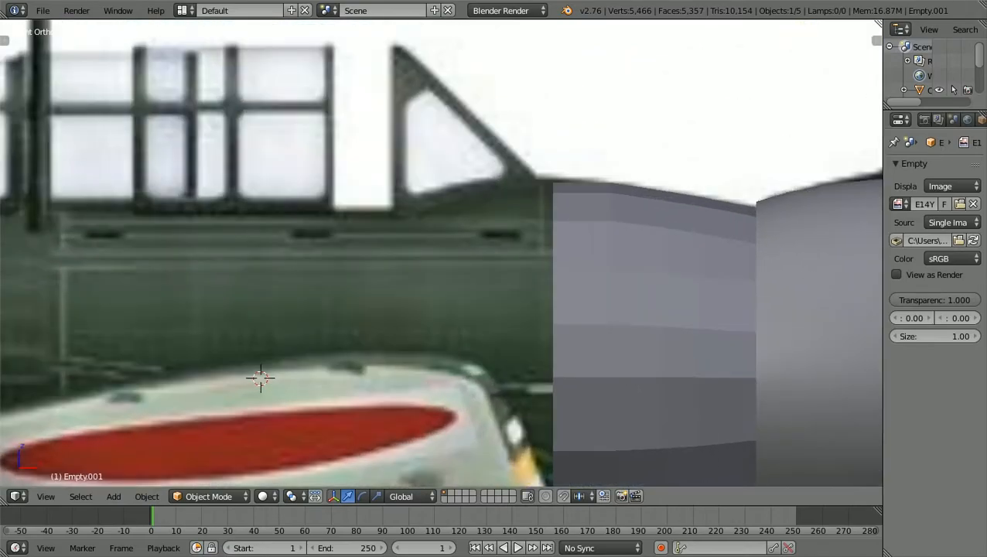
{"action": "scroll", "coordinate": [331, 325], "scroll_direction": "down", "scroll_amount": 3}
{"action": "scroll", "coordinate": [331, 359], "scroll_direction": "up", "scroll_amount": 2}
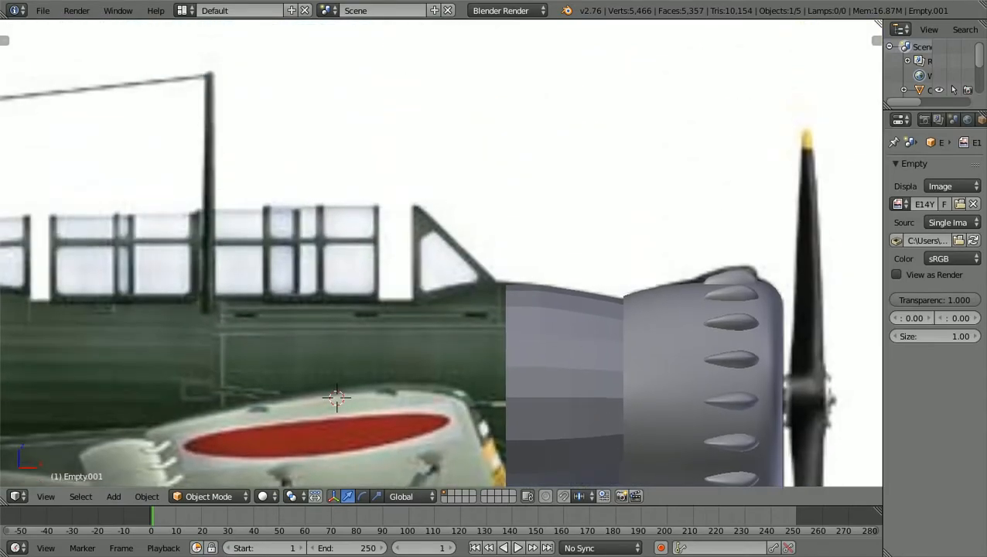
{"action": "scroll", "coordinate": [441, 251], "scroll_direction": "down", "scroll_amount": 2}
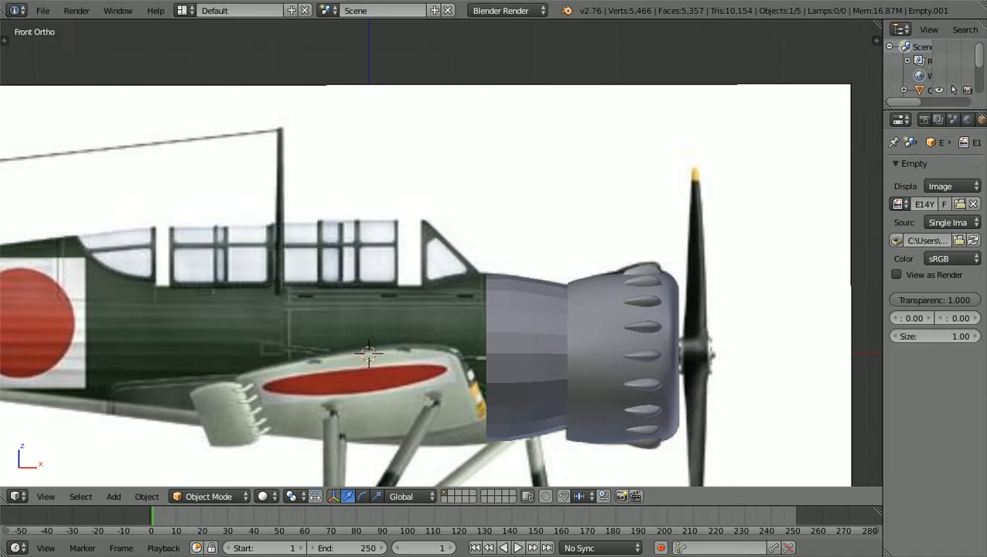
{"action": "scroll", "coordinate": [440, 252], "scroll_direction": "down", "scroll_amount": 3}
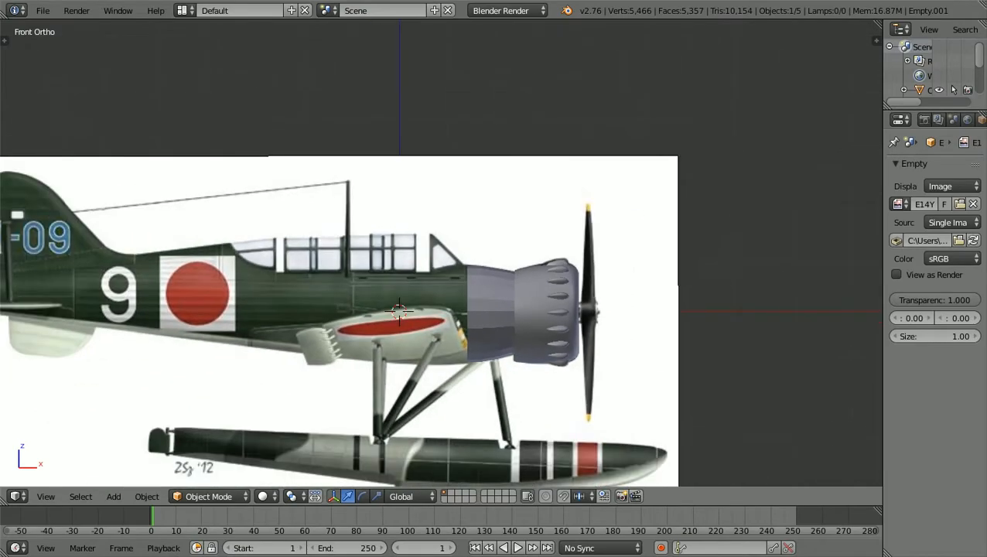
{"action": "scroll", "coordinate": [440, 252], "scroll_direction": "down", "scroll_amount": 3, "text": "shift"}
{"action": "scroll", "coordinate": [440, 251], "scroll_direction": "down", "scroll_amount": 4, "text": "ctrl"}
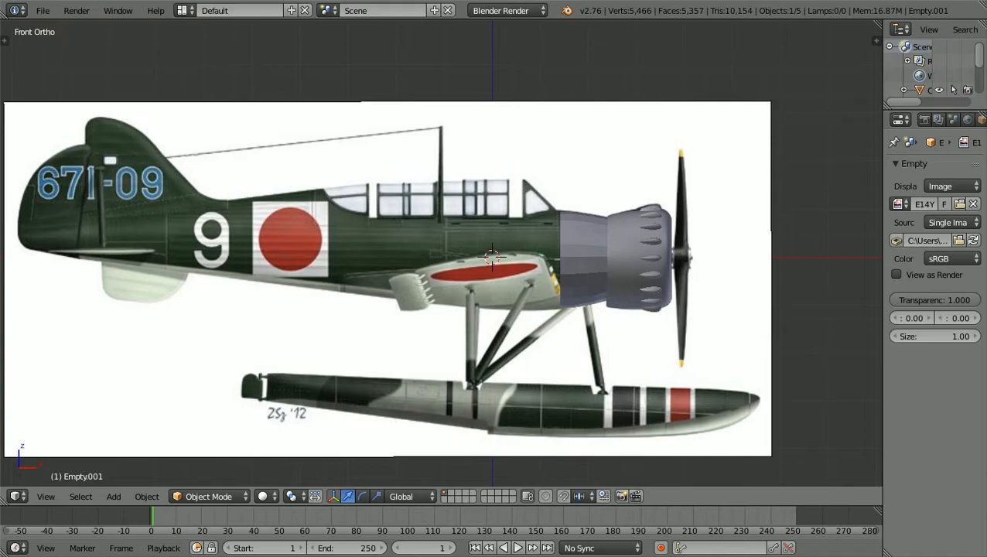
{"action": "scroll", "coordinate": [442, 259], "scroll_direction": "up", "scroll_amount": 2}
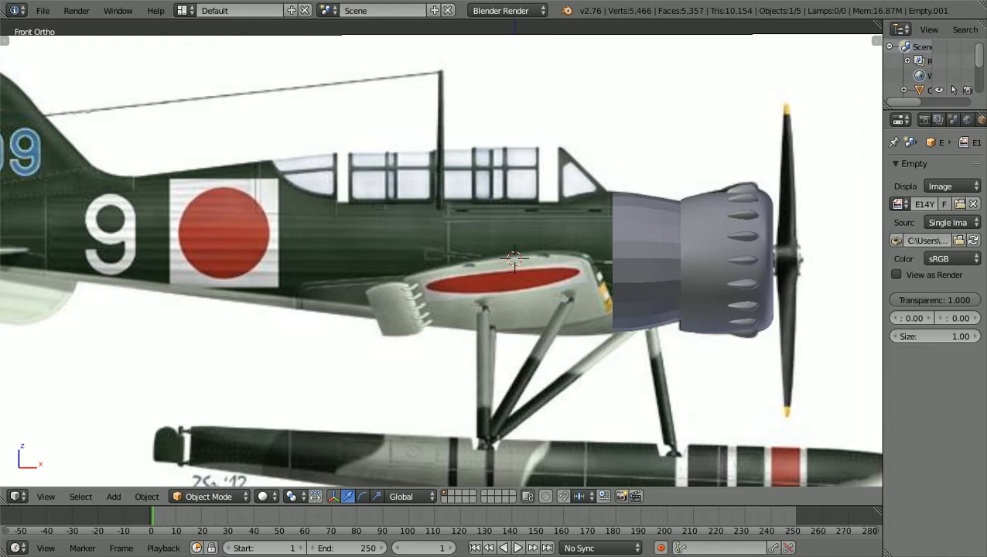
{"action": "scroll", "coordinate": [441, 253], "scroll_direction": "down", "scroll_amount": 1}
{"action": "middle_click_drag", "start_coordinate": [441, 253], "coordinate": [481, 291]}
{"action": "scroll", "coordinate": [480, 291], "scroll_direction": "down", "scroll_amount": 2}
{"action": "scroll", "coordinate": [481, 290], "scroll_direction": "down", "scroll_amount": 2}
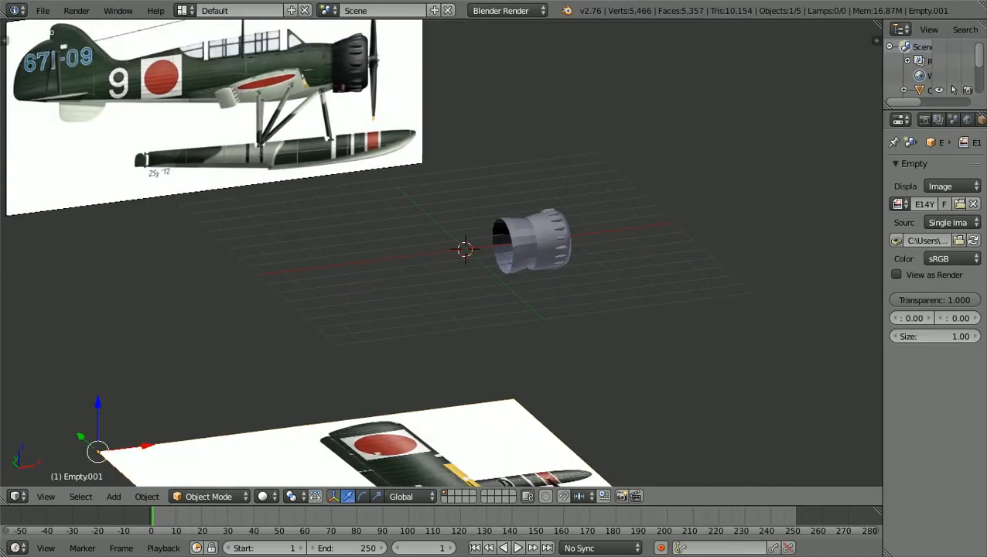
Examine the fuselage section and engine cowling against the top-view reference image of the floatplane
{"action": "key", "text": "KP_7"}
{"action": "scroll", "coordinate": [464, 256], "scroll_direction": "up", "scroll_amount": 6}
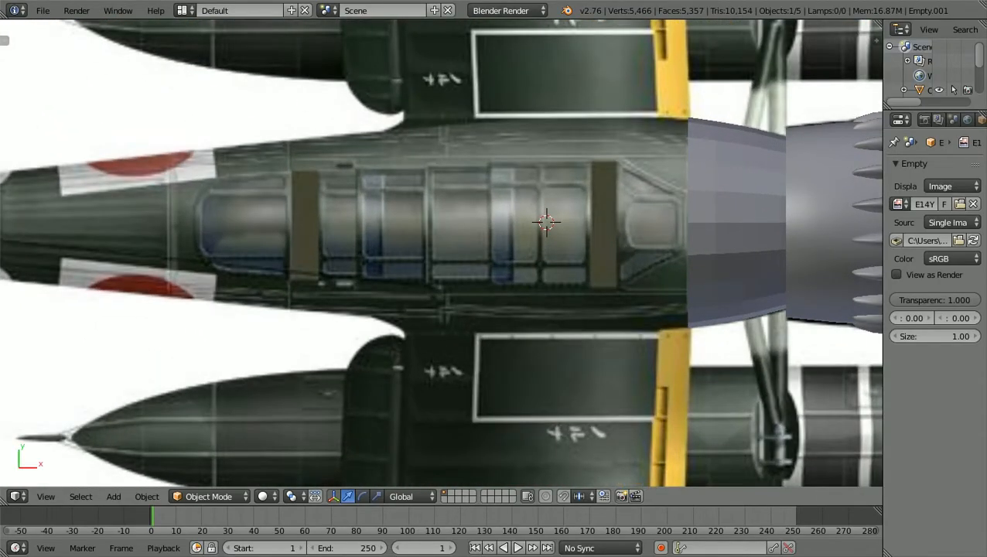
{"action": "scroll", "coordinate": [546, 222], "scroll_direction": "down", "scroll_amount": 2}
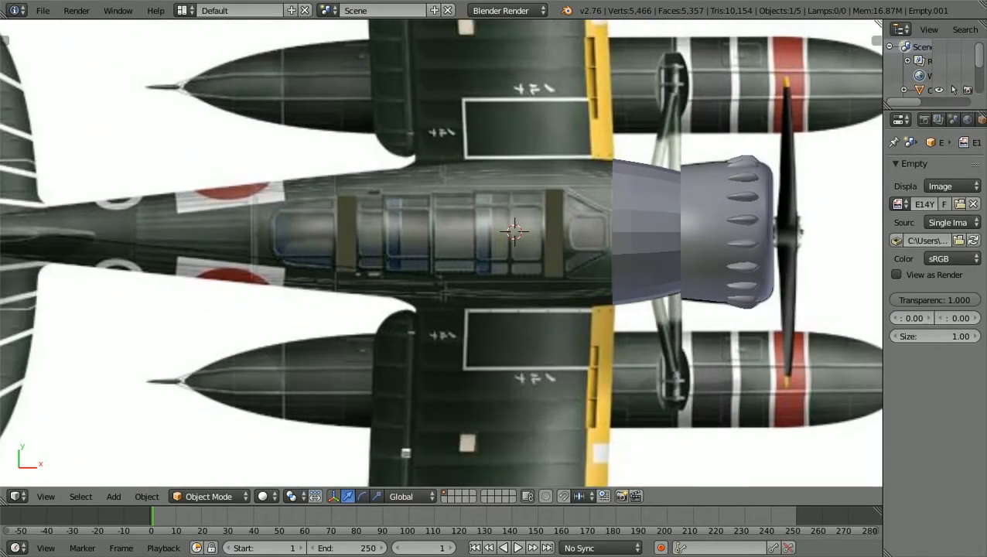
{"action": "scroll", "coordinate": [441, 252], "scroll_direction": "down", "scroll_amount": 2}
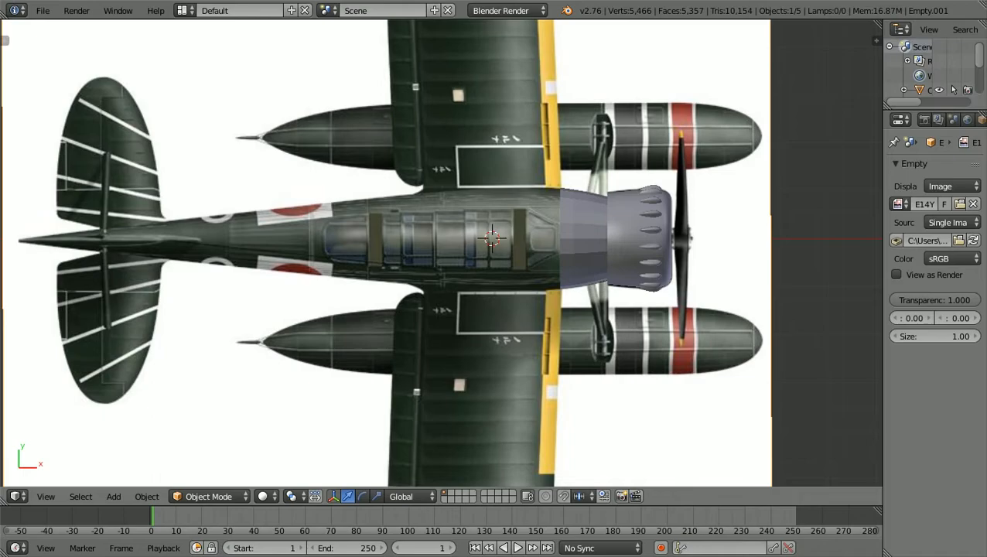
{"action": "scroll", "coordinate": [441, 253], "scroll_direction": "up", "scroll_amount": 2}
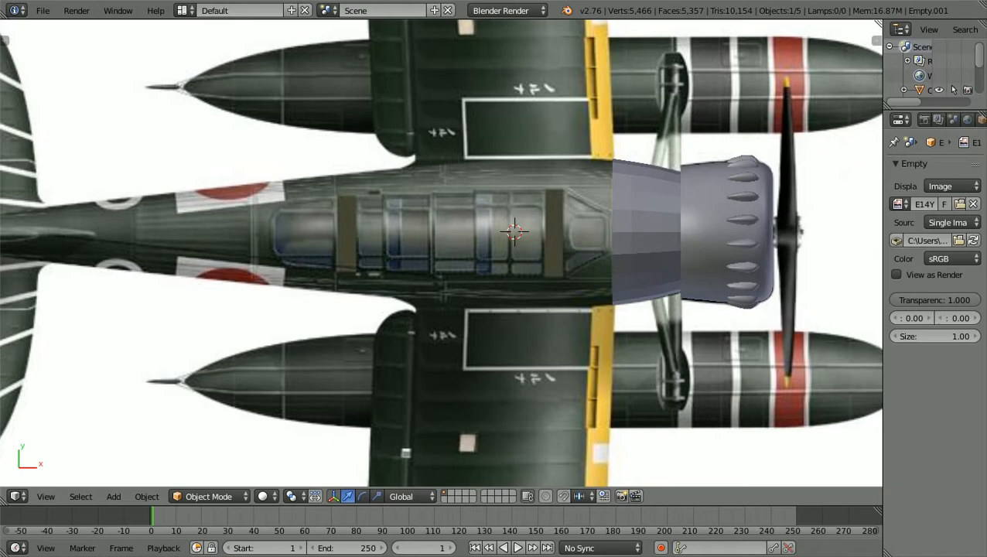
{"action": "scroll", "coordinate": [441, 252], "scroll_direction": "down", "scroll_amount": 1}
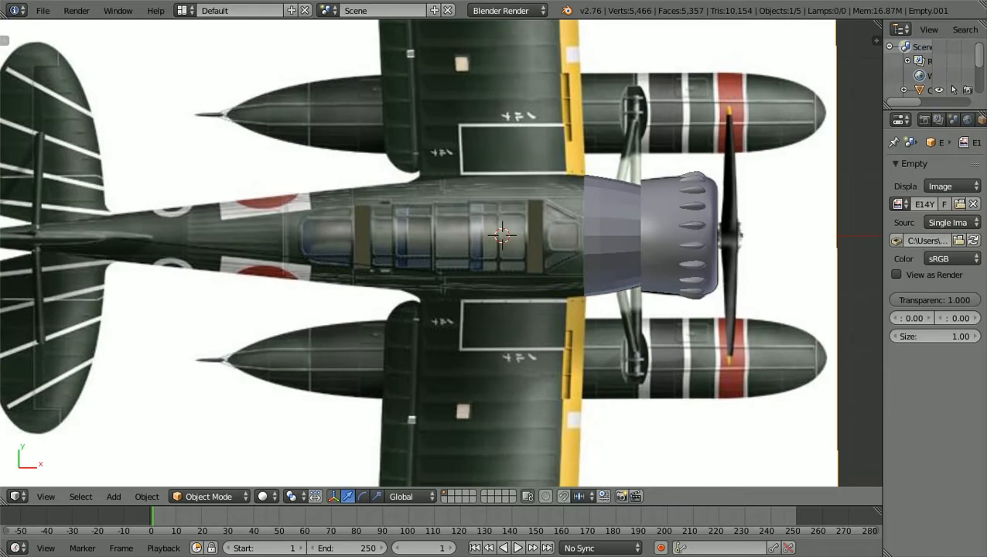
{"action": "scroll", "coordinate": [441, 252], "scroll_direction": "up", "scroll_amount": 3}
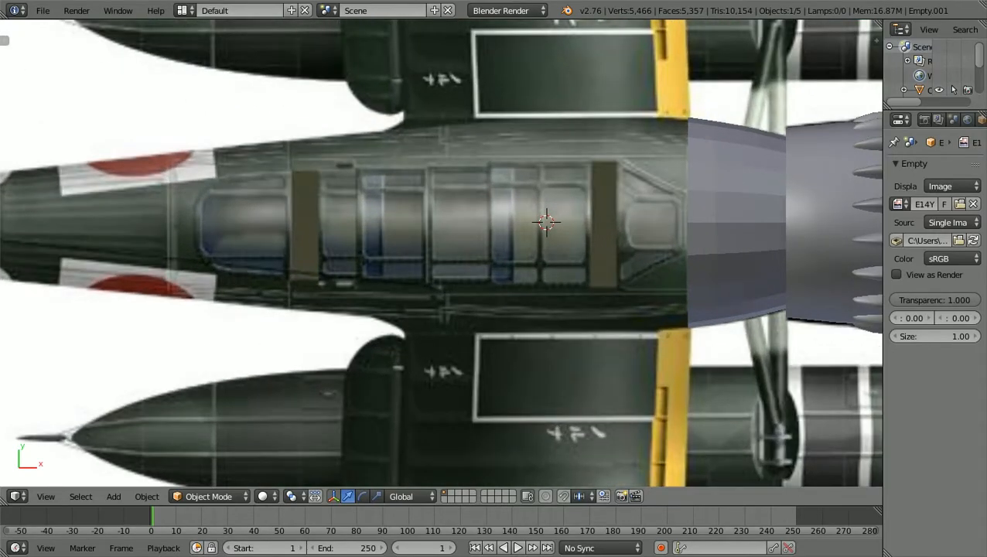
{"action": "scroll", "coordinate": [441, 252], "scroll_direction": "up", "scroll_amount": 9, "text": "ctrl"}
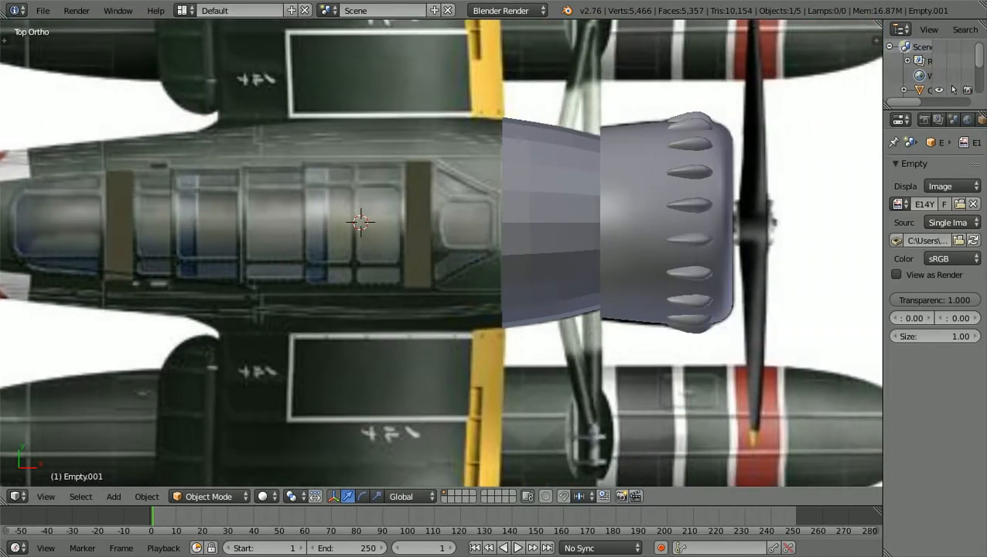
Select the fuselage section behind the engine cowling and open its mesh in Edit Mode
{"action": "scroll", "coordinate": [441, 252], "scroll_direction": "up", "scroll_amount": 1}
{"action": "right_click", "coordinate": [544, 220]}
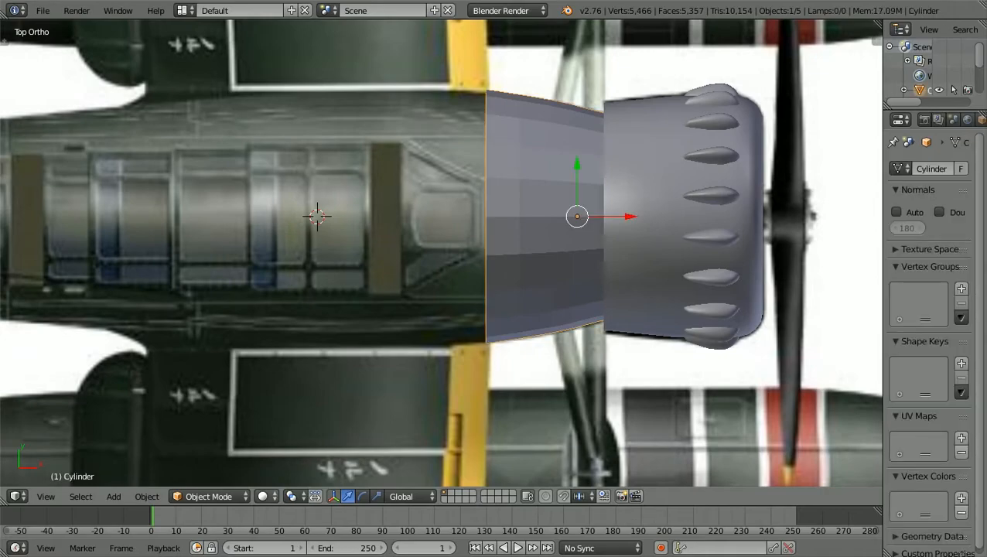
{"action": "left_click", "coordinate": [209, 496]}
{"action": "left_click", "coordinate": [208, 463]}
In top view, scale the two rear-edge vertices on either side of the centreline to about 0.93 along Y, and deselect them
{"action": "scroll", "coordinate": [545, 255], "scroll_direction": "up", "scroll_amount": 2}
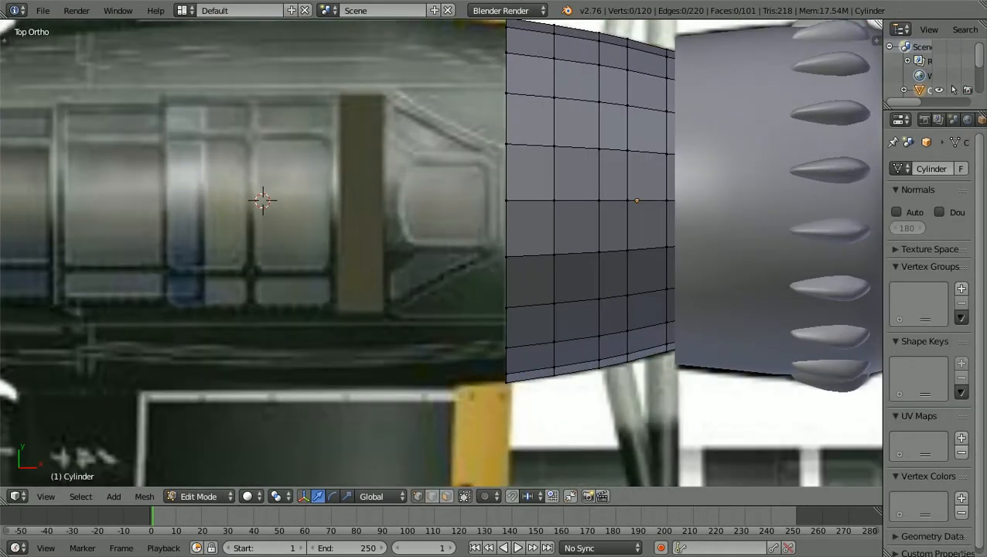
{"action": "scroll", "coordinate": [441, 253], "scroll_direction": "up", "scroll_amount": 3, "text": "shift"}
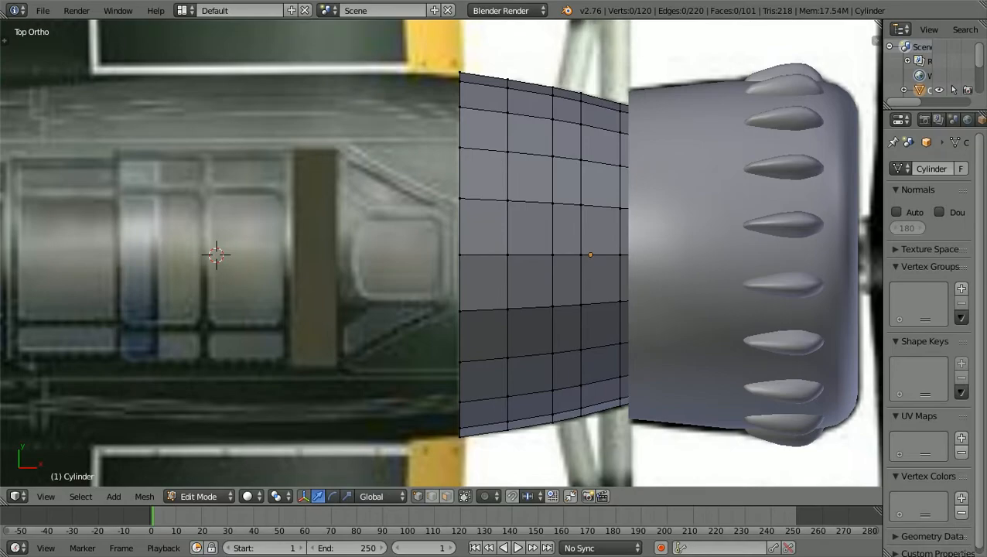
{"action": "scroll", "coordinate": [441, 253], "scroll_direction": "up", "scroll_amount": 1}
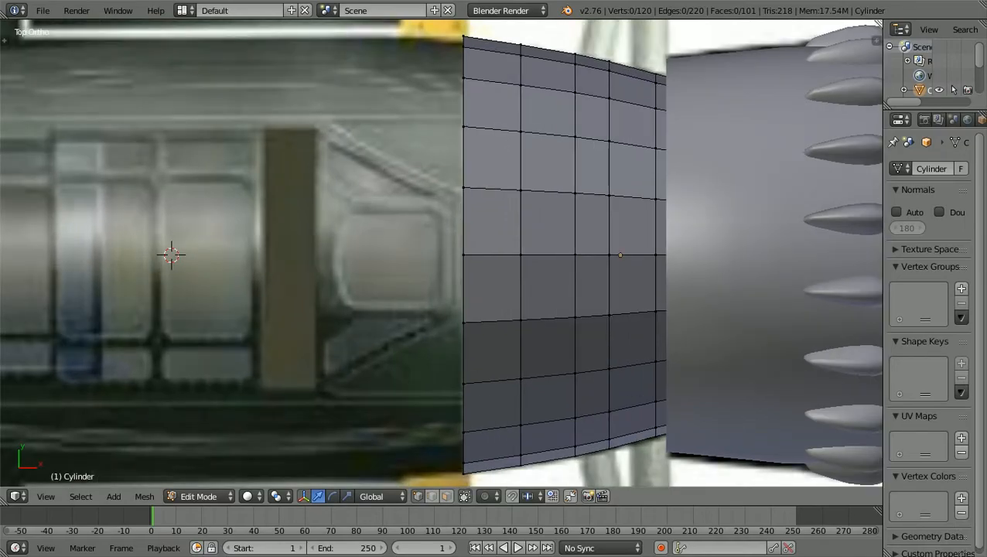
{"action": "key", "text": "b"}
{"action": "left_click_drag", "start_coordinate": [448, 340], "coordinate": [469, 312]}
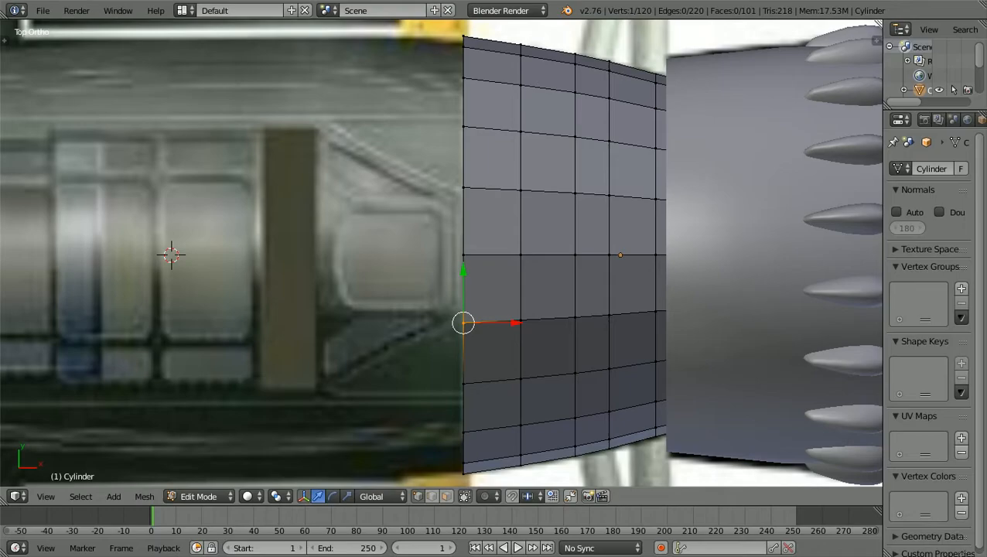
{"action": "key", "text": "b"}
{"action": "left_click_drag", "start_coordinate": [448, 204], "coordinate": [469, 177]}
{"action": "scroll", "coordinate": [469, 177], "scroll_direction": "up", "scroll_amount": 1}
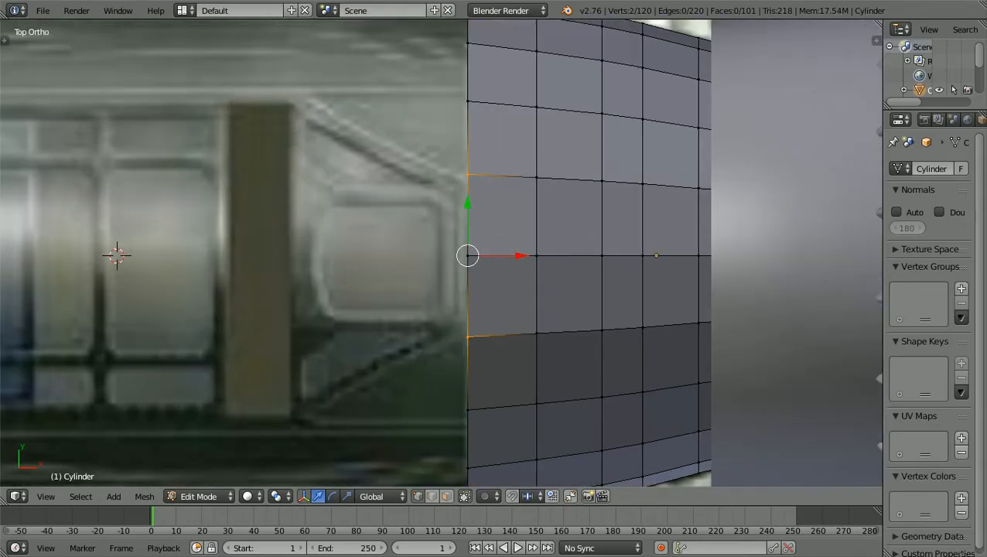
{"action": "key", "text": "s"}
{"action": "key", "text": "y"}
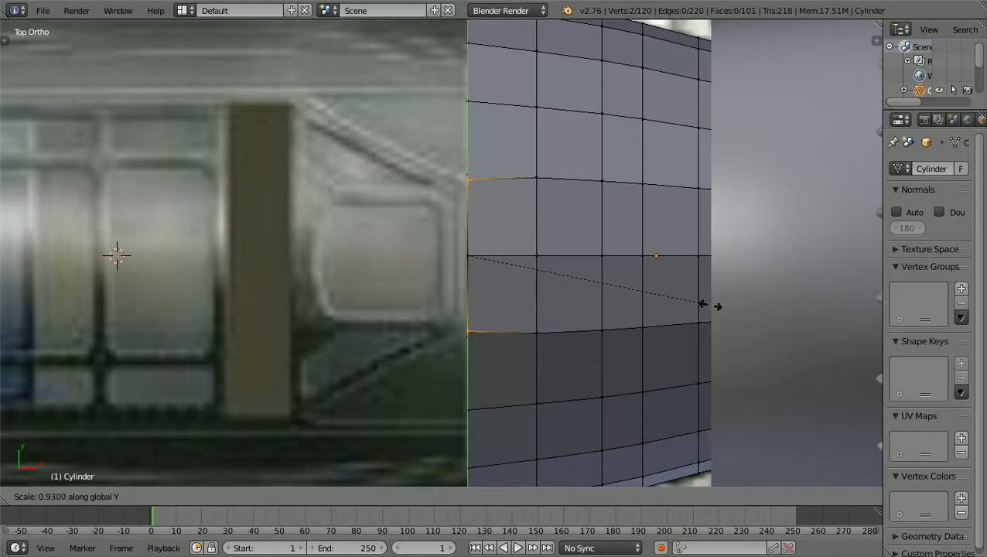
{"action": "left_click", "coordinate": [704, 303]}
{"action": "key", "text": "a"}
In front wireframe view, scale the fuselage section's whole rear edge loop to about 1.02 along Z to match the side reference
{"action": "key", "text": "KP_1"}
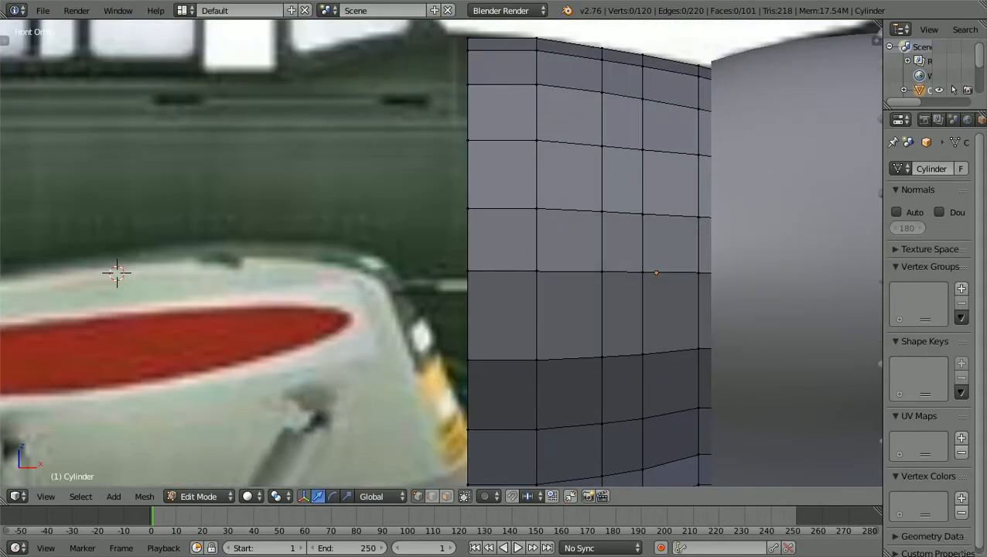
{"action": "scroll", "coordinate": [216, 266], "scroll_direction": "down", "scroll_amount": 2}
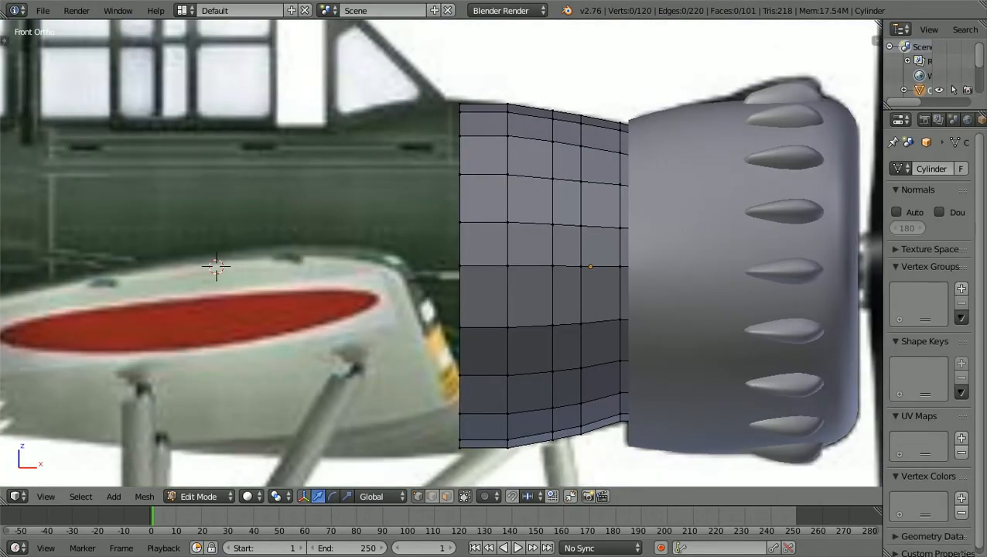
{"action": "key", "text": "z"}
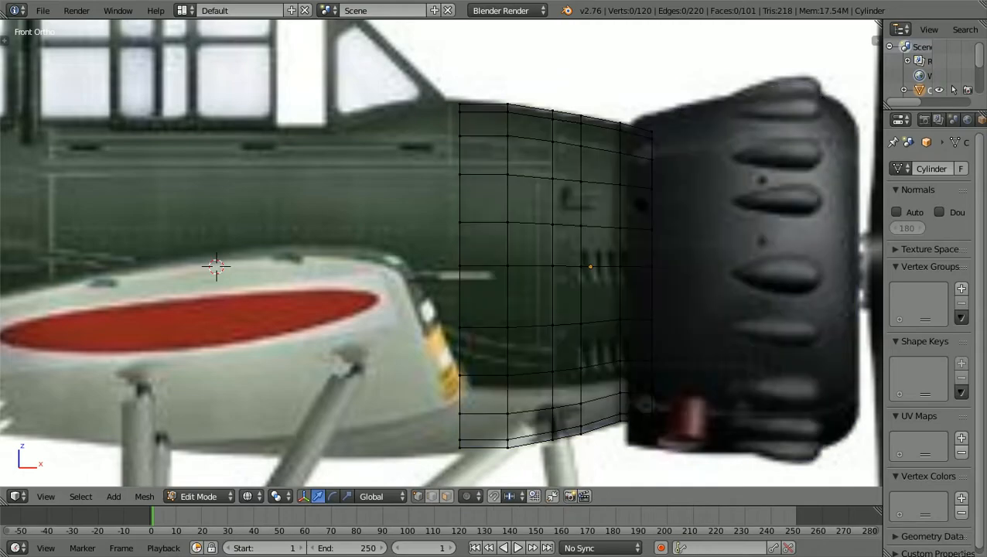
{"action": "left_click_drag", "start_coordinate": [416, 319], "coordinate": [418, 80]}
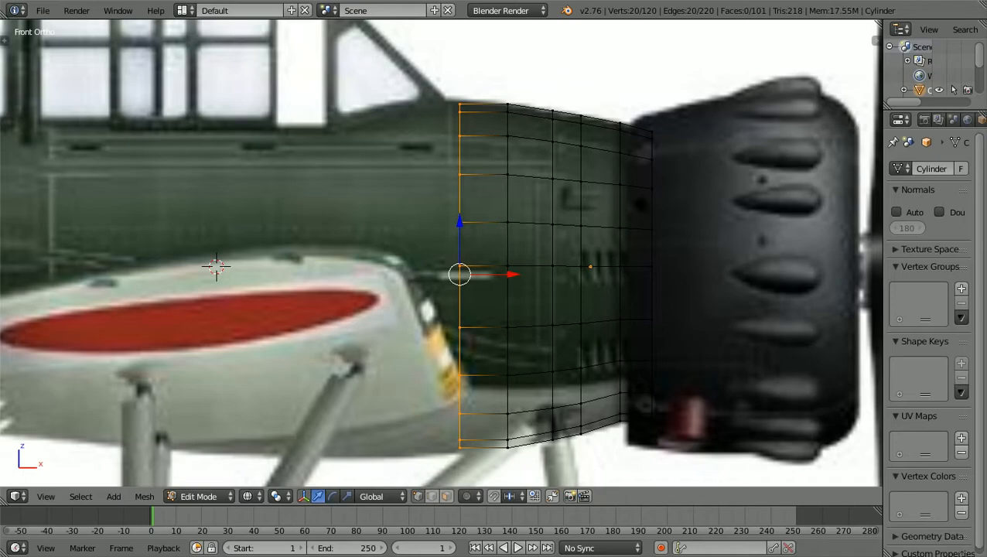
{"action": "key", "text": "s"}
{"action": "key", "text": "z"}
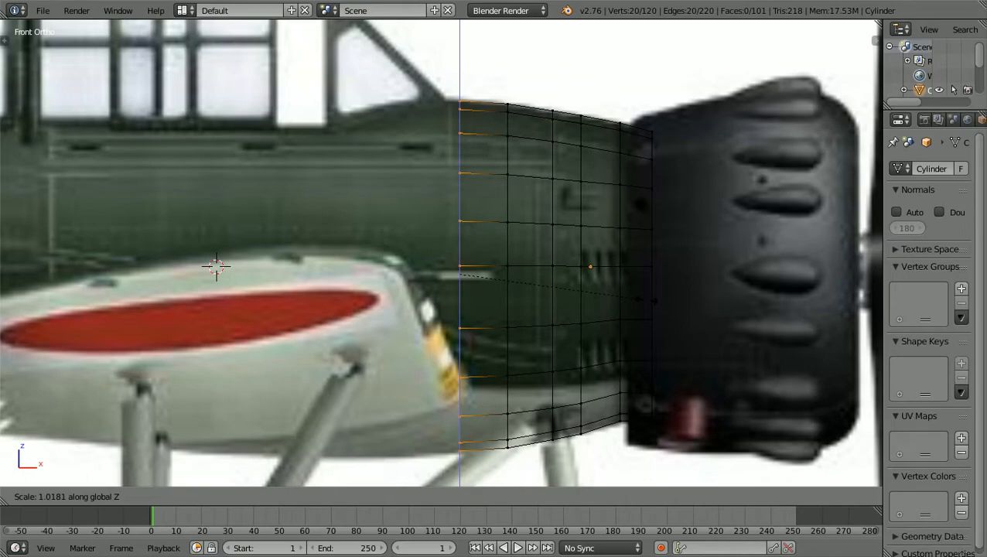
{"action": "key", "text": "Return"}
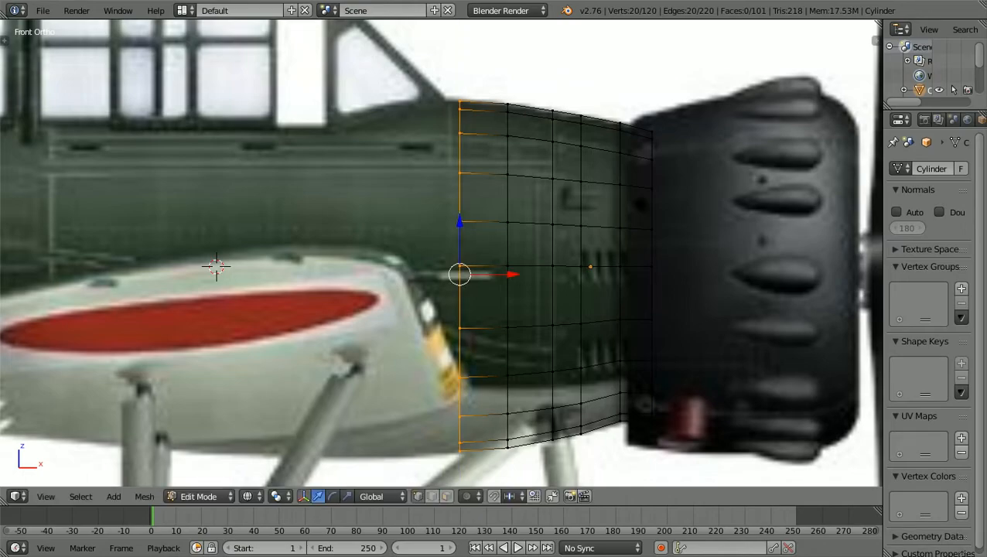
{"action": "key", "text": "a"}
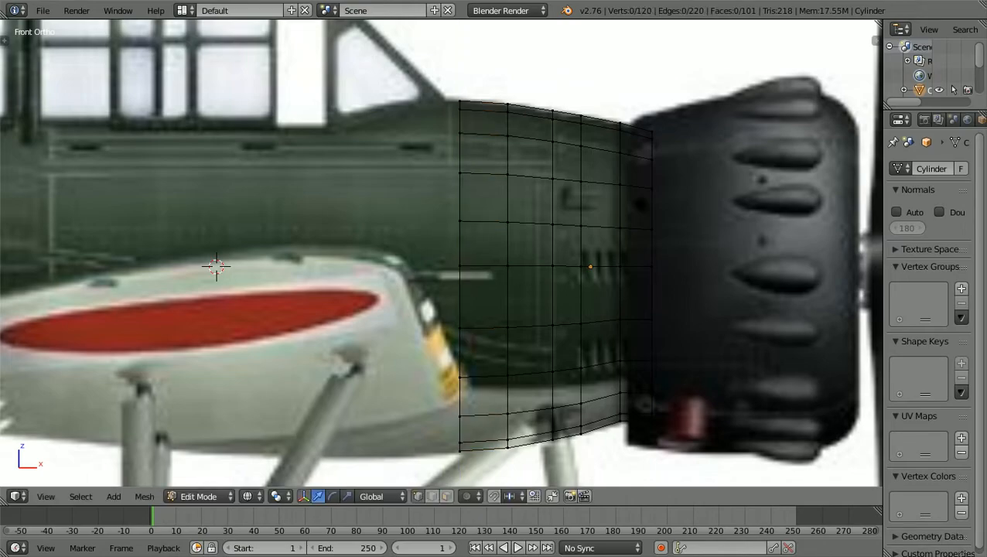
Move the three lowest vertices of the rear edge loop slightly down along Z to the fuselage's underside, and deselect them
{"action": "key", "text": "b"}
{"action": "left_click_drag", "start_coordinate": [446, 463], "coordinate": [469, 430]}
{"action": "key", "text": "g"}
{"action": "key", "text": "z"}
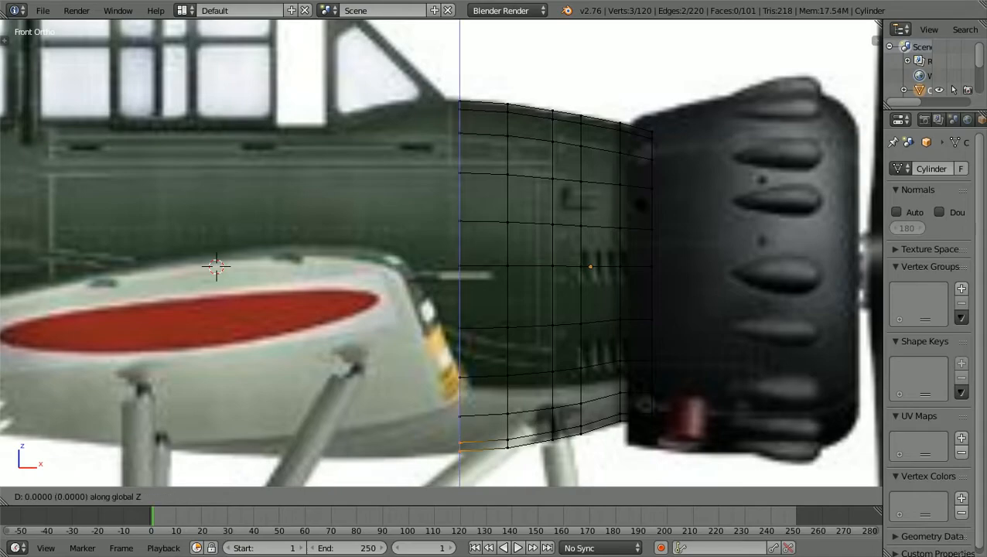
{"action": "key", "text": "Return"}
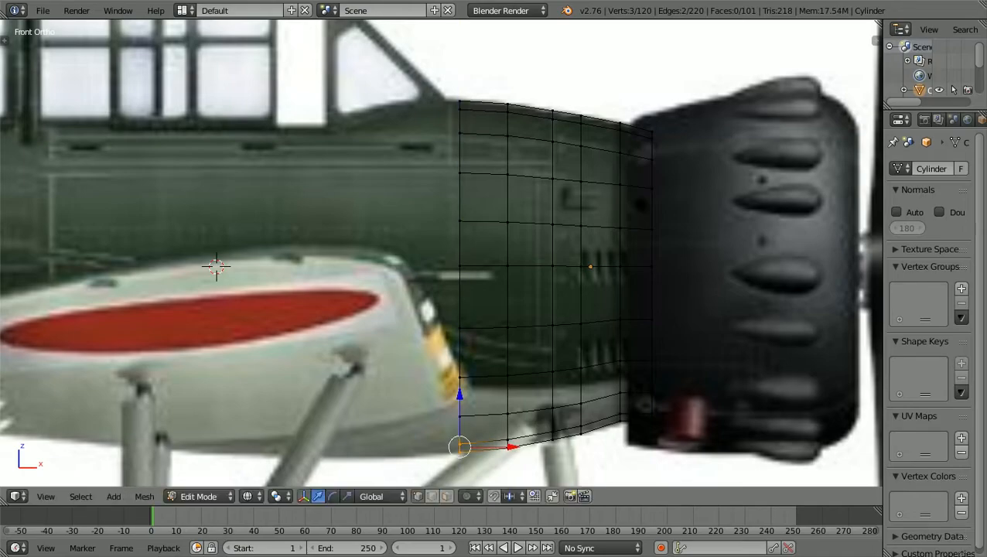
{"action": "key", "text": "a"}
Compare the wireframe fuselage section with the reference images in the top and front views
{"action": "scroll", "coordinate": [448, 257], "scroll_direction": "down", "scroll_amount": 1}
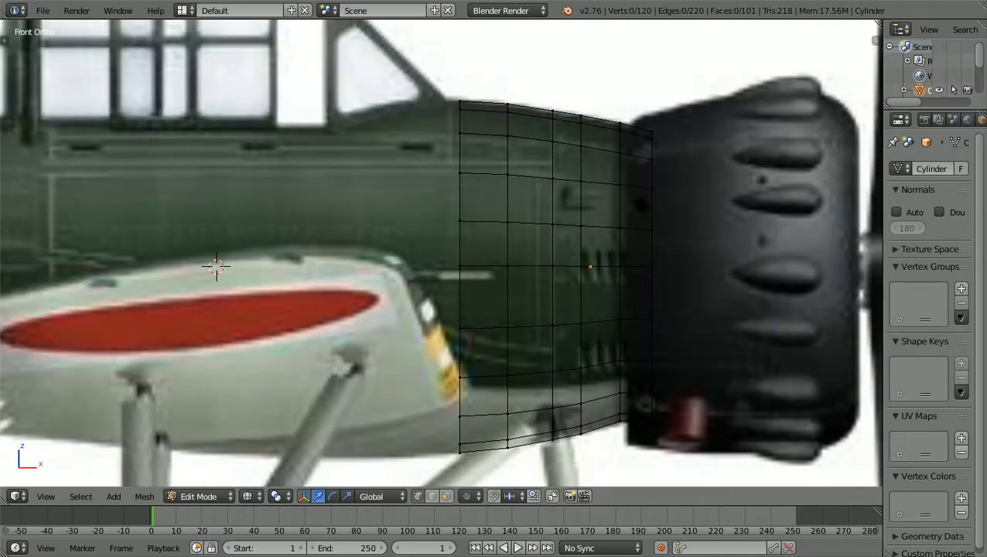
{"action": "scroll", "coordinate": [441, 253], "scroll_direction": "down", "scroll_amount": 5}
{"action": "scroll", "coordinate": [351, 258], "scroll_direction": "up", "scroll_amount": 3}
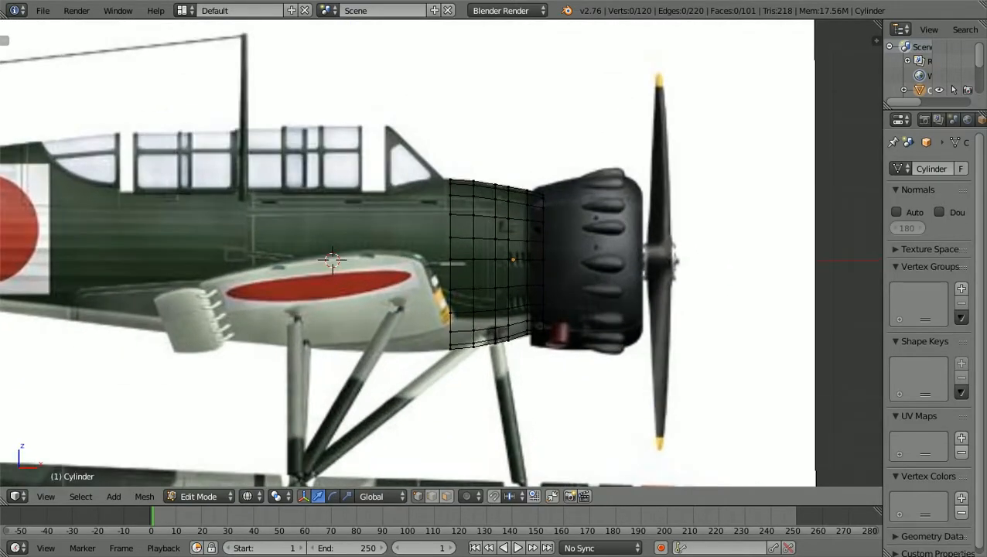
{"action": "key", "text": "KP_7"}
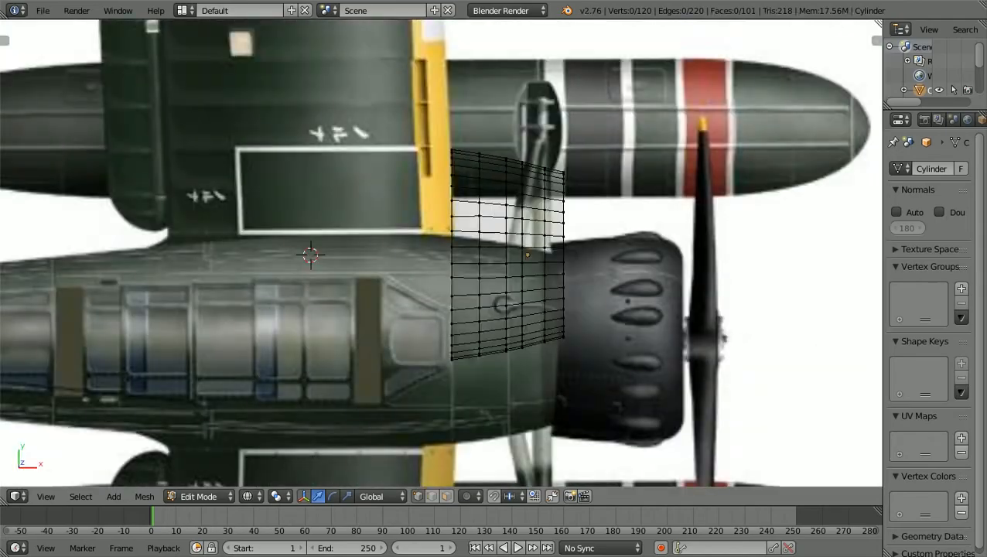
{"action": "scroll", "coordinate": [308, 254], "scroll_direction": "up", "scroll_amount": 5}
{"action": "scroll", "coordinate": [441, 252], "scroll_direction": "up", "scroll_amount": 1}
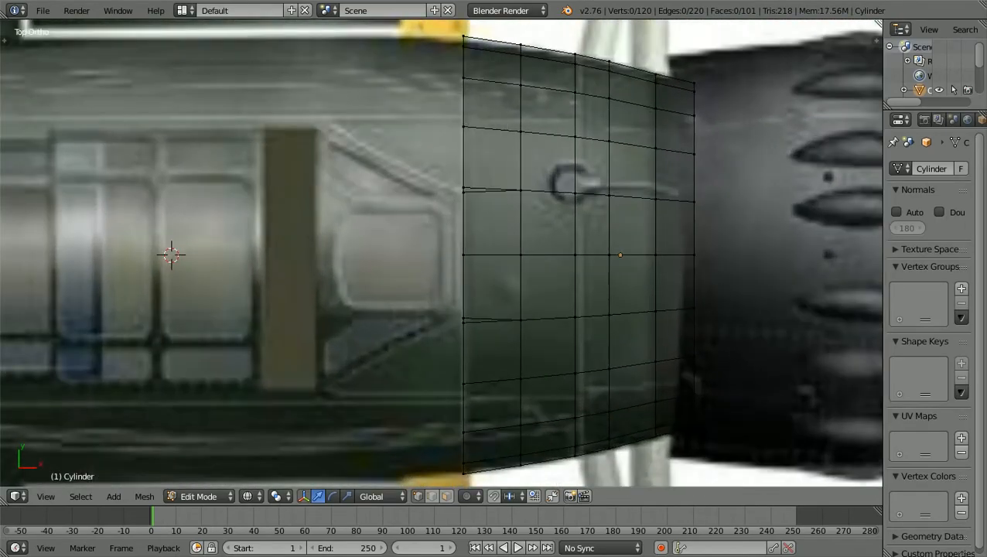
{"action": "key", "text": "z"}
{"action": "key", "text": "z"}
{"action": "scroll", "coordinate": [438, 254], "scroll_direction": "down", "scroll_amount": 3}
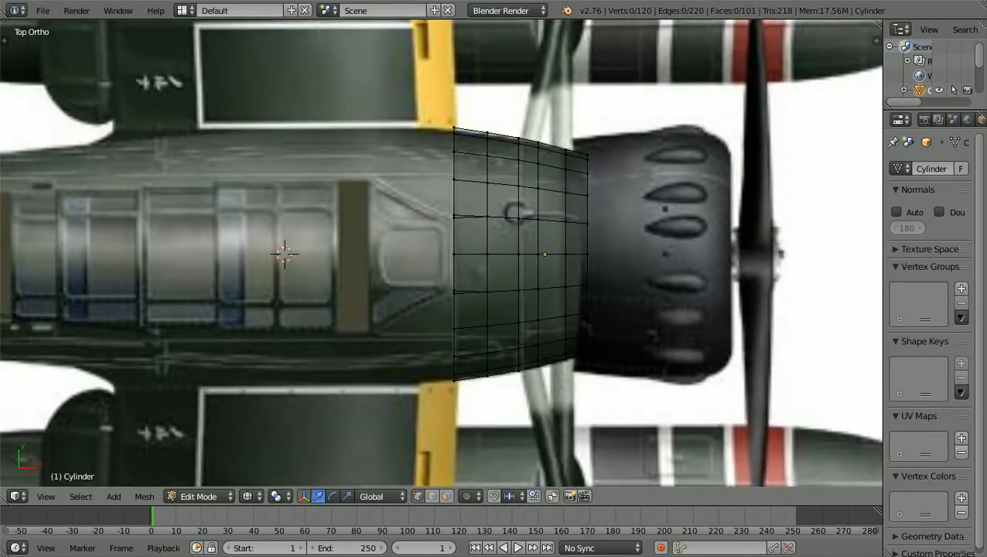
{"action": "key", "text": "KP_1"}
{"action": "scroll", "coordinate": [441, 253], "scroll_direction": "up", "scroll_amount": 1}
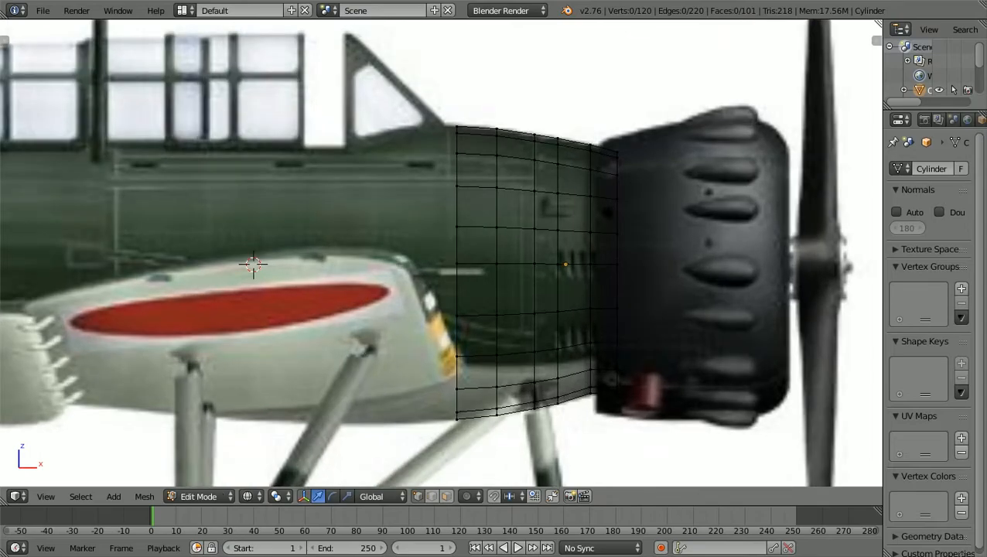
{"action": "scroll", "coordinate": [441, 253], "scroll_direction": "up", "scroll_amount": 2, "text": "shift"}
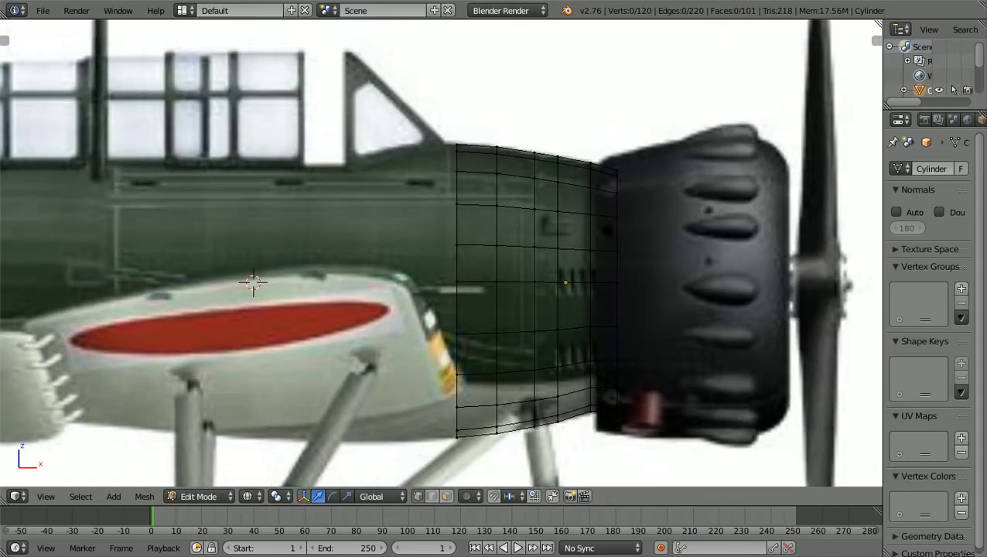
{"action": "scroll", "coordinate": [441, 254], "scroll_direction": "down", "scroll_amount": 1, "text": "ctrl"}
{"action": "scroll", "coordinate": [441, 253], "scroll_direction": "up", "scroll_amount": 5, "text": "ctrl"}
{"action": "scroll", "coordinate": [441, 254], "scroll_direction": "down", "scroll_amount": 5}
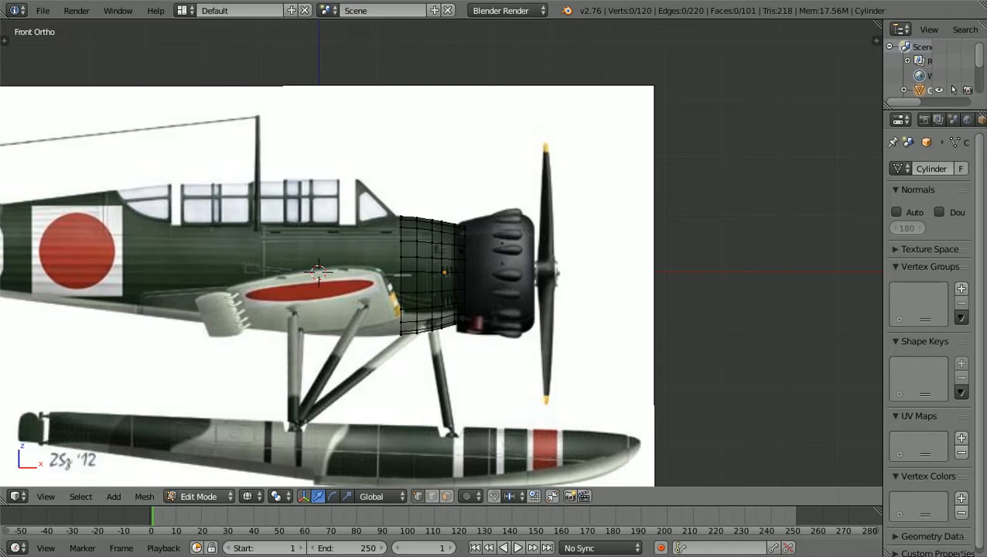
Restore solid shading, return the fuselage section to Object Mode and deselect everything
{"action": "key", "text": "z"}
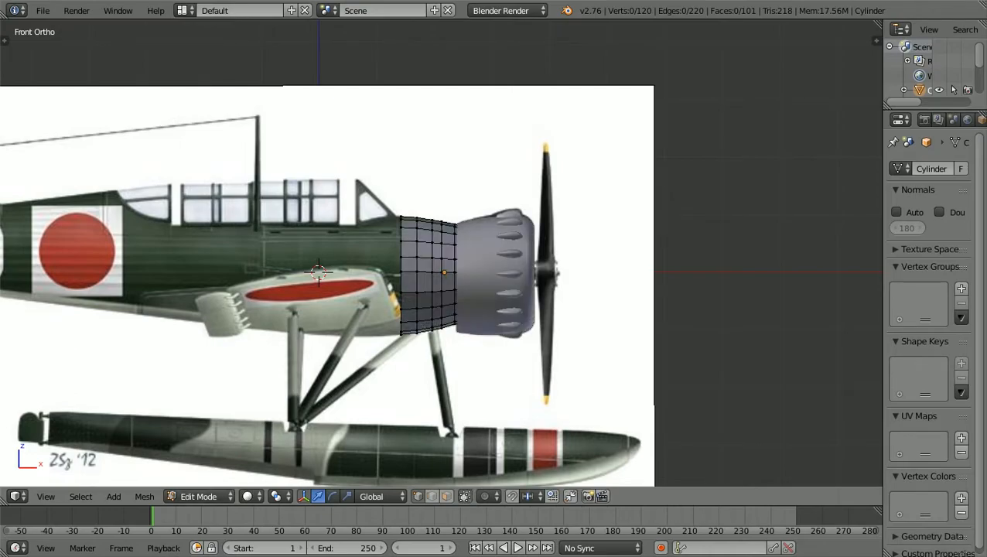
{"action": "left_click", "coordinate": [198, 496]}
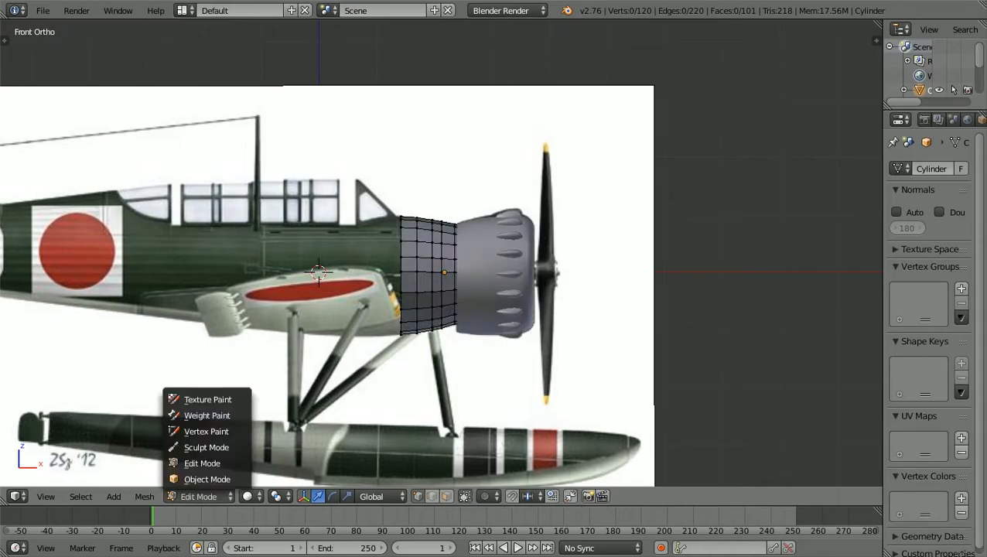
{"action": "left_click", "coordinate": [207, 479]}
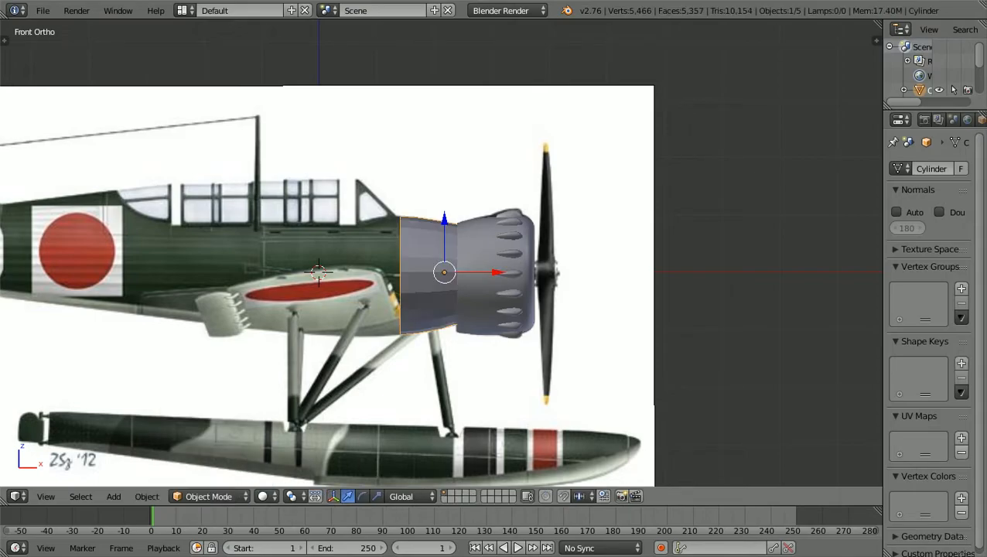
{"action": "key", "text": "a"}
{"action": "scroll", "coordinate": [294, 276], "scroll_direction": "up", "scroll_amount": 2}
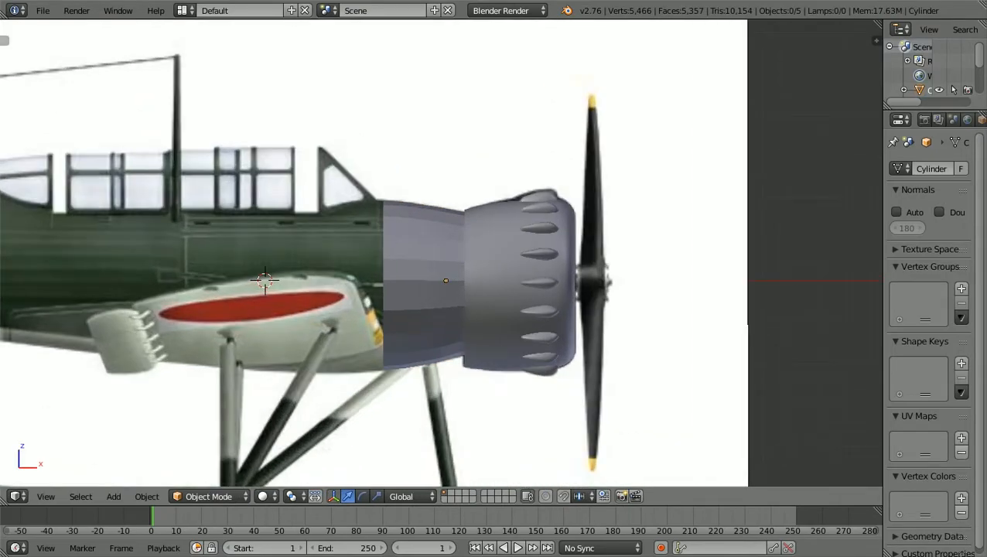
Select the side reference image and move it about 0.06 along X toward the propeller end
{"action": "right_click", "coordinate": [263, 280]}
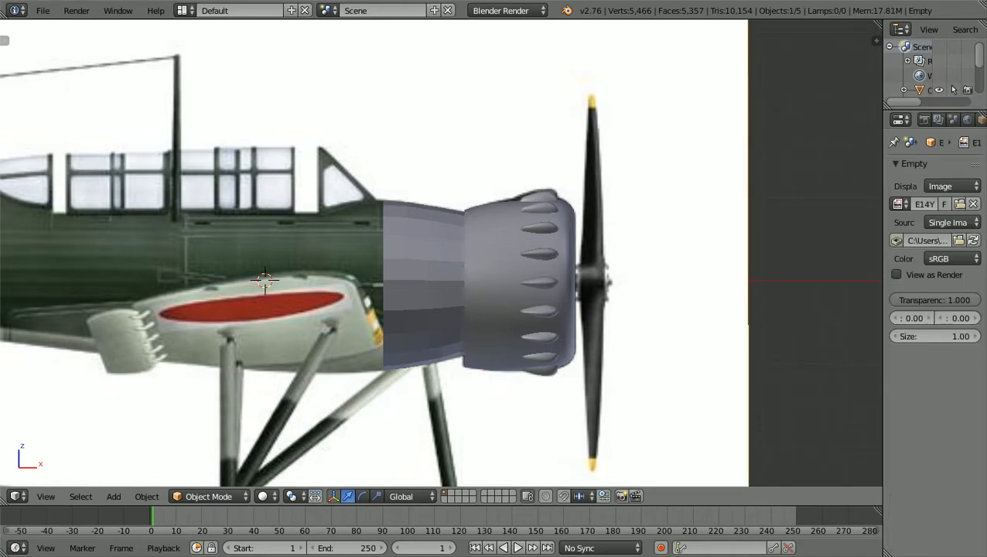
{"action": "key", "text": "g"}
{"action": "key", "text": "x"}
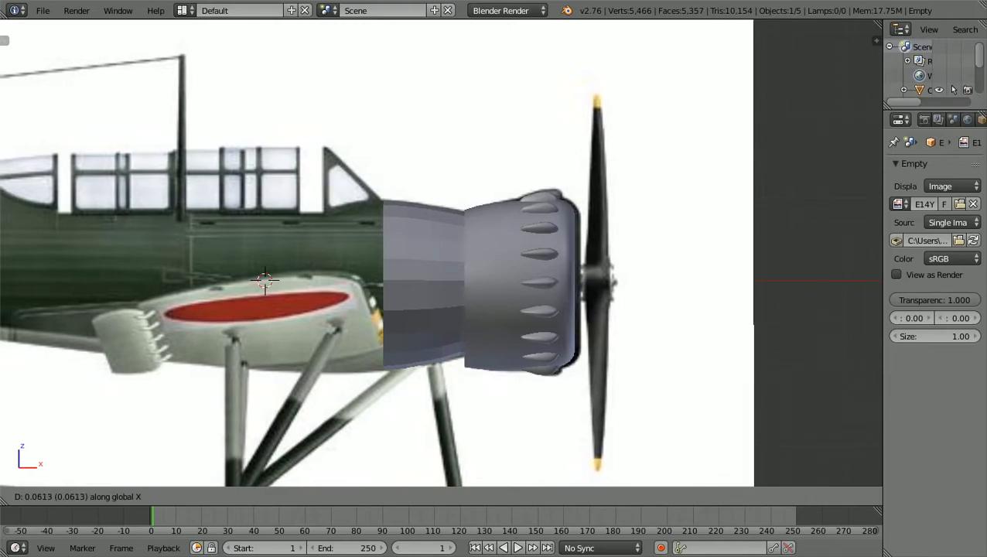
{"action": "key", "text": "Return"}
Check the shifted side reference against the cowling and fuselage section in the front view
{"action": "scroll", "coordinate": [441, 253], "scroll_direction": "down", "scroll_amount": 5}
{"action": "scroll", "coordinate": [441, 253], "scroll_direction": "up", "scroll_amount": 1}
{"action": "scroll", "coordinate": [441, 253], "scroll_direction": "up", "scroll_amount": 2}
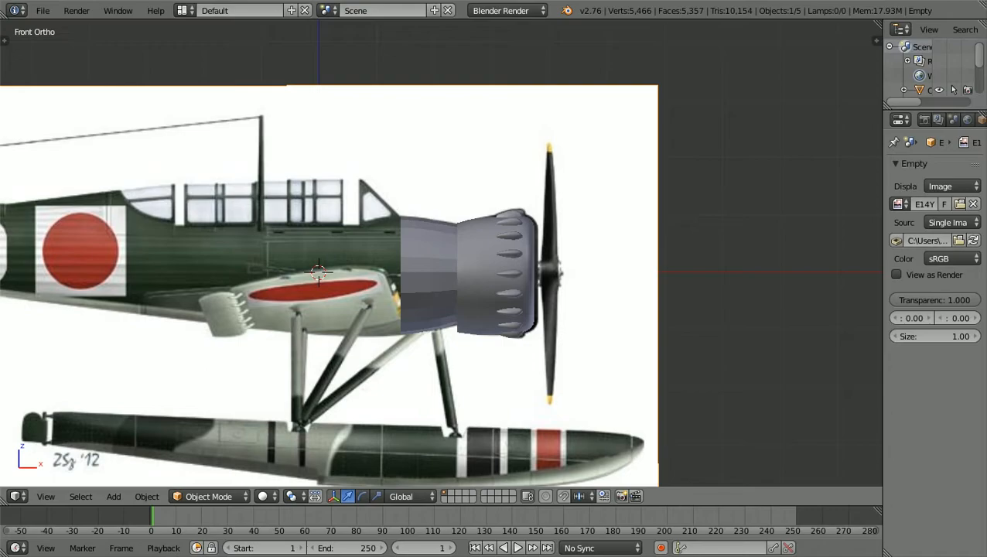
{"action": "scroll", "coordinate": [318, 271], "scroll_direction": "down", "scroll_amount": 1}
{"action": "scroll", "coordinate": [441, 253], "scroll_direction": "up", "scroll_amount": 1}
{"action": "scroll", "coordinate": [441, 253], "scroll_direction": "down", "scroll_amount": 2}
{"action": "scroll", "coordinate": [464, 263], "scroll_direction": "down", "scroll_amount": 1}
{"action": "scroll", "coordinate": [464, 263], "scroll_direction": "up", "scroll_amount": 1}
{"action": "scroll", "coordinate": [465, 263], "scroll_direction": "down", "scroll_amount": 1}
{"action": "scroll", "coordinate": [464, 263], "scroll_direction": "up", "scroll_amount": 1}
{"action": "scroll", "coordinate": [445, 257], "scroll_direction": "up", "scroll_amount": 1}
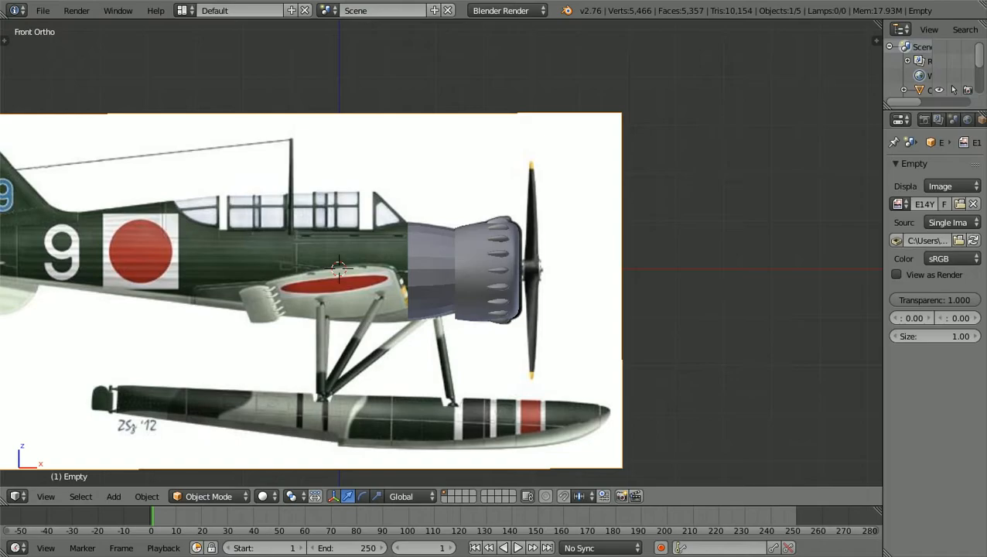
{"action": "scroll", "coordinate": [426, 253], "scroll_direction": "down", "scroll_amount": 1}
{"action": "scroll", "coordinate": [441, 251], "scroll_direction": "up", "scroll_amount": 5}
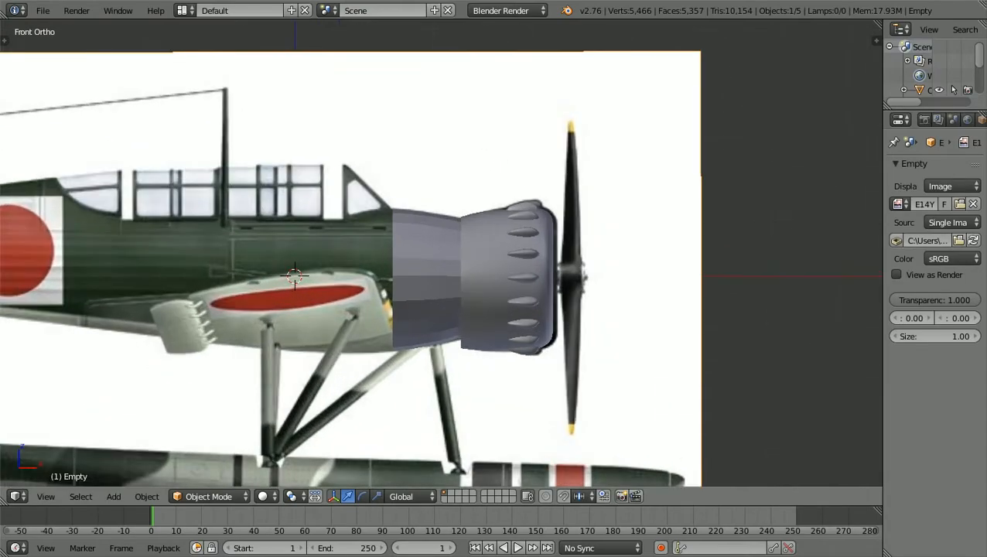
{"action": "scroll", "coordinate": [441, 253], "scroll_direction": "up", "scroll_amount": 2}
{"action": "scroll", "coordinate": [441, 253], "scroll_direction": "down", "scroll_amount": 2}
Compare the fuselage section's rear edge with the top reference, and closely with the windshield base in the side reference
{"action": "key", "text": "KP_7"}
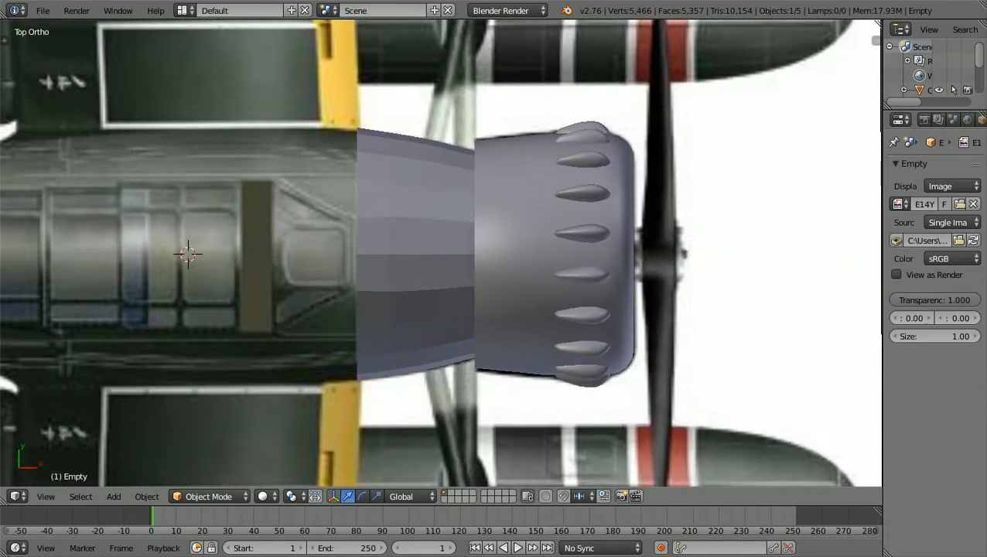
{"action": "scroll", "coordinate": [441, 253], "scroll_direction": "up", "scroll_amount": 2}
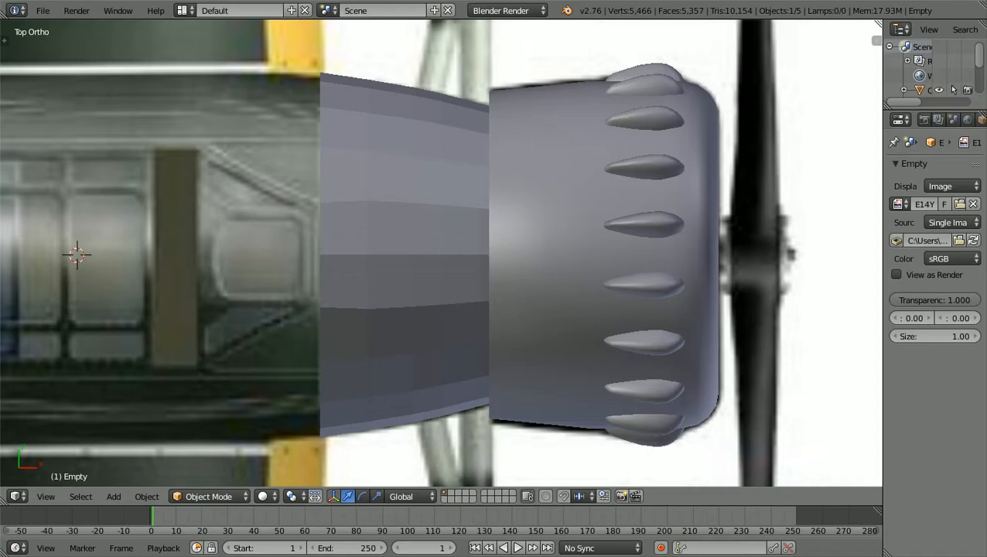
{"action": "key", "text": "KP_1"}
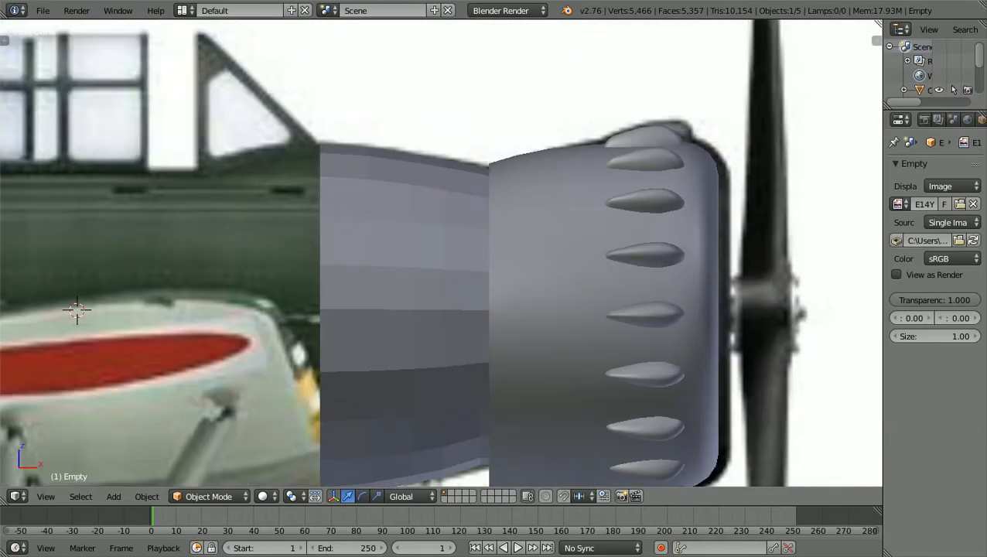
{"action": "middle_click_drag", "start_coordinate": [76, 309], "coordinate": [239, 383], "text": "shift"}
{"action": "scroll", "coordinate": [441, 253], "scroll_direction": "up", "scroll_amount": 5}
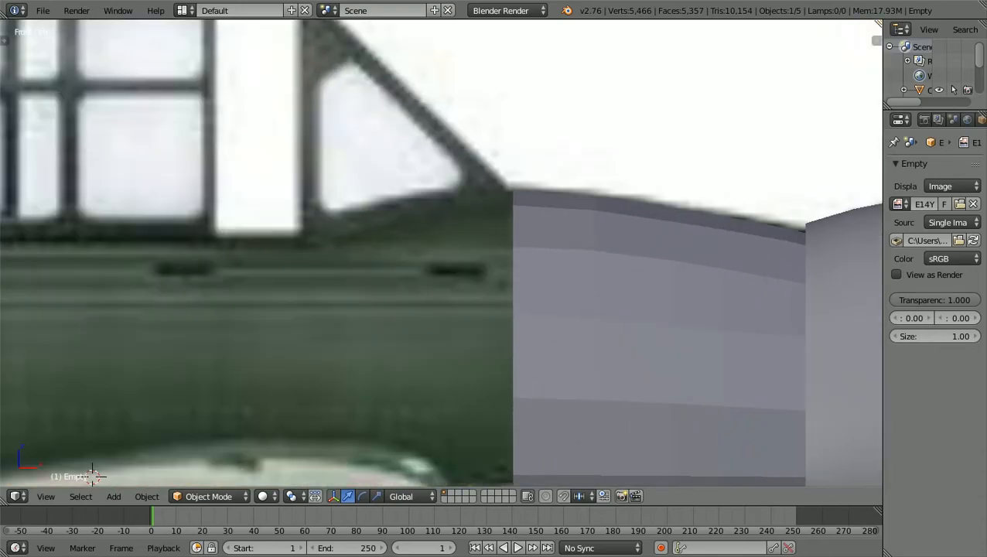
{"action": "scroll", "coordinate": [441, 253], "scroll_direction": "down", "scroll_amount": 2}
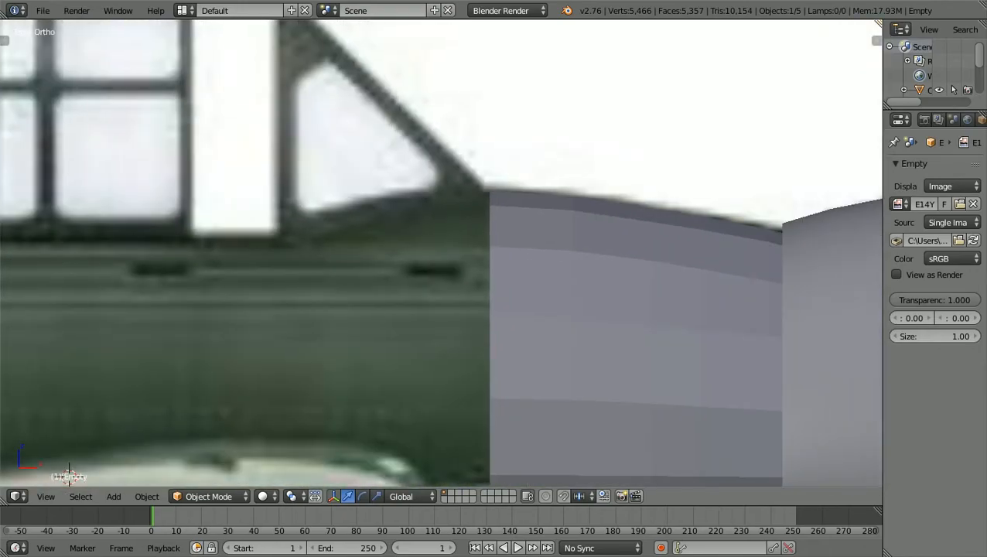
{"action": "scroll", "coordinate": [441, 253], "scroll_direction": "down", "scroll_amount": 7}
{"action": "middle_click_drag", "start_coordinate": [441, 253], "coordinate": [371, 253], "text": "shift"}
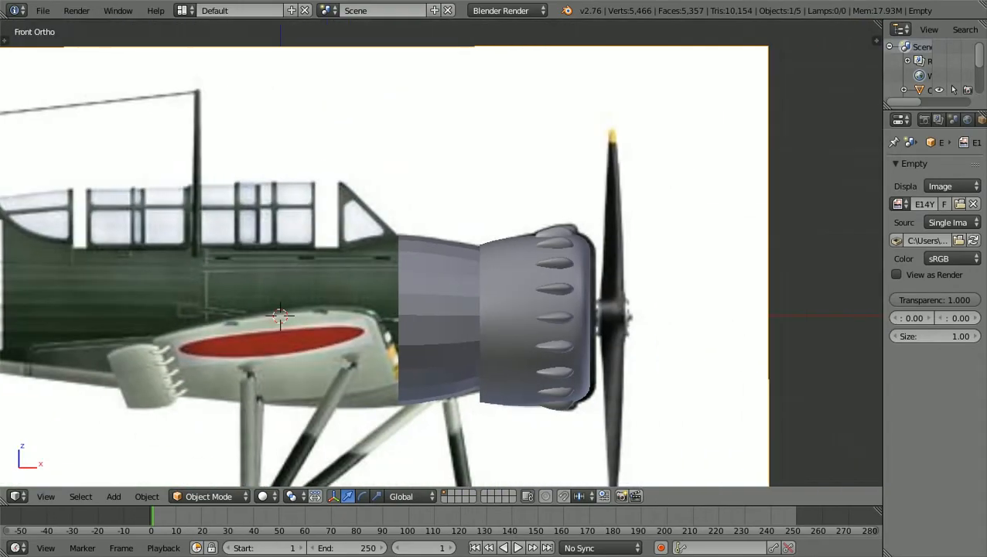
Nudge the side reference image very slightly along X to align the windshield base with the fuselage section's rear edge
{"action": "middle_click_drag", "start_coordinate": [441, 253], "coordinate": [487, 253], "text": "shift"}
{"action": "scroll", "coordinate": [441, 253], "scroll_direction": "up", "scroll_amount": 4}
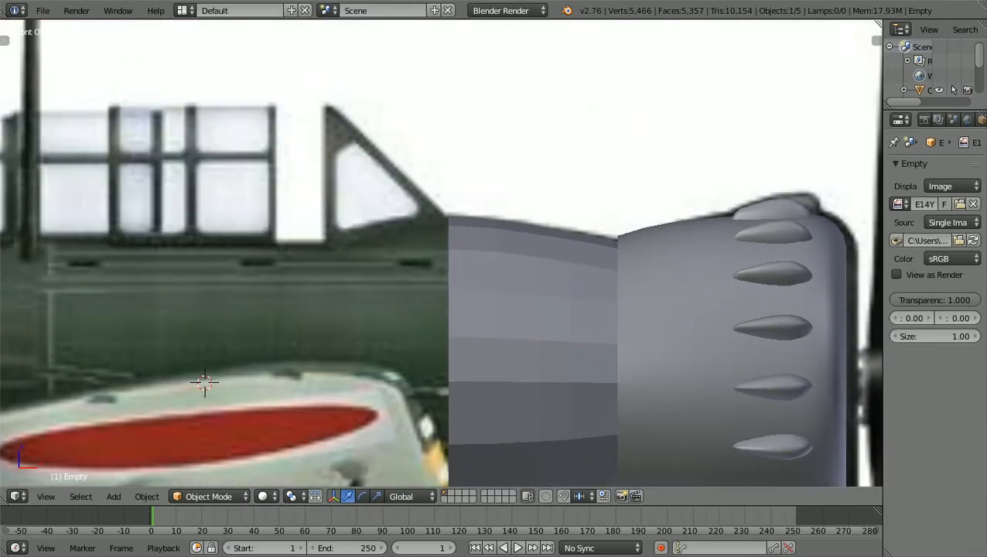
{"action": "key", "text": "g"}
{"action": "key", "text": "x"}
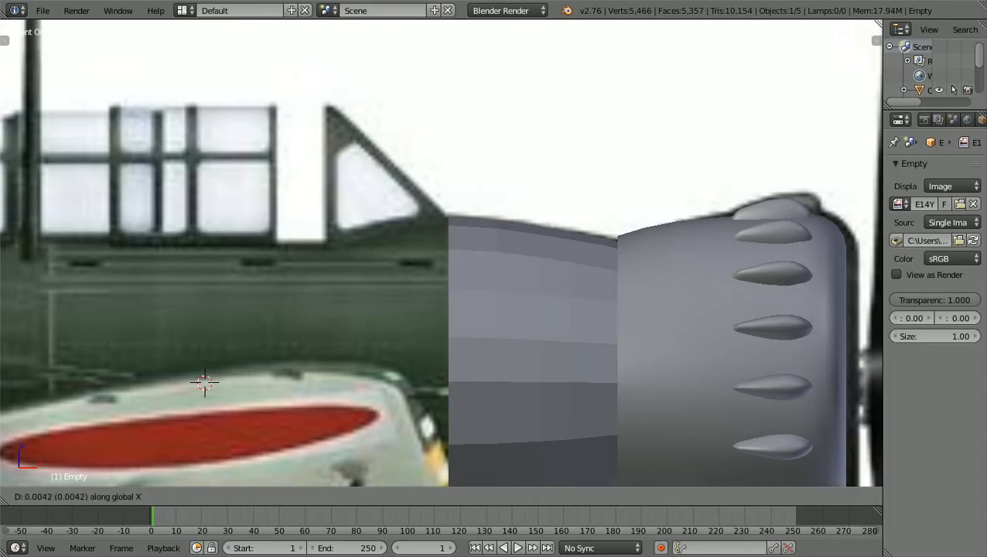
{"action": "key", "text": "Return"}
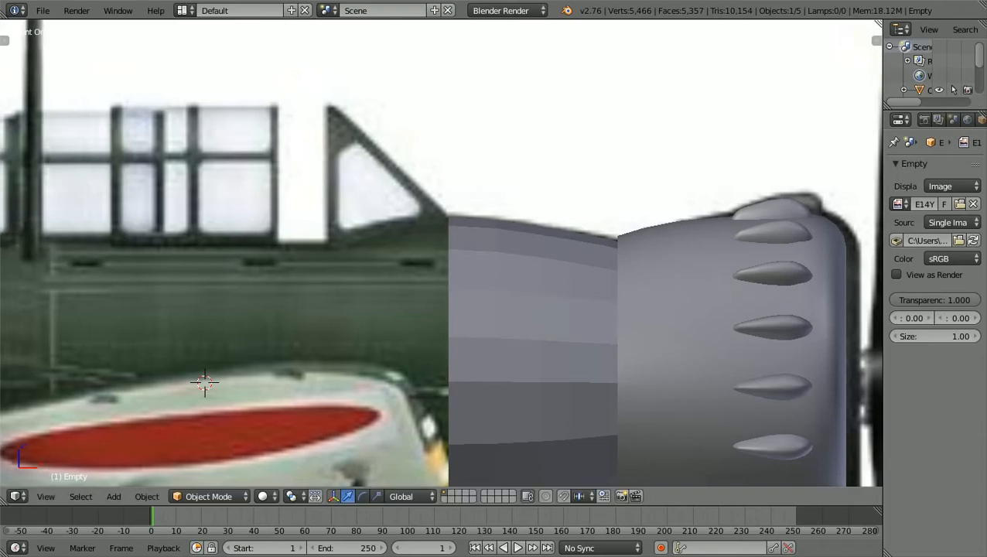
Examine the fuselage section's underside, the cowling and the whole aircraft profile against the side reference in the front view
{"action": "scroll", "coordinate": [440, 253], "scroll_direction": "down", "scroll_amount": 6}
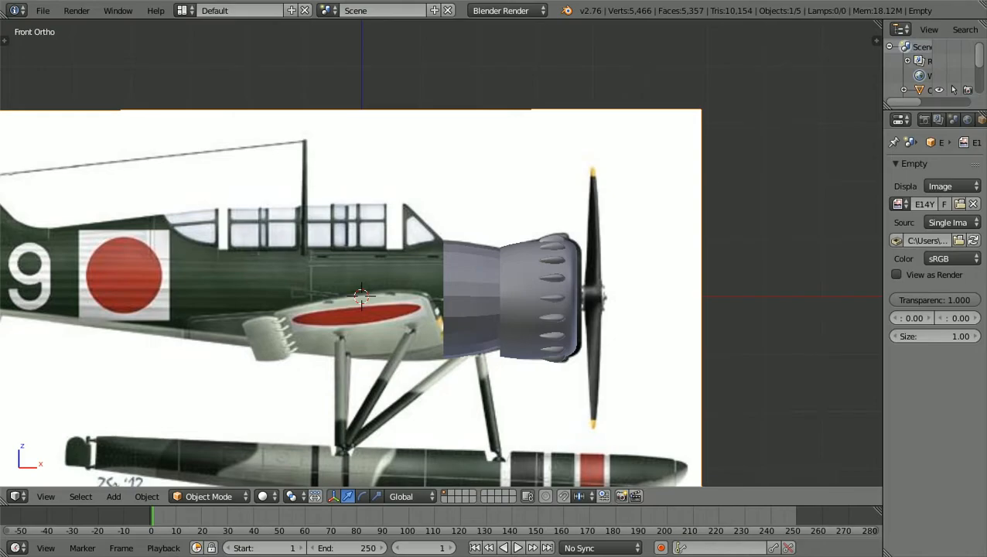
{"action": "scroll", "coordinate": [441, 253], "scroll_direction": "down", "scroll_amount": 5, "text": "shift"}
{"action": "scroll", "coordinate": [441, 253], "scroll_direction": "up", "scroll_amount": 7}
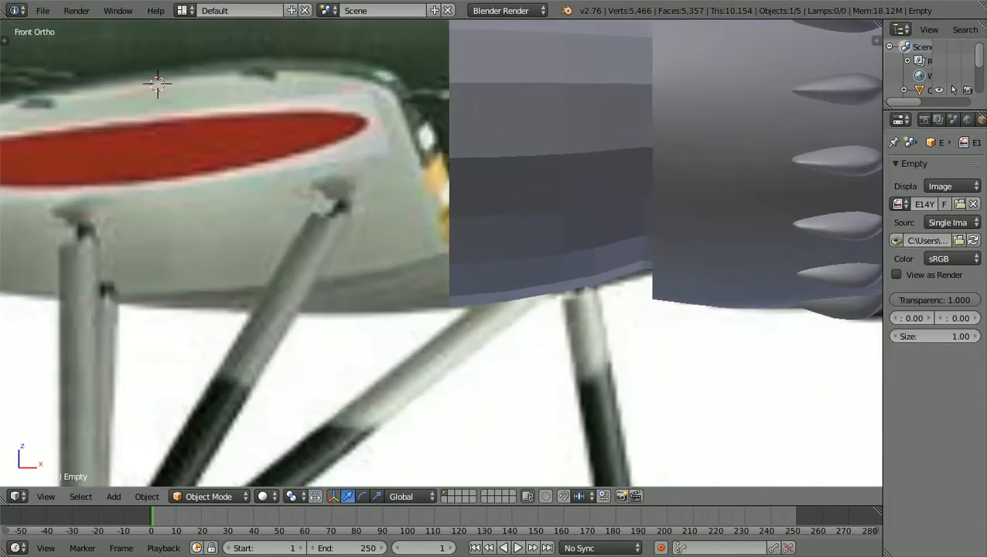
{"action": "scroll", "coordinate": [441, 253], "scroll_direction": "up", "scroll_amount": 2}
{"action": "scroll", "coordinate": [202, 110], "scroll_direction": "down", "scroll_amount": 4}
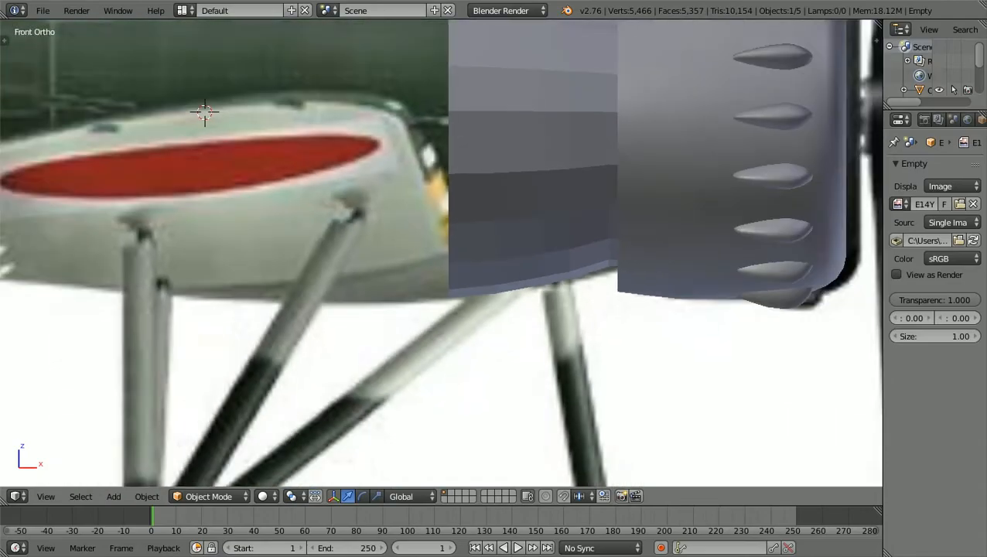
{"action": "middle_click_drag", "start_coordinate": [275, 157], "coordinate": [277, 282], "text": "shift"}
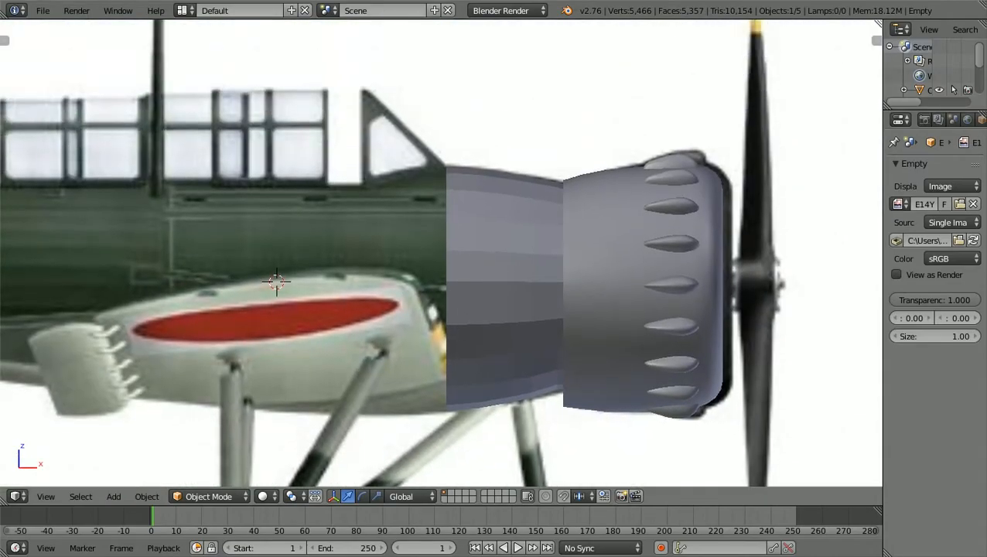
{"action": "scroll", "coordinate": [276, 282], "scroll_direction": "down", "scroll_amount": 2}
{"action": "scroll", "coordinate": [304, 277], "scroll_direction": "up", "scroll_amount": 1}
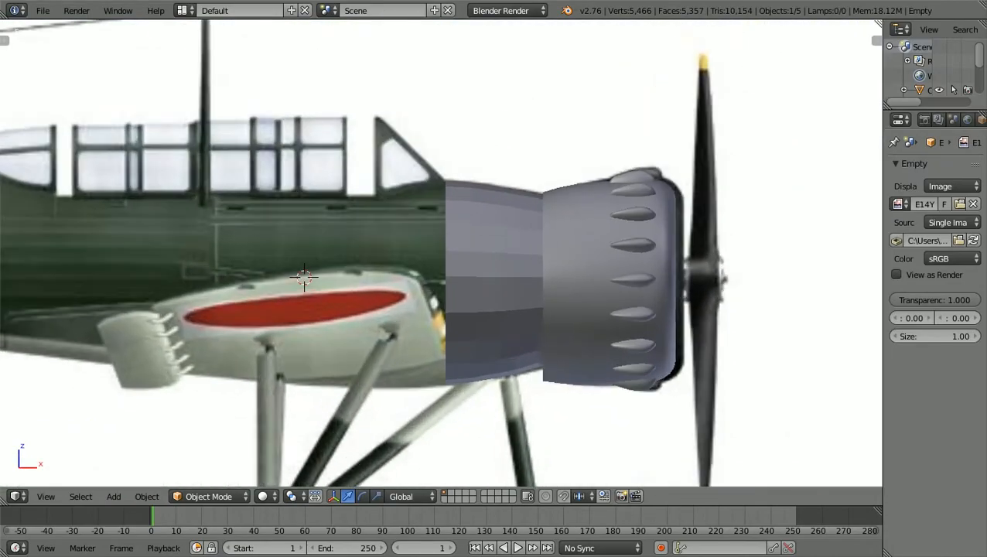
{"action": "scroll", "coordinate": [305, 277], "scroll_direction": "down", "scroll_amount": 3}
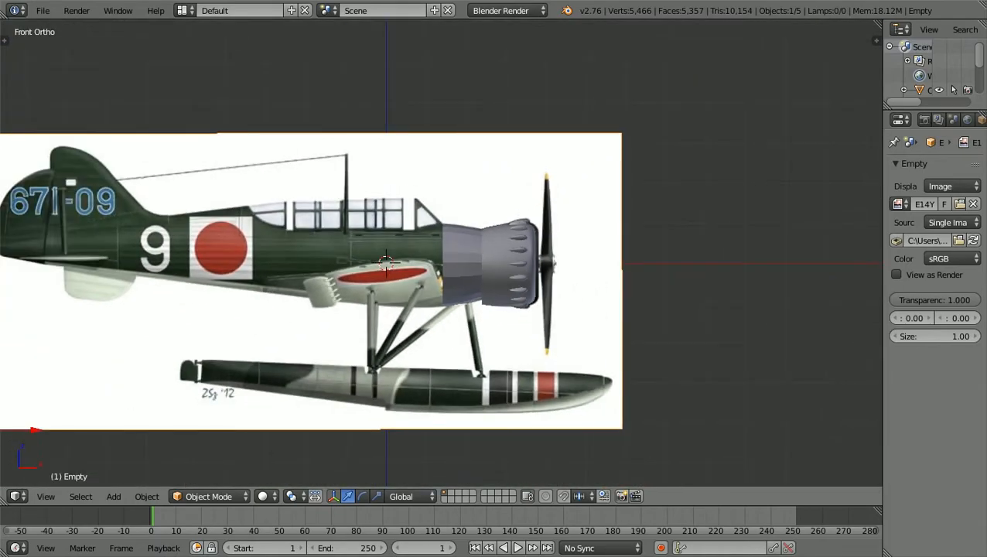
{"action": "scroll", "coordinate": [386, 264], "scroll_direction": "down", "scroll_amount": 2}
{"action": "scroll", "coordinate": [362, 266], "scroll_direction": "up", "scroll_amount": 4}
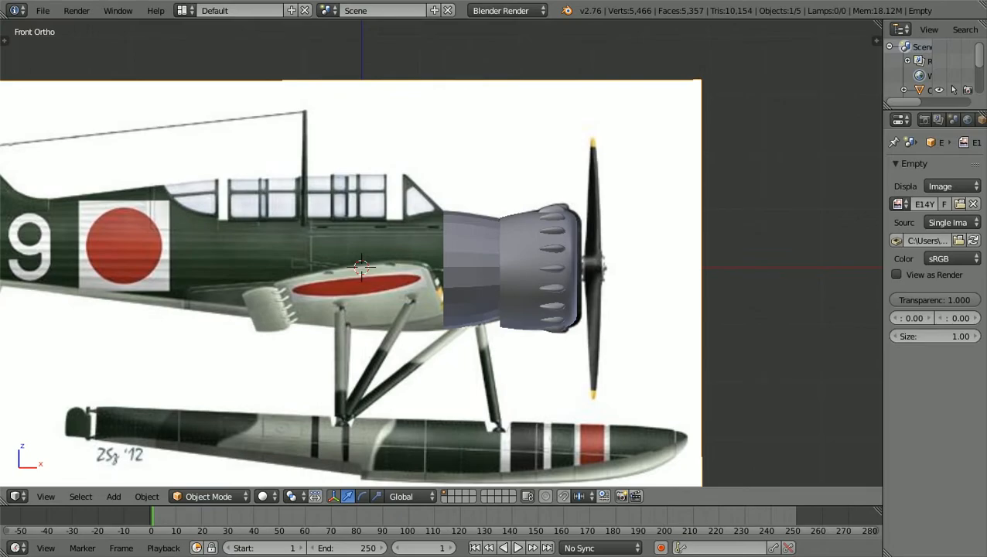
{"action": "scroll", "coordinate": [367, 265], "scroll_direction": "down", "scroll_amount": 1}
{"action": "scroll", "coordinate": [374, 265], "scroll_direction": "down", "scroll_amount": 1}
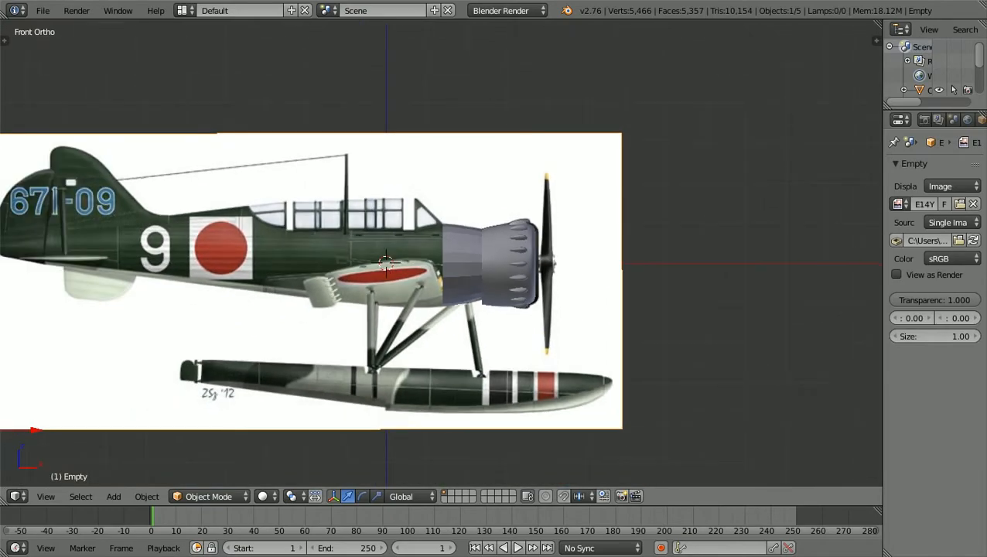
{"action": "middle_click_drag", "start_coordinate": [386, 264], "coordinate": [502, 263], "text": "shift"}
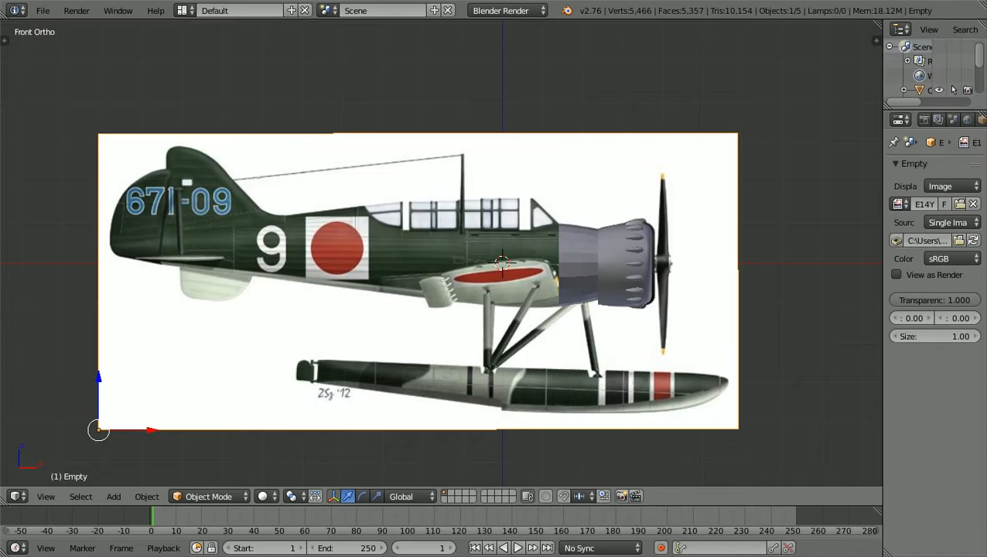
Inspect the fuselage section's rear edge against the top reference image in the top view
{"action": "key", "text": "KP_7"}
{"action": "scroll", "coordinate": [441, 253], "scroll_direction": "up", "scroll_amount": 4, "text": "ctrl"}
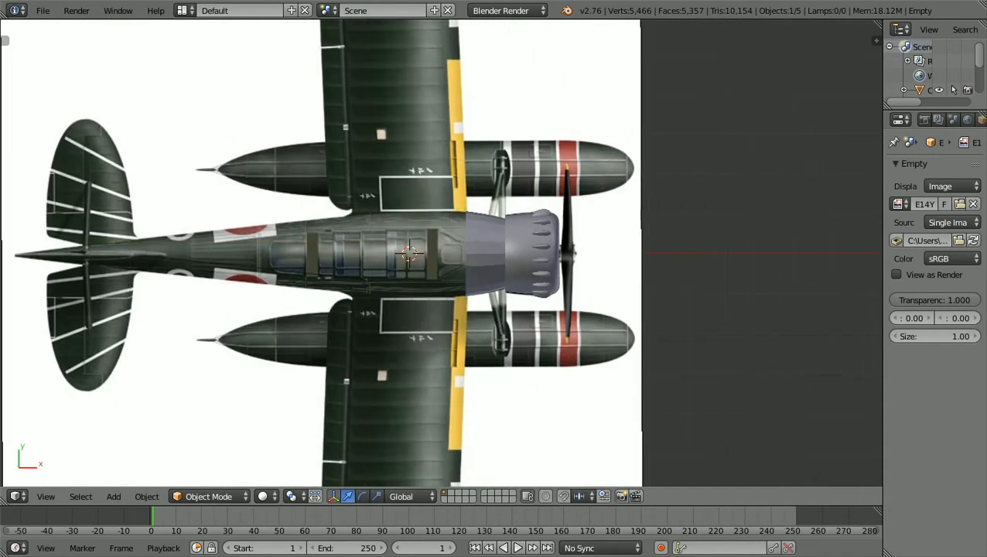
{"action": "scroll", "coordinate": [442, 253], "scroll_direction": "up", "scroll_amount": 4}
{"action": "scroll", "coordinate": [441, 253], "scroll_direction": "up", "scroll_amount": 4}
{"action": "scroll", "coordinate": [441, 253], "scroll_direction": "up", "scroll_amount": 4, "text": "ctrl"}
{"action": "scroll", "coordinate": [441, 253], "scroll_direction": "up", "scroll_amount": 1}
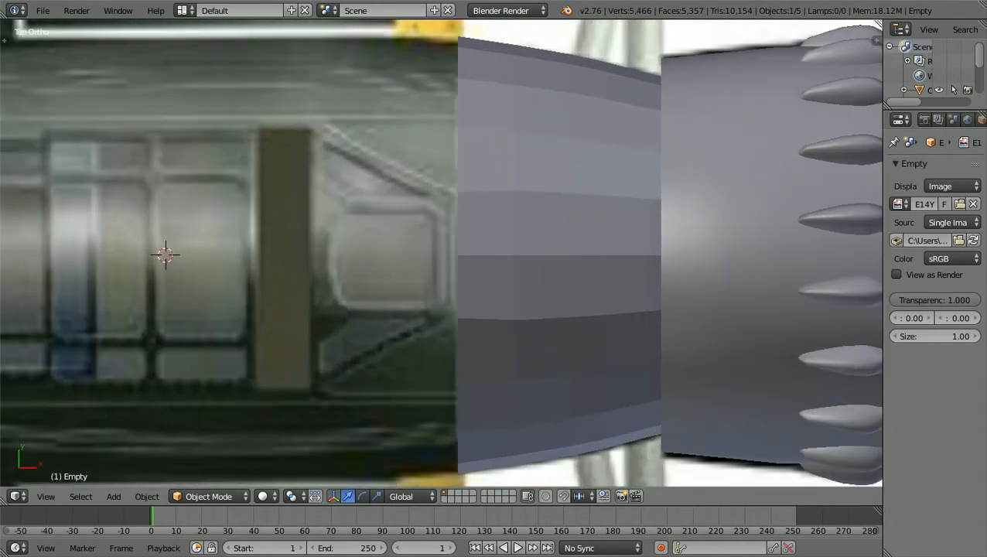
{"action": "scroll", "coordinate": [438, 254], "scroll_direction": "up", "scroll_amount": 1}
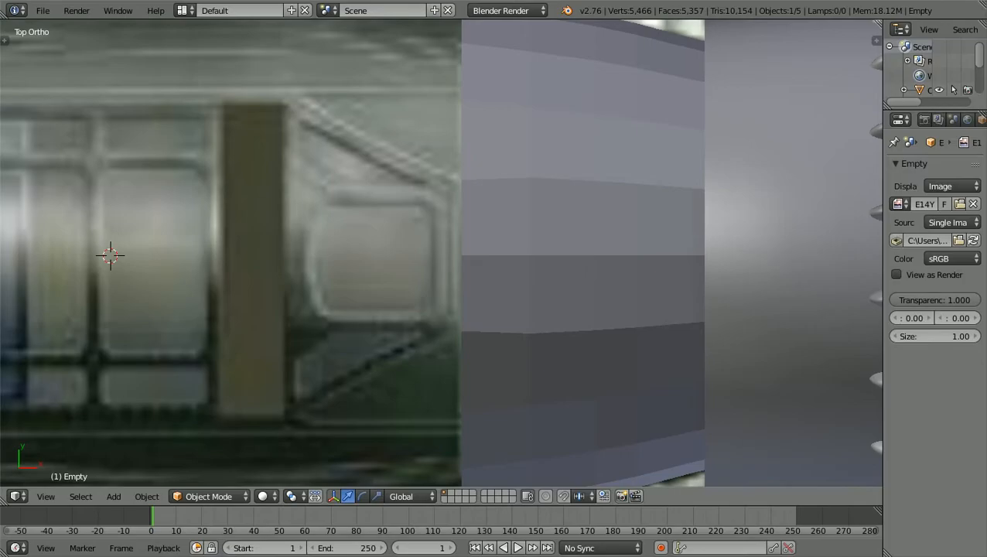
Select the fuselage section behind the cowling and switch it to Edit Mode in the top view
{"action": "left_click", "coordinate": [209, 496]}
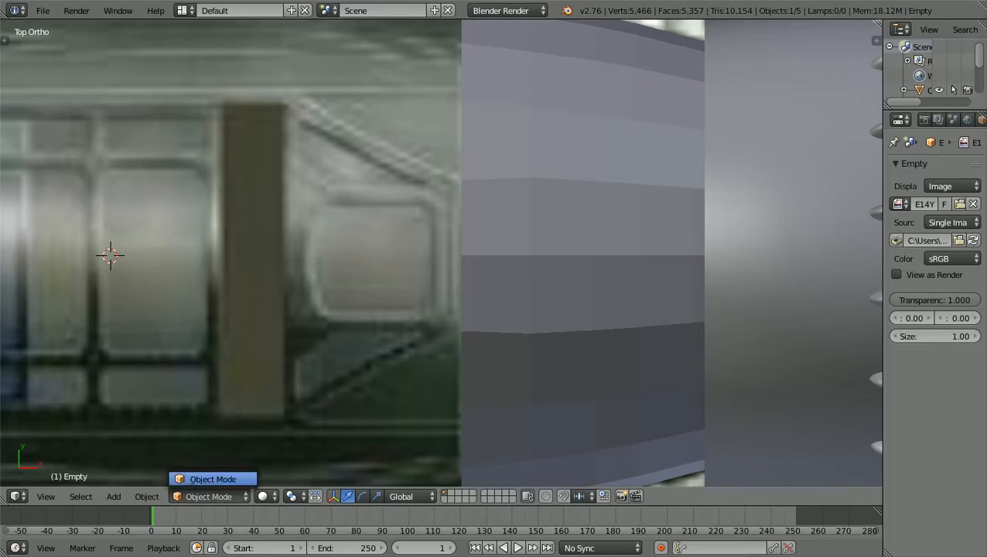
{"action": "right_click", "coordinate": [580, 255]}
{"action": "scroll", "coordinate": [442, 253], "scroll_direction": "down", "scroll_amount": 7}
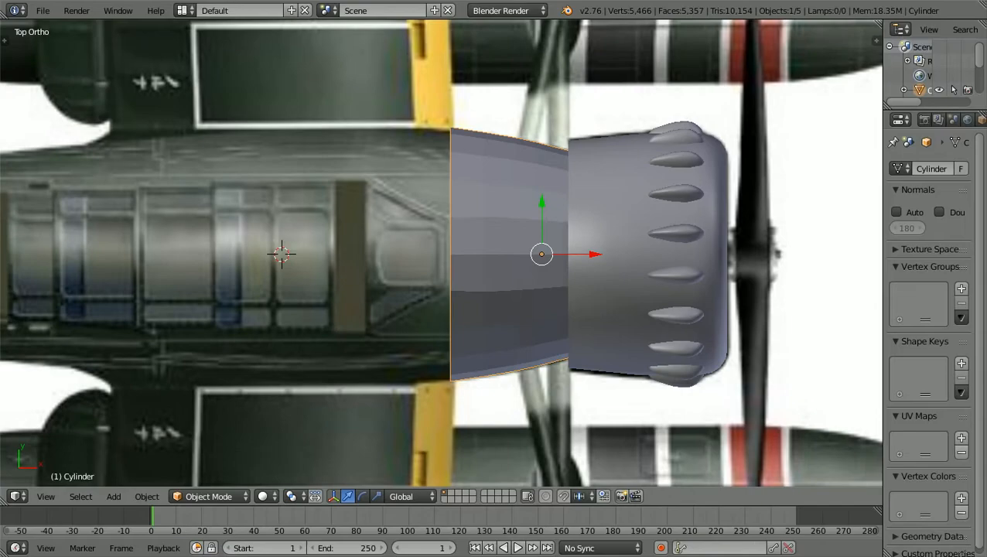
{"action": "scroll", "coordinate": [441, 253], "scroll_direction": "up", "scroll_amount": 2}
{"action": "scroll", "coordinate": [441, 253], "scroll_direction": "up", "scroll_amount": 3}
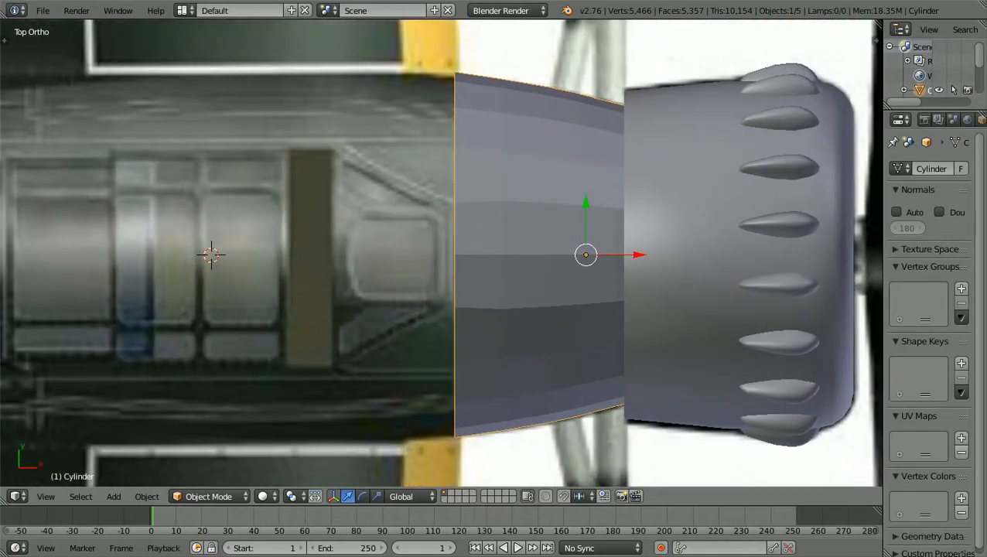
{"action": "left_click", "coordinate": [209, 496]}
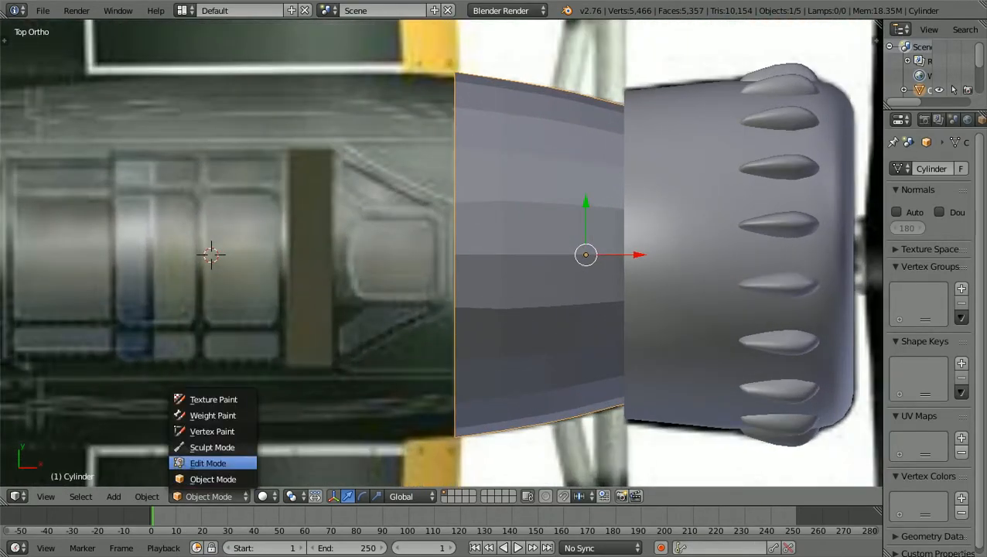
{"action": "left_click", "coordinate": [209, 463]}
{"action": "scroll", "coordinate": [441, 253], "scroll_direction": "up", "scroll_amount": 1}
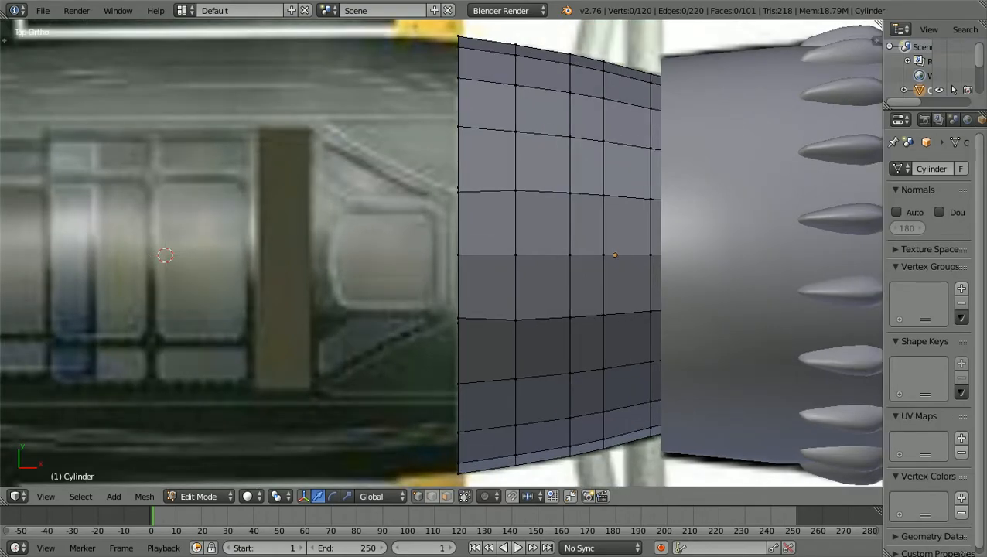
{"action": "scroll", "coordinate": [441, 253], "scroll_direction": "down", "scroll_amount": 1}
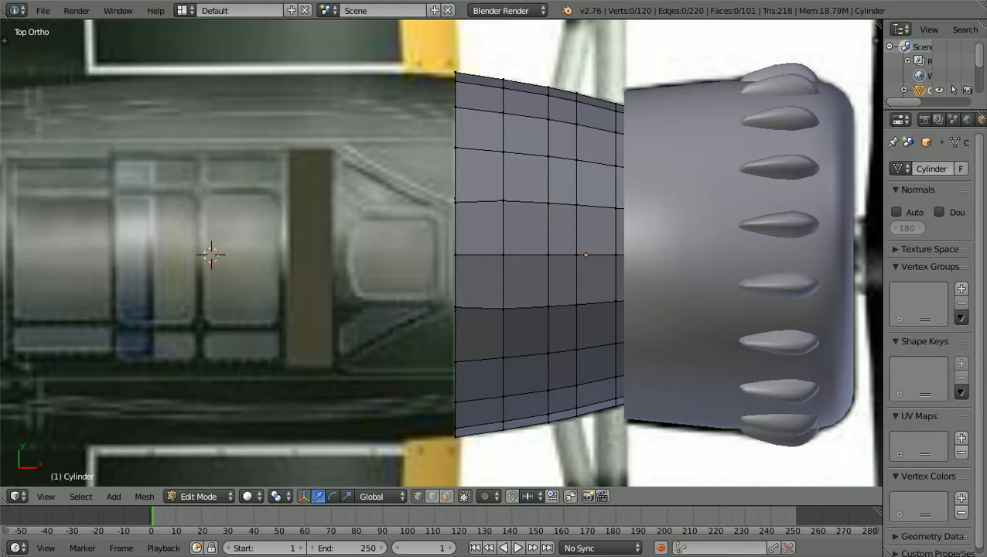
Select the fuselage section's whole open rear edge loop except the middle segment at the top, leaving the gap between its two sides
{"action": "key", "text": "alt+z"}
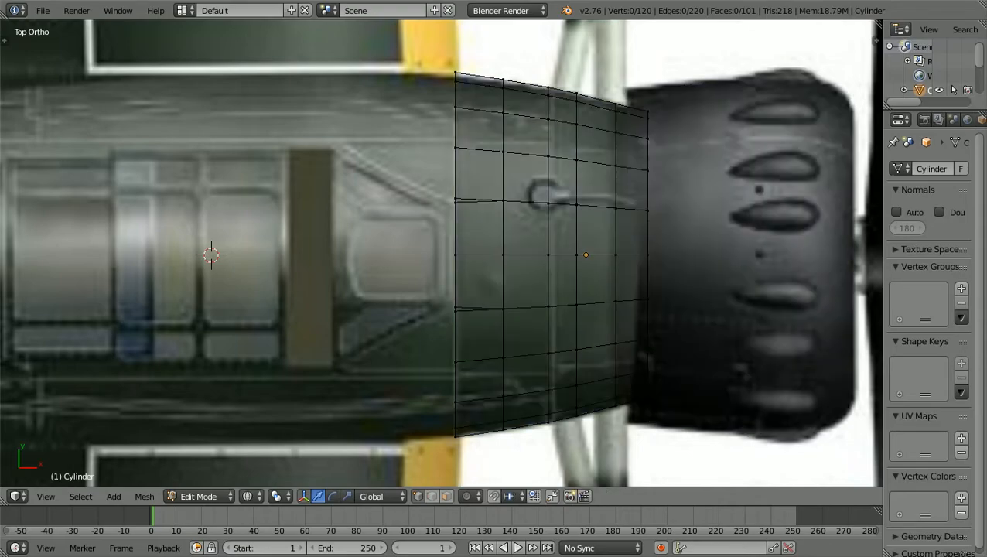
{"action": "key", "text": "b"}
{"action": "left_click_drag", "start_coordinate": [438, 450], "coordinate": [480, 300]}
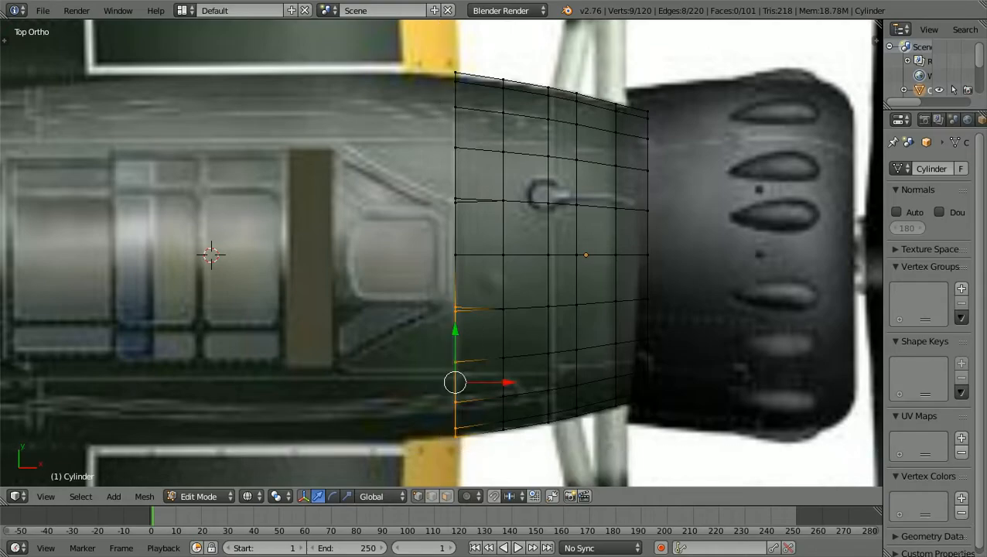
{"action": "key", "text": "b"}
{"action": "left_click_drag", "start_coordinate": [464, 216], "coordinate": [444, 64]}
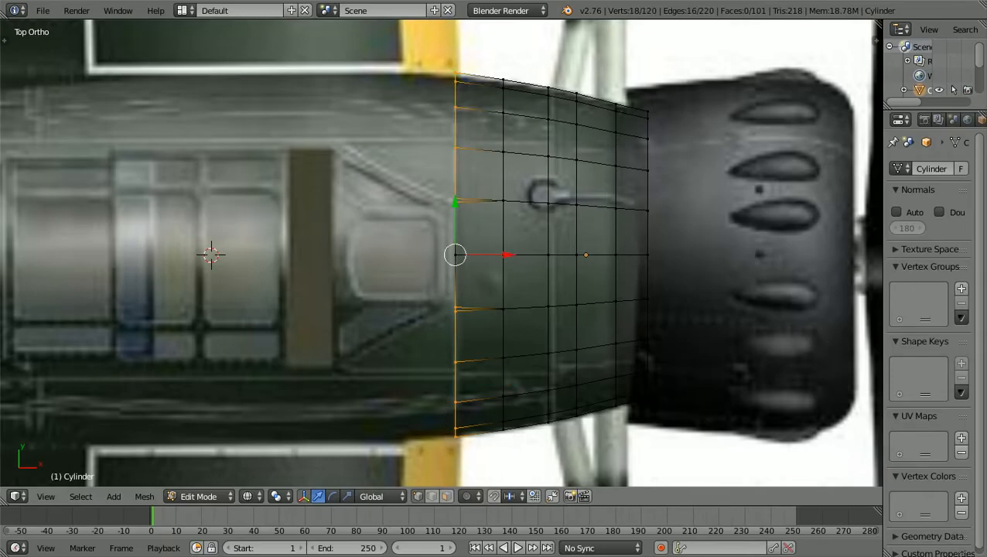
{"action": "scroll", "coordinate": [441, 254], "scroll_direction": "down", "scroll_amount": 1}
{"action": "middle_click_drag", "start_coordinate": [441, 254], "coordinate": [504, 219]}
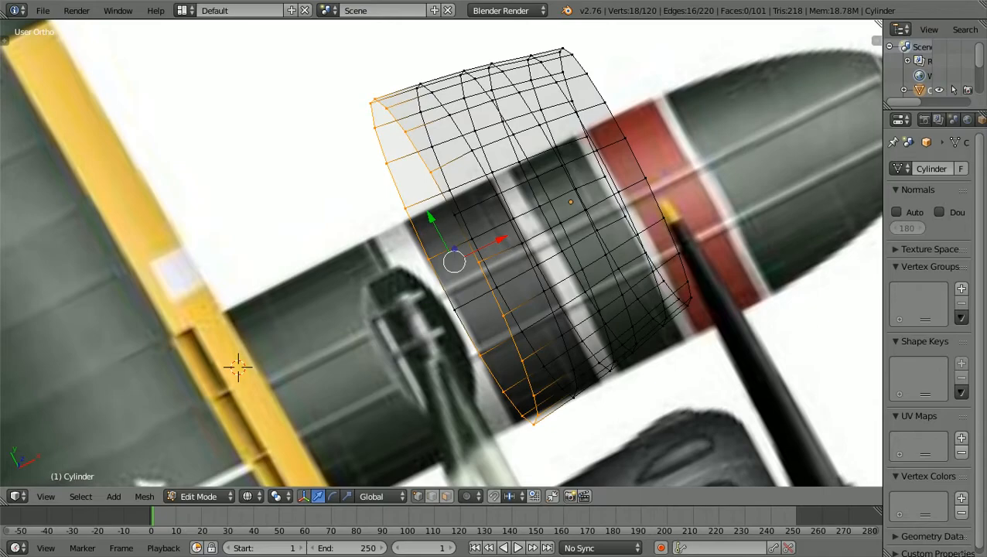
{"action": "key", "text": "b"}
{"action": "left_click_drag", "start_coordinate": [441, 338], "coordinate": [468, 297]}
{"action": "scroll", "coordinate": [467, 296], "scroll_direction": "down", "scroll_amount": 1}
{"action": "key", "text": "KP_7"}
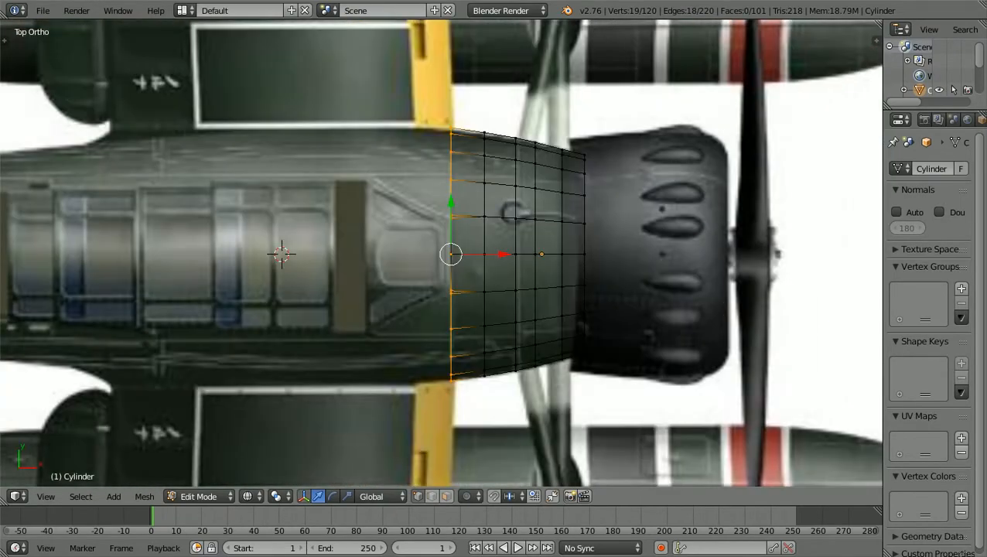
Extrude the selected rear edge about -0.346 along X and scale it about 1.03 along Y to match the top reference's fuselage width
{"action": "scroll", "coordinate": [441, 252], "scroll_direction": "up", "scroll_amount": 2}
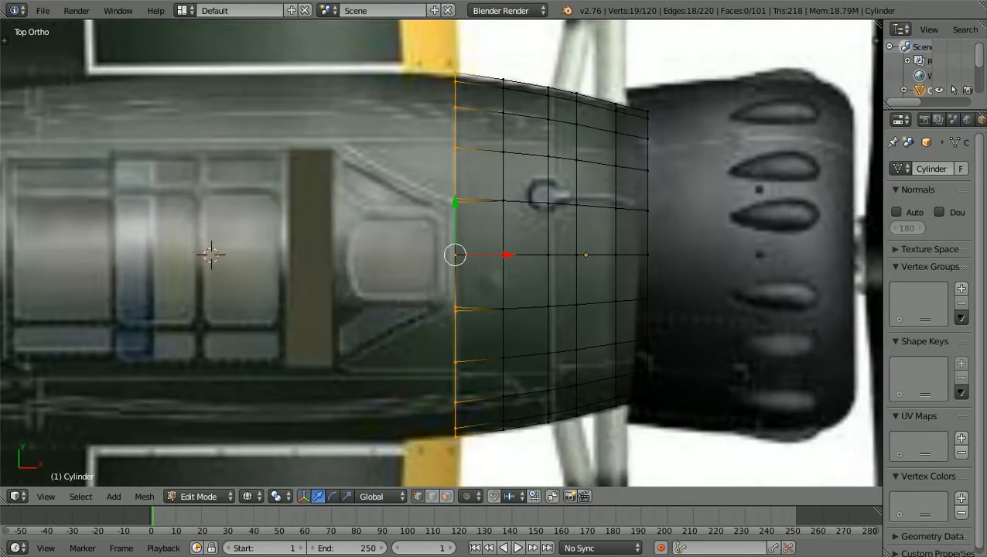
{"action": "key", "text": "e"}
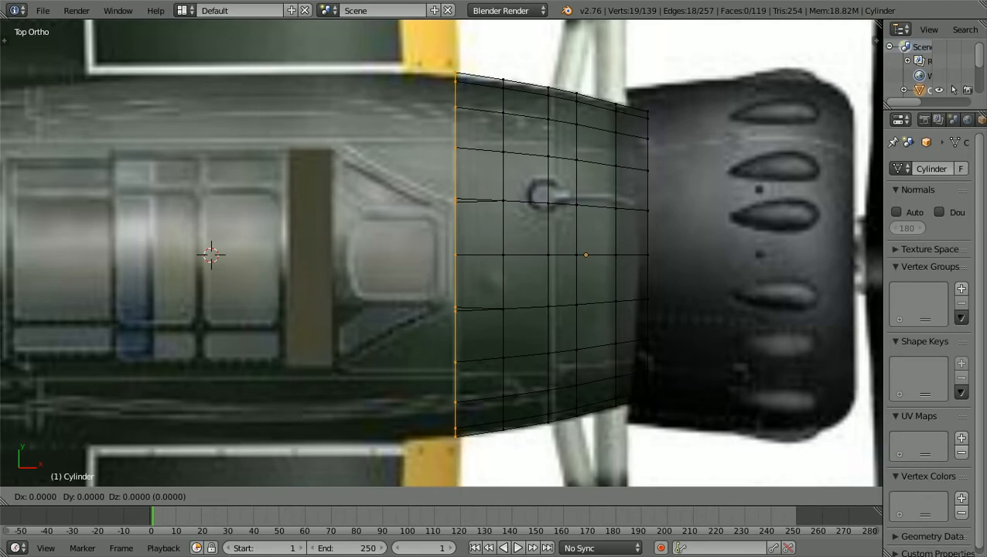
{"action": "key", "text": "x"}
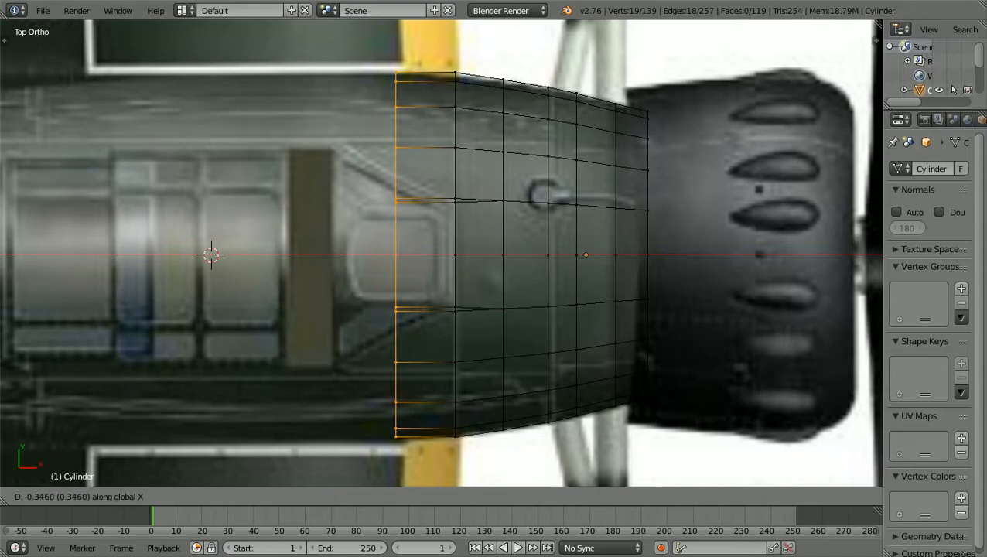
{"action": "key", "text": "Return"}
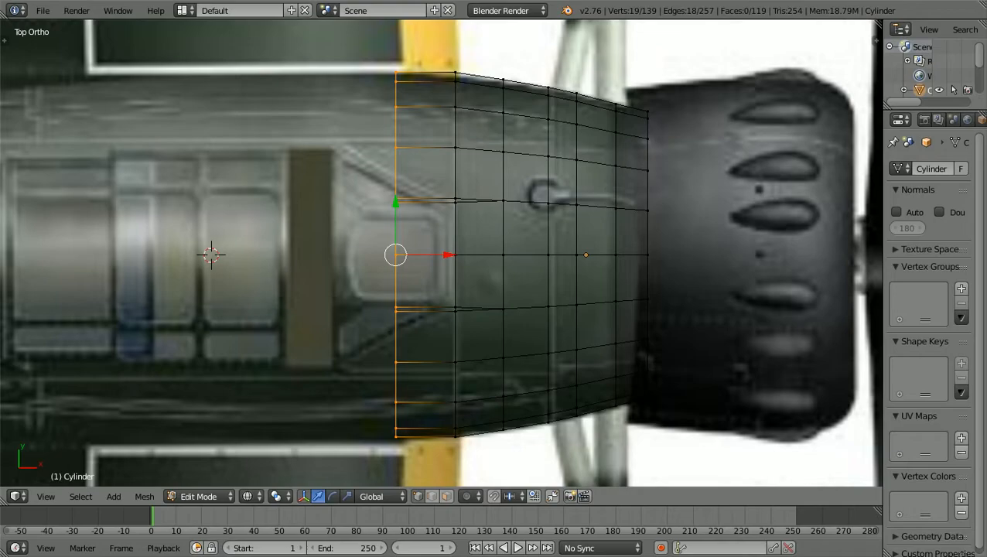
{"action": "key", "text": "s"}
{"action": "key", "text": "y"}
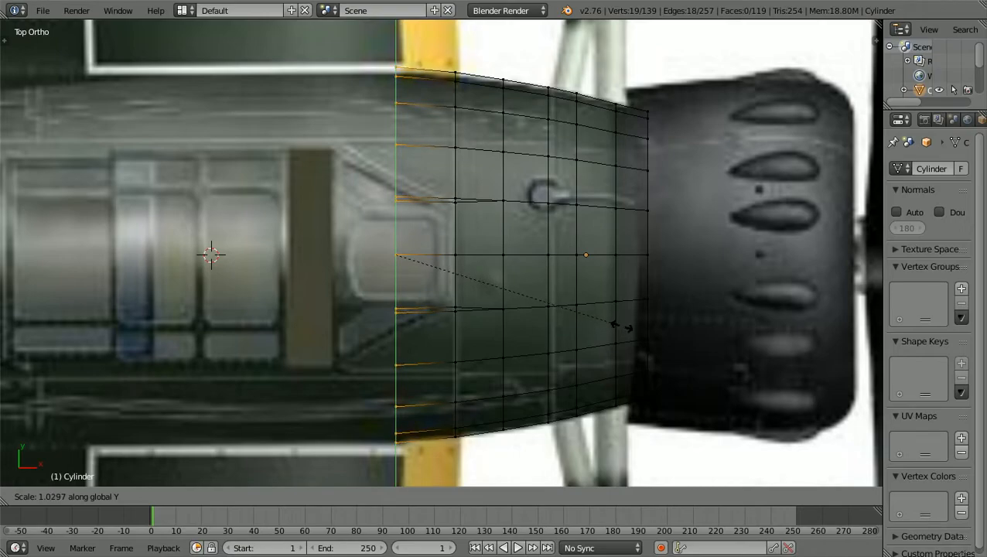
{"action": "left_click", "coordinate": [620, 328]}
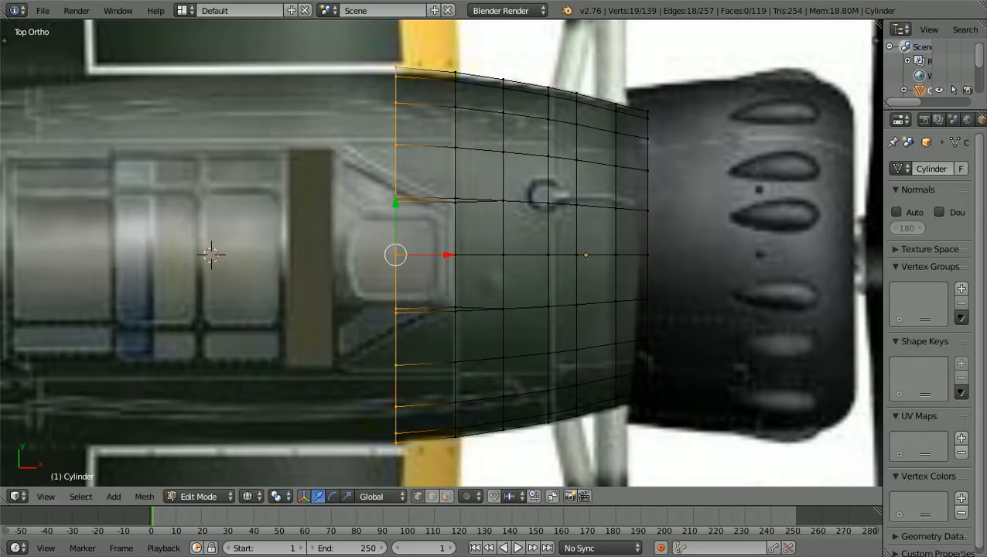
Select only the two upper corner vertices of the extruded rear edge, one on each side of the gap
{"action": "key", "text": "z"}
{"action": "scroll", "coordinate": [621, 327], "scroll_direction": "down", "scroll_amount": 1}
{"action": "middle_click_drag", "start_coordinate": [621, 328], "coordinate": [720, 263]}
{"action": "middle_click_drag", "start_coordinate": [479, 286], "coordinate": [384, 236]}
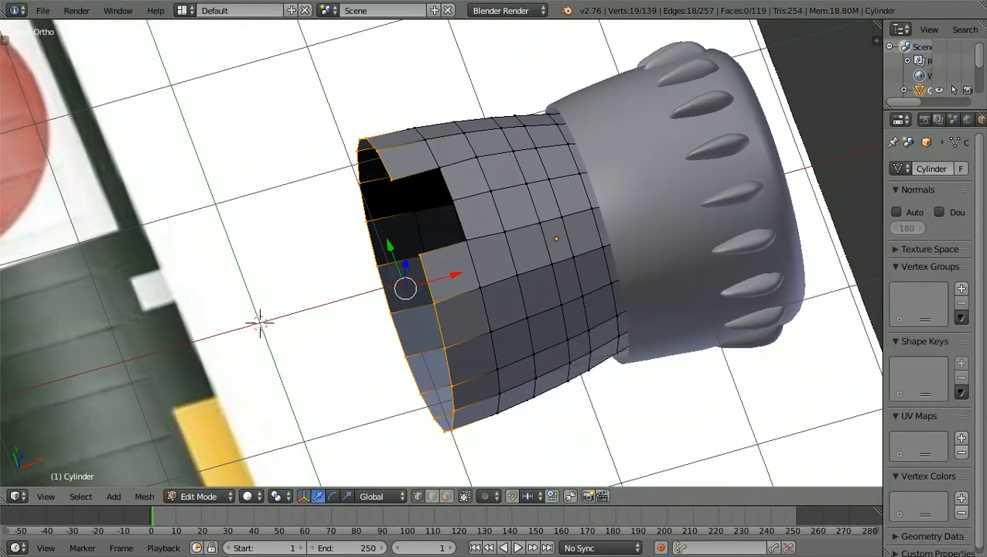
{"action": "key", "text": "KP_7"}
{"action": "scroll", "coordinate": [441, 254], "scroll_direction": "up", "scroll_amount": 3}
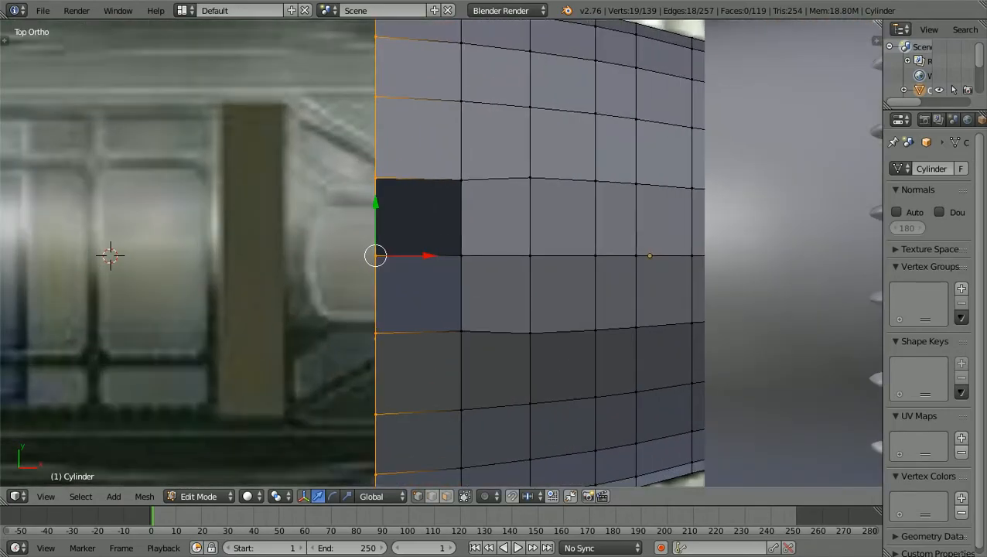
{"action": "key", "text": "a"}
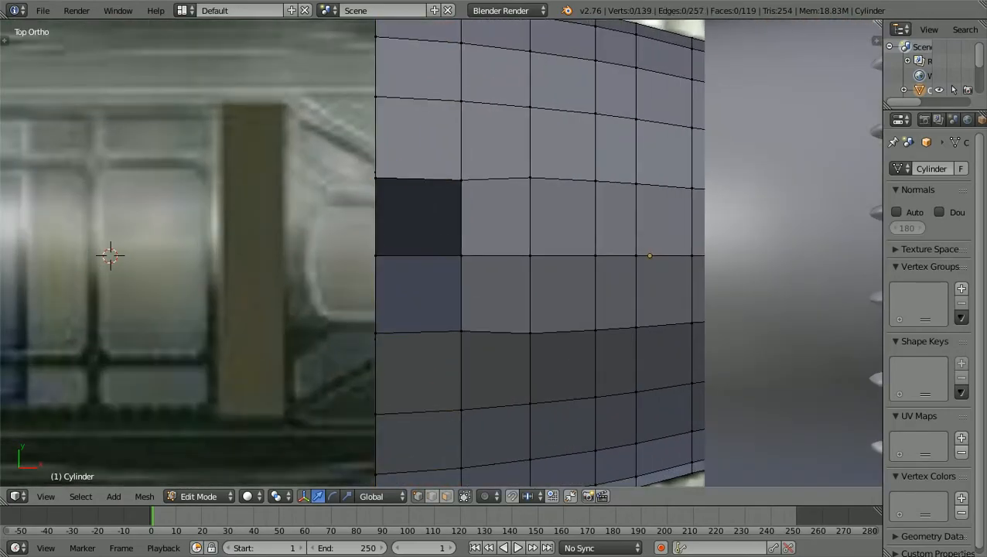
{"action": "scroll", "coordinate": [441, 254], "scroll_direction": "down", "scroll_amount": 1}
{"action": "middle_click_drag", "start_coordinate": [441, 254], "coordinate": [377, 225]}
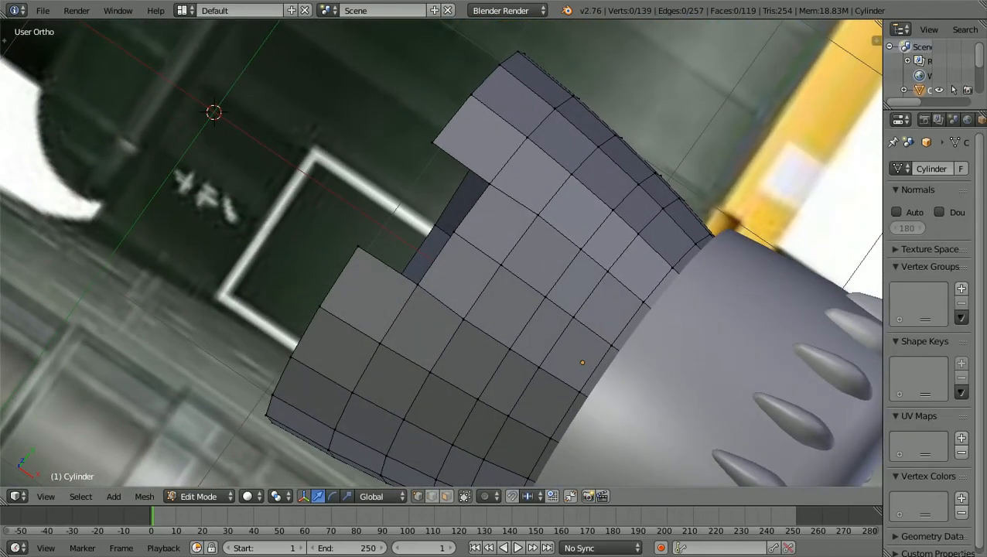
{"action": "right_click", "coordinate": [359, 245]}
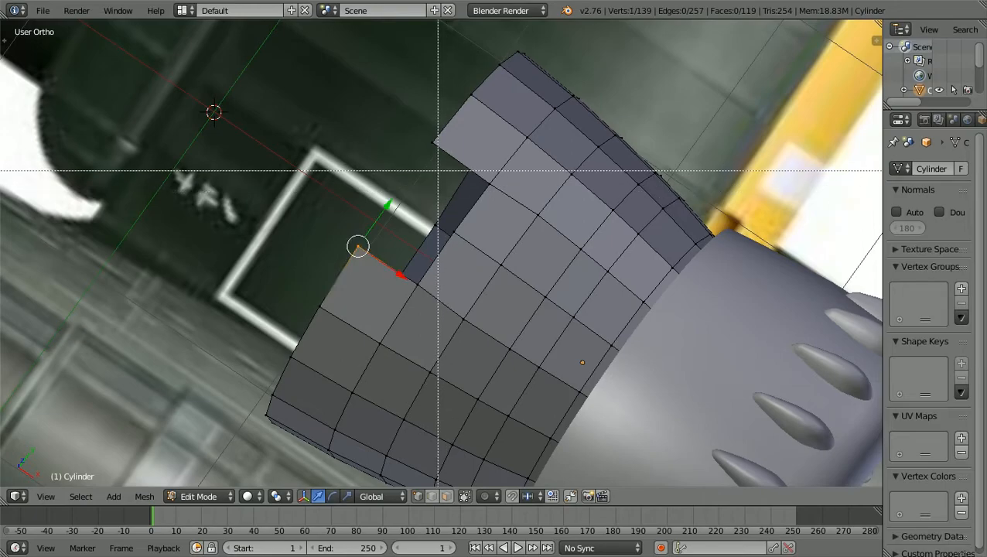
{"action": "right_click", "coordinate": [433, 143], "text": "shift"}
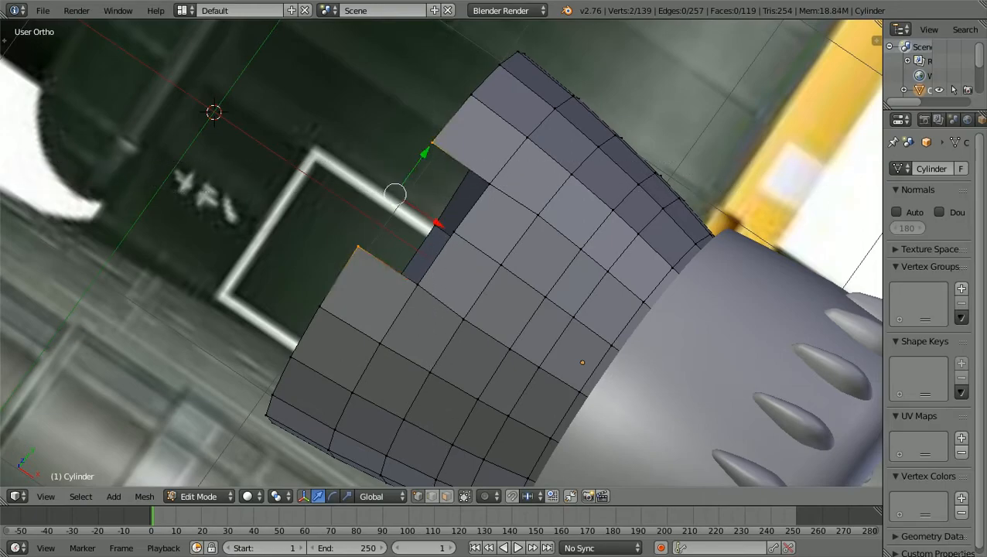
Scale the two corner vertices apart by about 1.47 along Y to follow the windshield base lines in the top reference
{"action": "key", "text": "KP_7"}
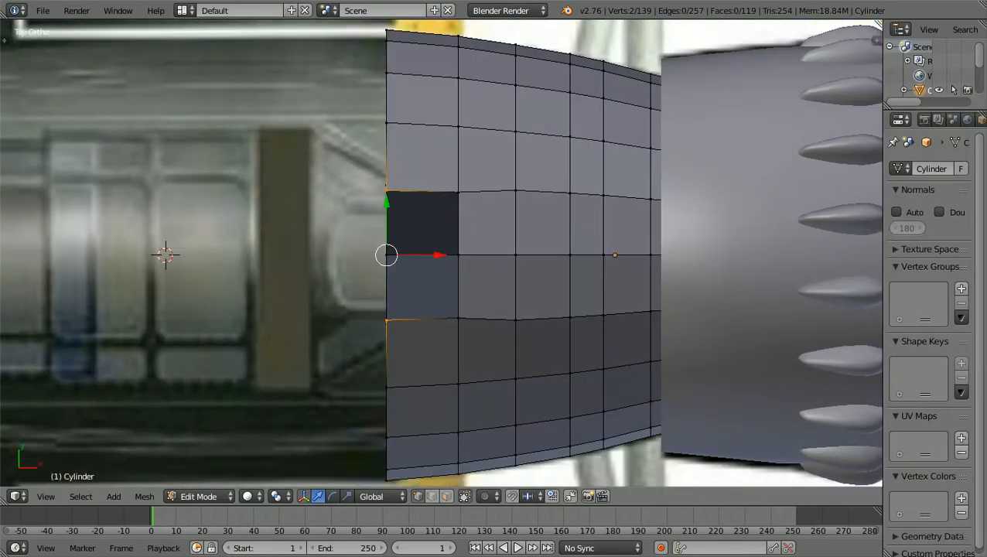
{"action": "key", "text": "z"}
{"action": "scroll", "coordinate": [441, 256], "scroll_direction": "up", "scroll_amount": 1}
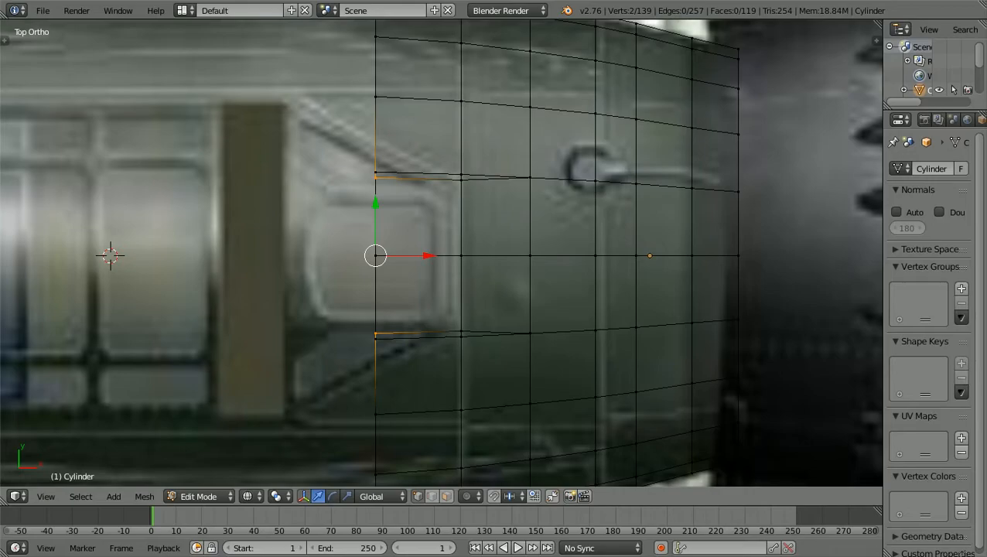
{"action": "key", "text": "s"}
{"action": "key", "text": "y"}
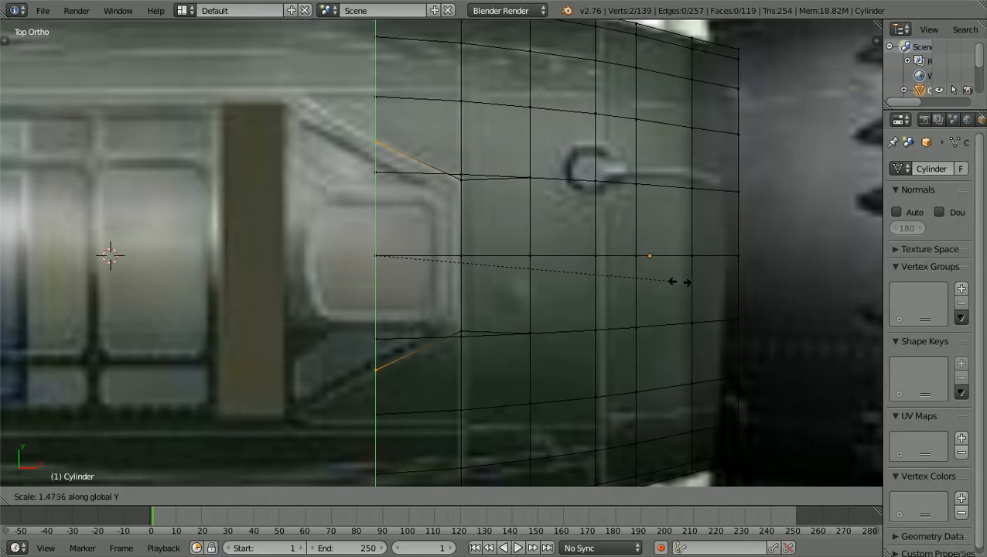
{"action": "left_click", "coordinate": [679, 282]}
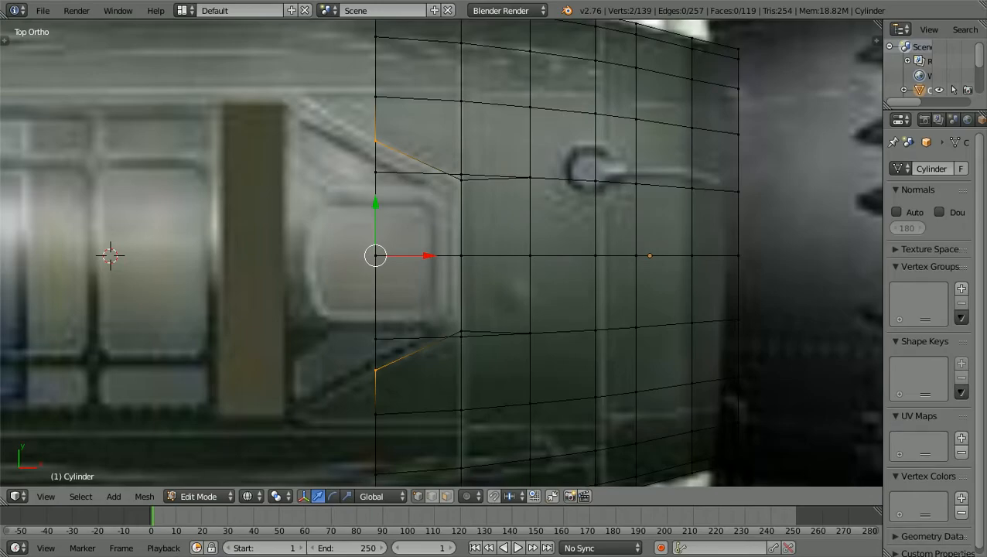
Lower the two corner vertices slightly along Z in the front view to follow the windshield's base in the side reference
{"action": "key", "text": "KP_1"}
{"action": "scroll", "coordinate": [441, 253], "scroll_direction": "down", "scroll_amount": 2}
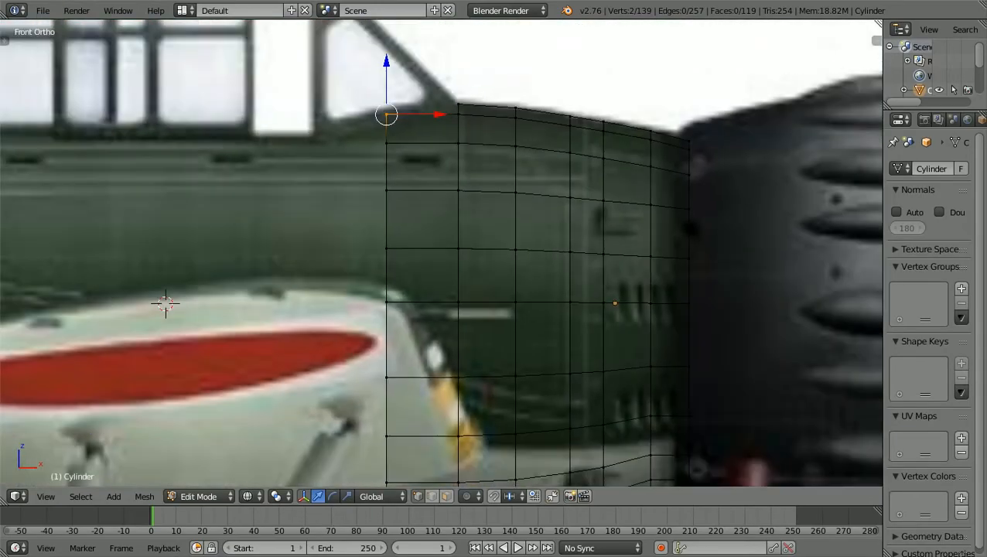
{"action": "key", "text": "z"}
{"action": "scroll", "coordinate": [441, 255], "scroll_direction": "up", "scroll_amount": 2}
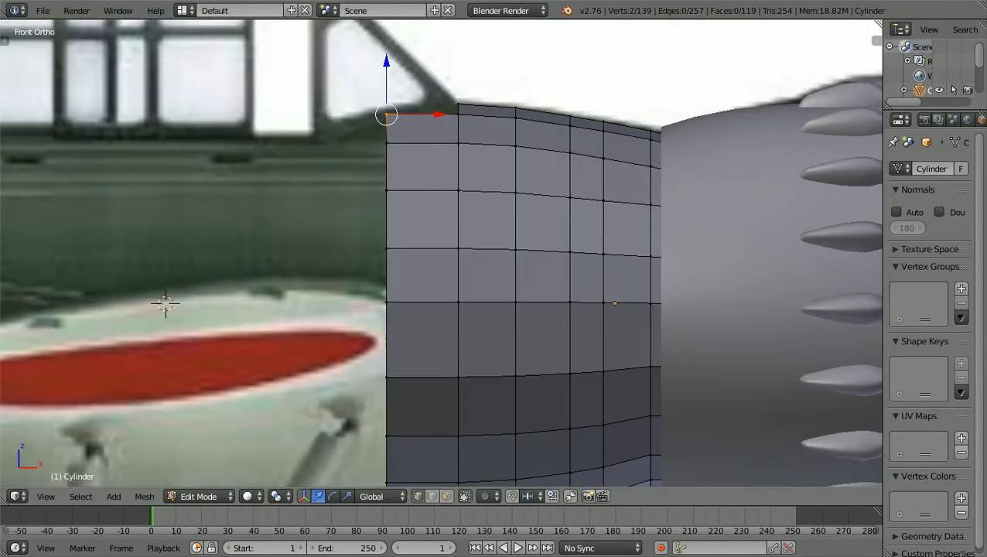
{"action": "scroll", "coordinate": [441, 253], "scroll_direction": "up", "scroll_amount": 6, "text": "shift"}
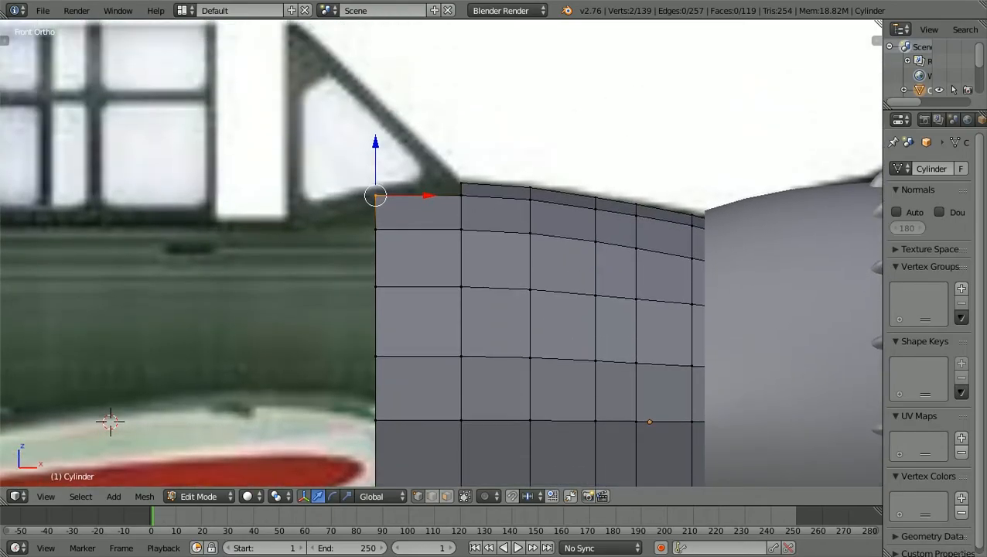
{"action": "scroll", "coordinate": [441, 253], "scroll_direction": "up", "scroll_amount": 2}
{"action": "scroll", "coordinate": [441, 253], "scroll_direction": "up", "scroll_amount": 1, "text": "shift"}
{"action": "scroll", "coordinate": [441, 253], "scroll_direction": "up", "scroll_amount": 1}
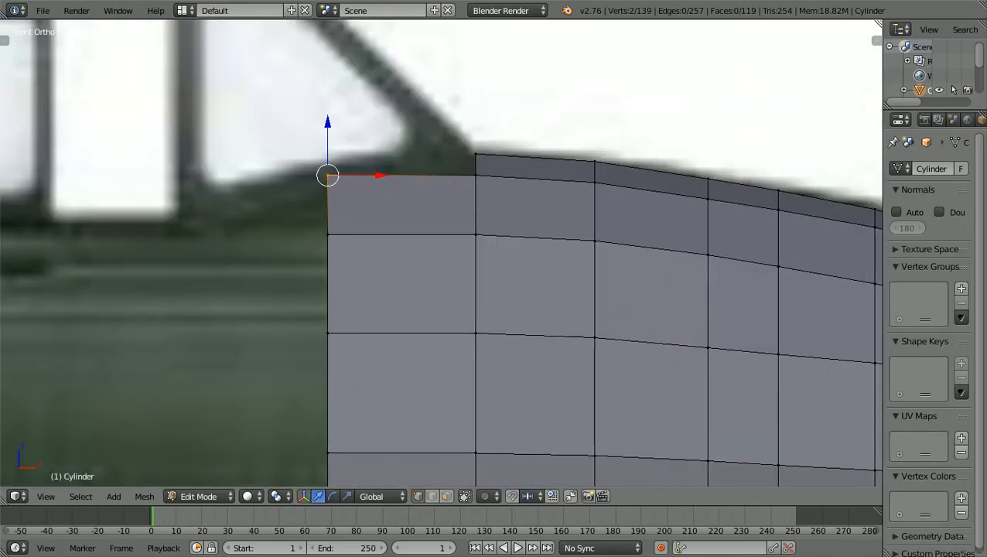
{"action": "key", "text": "g"}
{"action": "key", "text": "z"}
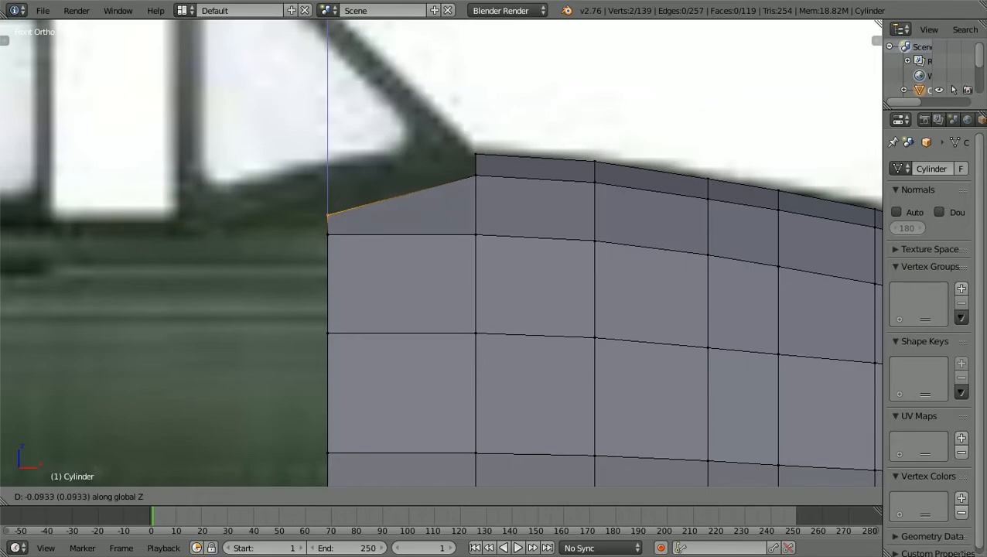
{"action": "key", "text": "Return"}
Examine the windshield cutout corner against the side reference, and inspect the deselected fuselage section with the cowling from an angle
{"action": "scroll", "coordinate": [441, 252], "scroll_direction": "down", "scroll_amount": 3}
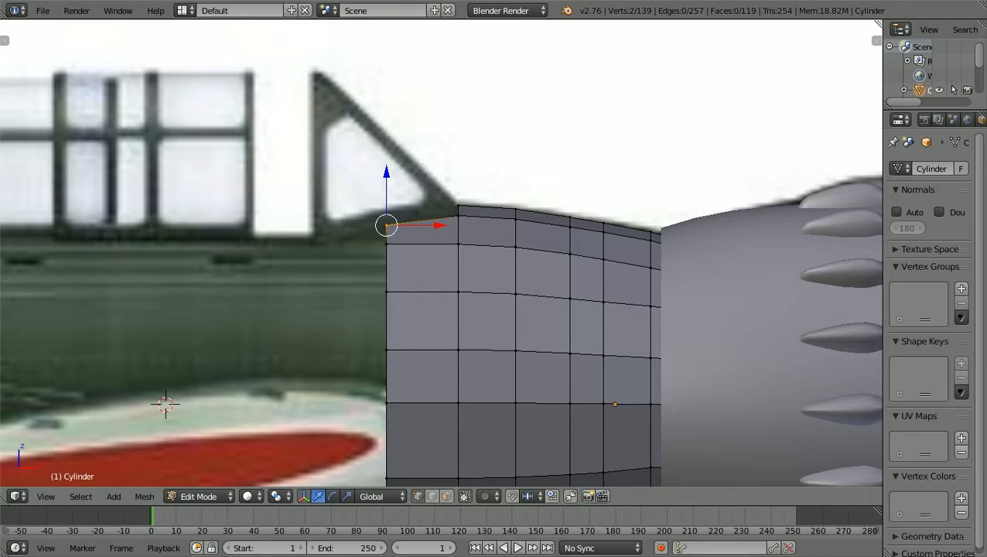
{"action": "scroll", "coordinate": [441, 252], "scroll_direction": "up", "scroll_amount": 1}
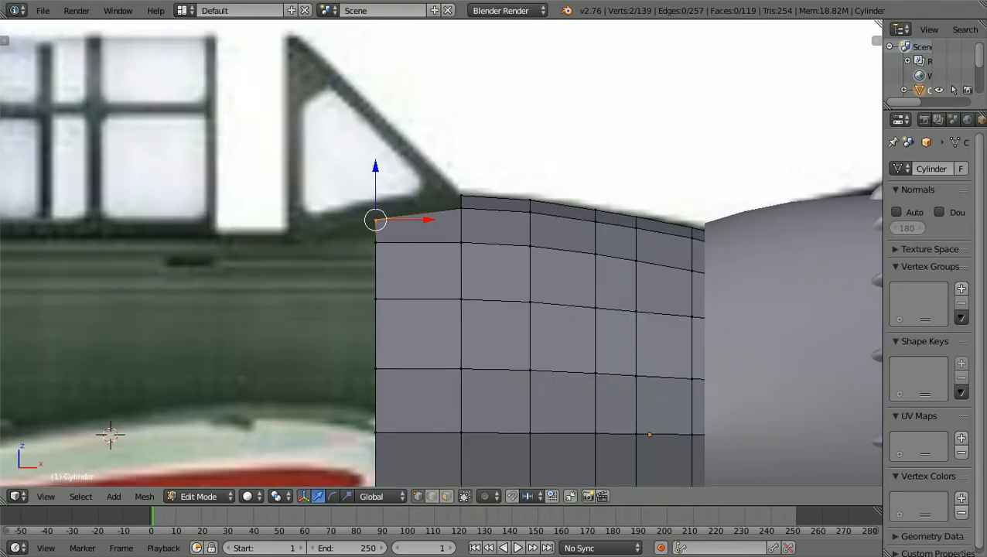
{"action": "key", "text": "KP_1"}
{"action": "scroll", "coordinate": [441, 252], "scroll_direction": "up", "scroll_amount": 1}
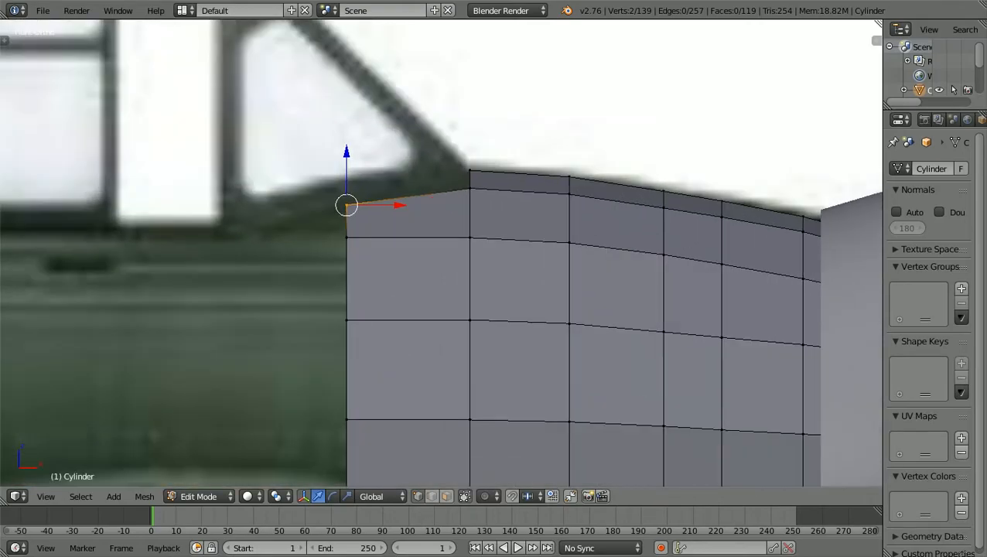
{"action": "scroll", "coordinate": [441, 253], "scroll_direction": "down", "scroll_amount": 2}
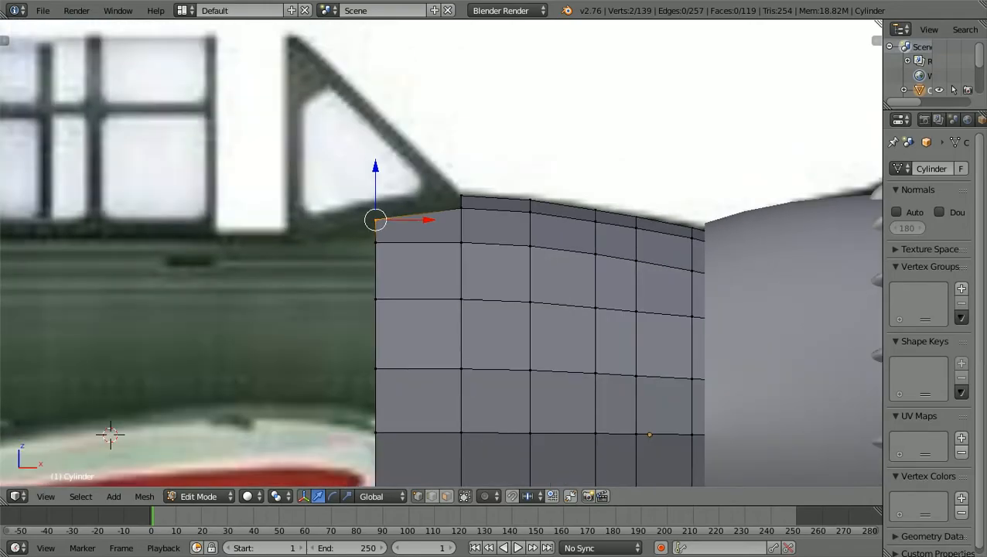
{"action": "scroll", "coordinate": [441, 252], "scroll_direction": "down", "scroll_amount": 3}
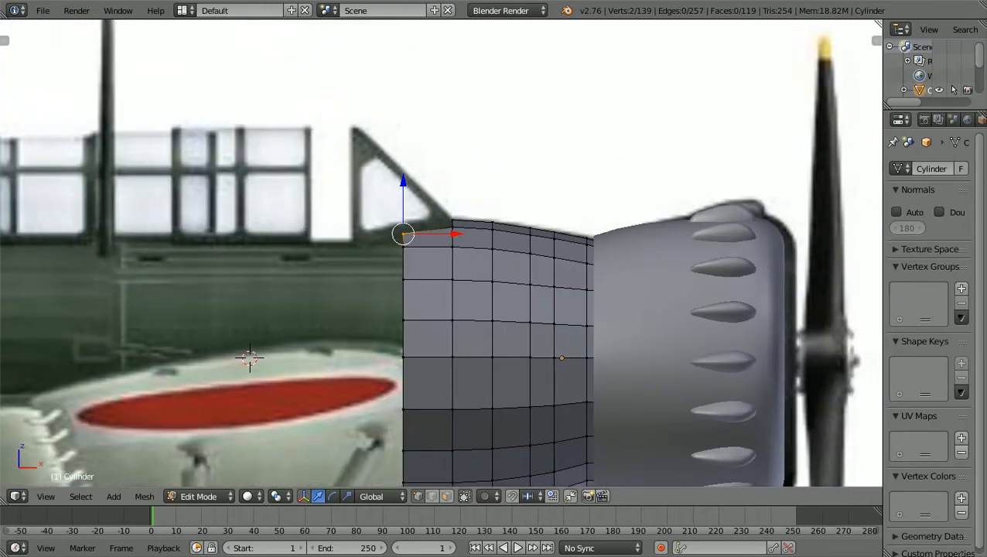
{"action": "scroll", "coordinate": [441, 252], "scroll_direction": "up", "scroll_amount": 2}
{"action": "scroll", "coordinate": [441, 252], "scroll_direction": "down", "scroll_amount": 2}
{"action": "scroll", "coordinate": [441, 252], "scroll_direction": "up", "scroll_amount": 1}
{"action": "key", "text": "a"}
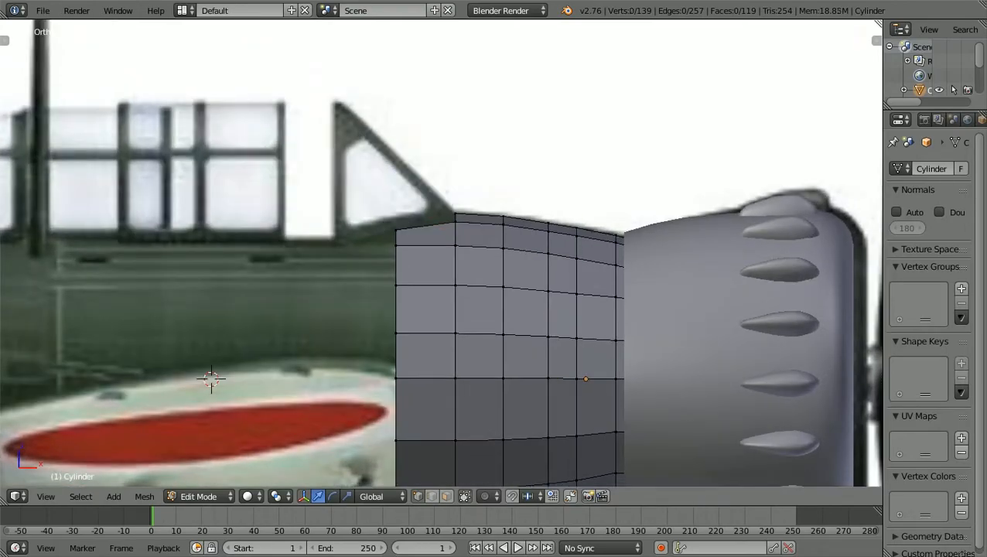
{"action": "scroll", "coordinate": [441, 252], "scroll_direction": "down", "scroll_amount": 1}
{"action": "scroll", "coordinate": [441, 253], "scroll_direction": "down", "scroll_amount": 2}
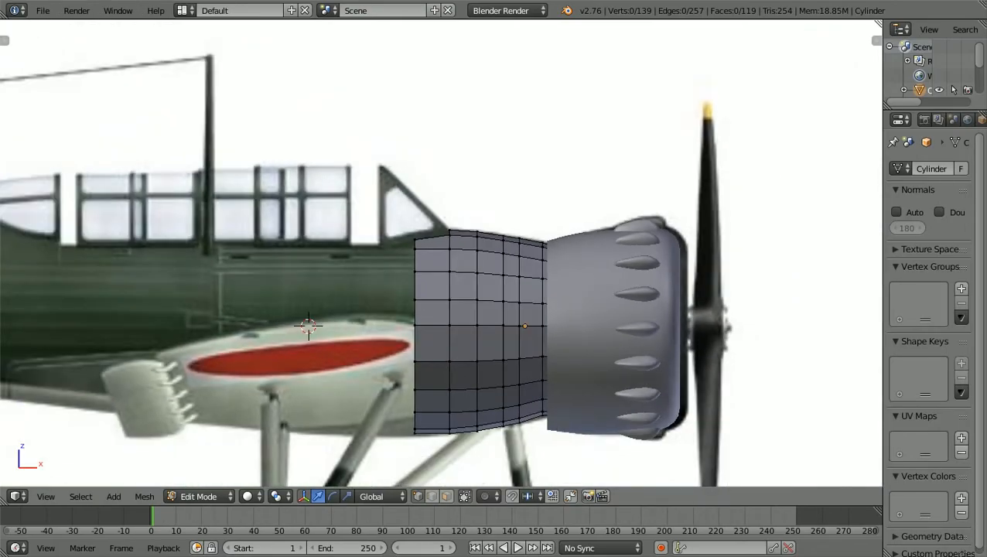
{"action": "scroll", "coordinate": [441, 253], "scroll_direction": "up", "scroll_amount": 1}
{"action": "middle_click_drag", "start_coordinate": [441, 252], "coordinate": [380, 298]}
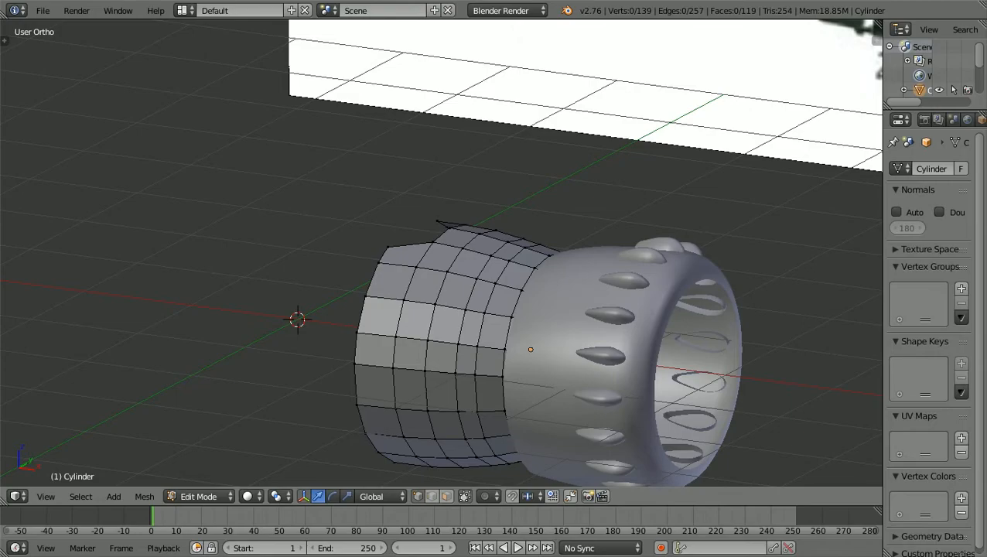
{"action": "scroll", "coordinate": [441, 252], "scroll_direction": "down", "scroll_amount": 2}
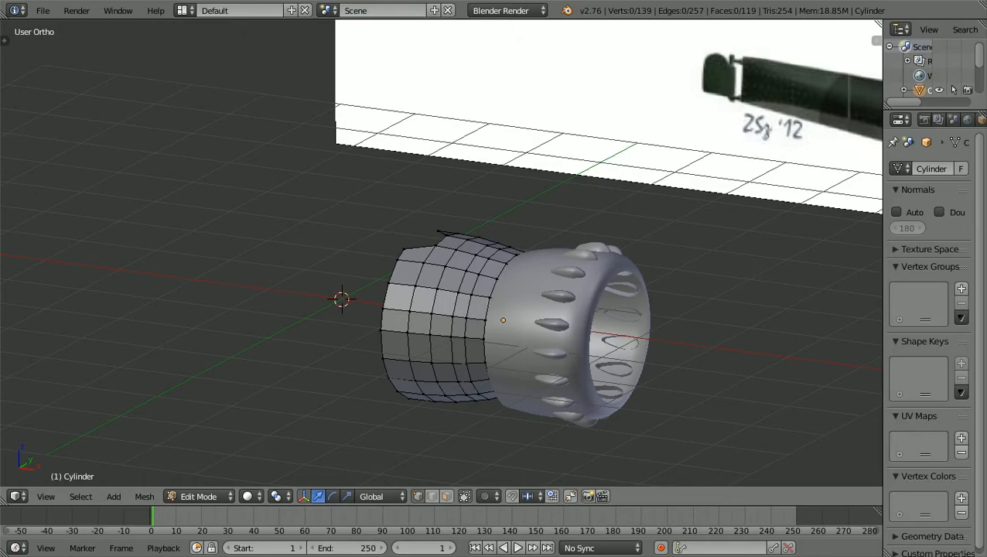
Compare the extended fuselage section with the top and side references, from the whole aircraft down to the rear edge
{"action": "scroll", "coordinate": [441, 253], "scroll_direction": "down", "scroll_amount": 1}
{"action": "scroll", "coordinate": [441, 253], "scroll_direction": "up", "scroll_amount": 1}
{"action": "key", "text": "KP_7"}
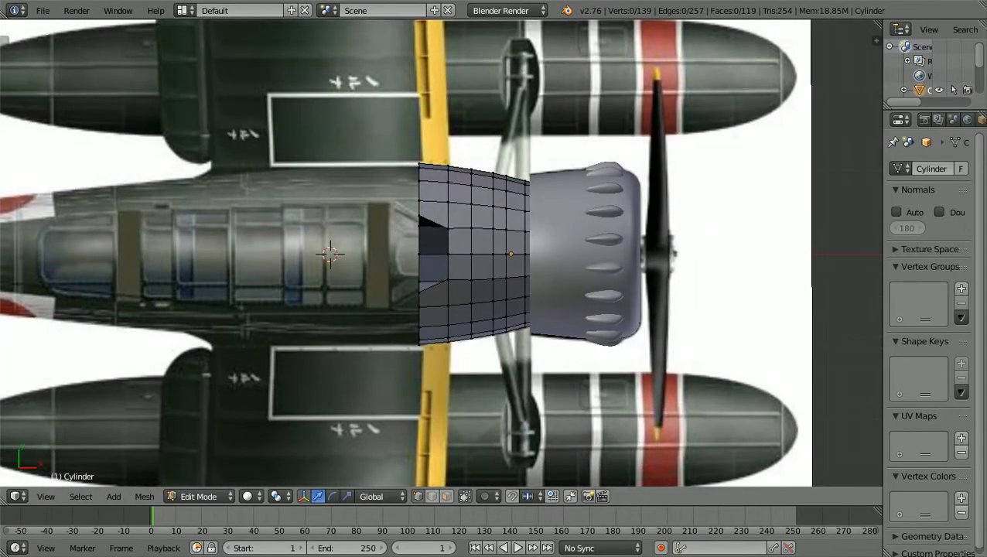
{"action": "scroll", "coordinate": [441, 253], "scroll_direction": "down", "scroll_amount": 6}
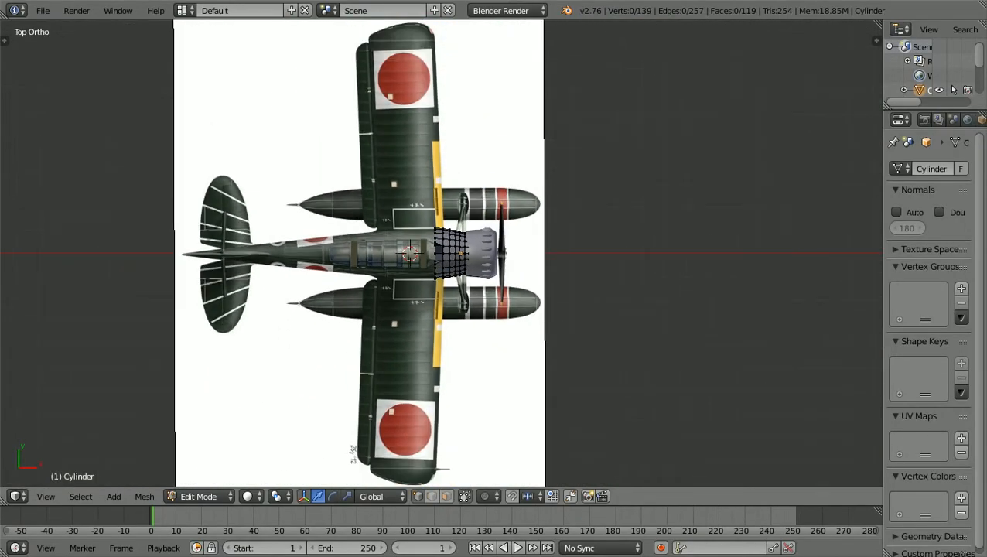
{"action": "scroll", "coordinate": [441, 253], "scroll_direction": "up", "scroll_amount": 3}
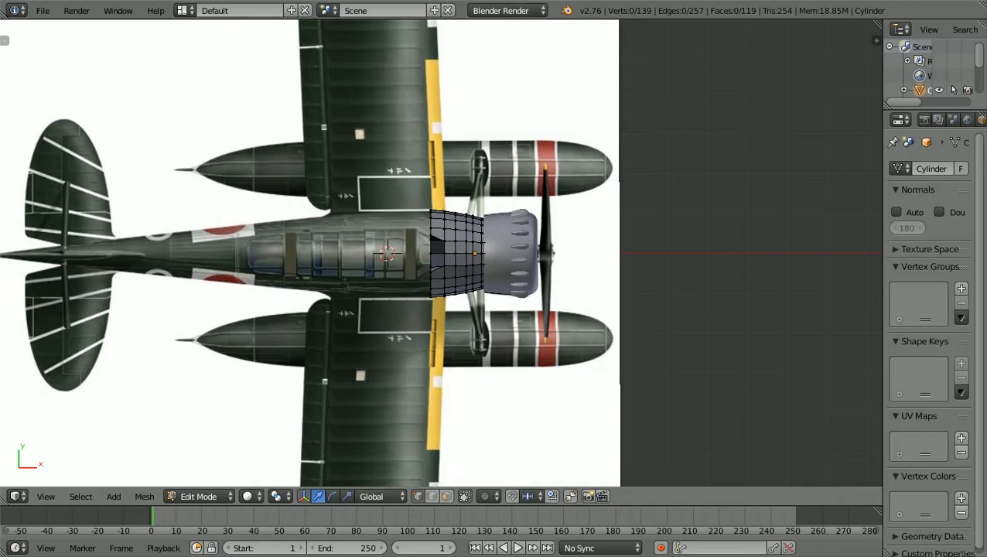
{"action": "key", "text": "KP_1"}
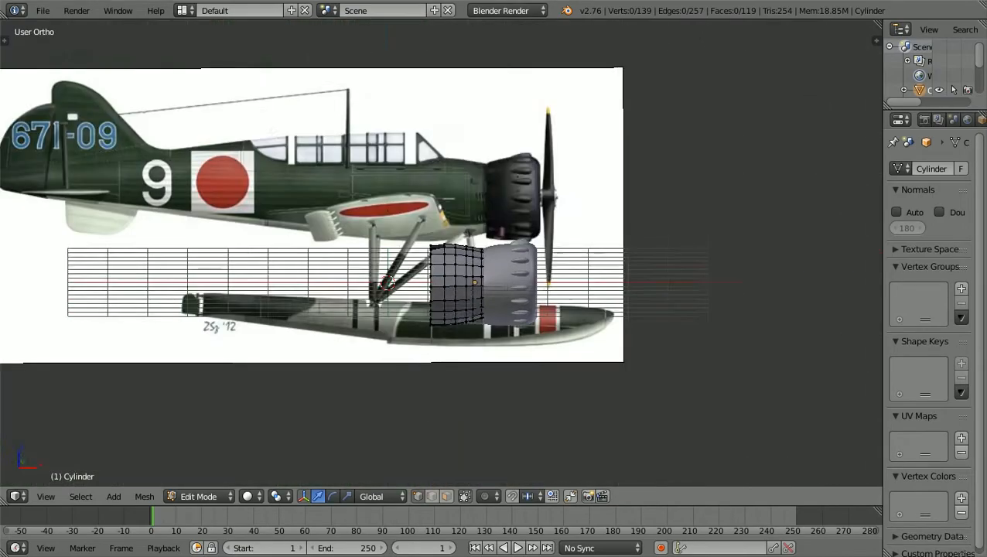
{"action": "scroll", "coordinate": [441, 253], "scroll_direction": "up", "scroll_amount": 5}
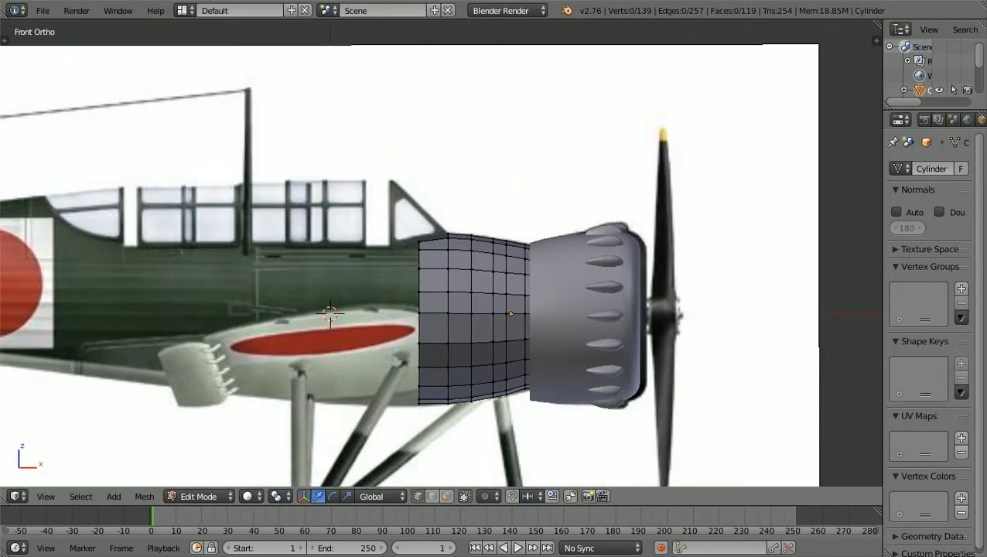
{"action": "scroll", "coordinate": [441, 253], "scroll_direction": "up", "scroll_amount": 1}
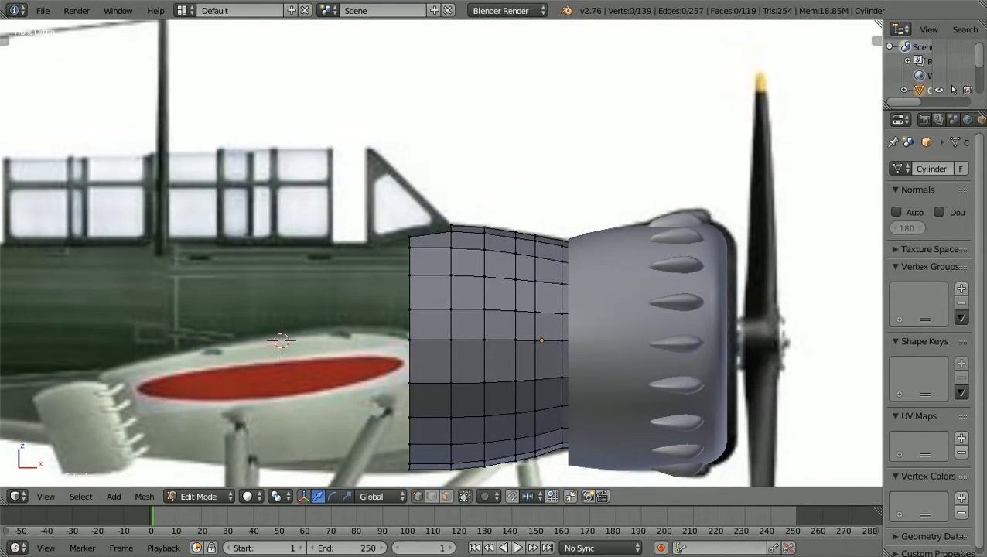
{"action": "scroll", "coordinate": [441, 253], "scroll_direction": "down", "scroll_amount": 5, "text": "shift"}
{"action": "scroll", "coordinate": [441, 253], "scroll_direction": "up", "scroll_amount": 3}
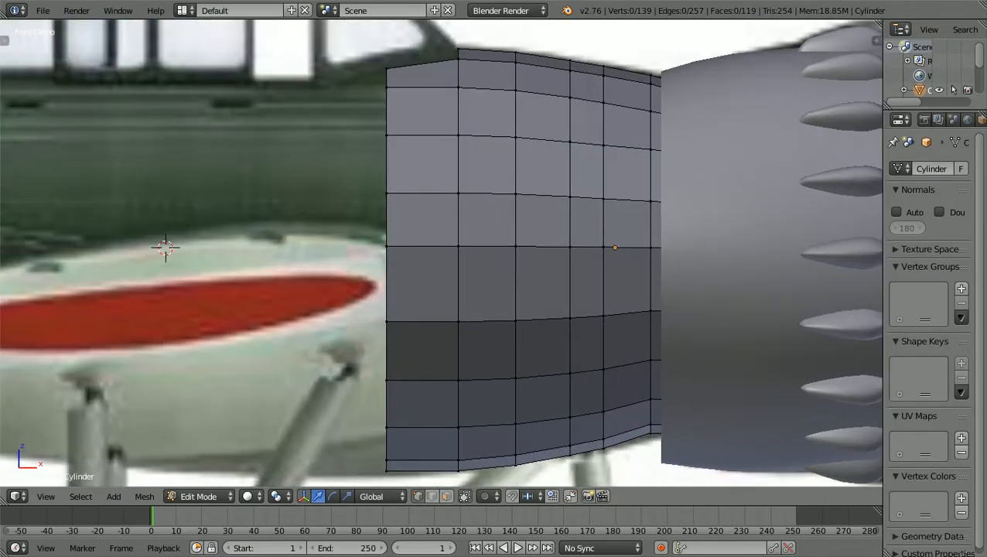
{"action": "scroll", "coordinate": [441, 253], "scroll_direction": "down", "scroll_amount": 1}
{"action": "scroll", "coordinate": [441, 253], "scroll_direction": "down", "scroll_amount": 1}
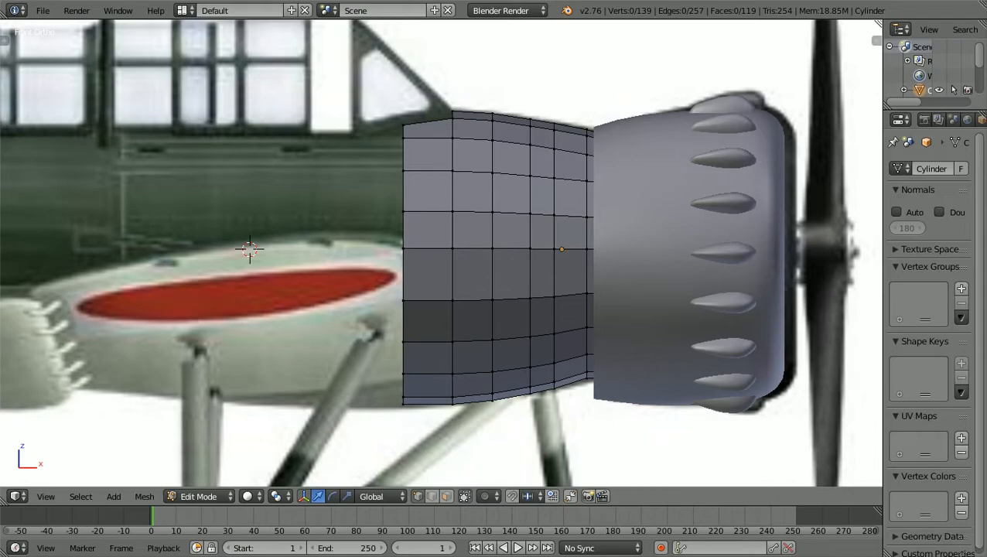
Add one centered vertical loop cut through the rearmost band of fuselage faces, without sliding it
{"action": "key", "text": "ctrl+r"}
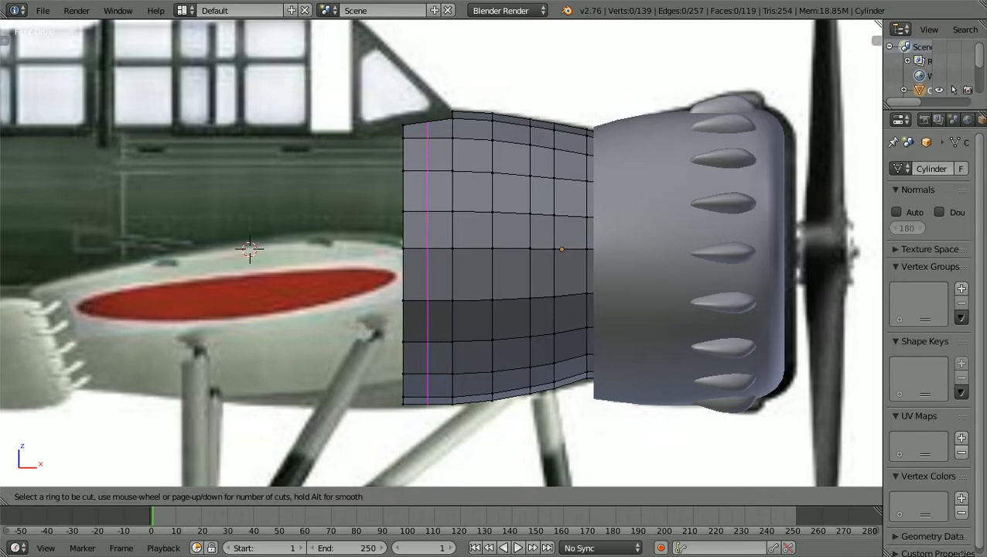
{"action": "key", "text": "Return"}
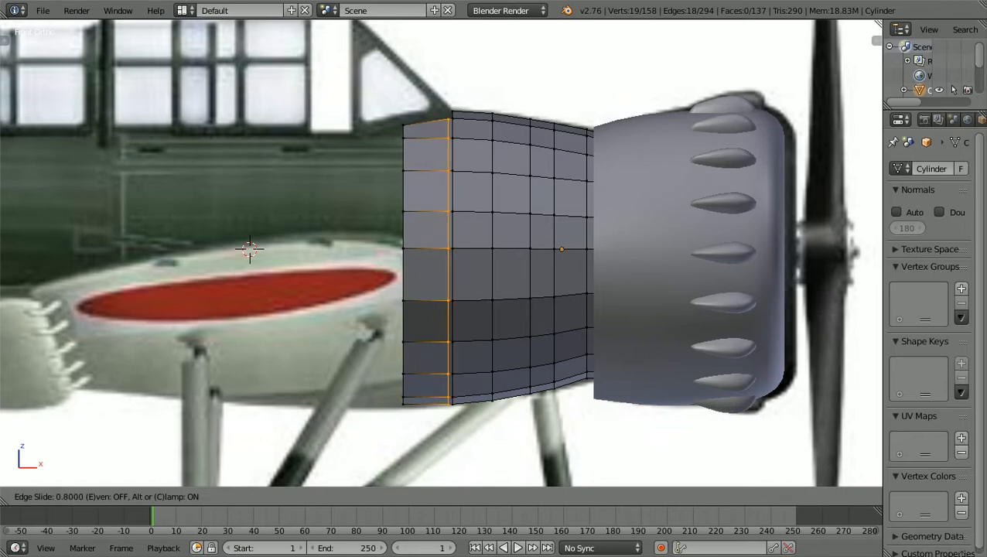
{"action": "key", "text": "Escape"}
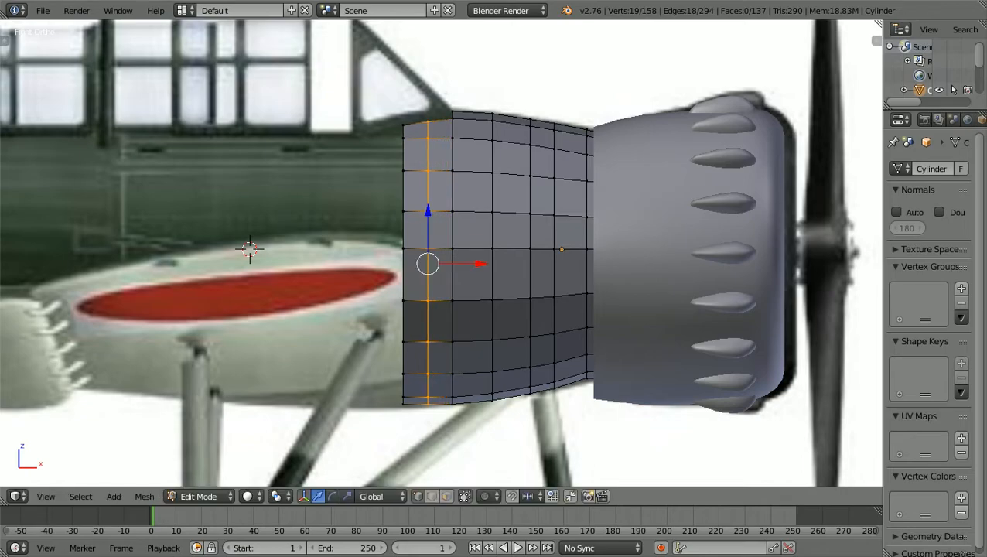
{"action": "right_click", "coordinate": [452, 211]}
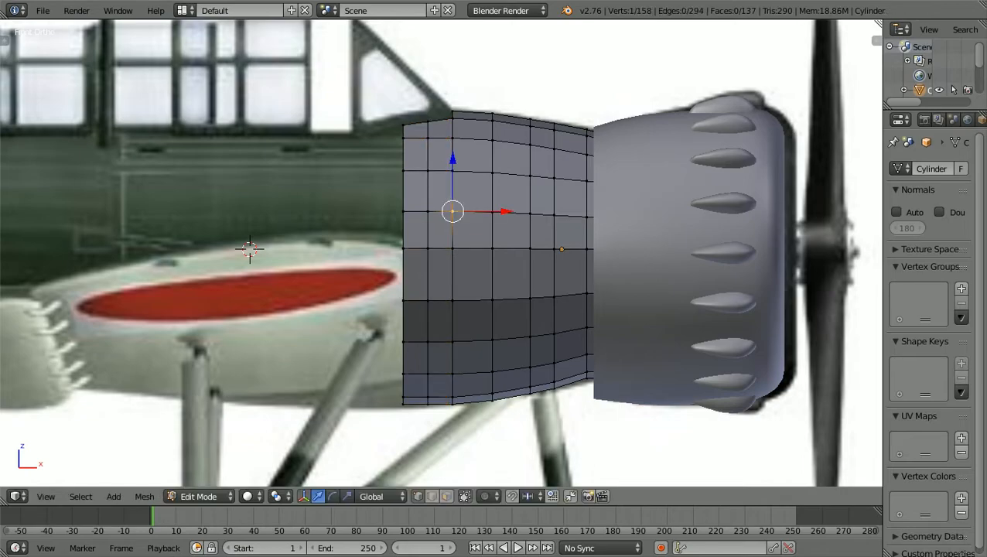
Show the mesh as wireframe over the side reference, framed on the windshield base and the new loop's upper end
{"action": "scroll", "coordinate": [441, 253], "scroll_direction": "up", "scroll_amount": 4, "text": "shift"}
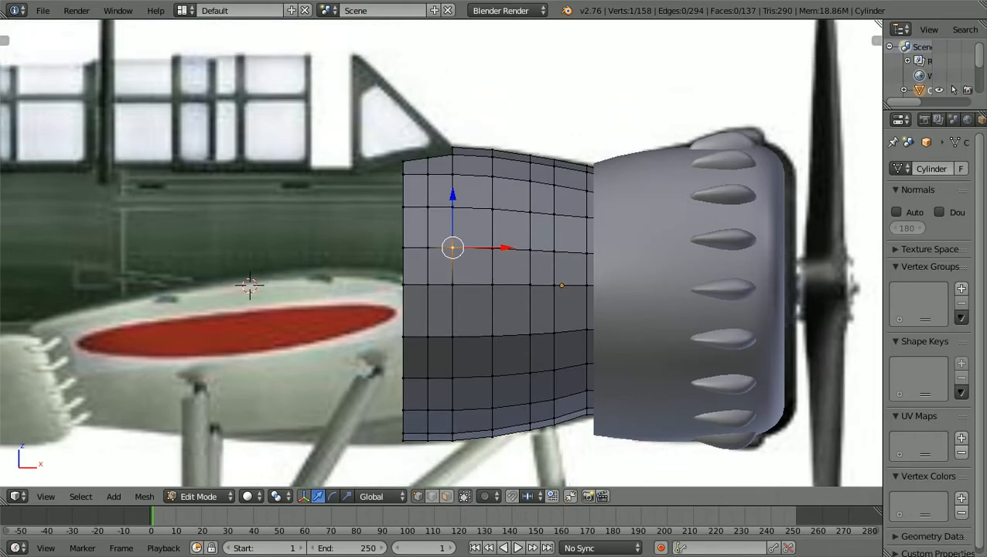
{"action": "scroll", "coordinate": [441, 253], "scroll_direction": "down", "scroll_amount": 1, "text": "shift"}
{"action": "scroll", "coordinate": [441, 253], "scroll_direction": "up", "scroll_amount": 2, "text": "shift"}
{"action": "scroll", "coordinate": [441, 253], "scroll_direction": "up", "scroll_amount": 4}
{"action": "scroll", "coordinate": [440, 252], "scroll_direction": "up", "scroll_amount": 3, "text": "shift"}
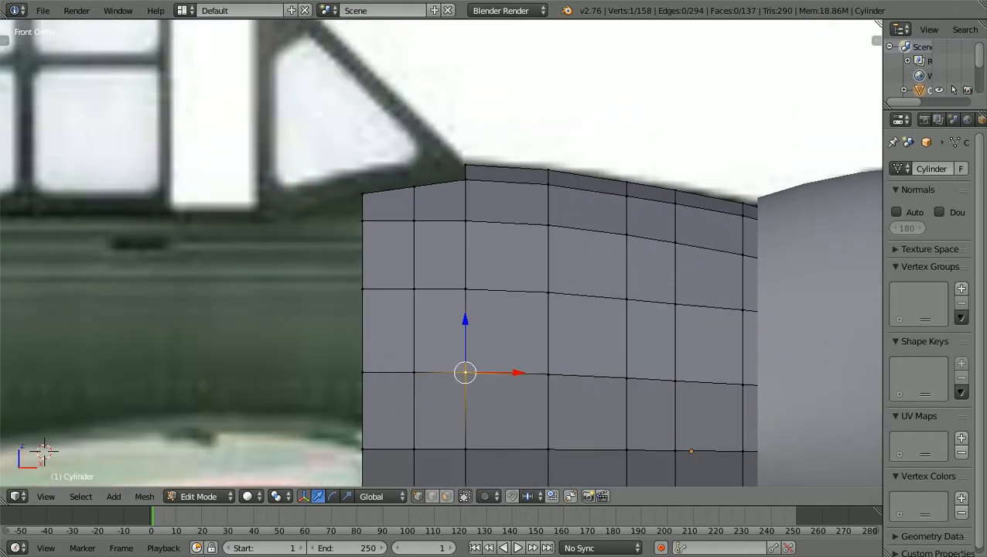
{"action": "scroll", "coordinate": [440, 252], "scroll_direction": "up", "scroll_amount": 1}
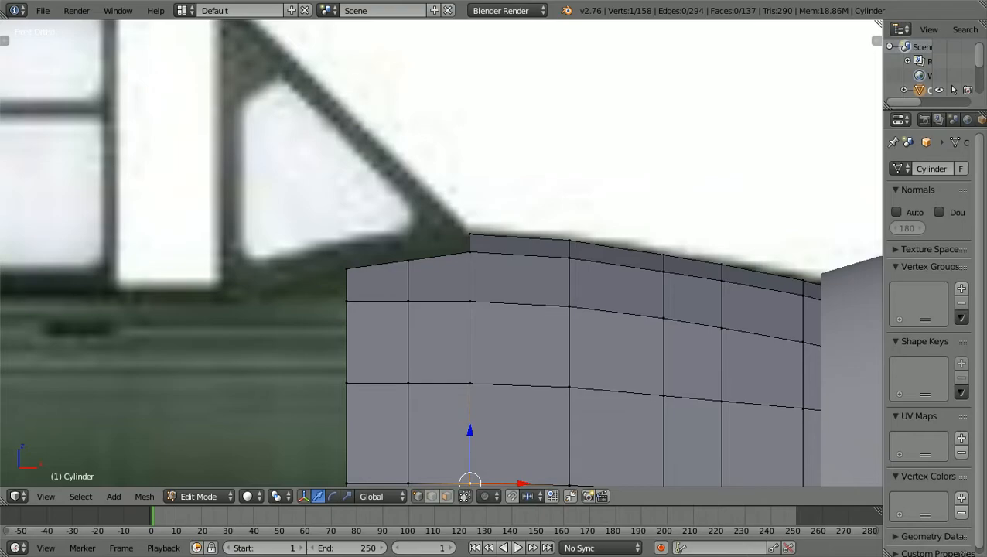
{"action": "key", "text": "z"}
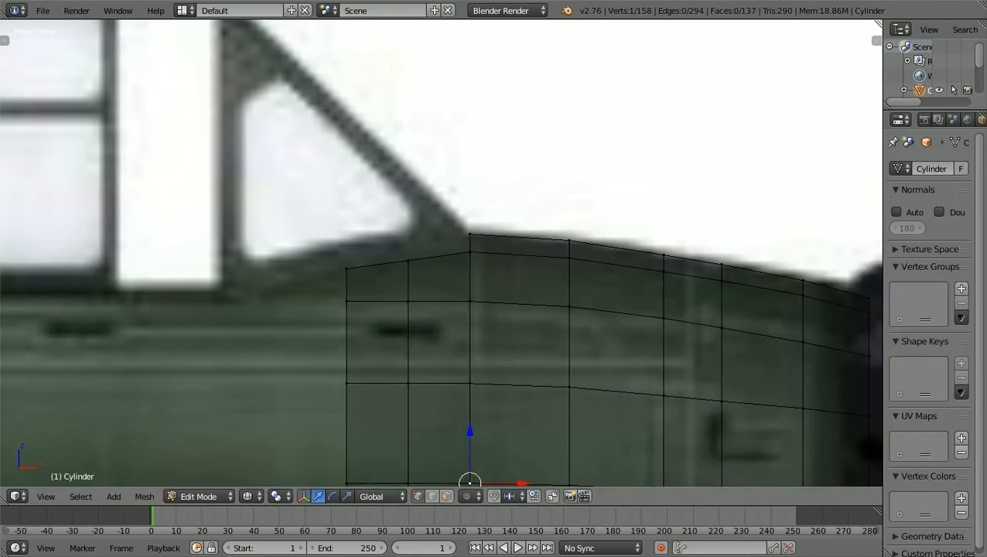
Try to raise the new loop's upper vertices about 0.01 along Z to follow the windshield base
{"action": "key", "text": "b"}
{"action": "left_click_drag", "start_coordinate": [398, 243], "coordinate": [419, 279]}
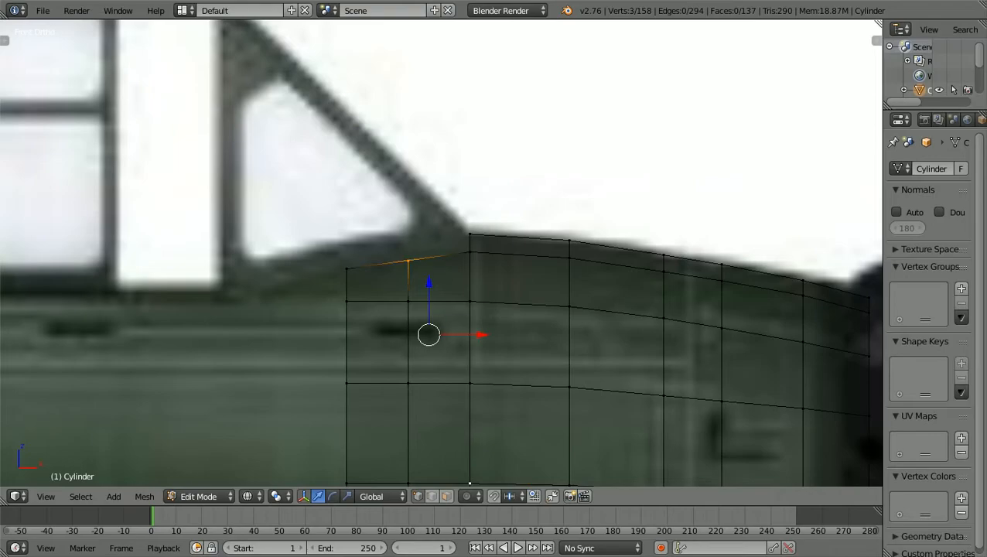
{"action": "key", "text": "g"}
{"action": "key", "text": "z"}
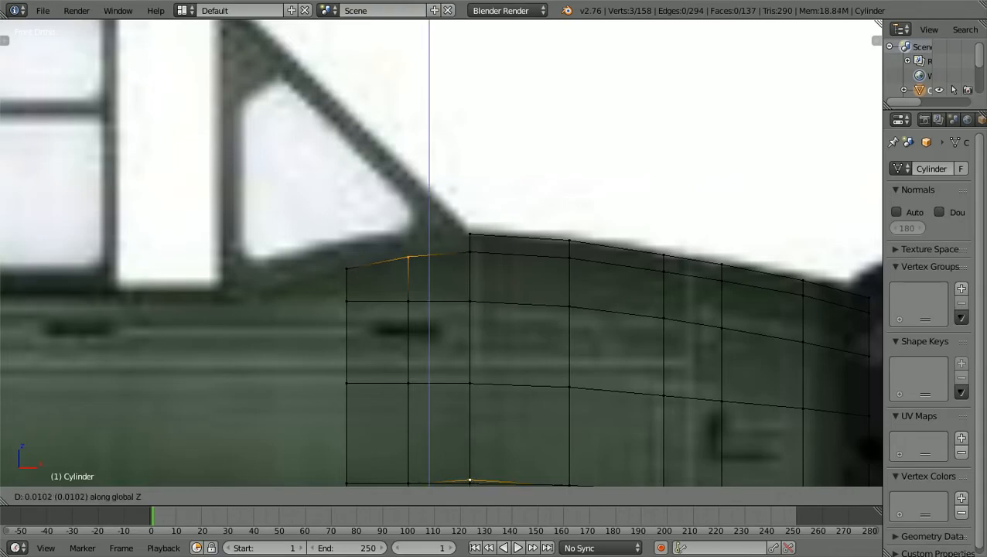
{"action": "key", "text": "Return"}
{"action": "scroll", "coordinate": [441, 252], "scroll_direction": "down", "scroll_amount": 2}
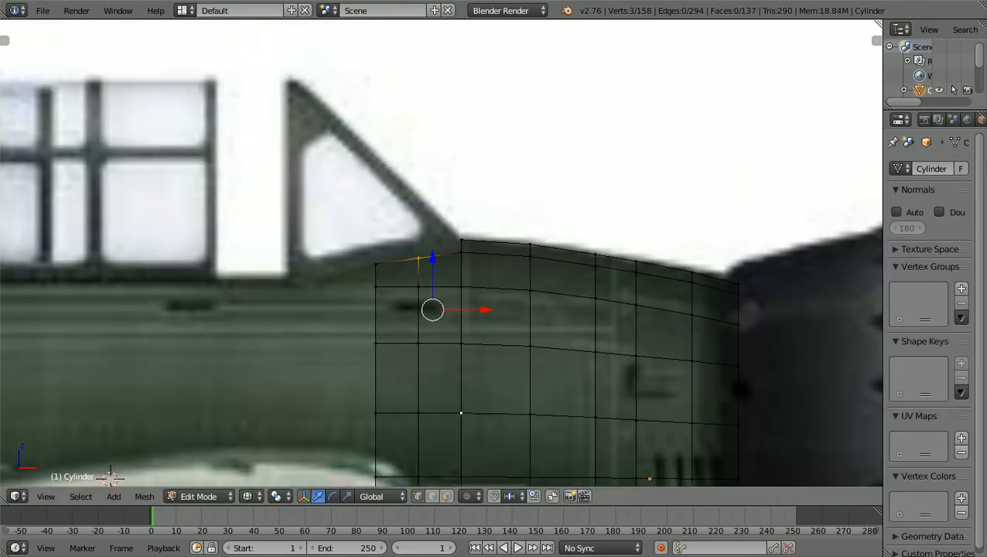
Select only the new loop's two upper vertices and raise them about 0.014 along Z to round the cutout edge
{"action": "key", "text": "a"}
{"action": "scroll", "coordinate": [441, 252], "scroll_direction": "up", "scroll_amount": 1}
{"action": "scroll", "coordinate": [443, 252], "scroll_direction": "up", "scroll_amount": 1}
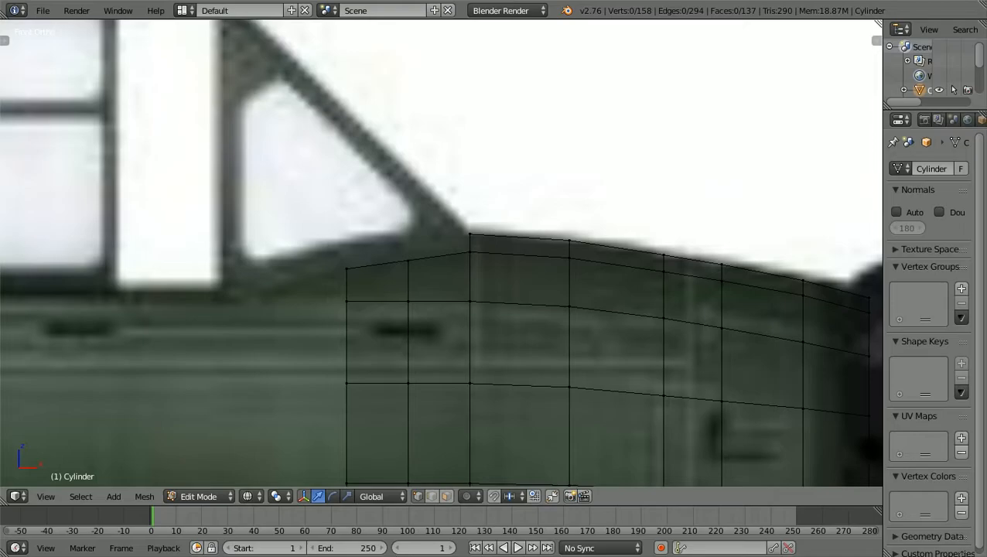
{"action": "key", "text": "b"}
{"action": "left_click_drag", "start_coordinate": [390, 249], "coordinate": [421, 277]}
{"action": "scroll", "coordinate": [421, 277], "scroll_direction": "up", "scroll_amount": 1}
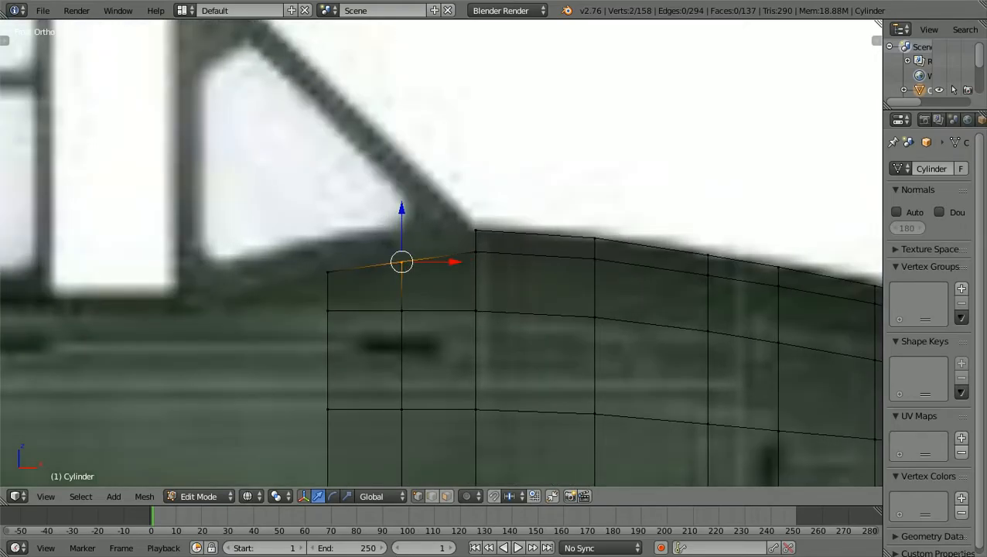
{"action": "key", "text": "g"}
{"action": "key", "text": "z"}
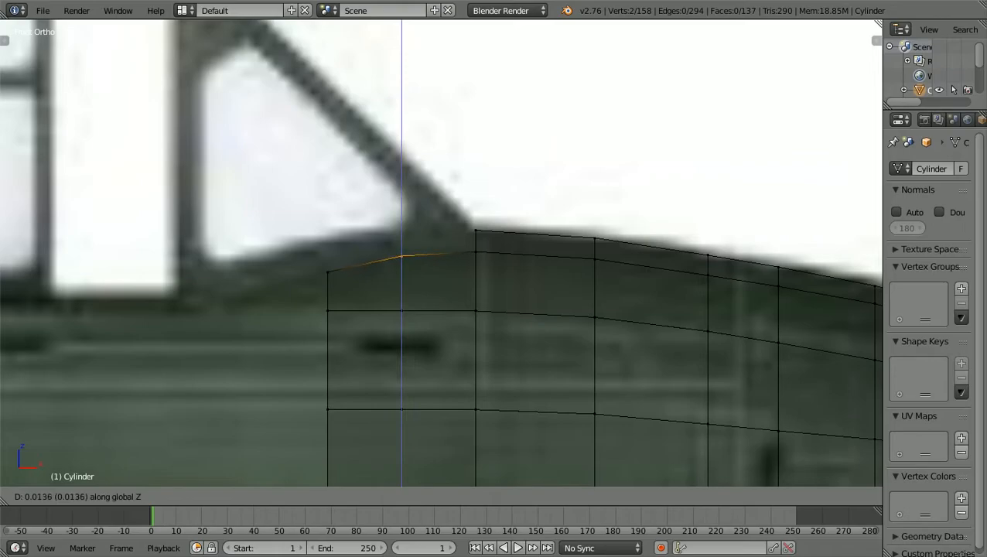
{"action": "key", "text": "Return"}
{"action": "scroll", "coordinate": [442, 252], "scroll_direction": "down", "scroll_amount": 2}
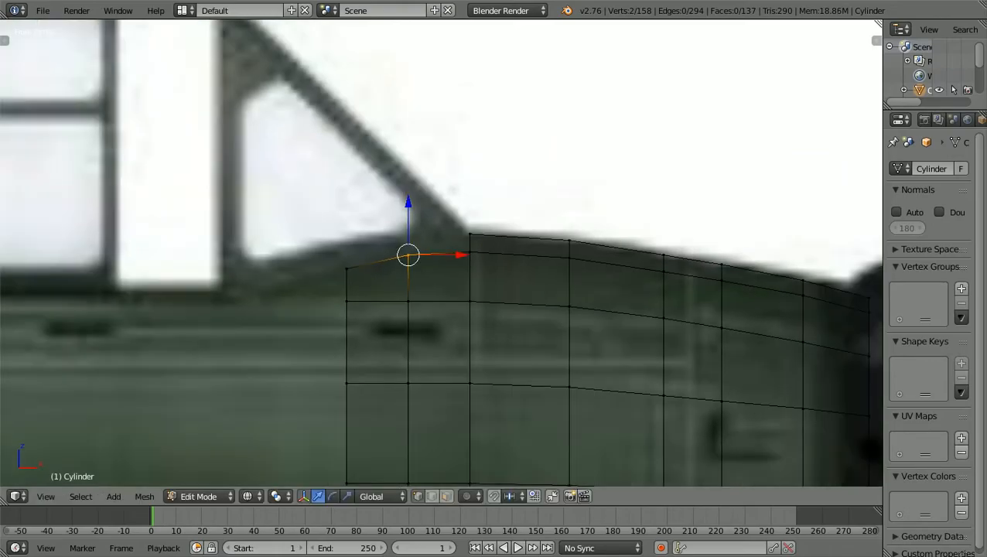
Scale the two upper loop vertices together by about 0.98 along Y in the top view, and clear the selection
{"action": "key", "text": "KP_7"}
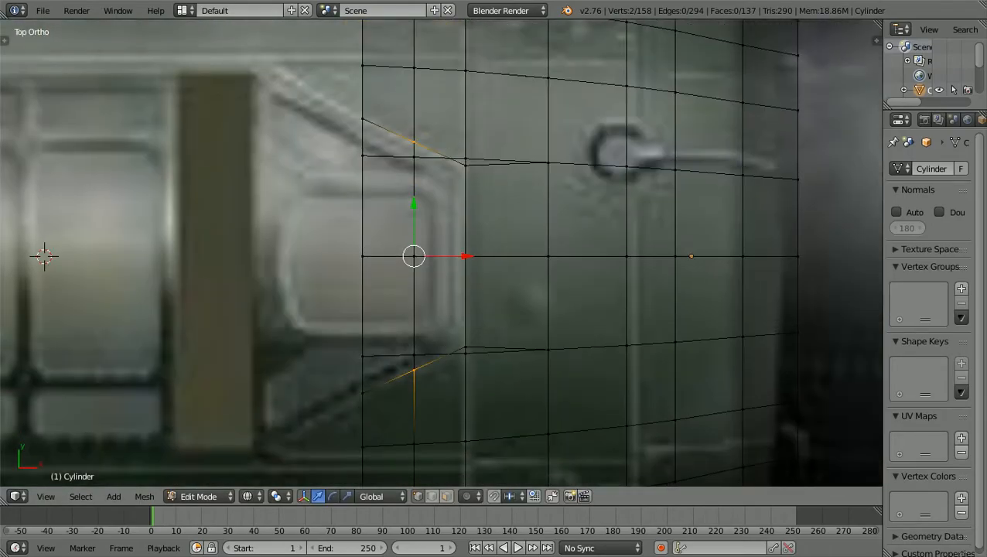
{"action": "scroll", "coordinate": [441, 252], "scroll_direction": "up", "scroll_amount": 1}
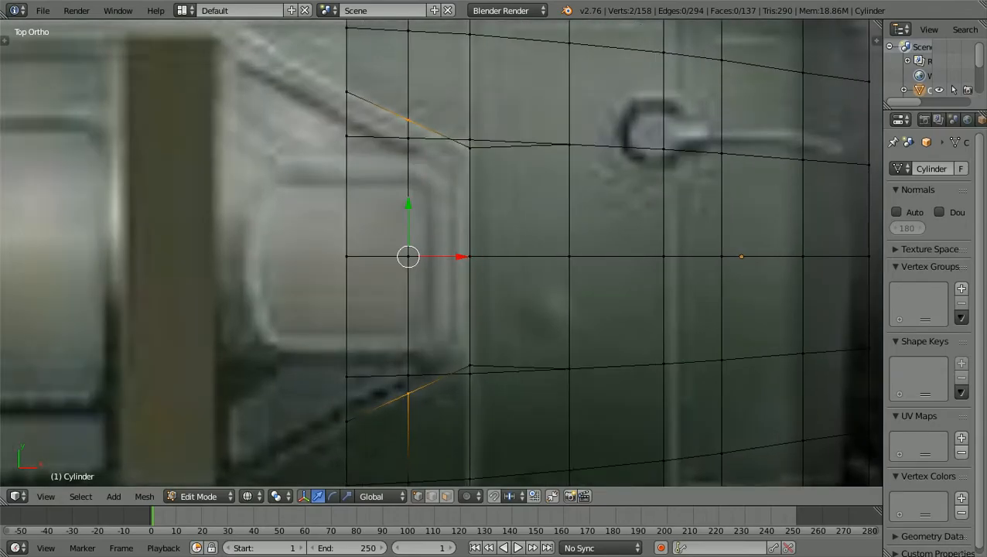
{"action": "key", "text": "s"}
{"action": "key", "text": "y"}
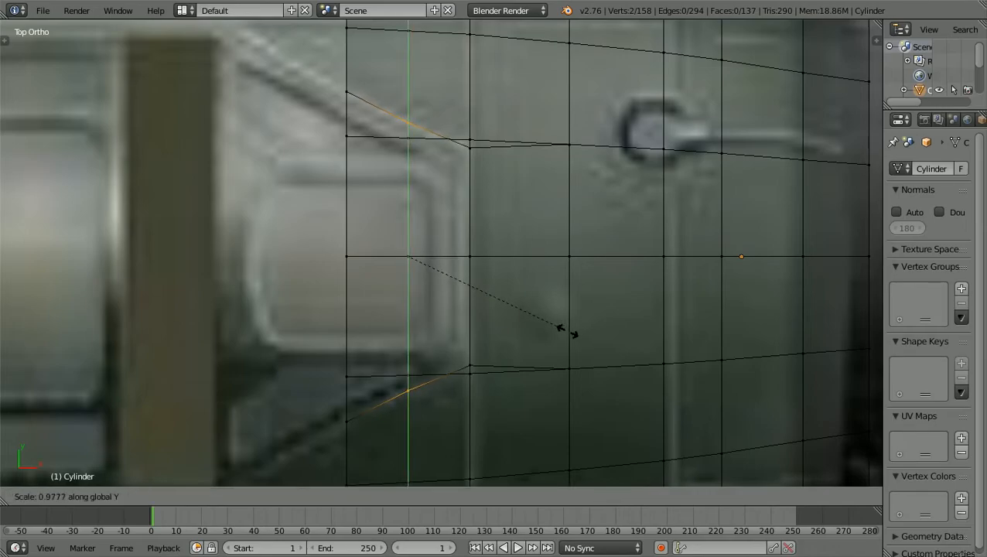
{"action": "left_click", "coordinate": [568, 331]}
{"action": "scroll", "coordinate": [569, 331], "scroll_direction": "down", "scroll_amount": 6}
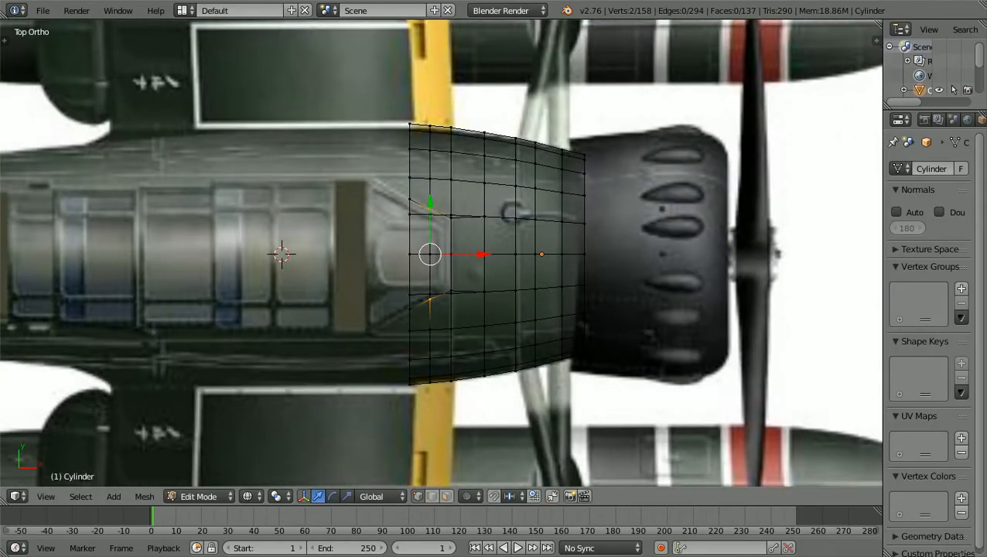
{"action": "key", "text": "a"}
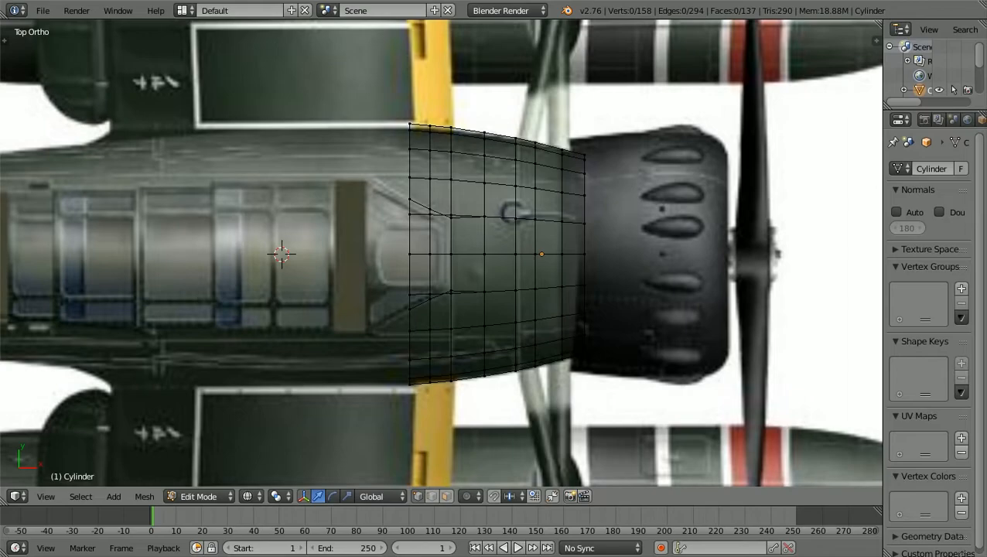
Examine the solid fuselage section in the top and side views, and check its lower outline against the side reference in wireframe
{"action": "key", "text": "z"}
{"action": "scroll", "coordinate": [441, 253], "scroll_direction": "down", "scroll_amount": 2}
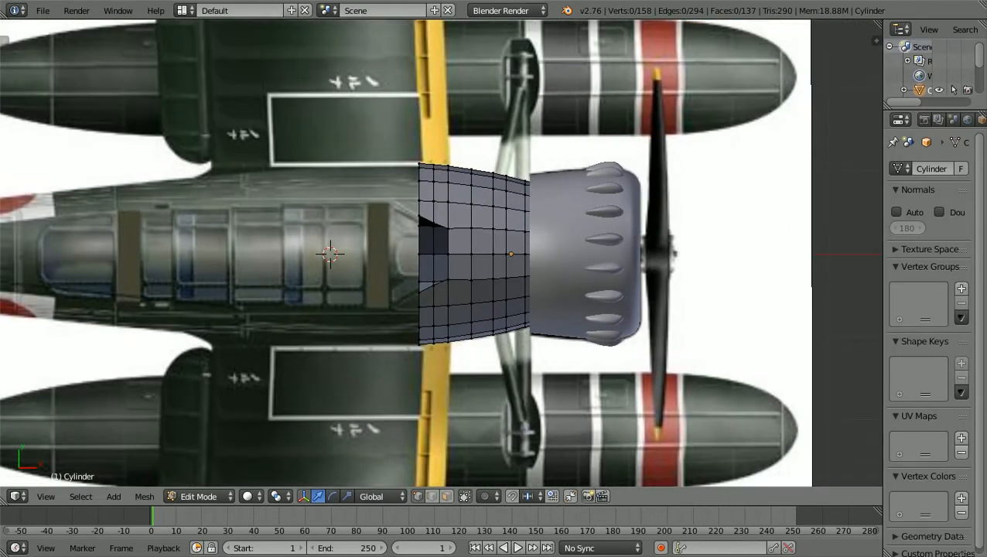
{"action": "key", "text": "KP_1"}
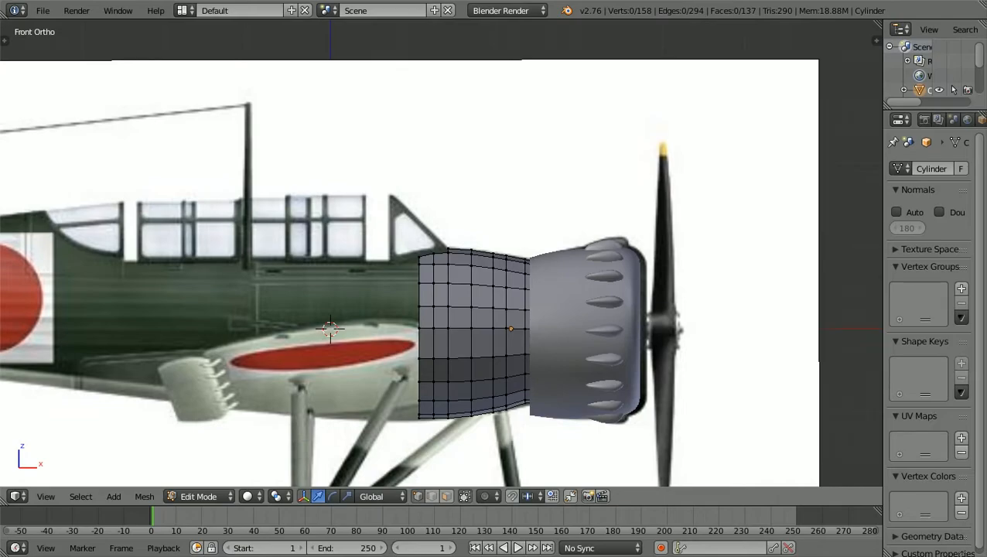
{"action": "scroll", "coordinate": [441, 253], "scroll_direction": "up", "scroll_amount": 1}
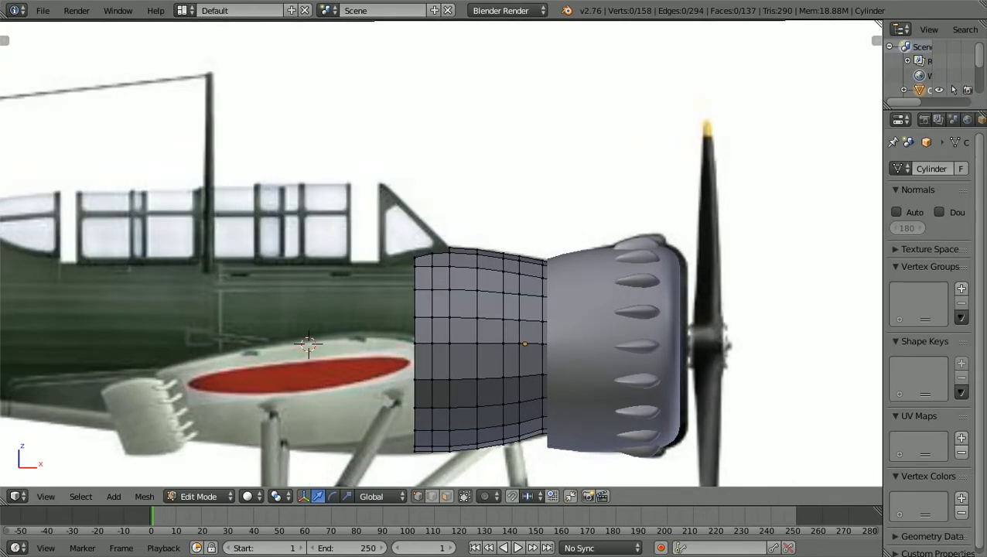
{"action": "scroll", "coordinate": [441, 253], "scroll_direction": "down", "scroll_amount": 4, "text": "shift"}
{"action": "scroll", "coordinate": [441, 253], "scroll_direction": "down", "scroll_amount": 2, "text": "shift"}
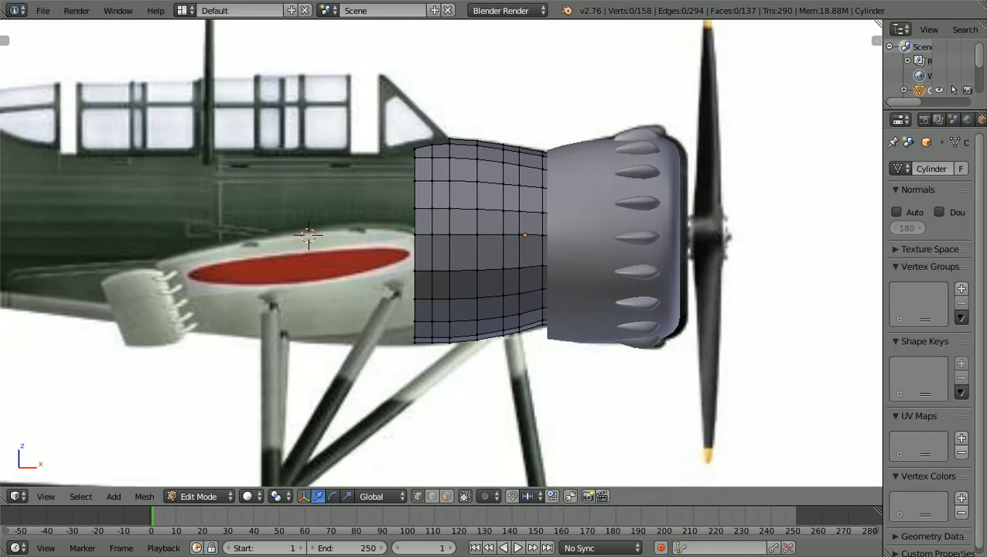
{"action": "scroll", "coordinate": [441, 253], "scroll_direction": "up", "scroll_amount": 4}
{"action": "scroll", "coordinate": [441, 253], "scroll_direction": "down", "scroll_amount": 6, "text": "shift"}
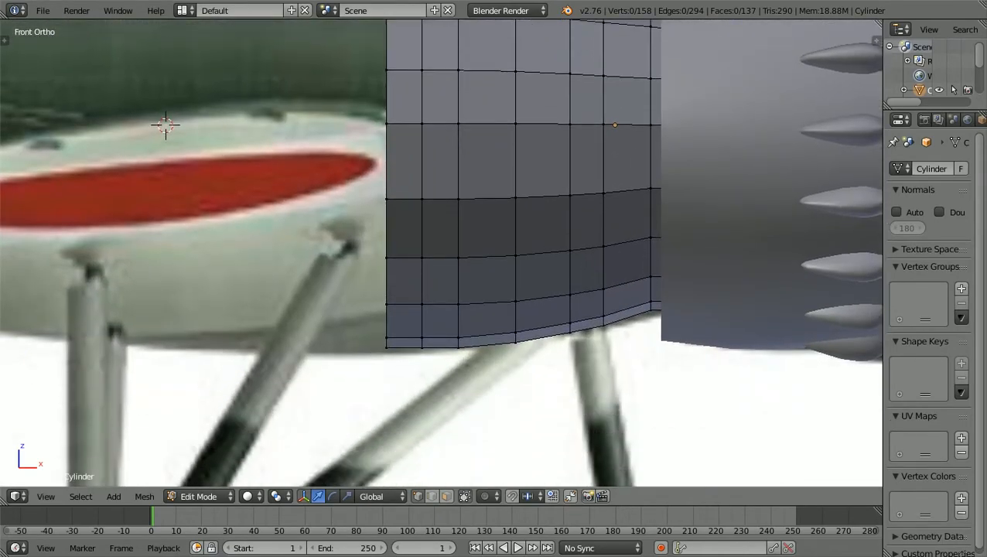
{"action": "scroll", "coordinate": [441, 253], "scroll_direction": "up", "scroll_amount": 1}
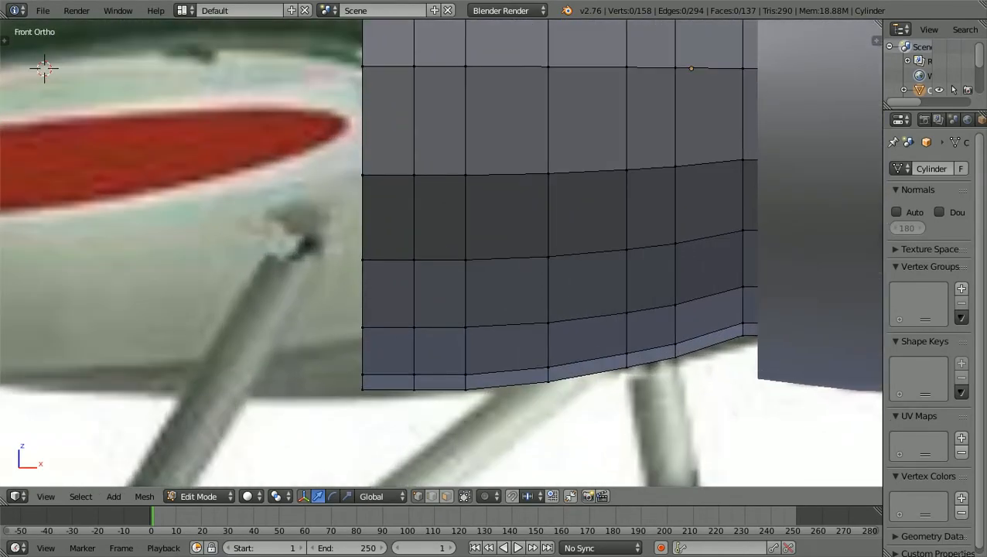
{"action": "key", "text": "z"}
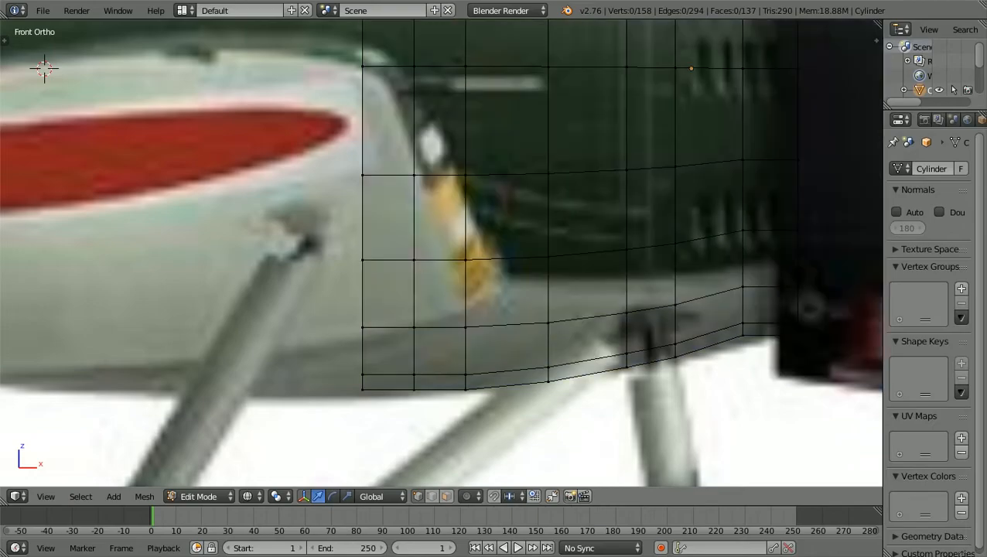
{"action": "key", "text": "b"}
{"action": "left_click_drag", "start_coordinate": [397, 414], "coordinate": [423, 355]}
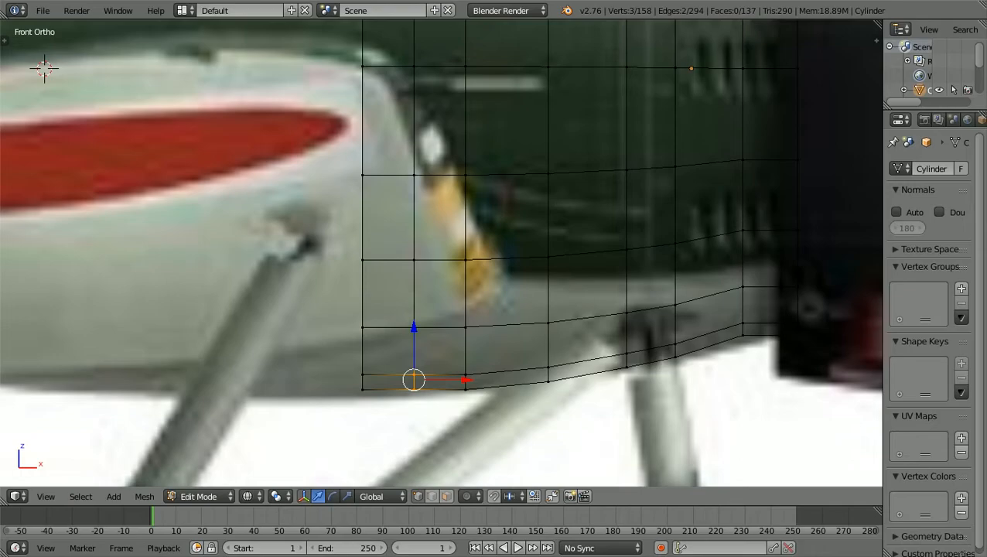
{"action": "key", "text": "a"}
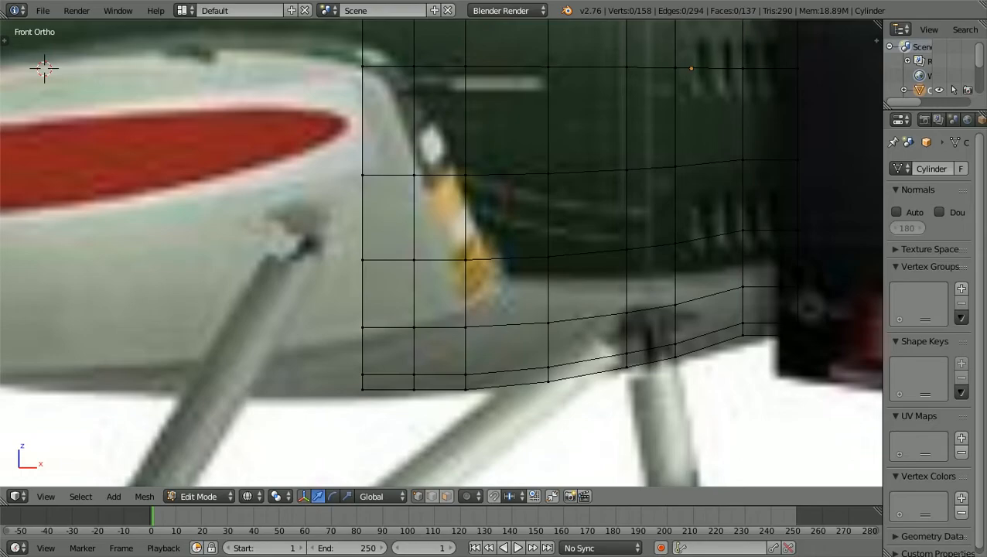
Lower the bottom vertex of the second-to-last rear loop about 0.01 along Z to match the belly in the side reference
{"action": "right_click", "coordinate": [414, 389]}
{"action": "key", "text": "g"}
{"action": "key", "text": "z"}
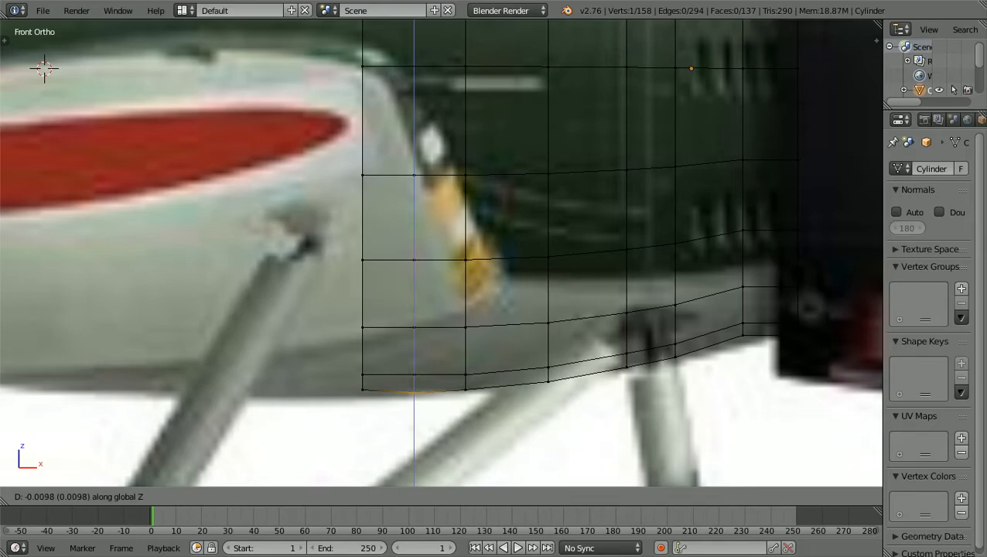
{"action": "key", "text": "Return"}
{"action": "key", "text": "a"}
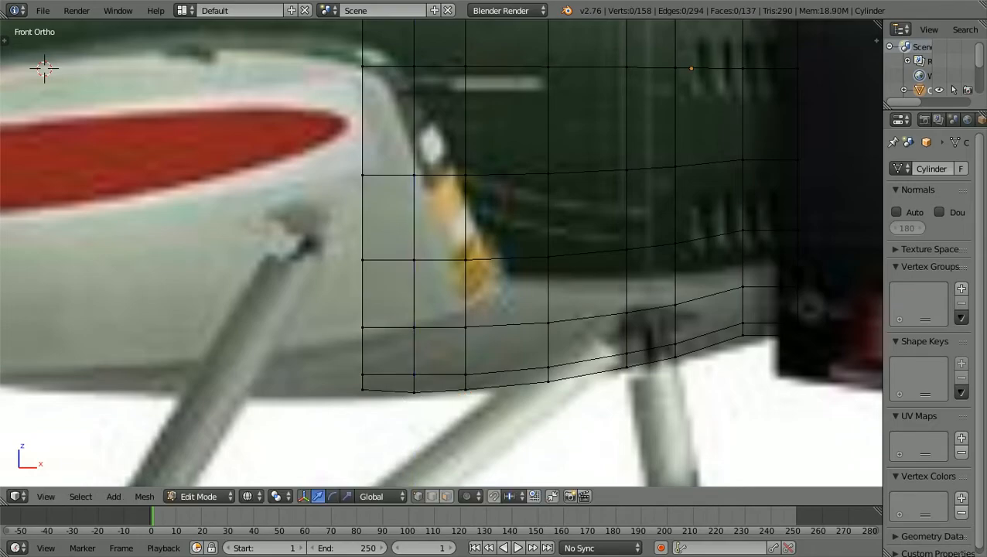
Select the bottom vertex of the rearmost loop, lower it about 0.017 along Z to follow the belly, and clear the selection
{"action": "key", "text": "b"}
{"action": "left_click_drag", "start_coordinate": [355, 386], "coordinate": [368, 414]}
{"action": "key", "text": "g"}
{"action": "key", "text": "z"}
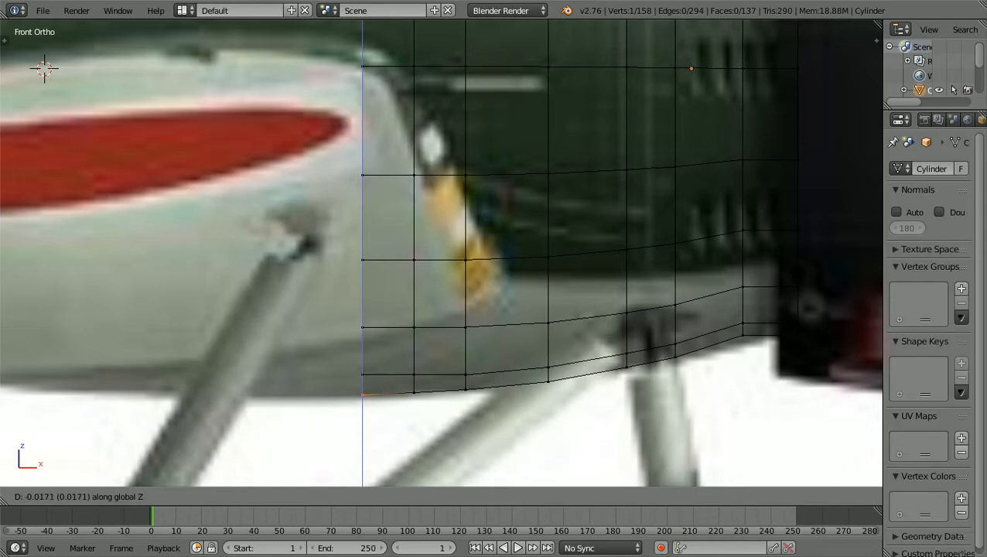
{"action": "key", "text": "Return"}
{"action": "key", "text": "a"}
Examine the fuselage section in solid shading from an oblique angle and compare its outline with the side reference
{"action": "scroll", "coordinate": [441, 253], "scroll_direction": "down", "scroll_amount": 3}
{"action": "middle_click_drag", "start_coordinate": [441, 253], "coordinate": [209, 201]}
{"action": "key", "text": "z"}
{"action": "mouse_move", "coordinate": [495, 232]}
{"action": "middle_mouse_down"}
{"action": "mouse_move", "coordinate": [395, 231]}
{"action": "mouse_move", "coordinate": [356, 203]}
{"action": "mouse_move", "coordinate": [426, 147]}
{"action": "mouse_move", "coordinate": [298, 202]}
{"action": "mouse_move", "coordinate": [356, 202]}
{"action": "middle_mouse_up"}
{"action": "scroll", "coordinate": [441, 252], "scroll_direction": "down", "scroll_amount": 2}
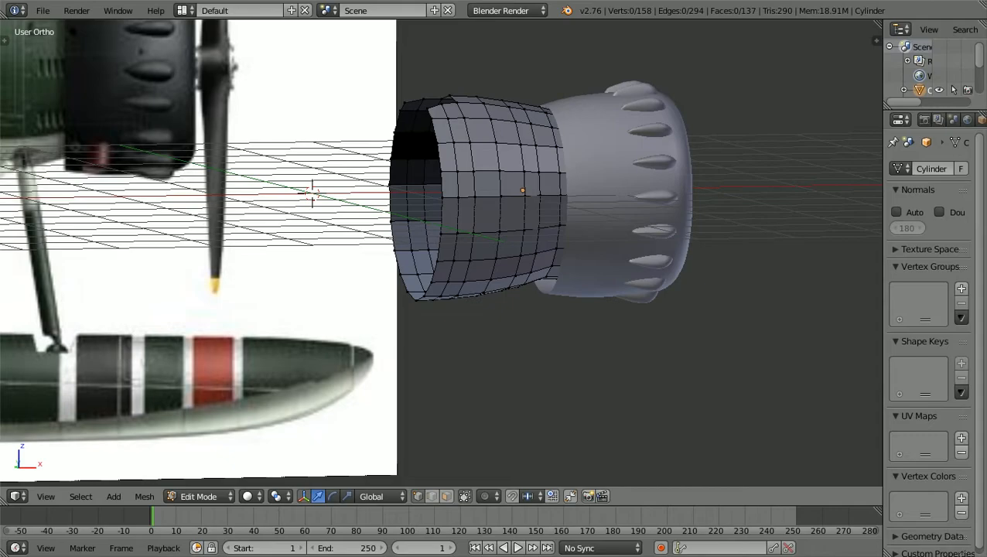
{"action": "scroll", "coordinate": [441, 252], "scroll_direction": "down", "scroll_amount": 1}
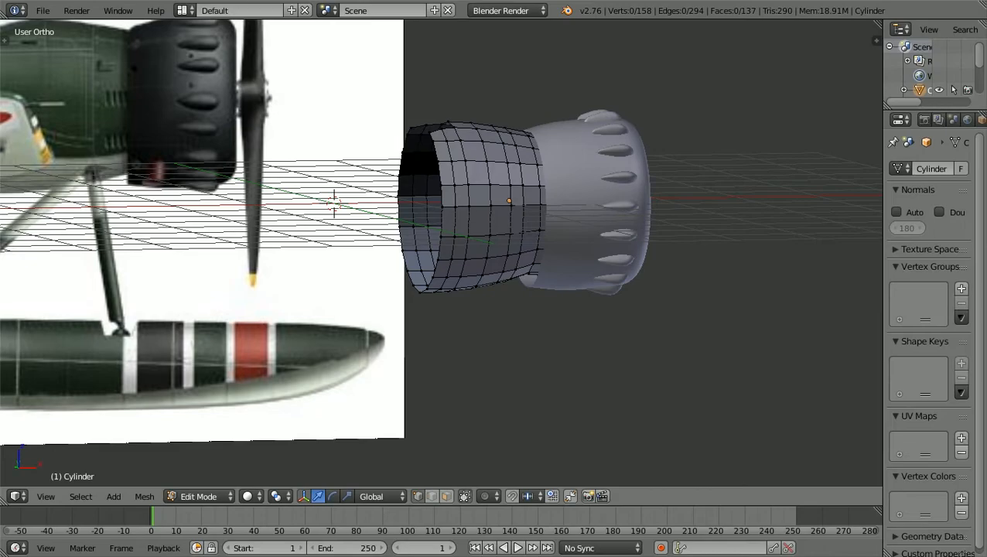
{"action": "key", "text": "KP_1"}
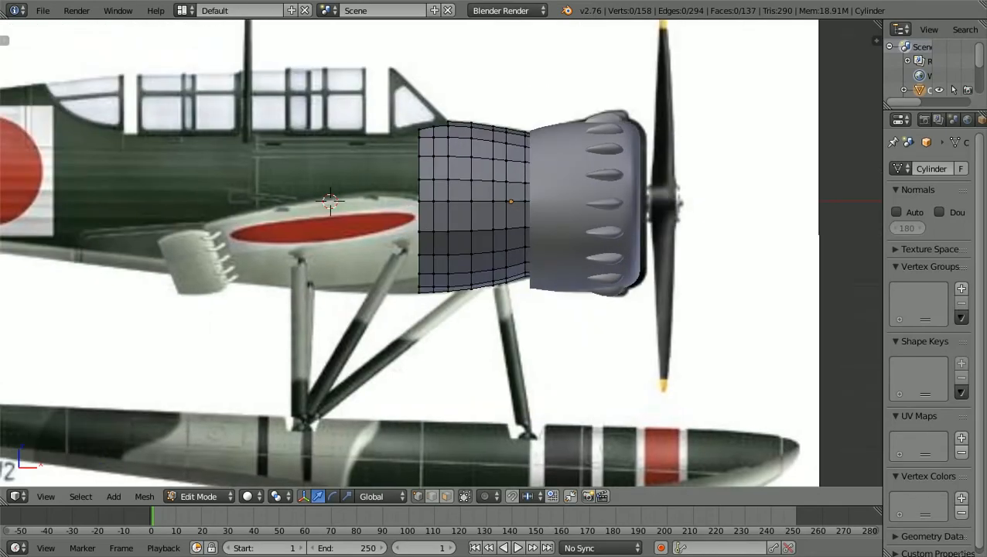
{"action": "scroll", "coordinate": [441, 252], "scroll_direction": "up", "scroll_amount": 3, "text": "shift"}
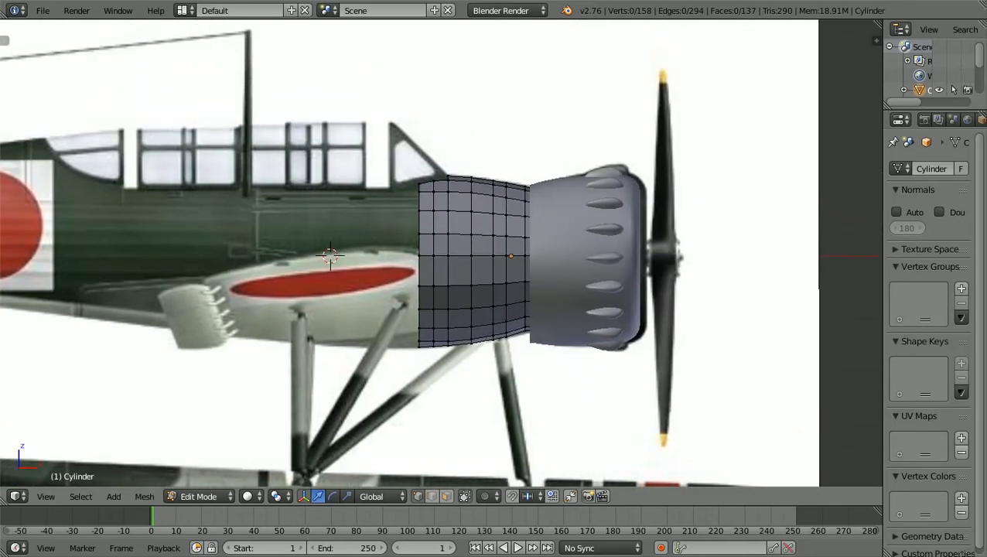
{"action": "scroll", "coordinate": [441, 252], "scroll_direction": "up", "scroll_amount": 2}
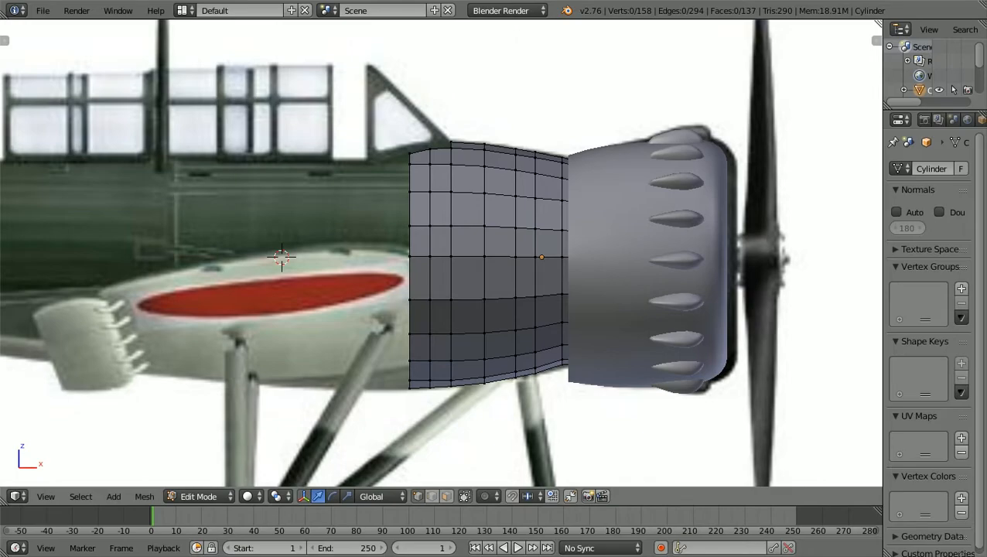
In wireframe side view, select the fuselage's open rear edge loop and extrude it about 0.14 rearward along X
{"action": "key", "text": "z"}
{"action": "key", "text": "b"}
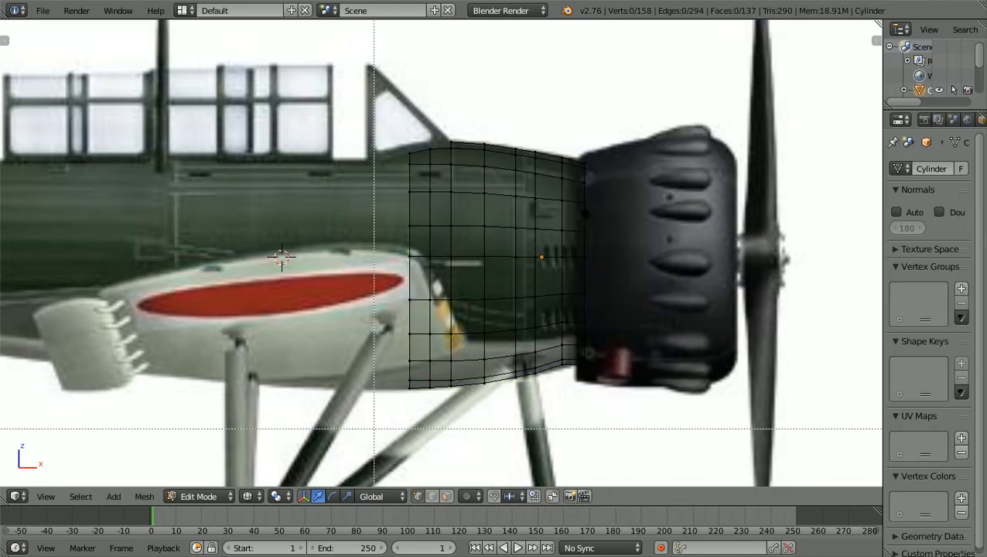
{"action": "left_click_drag", "start_coordinate": [375, 429], "coordinate": [413, 130]}
{"action": "scroll", "coordinate": [413, 130], "scroll_direction": "up", "scroll_amount": 1}
{"action": "scroll", "coordinate": [441, 252], "scroll_direction": "up", "scroll_amount": 1}
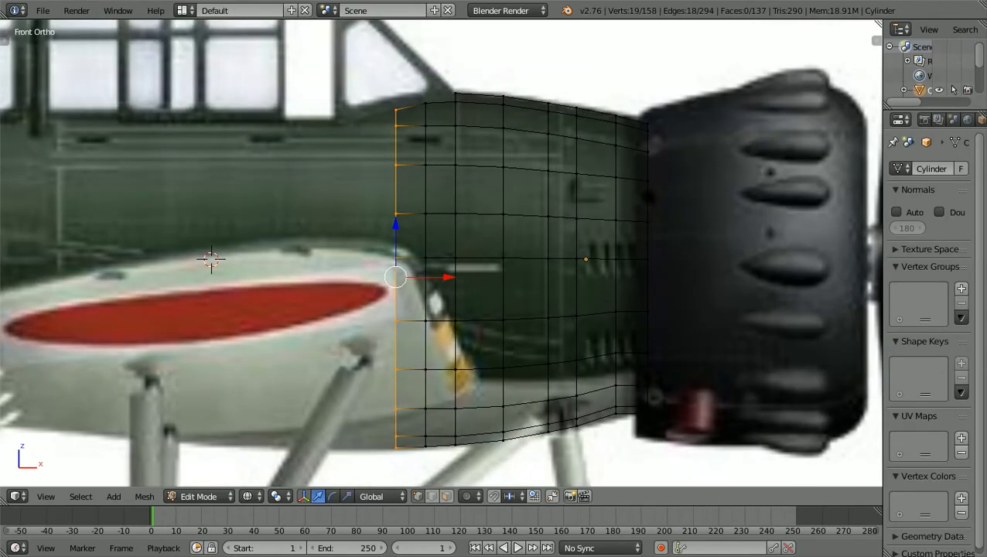
{"action": "key", "text": "e"}
{"action": "key", "text": "x"}
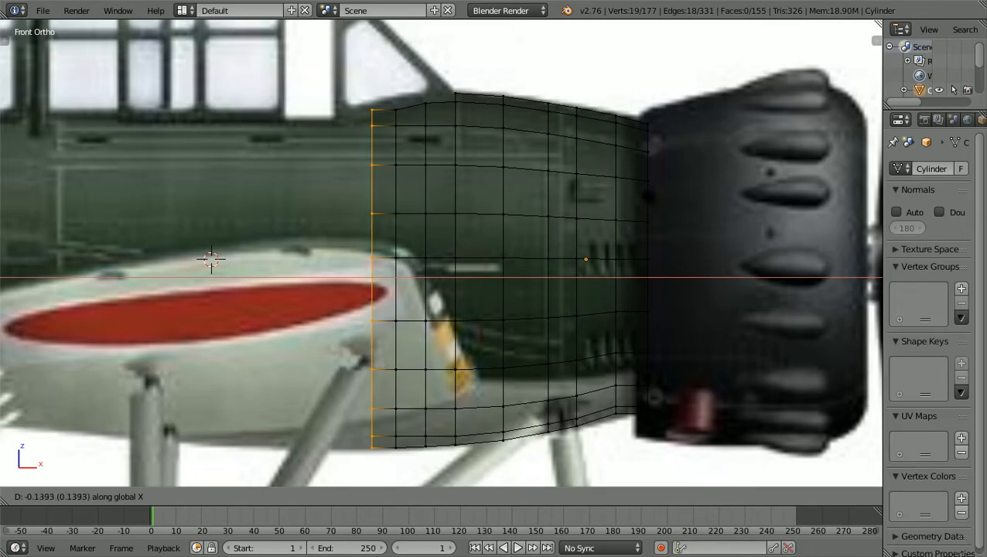
{"action": "key", "text": "Return"}
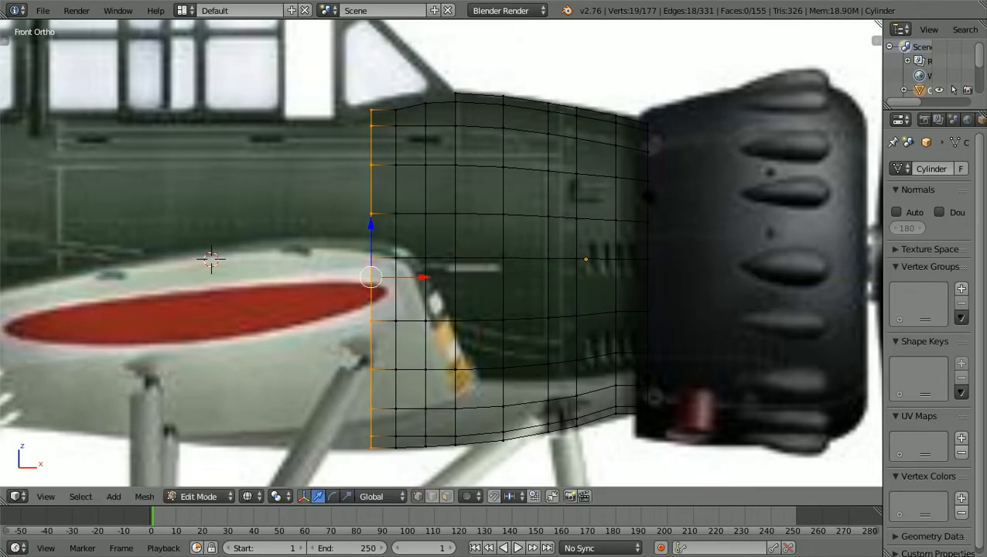
{"action": "key", "text": "a"}
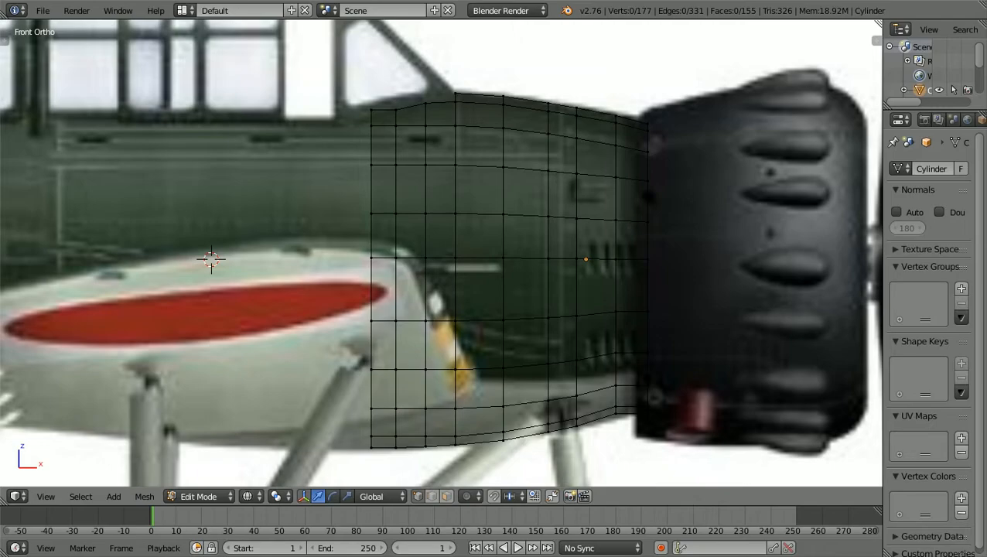
Lower the bottom vertex of the newly extruded rear loop about 0.013 along Z to follow the belly line
{"action": "right_click", "coordinate": [371, 446]}
{"action": "key", "text": "g"}
{"action": "key", "text": "z"}
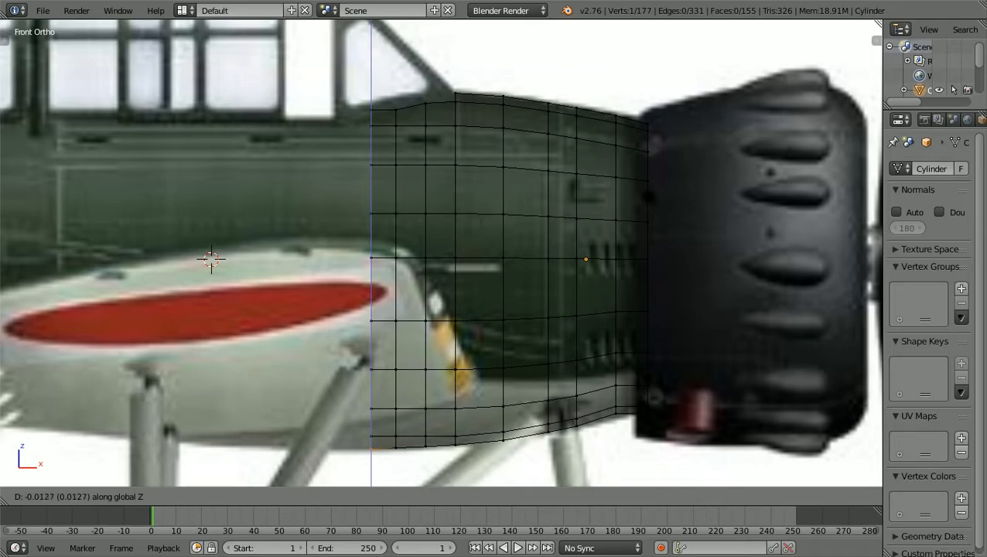
{"action": "left_click", "coordinate": [211, 260]}
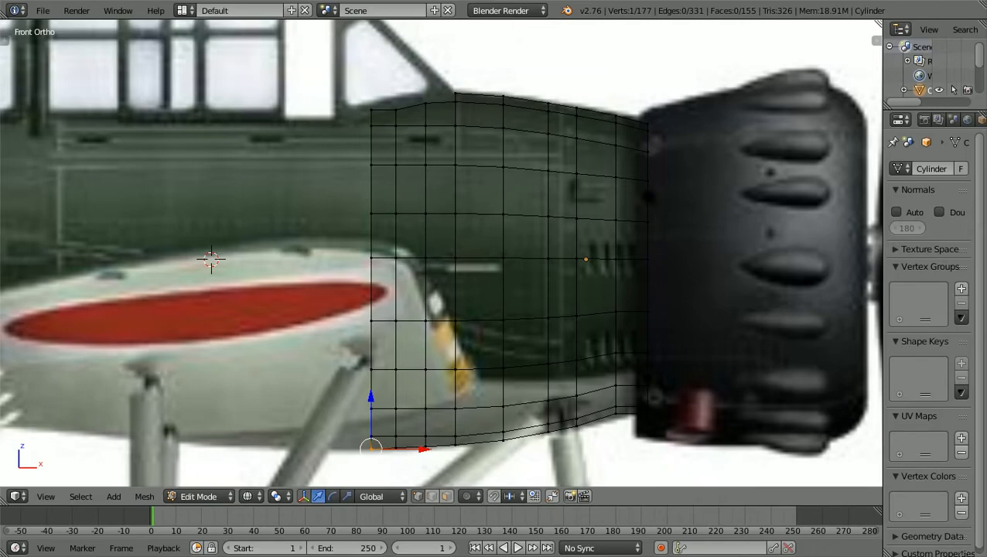
{"action": "key", "text": "a"}
{"action": "right_click_drag", "start_coordinate": [372, 126], "coordinate": [389, 102]}
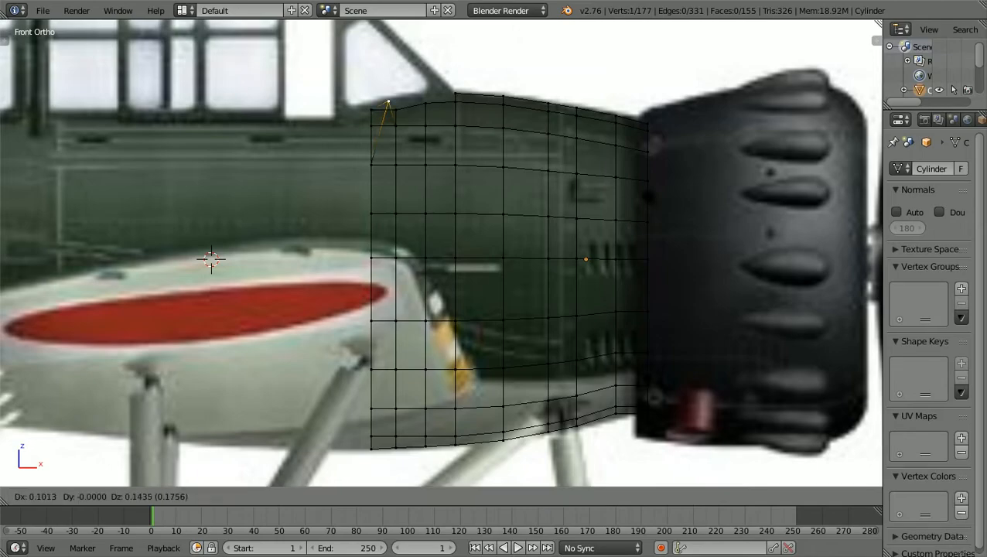
{"action": "key", "text": "Escape"}
{"action": "key", "text": "a"}
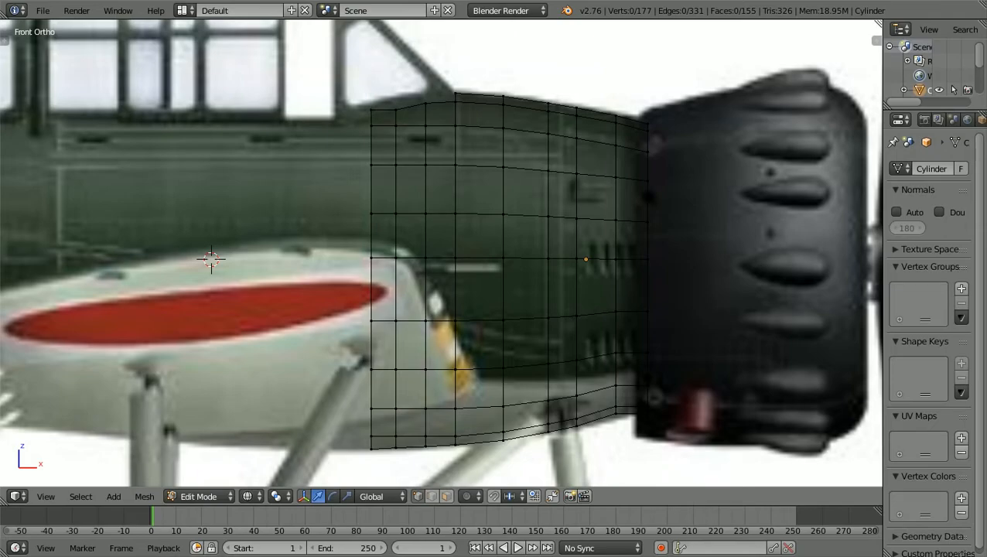
Select the new rear loop's two top vertices and lower them about 0.035 along Z to continue the slope of the windshield base
{"action": "key", "text": "b"}
{"action": "left_click_drag", "start_coordinate": [354, 114], "coordinate": [377, 104]}
{"action": "scroll", "coordinate": [441, 253], "scroll_direction": "down", "scroll_amount": 6, "text": "ctrl"}
{"action": "scroll", "coordinate": [441, 253], "scroll_direction": "up", "scroll_amount": 4, "text": "shift"}
{"action": "scroll", "coordinate": [441, 253], "scroll_direction": "up", "scroll_amount": 4, "text": "ctrl"}
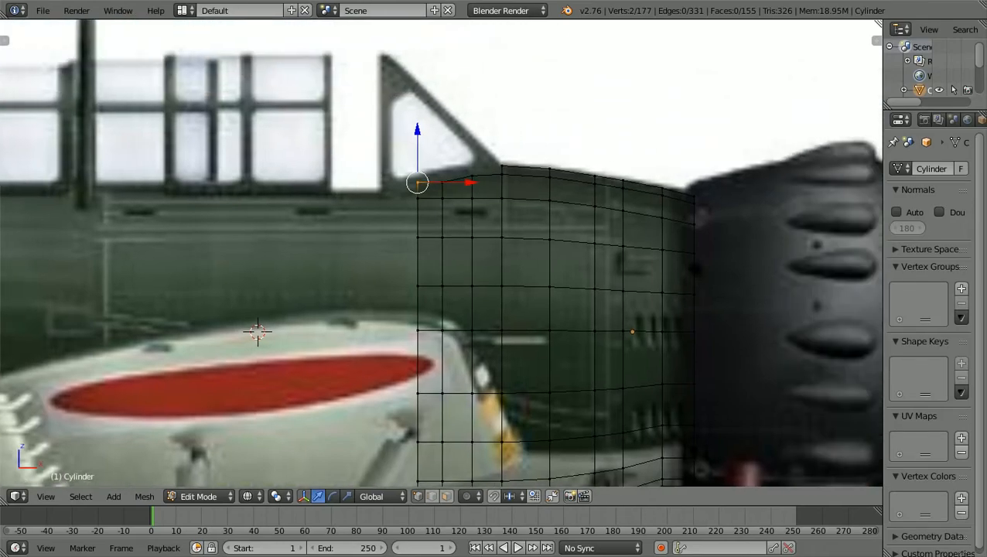
{"action": "scroll", "coordinate": [441, 253], "scroll_direction": "up", "scroll_amount": 3}
{"action": "scroll", "coordinate": [441, 253], "scroll_direction": "up", "scroll_amount": 4, "text": "shift"}
{"action": "scroll", "coordinate": [441, 253], "scroll_direction": "up", "scroll_amount": 2}
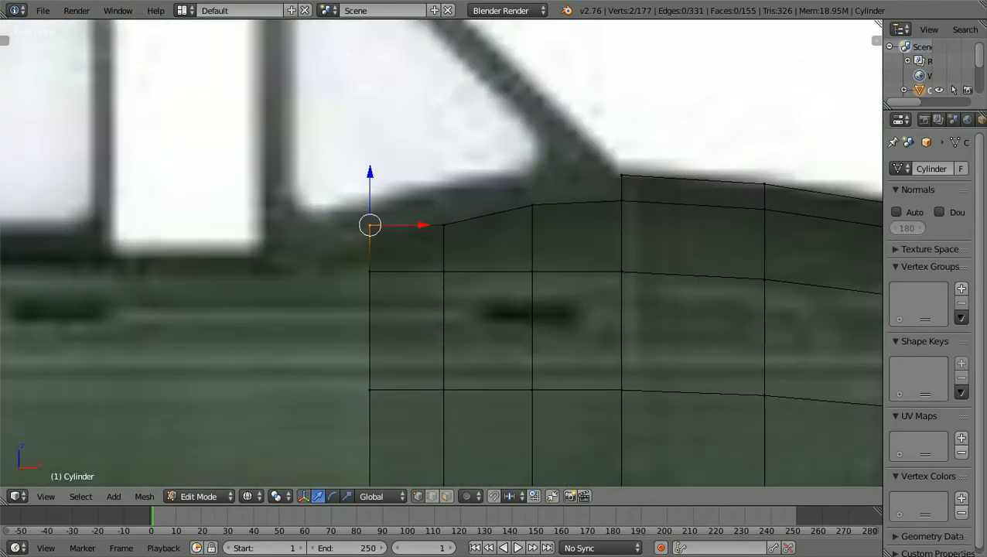
{"action": "key", "text": "g"}
{"action": "key", "text": "z"}
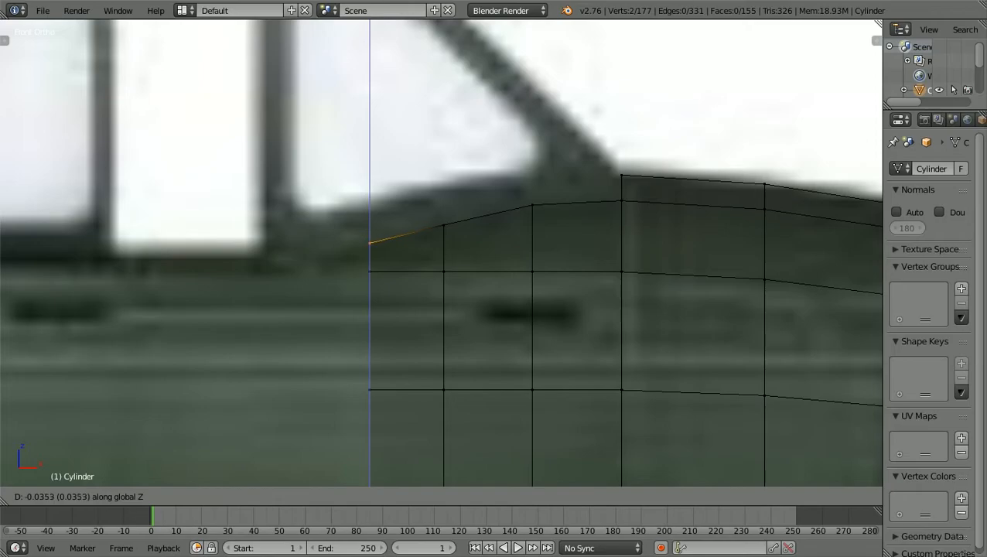
{"action": "key", "text": "Return"}
In the top view, scale the two top vertices apart by about 1.19 along Y to follow the windshield's edge, and clear the selection
{"action": "key", "text": "KP_7"}
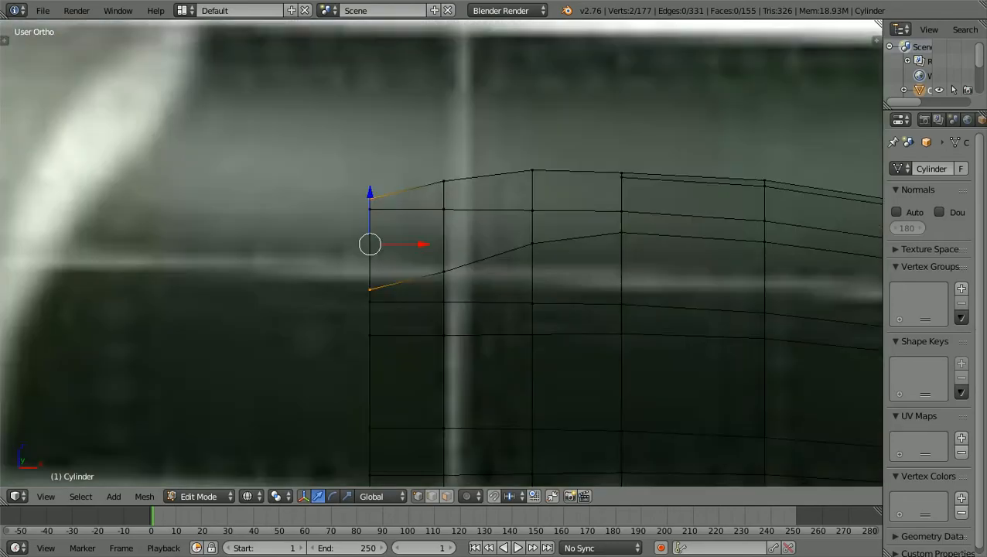
{"action": "scroll", "coordinate": [61, 256], "scroll_direction": "down", "scroll_amount": 2}
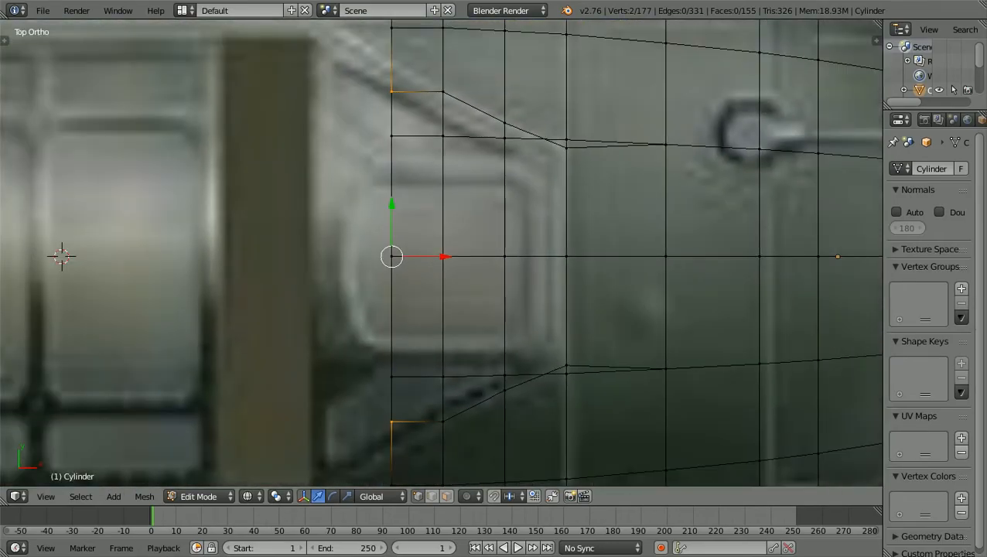
{"action": "scroll", "coordinate": [441, 253], "scroll_direction": "up", "scroll_amount": 2, "text": "shift"}
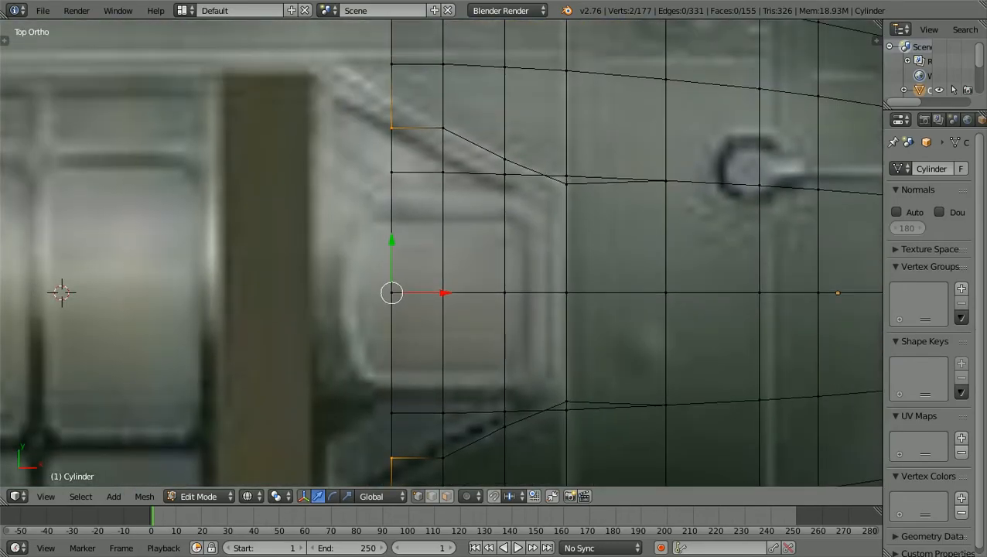
{"action": "scroll", "coordinate": [441, 253], "scroll_direction": "down", "scroll_amount": 2, "text": "shift"}
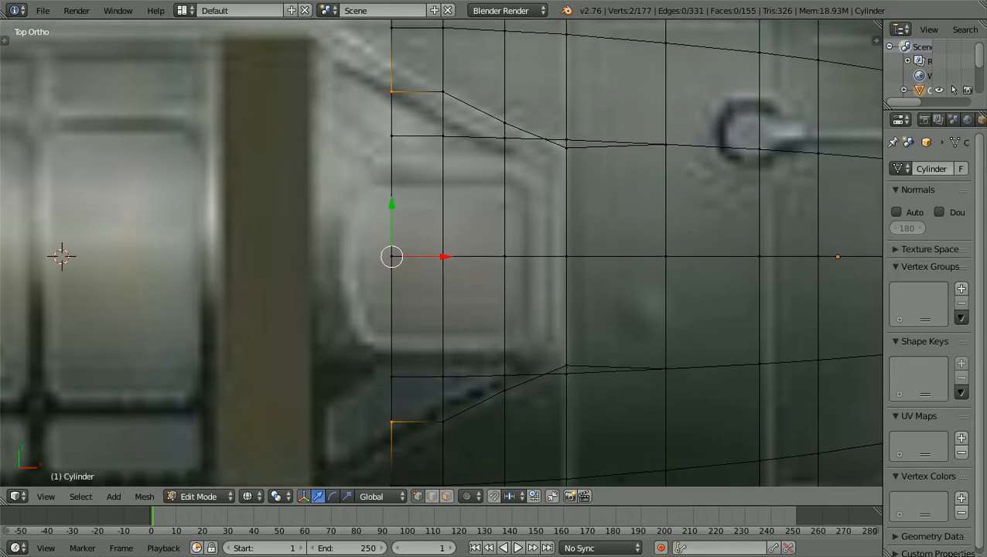
{"action": "scroll", "coordinate": [442, 253], "scroll_direction": "down", "scroll_amount": 1}
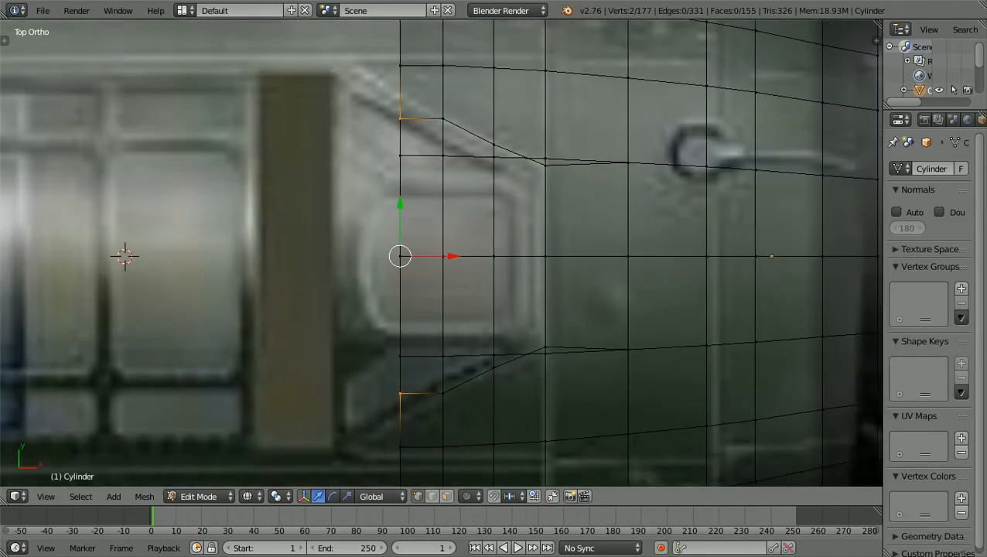
{"action": "key", "text": "s"}
{"action": "key", "text": "y"}
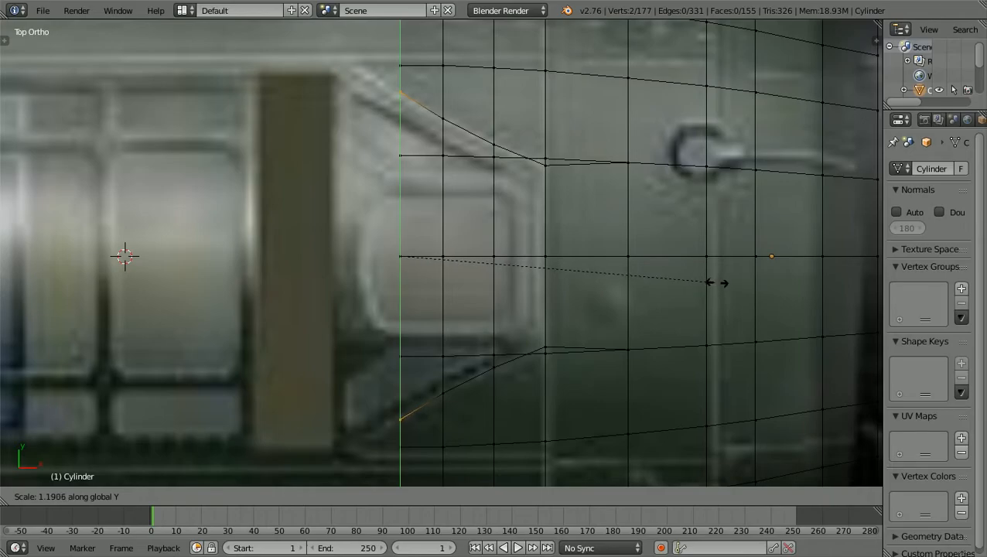
{"action": "left_click", "coordinate": [718, 282]}
{"action": "key", "text": "a"}
Examine the extended fuselage and windshield cutout in solid shading from several angles, and check the outline against the side reference
{"action": "key", "text": "z"}
{"action": "scroll", "coordinate": [441, 254], "scroll_direction": "down", "scroll_amount": 3}
{"action": "mouse_move", "coordinate": [441, 254]}
{"action": "middle_mouse_down"}
{"action": "mouse_move", "coordinate": [361, 197]}
{"action": "mouse_move", "coordinate": [420, 124]}
{"action": "mouse_move", "coordinate": [506, 62]}
{"action": "mouse_move", "coordinate": [673, 76]}
{"action": "mouse_move", "coordinate": [747, 139]}
{"action": "mouse_move", "coordinate": [703, 159]}
{"action": "mouse_move", "coordinate": [646, 161]}
{"action": "mouse_move", "coordinate": [739, 195]}
{"action": "mouse_move", "coordinate": [766, 263]}
{"action": "middle_mouse_up"}
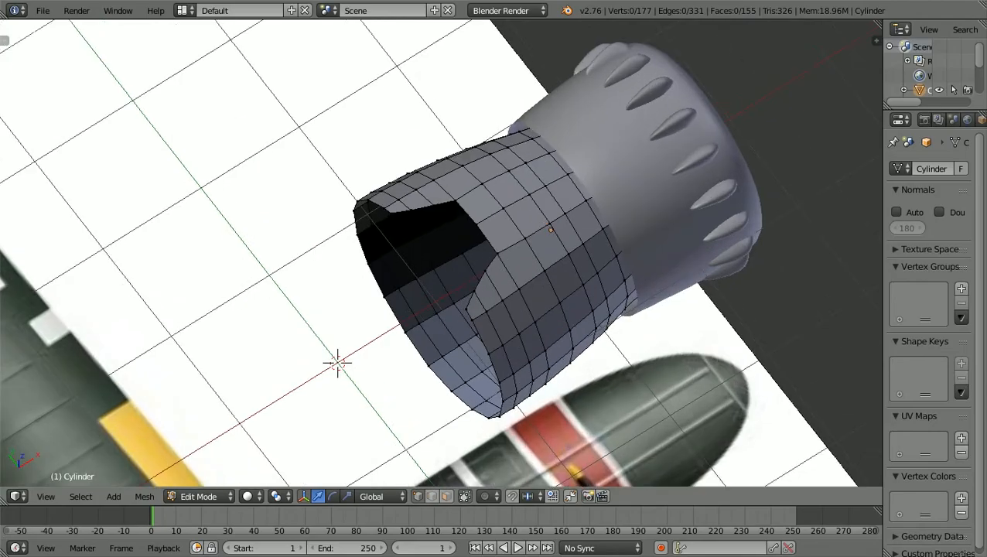
{"action": "scroll", "coordinate": [441, 253], "scroll_direction": "down", "scroll_amount": 1}
{"action": "scroll", "coordinate": [441, 253], "scroll_direction": "down", "scroll_amount": 1}
{"action": "middle_click_drag", "start_coordinate": [526, 240], "coordinate": [441, 274]}
{"action": "scroll", "coordinate": [441, 253], "scroll_direction": "down", "scroll_amount": 3}
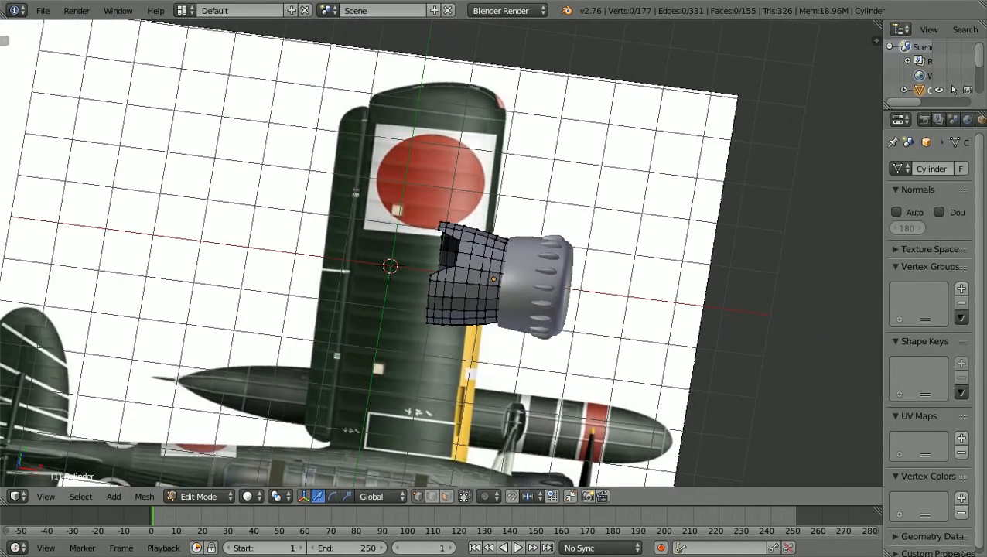
{"action": "scroll", "coordinate": [441, 253], "scroll_direction": "up", "scroll_amount": 3}
{"action": "scroll", "coordinate": [441, 253], "scroll_direction": "down", "scroll_amount": 2}
{"action": "scroll", "coordinate": [441, 253], "scroll_direction": "up", "scroll_amount": 1}
{"action": "scroll", "coordinate": [441, 253], "scroll_direction": "down", "scroll_amount": 1}
{"action": "scroll", "coordinate": [441, 253], "scroll_direction": "up", "scroll_amount": 1}
{"action": "scroll", "coordinate": [441, 253], "scroll_direction": "down", "scroll_amount": 1}
{"action": "scroll", "coordinate": [441, 253], "scroll_direction": "up", "scroll_amount": 1}
{"action": "middle_click_drag", "start_coordinate": [442, 259], "coordinate": [577, 229]}
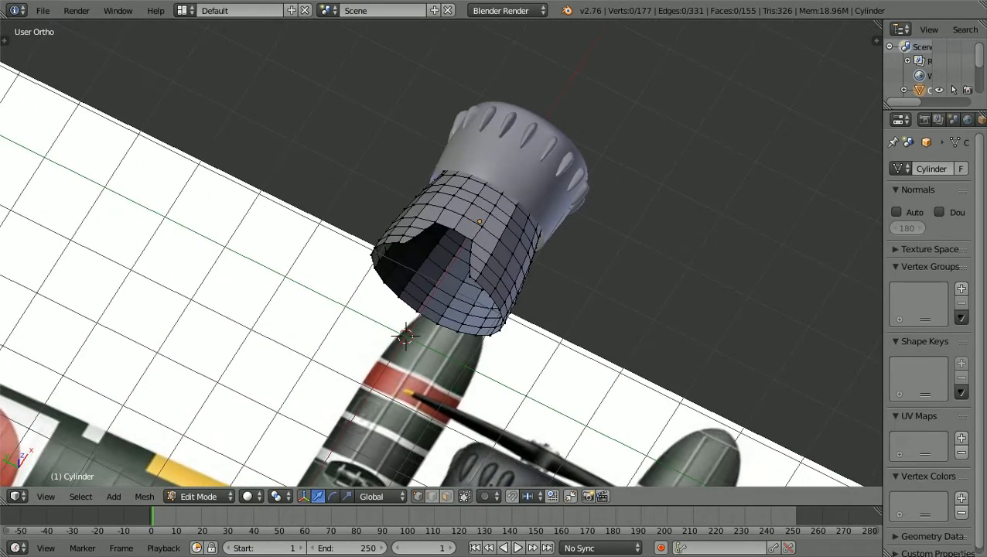
{"action": "scroll", "coordinate": [441, 253], "scroll_direction": "up", "scroll_amount": 4}
{"action": "middle_click_drag", "start_coordinate": [441, 253], "coordinate": [364, 267]}
{"action": "scroll", "coordinate": [441, 253], "scroll_direction": "up", "scroll_amount": 1}
{"action": "scroll", "coordinate": [442, 253], "scroll_direction": "down", "scroll_amount": 1}
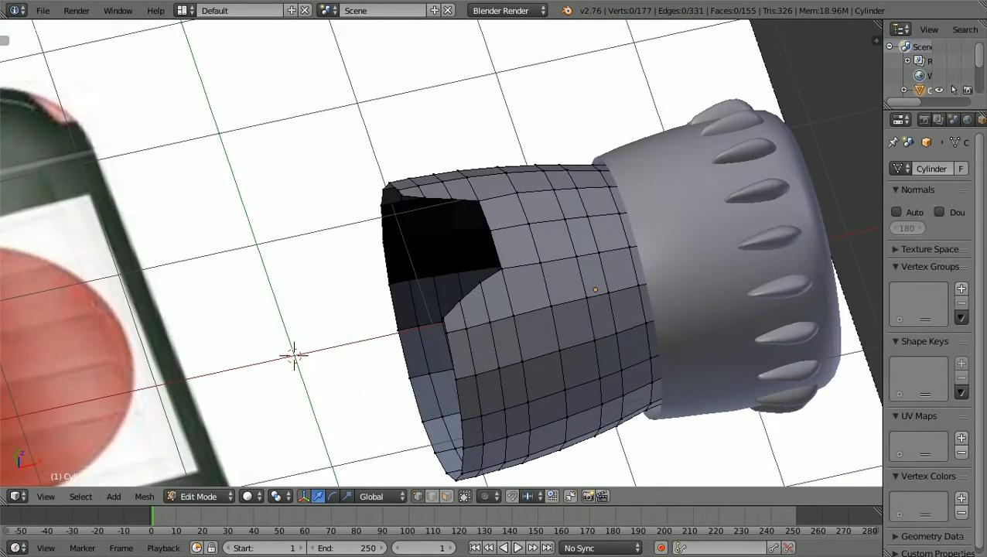
{"action": "key", "text": "KP_1"}
{"action": "scroll", "coordinate": [441, 253], "scroll_direction": "up", "scroll_amount": 1}
{"action": "scroll", "coordinate": [441, 253], "scroll_direction": "down", "scroll_amount": 3}
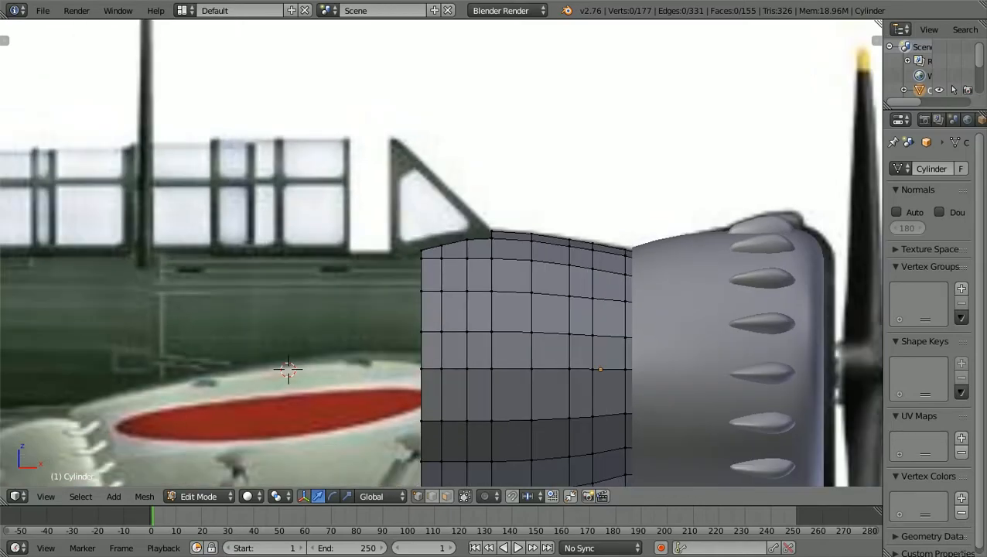
{"action": "scroll", "coordinate": [441, 253], "scroll_direction": "down", "scroll_amount": 1}
{"action": "scroll", "coordinate": [441, 253], "scroll_direction": "down", "scroll_amount": 3, "text": "shift"}
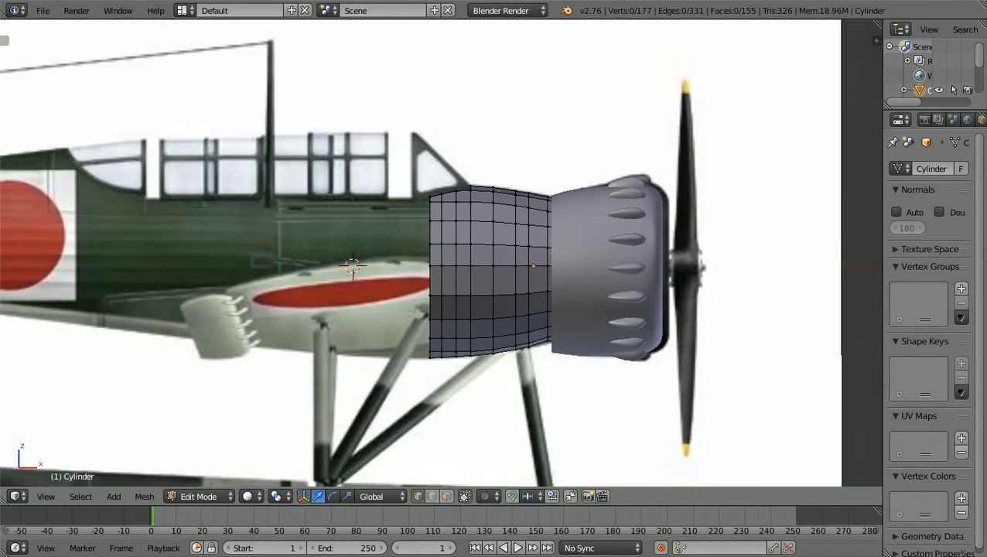
{"action": "scroll", "coordinate": [441, 253], "scroll_direction": "up", "scroll_amount": 1}
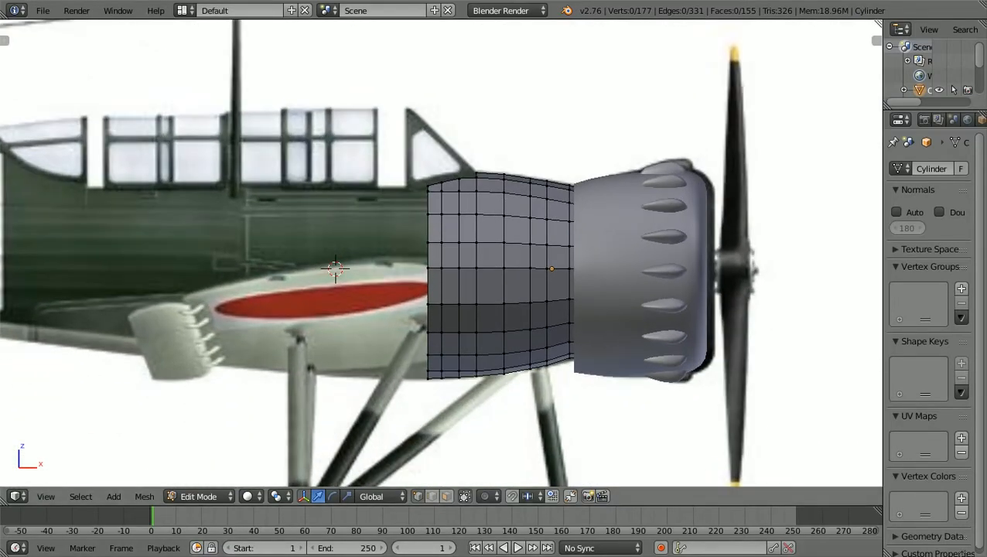
In the side view, extrude the fuselage's rear edge loop about 0.207 rearward along X to the windshield's rear edge
{"action": "key", "text": "z"}
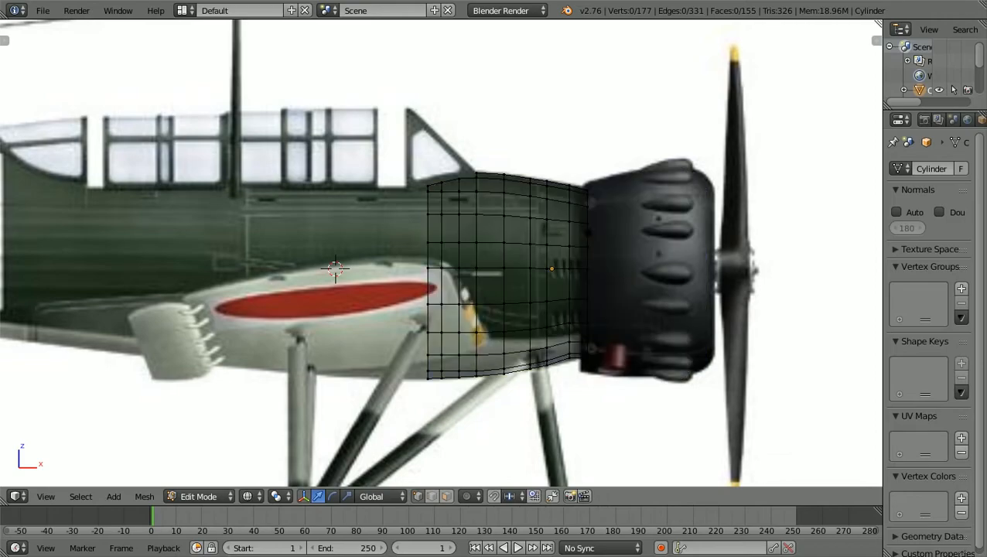
{"action": "scroll", "coordinate": [441, 253], "scroll_direction": "up", "scroll_amount": 2}
{"action": "scroll", "coordinate": [441, 253], "scroll_direction": "down", "scroll_amount": 3, "text": "shift"}
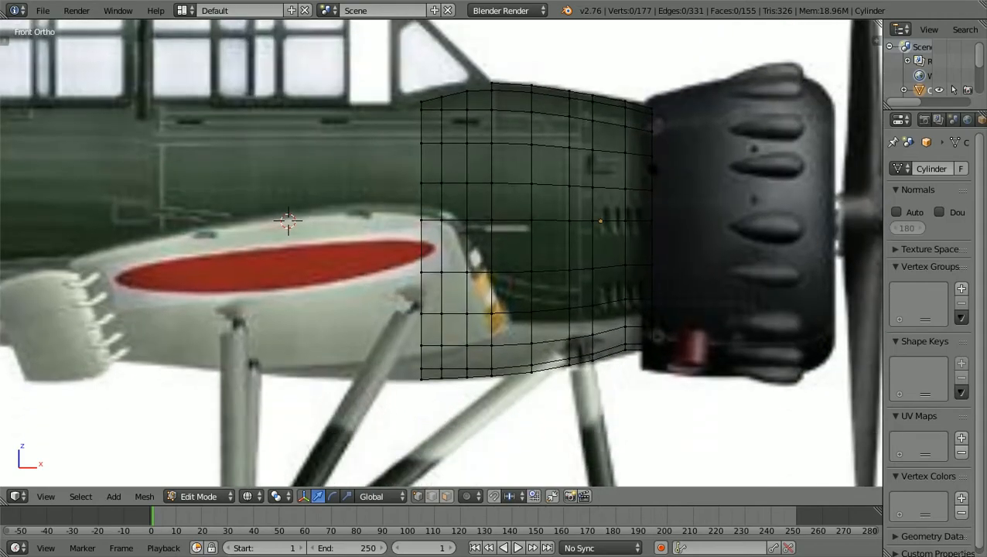
{"action": "scroll", "coordinate": [441, 253], "scroll_direction": "up", "scroll_amount": 1}
{"action": "key", "text": "b"}
{"action": "left_click_drag", "start_coordinate": [399, 440], "coordinate": [428, 78]}
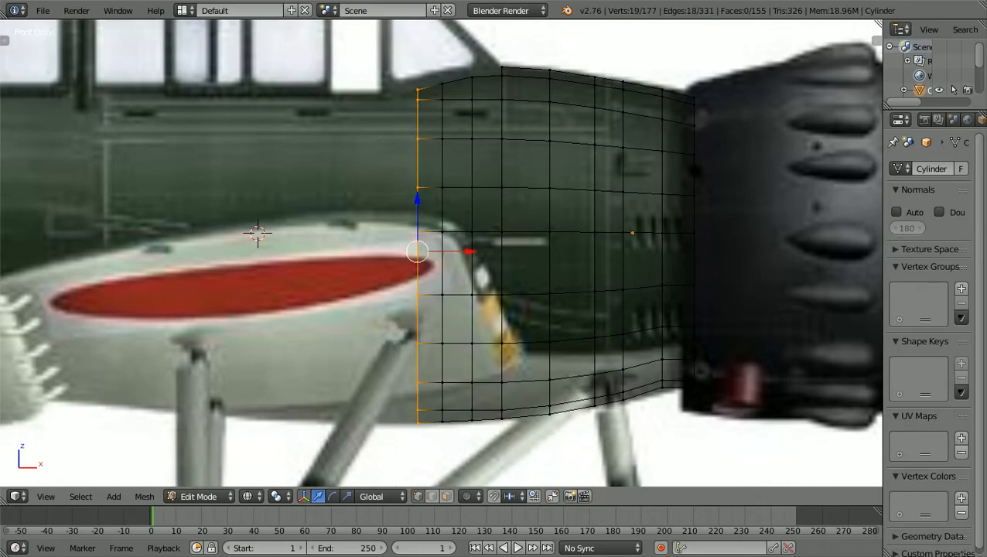
{"action": "key", "text": "e"}
{"action": "key", "text": "x"}
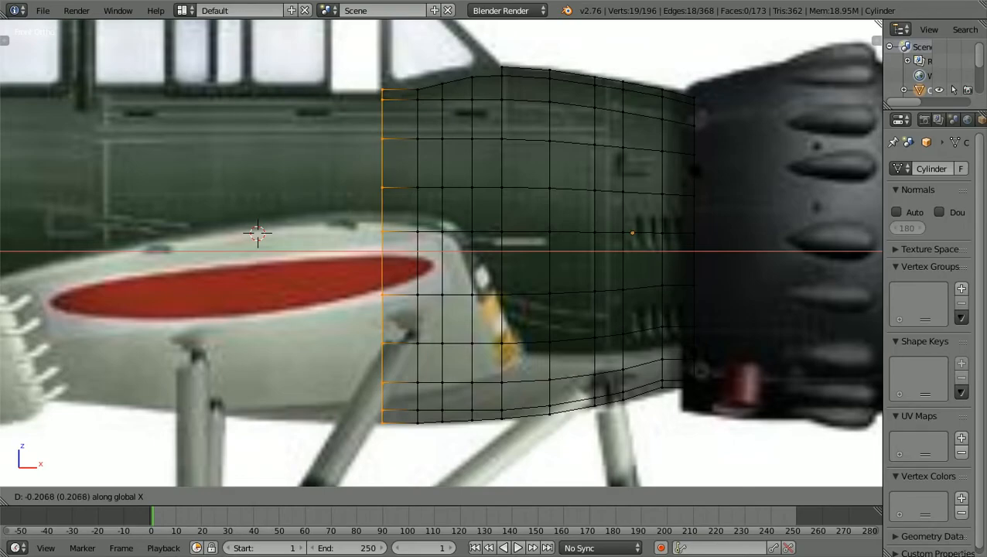
{"action": "key", "text": "Return"}
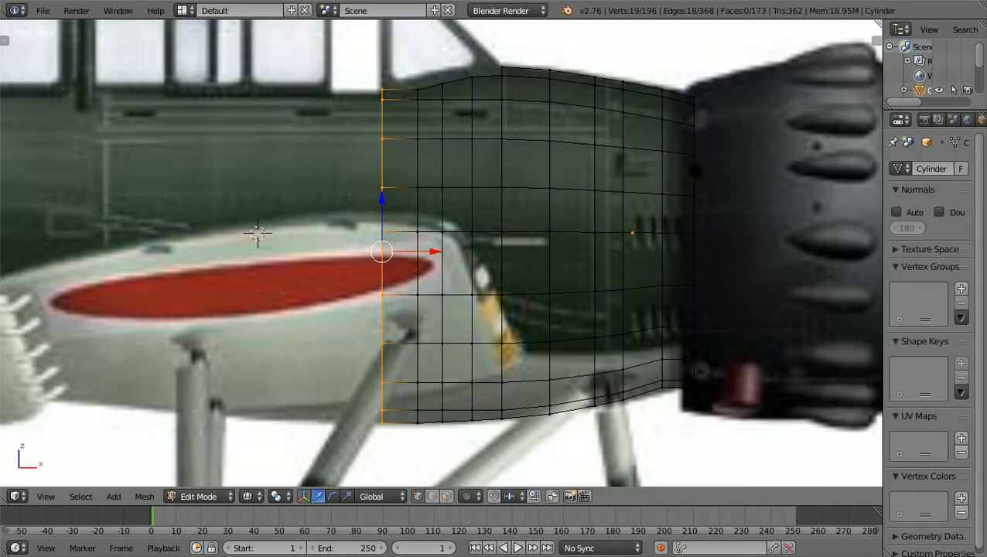
{"action": "key", "text": "a"}
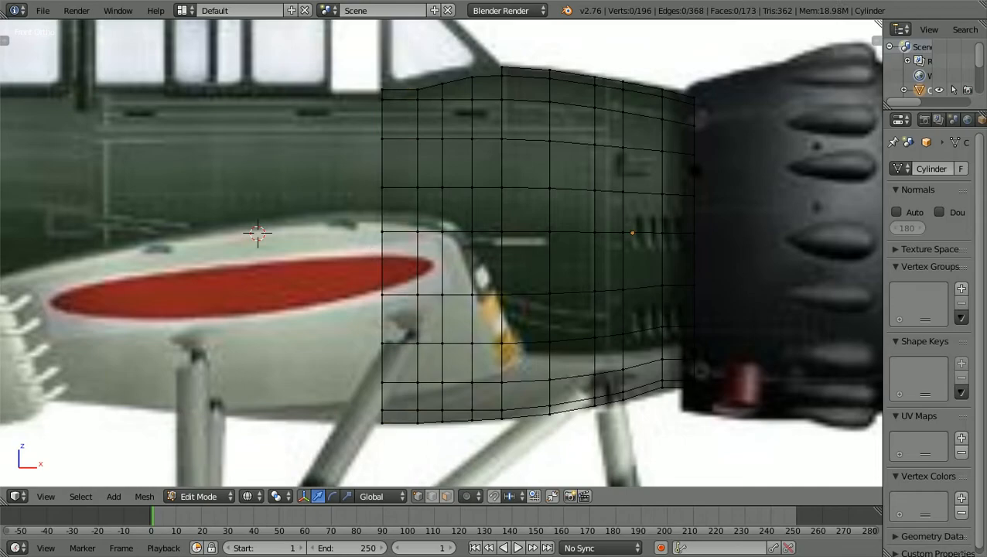
Select the new rear loop's two top vertices and lower them about 0.03 along Z to meet the cockpit sill line
{"action": "scroll", "coordinate": [441, 253], "scroll_direction": "up", "scroll_amount": 7, "text": "shift"}
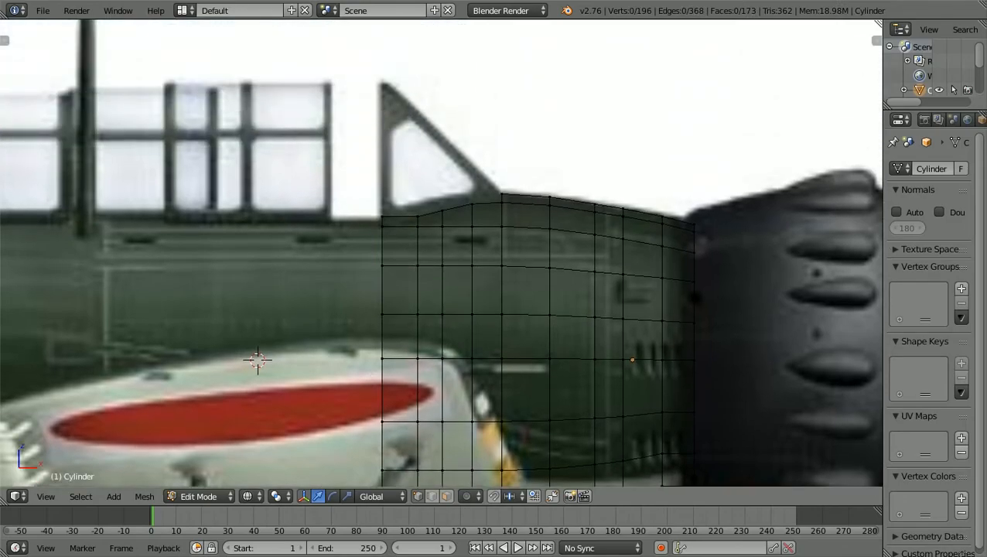
{"action": "scroll", "coordinate": [441, 253], "scroll_direction": "up", "scroll_amount": 3}
{"action": "scroll", "coordinate": [442, 253], "scroll_direction": "up", "scroll_amount": 3, "text": "shift"}
{"action": "scroll", "coordinate": [441, 253], "scroll_direction": "down", "scroll_amount": 3, "text": "ctrl"}
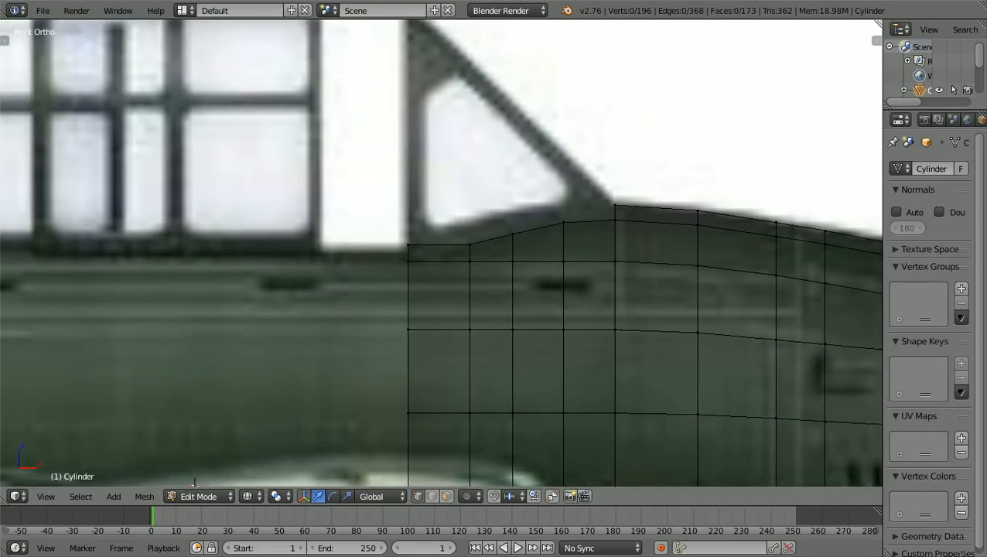
{"action": "scroll", "coordinate": [441, 253], "scroll_direction": "up", "scroll_amount": 2}
{"action": "scroll", "coordinate": [441, 253], "scroll_direction": "up", "scroll_amount": 1}
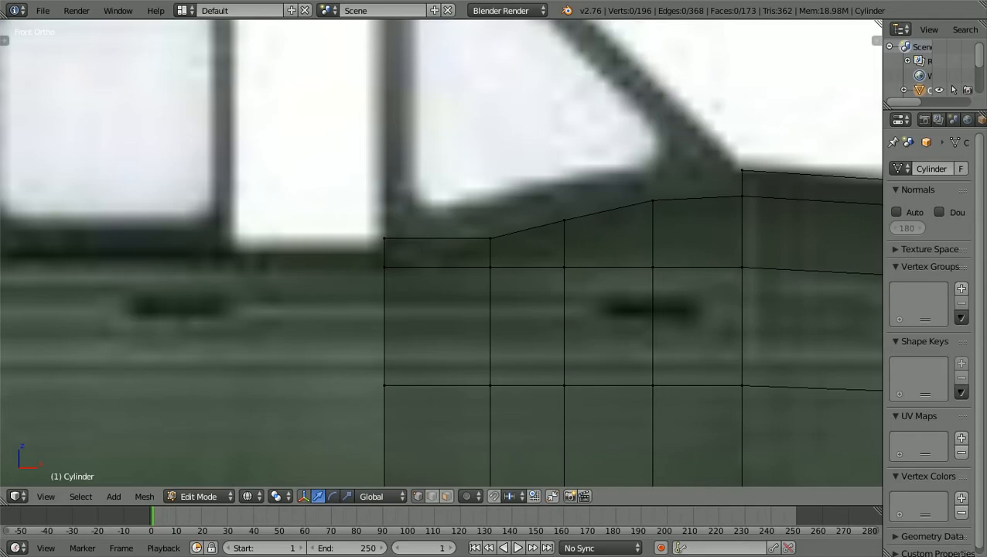
{"action": "key", "text": "b"}
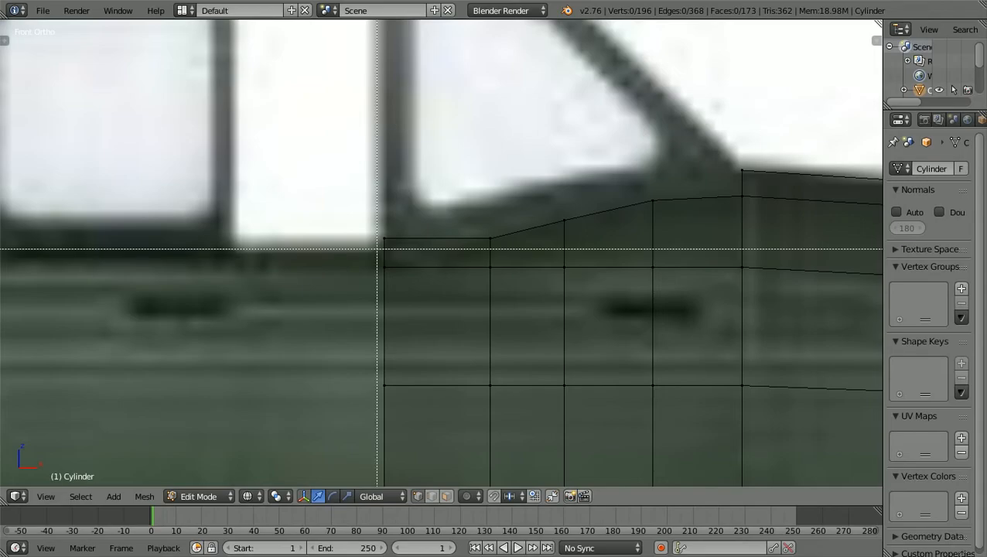
{"action": "left_click_drag", "start_coordinate": [375, 229], "coordinate": [395, 248]}
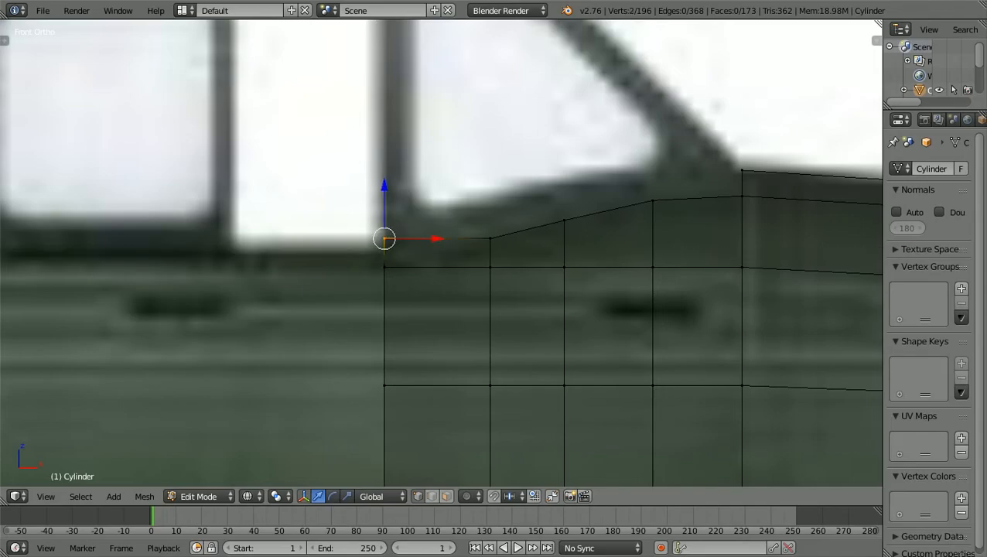
{"action": "key", "text": "g"}
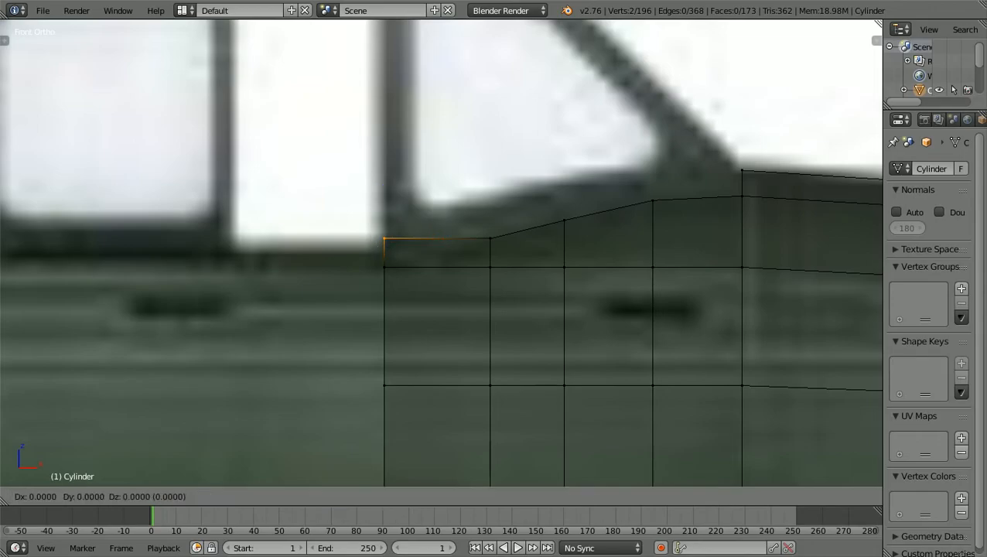
{"action": "key", "text": "z"}
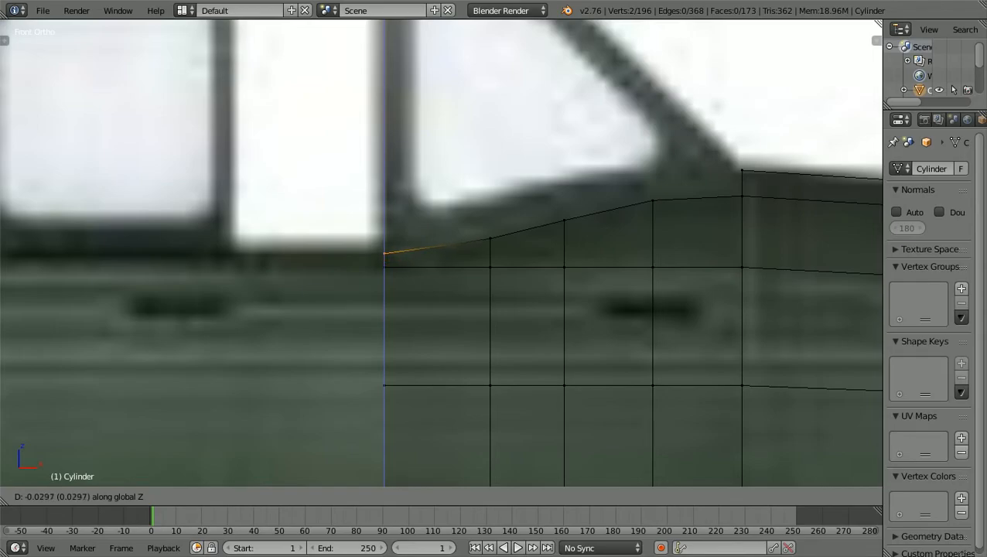
{"action": "key", "text": "Return"}
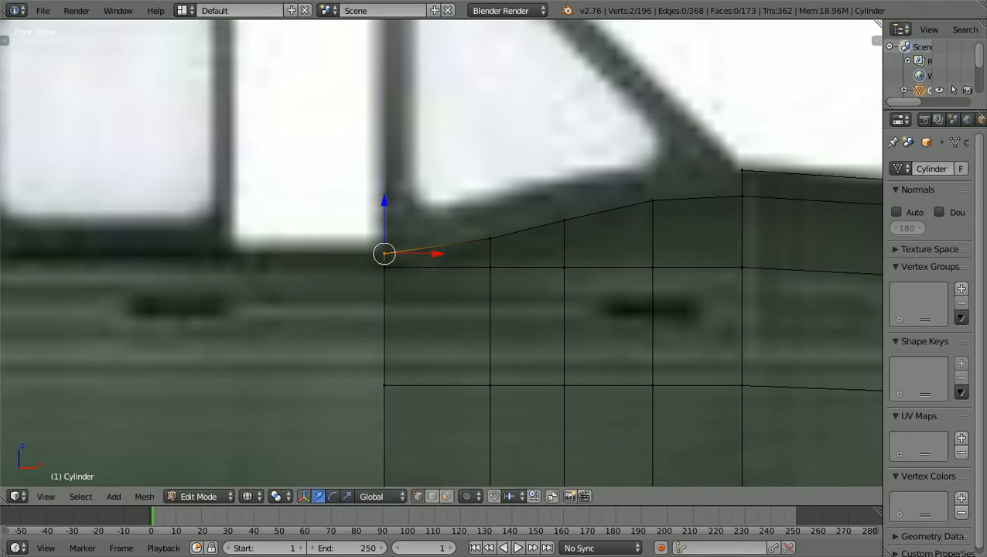
{"action": "key", "text": "a"}
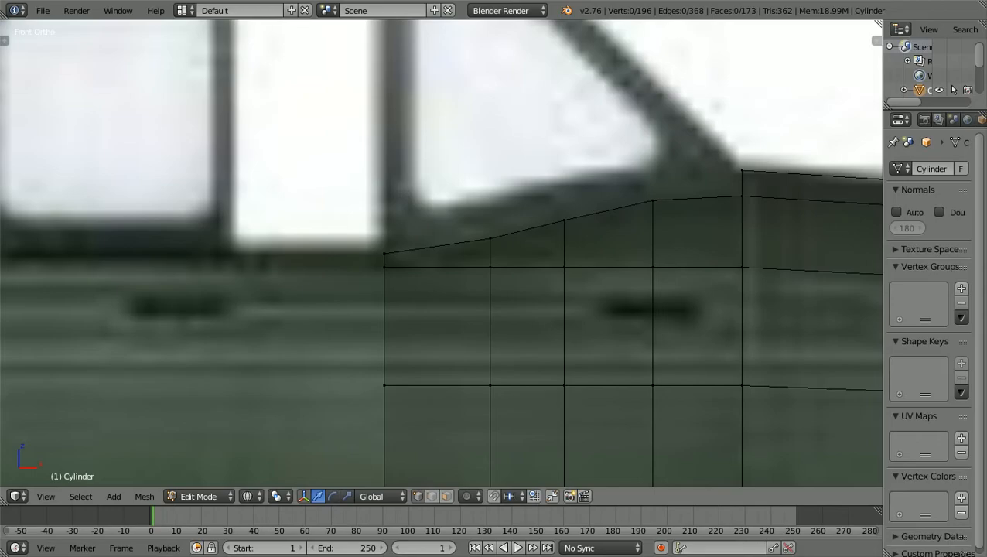
{"action": "key", "text": "b"}
{"action": "left_click_drag", "start_coordinate": [482, 209], "coordinate": [580, 250]}
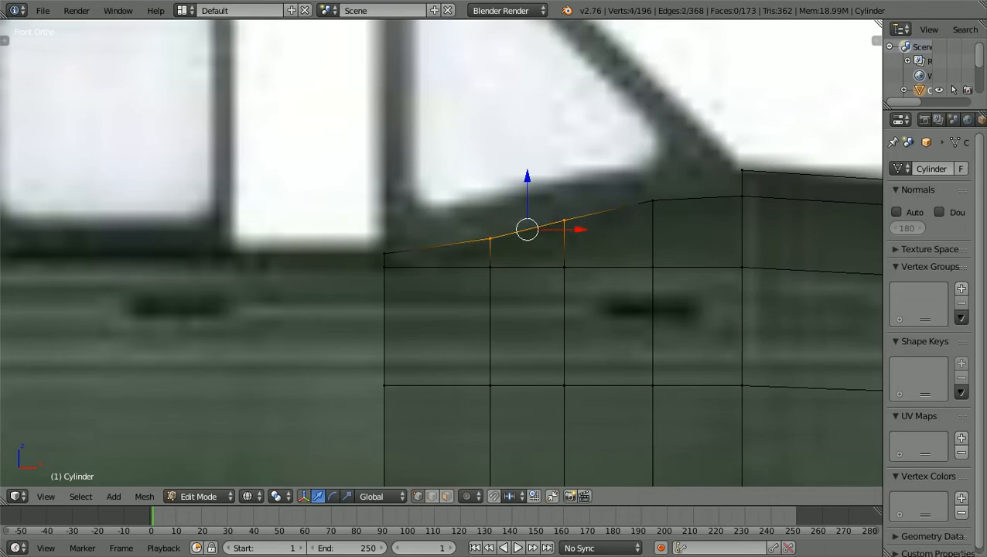
{"action": "key", "text": "g"}
{"action": "key", "text": "z"}
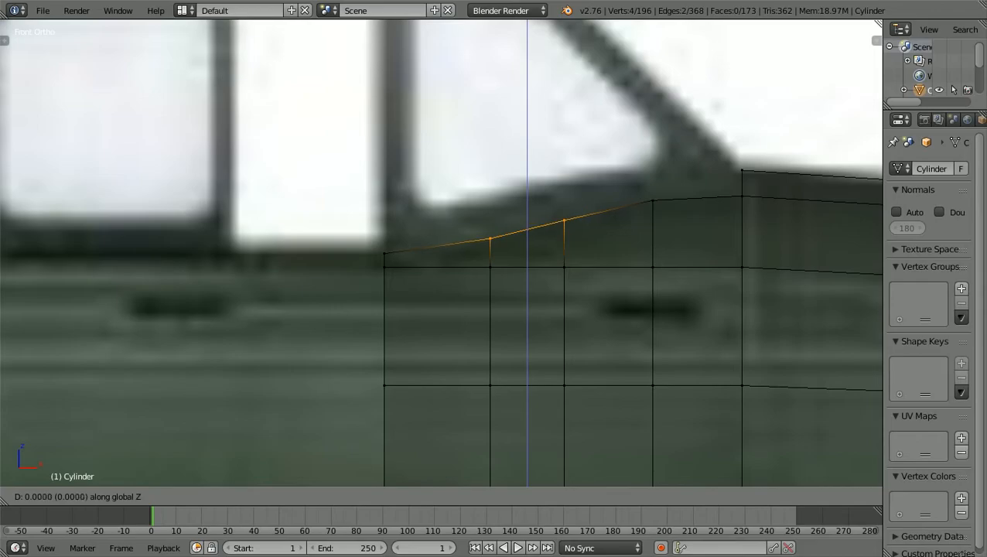
{"action": "key", "text": "Escape"}
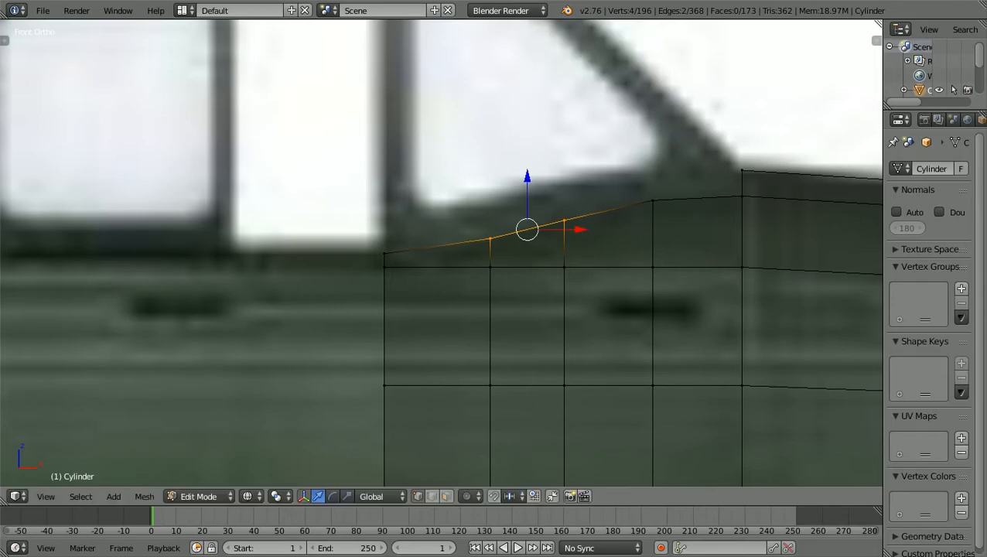
{"action": "key", "text": "a"}
Raise the two top vertices of the loop just ahead of the rear one slightly along Z to smooth the windshield base's slope
{"action": "key", "text": "b"}
{"action": "left_click_drag", "start_coordinate": [483, 225], "coordinate": [494, 253]}
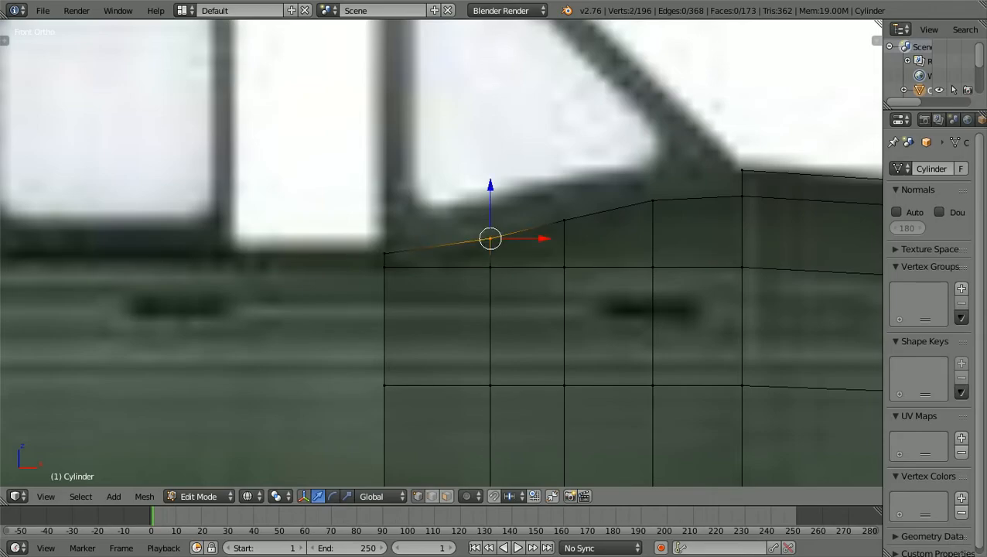
{"action": "key", "text": "g"}
{"action": "key", "text": "z"}
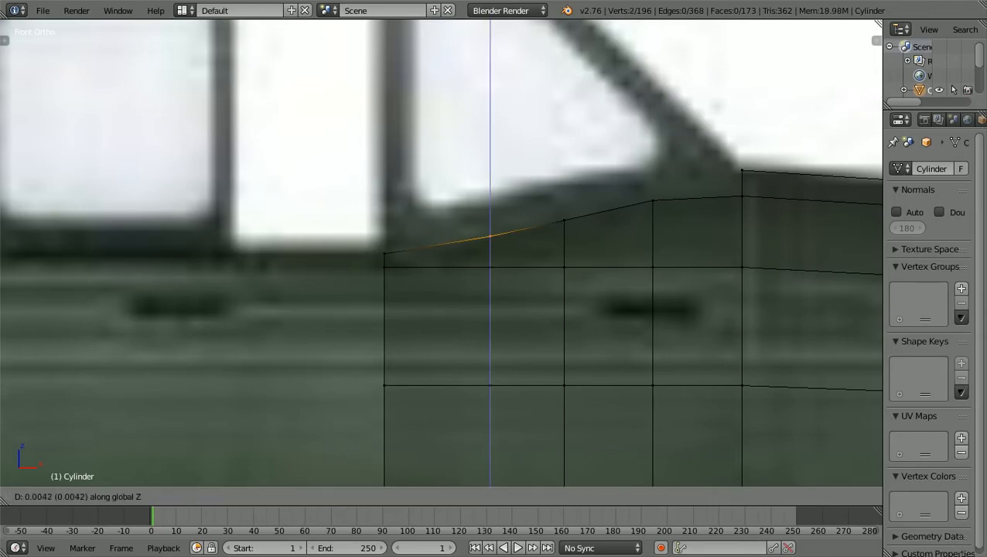
{"action": "key", "text": "Return"}
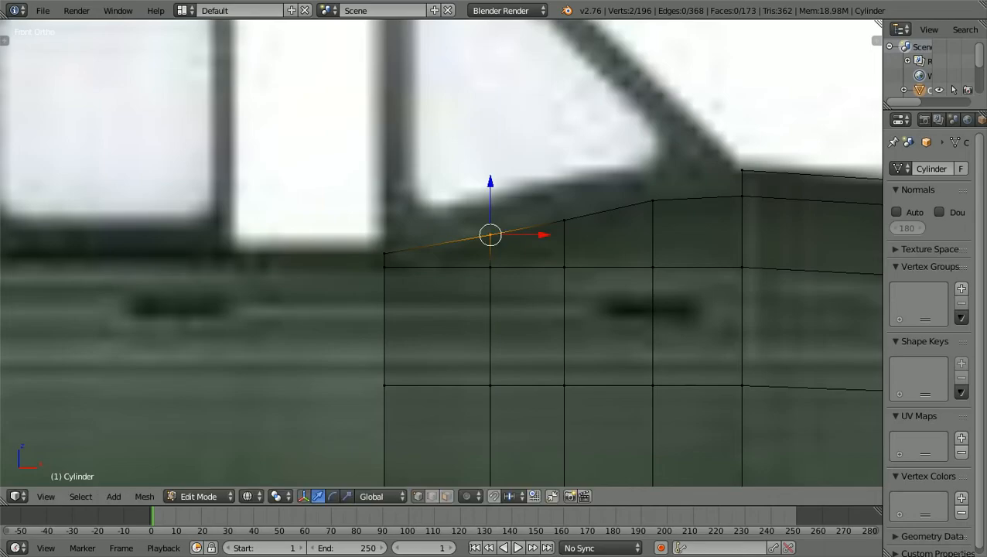
{"action": "key", "text": "a"}
{"action": "scroll", "coordinate": [442, 253], "scroll_direction": "down", "scroll_amount": 1}
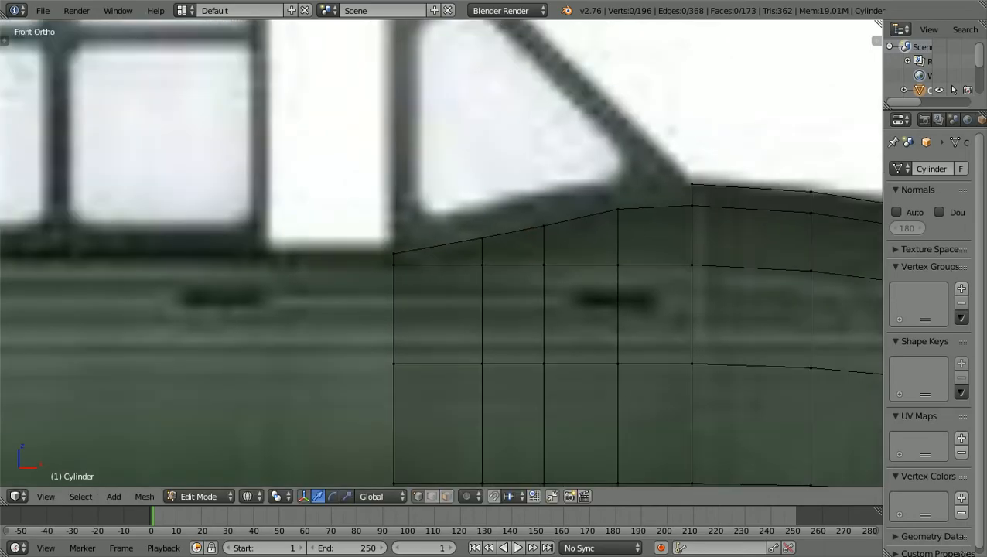
In the top view, scale the rear loop's two top vertices apart by about 1.08 along Y toward the windshield's rear corners
{"action": "scroll", "coordinate": [442, 253], "scroll_direction": "up", "scroll_amount": 1}
{"action": "right_click", "coordinate": [385, 253]}
{"action": "scroll", "coordinate": [384, 253], "scroll_direction": "down", "scroll_amount": 2}
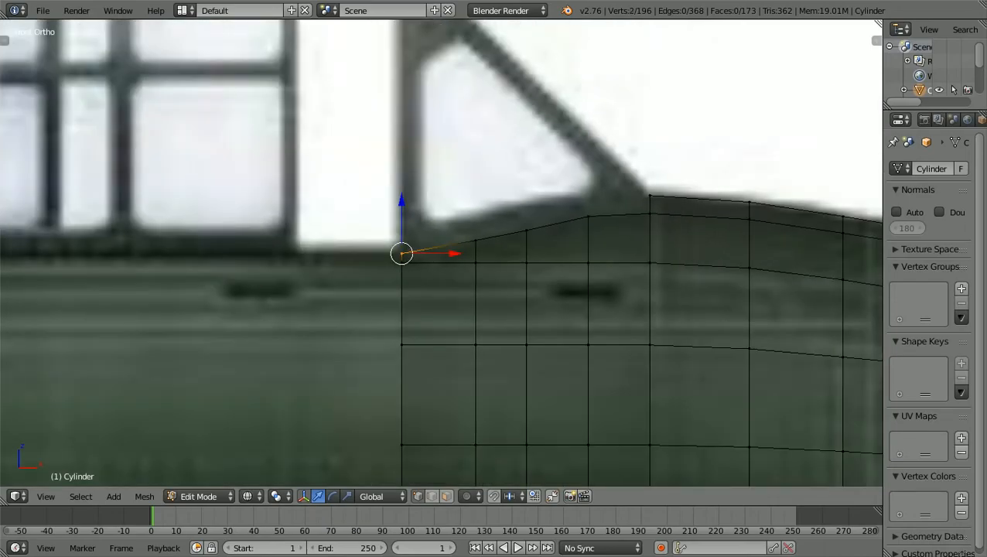
{"action": "key", "text": "KP_7"}
{"action": "scroll", "coordinate": [442, 253], "scroll_direction": "down", "scroll_amount": 1}
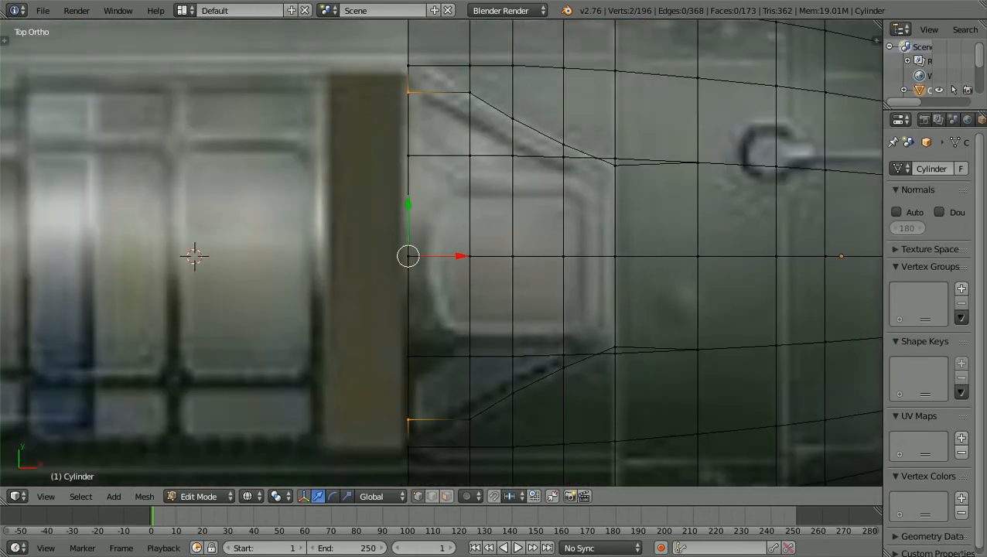
{"action": "scroll", "coordinate": [442, 253], "scroll_direction": "up", "scroll_amount": 1, "text": "shift"}
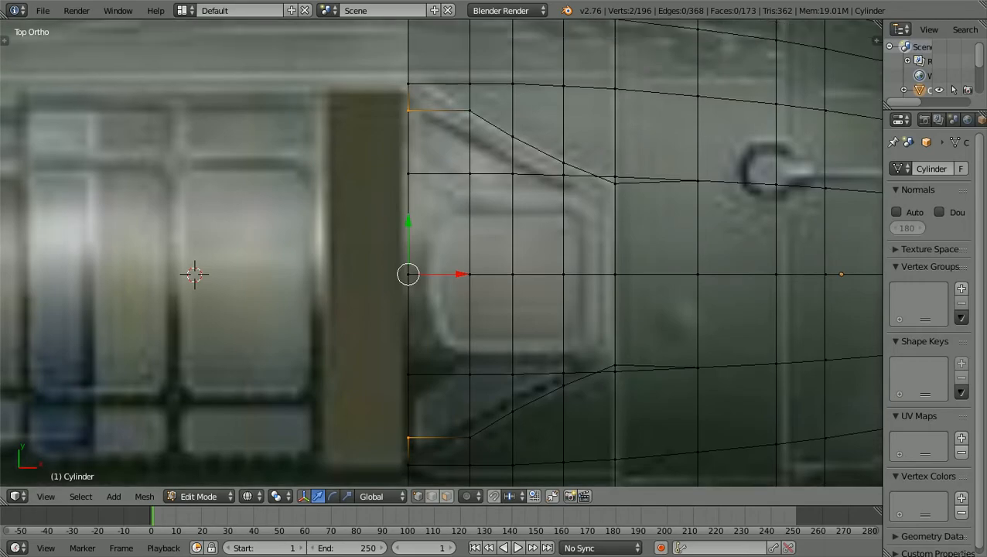
{"action": "scroll", "coordinate": [442, 253], "scroll_direction": "down", "scroll_amount": 1}
{"action": "scroll", "coordinate": [442, 253], "scroll_direction": "up", "scroll_amount": 1}
{"action": "key", "text": "s"}
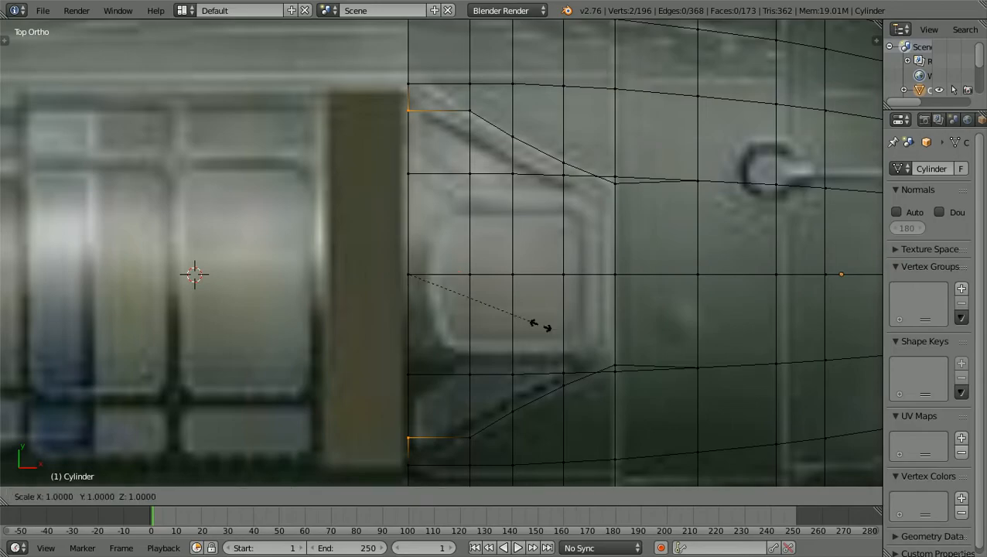
{"action": "key", "text": "y"}
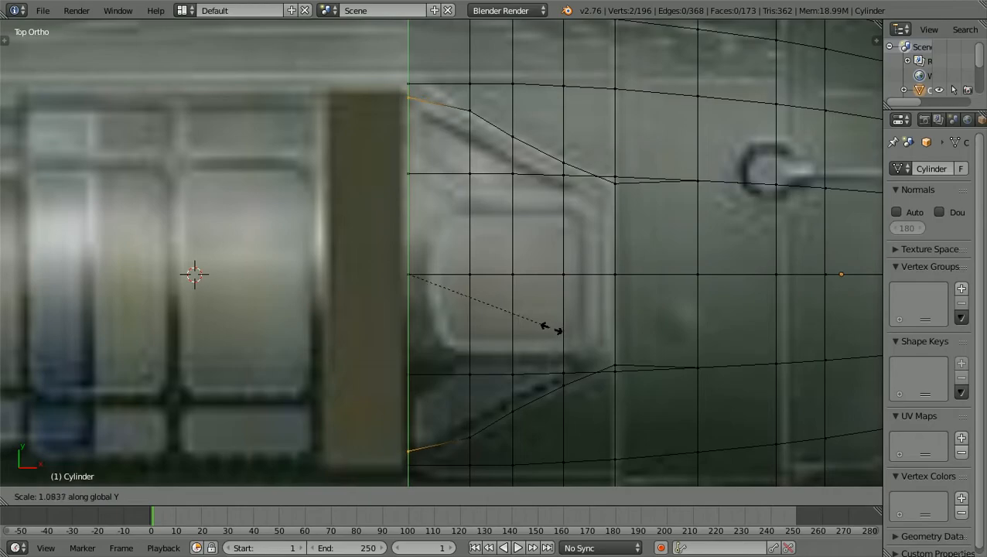
{"action": "left_click", "coordinate": [551, 328]}
{"action": "key", "text": "a"}
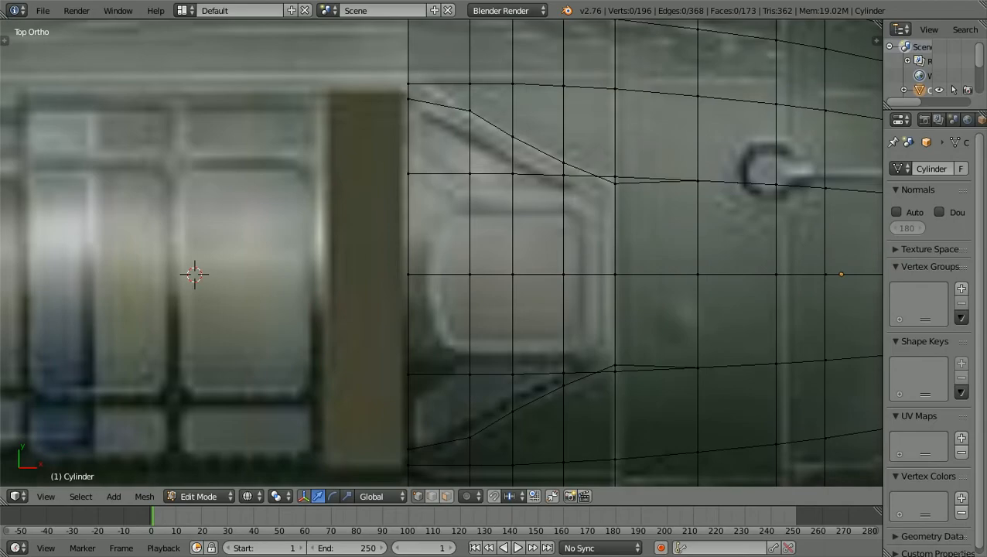
Select the rear loop's four vertices just outside the windshield corners and scale them apart by about 1.06 along Y
{"action": "right_click", "coordinate": [408, 99]}
{"action": "key", "text": "a"}
{"action": "key", "text": "b"}
{"action": "left_click_drag", "start_coordinate": [400, 91], "coordinate": [419, 77]}
{"action": "key", "text": "b"}
{"action": "left_click_drag", "start_coordinate": [399, 474], "coordinate": [414, 458]}
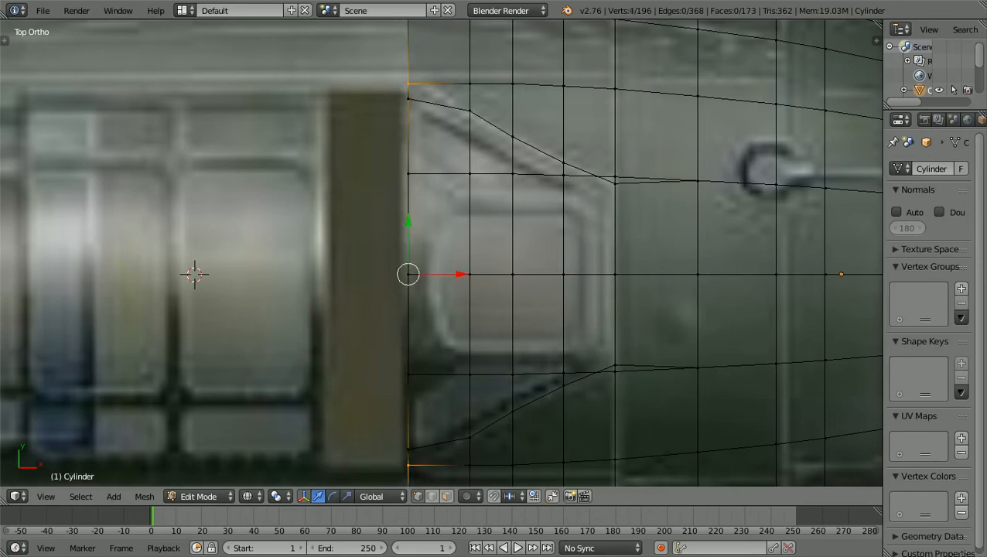
{"action": "scroll", "coordinate": [441, 253], "scroll_direction": "down", "scroll_amount": 1, "text": "shift"}
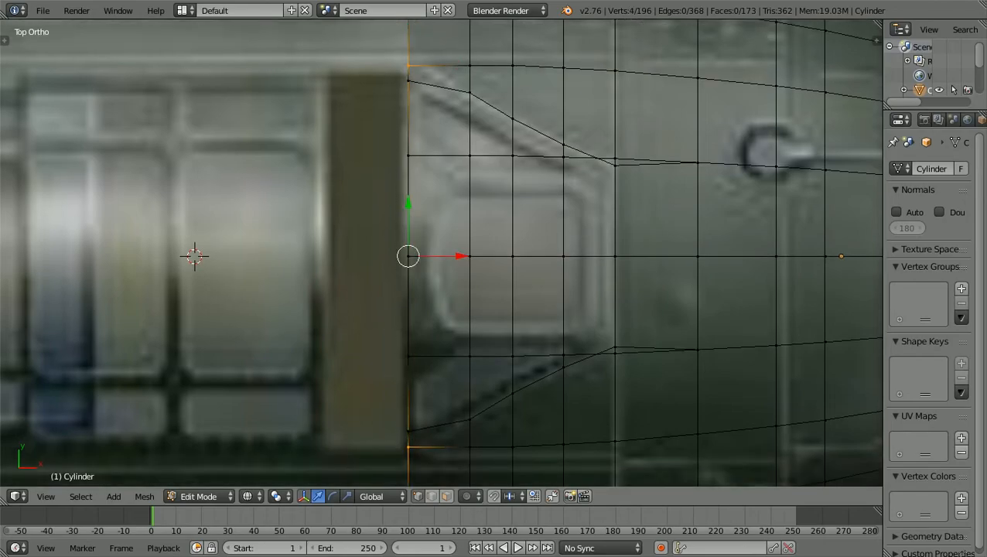
{"action": "key", "text": "s"}
{"action": "key", "text": "y"}
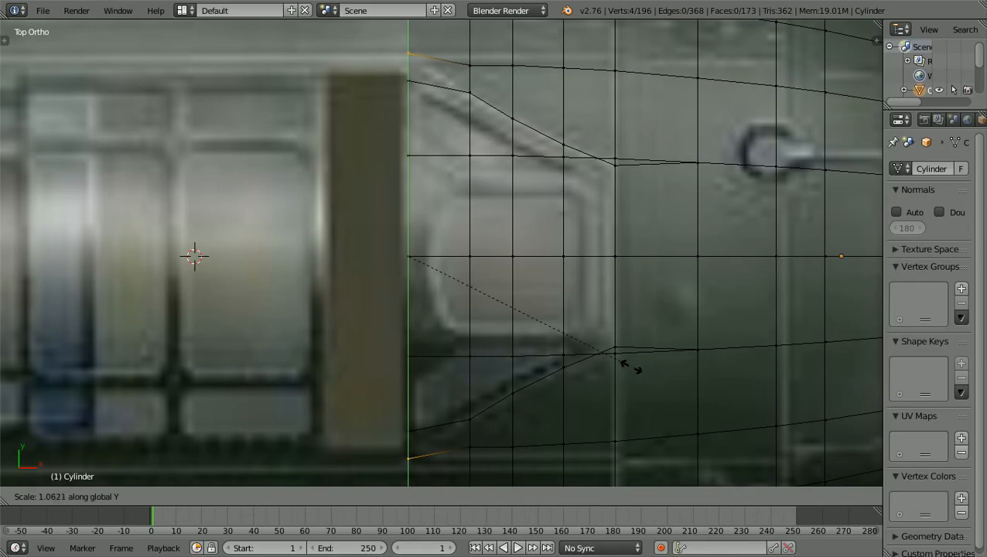
{"action": "left_click", "coordinate": [631, 368]}
{"action": "key", "text": "a"}
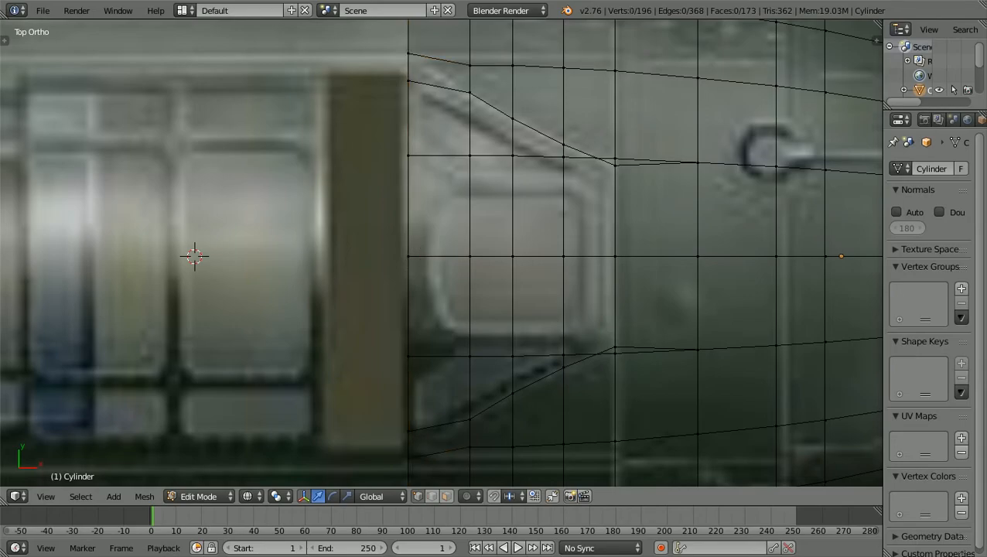
{"action": "right_click", "coordinate": [408, 80]}
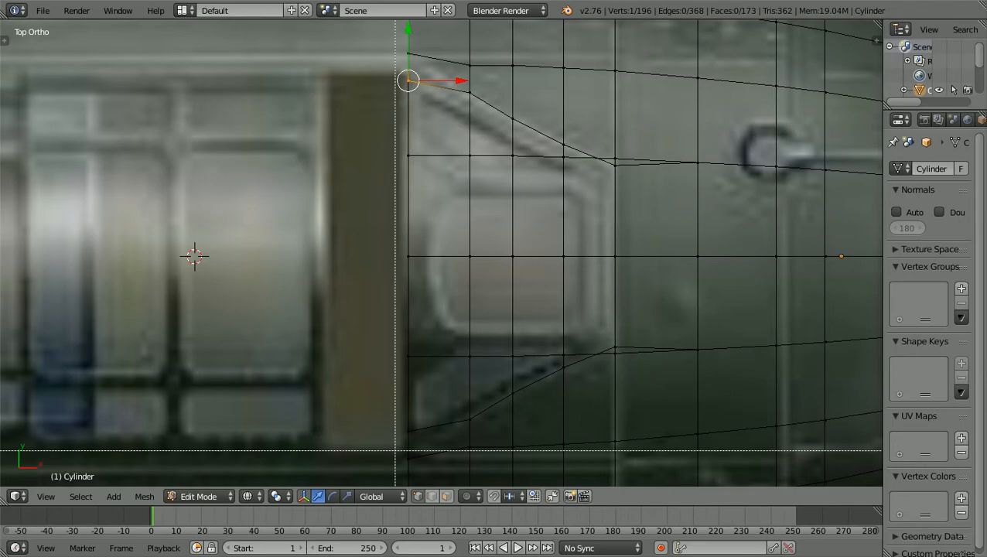
{"action": "right_click", "coordinate": [408, 431], "text": "shift"}
{"action": "right_click", "coordinate": [408, 431]}
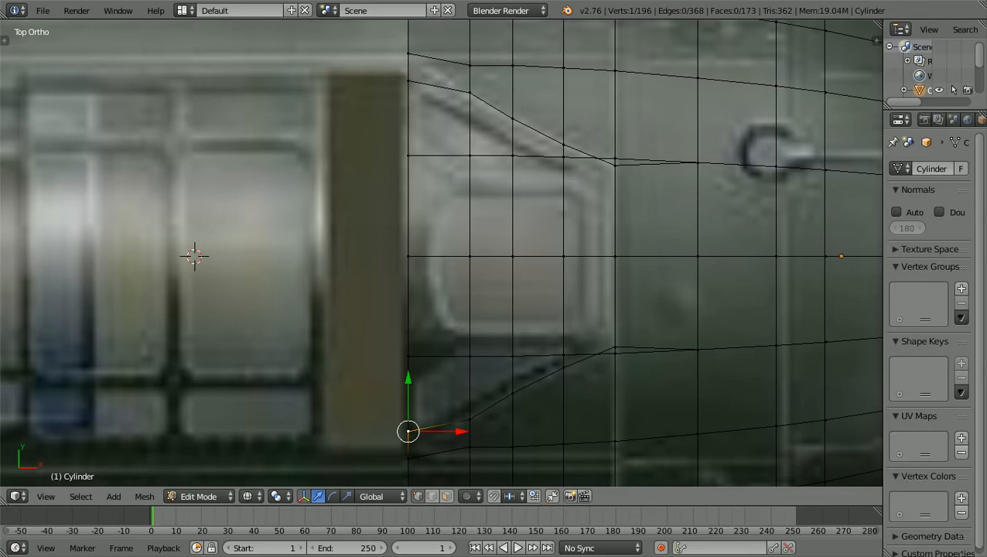
{"action": "key", "text": "b"}
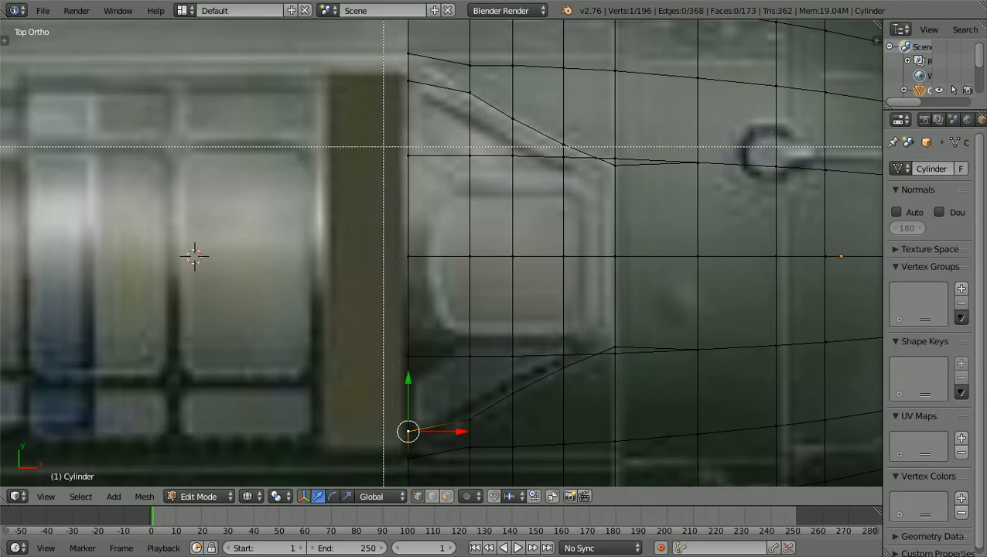
{"action": "key", "text": "Escape"}
{"action": "key", "text": "a"}
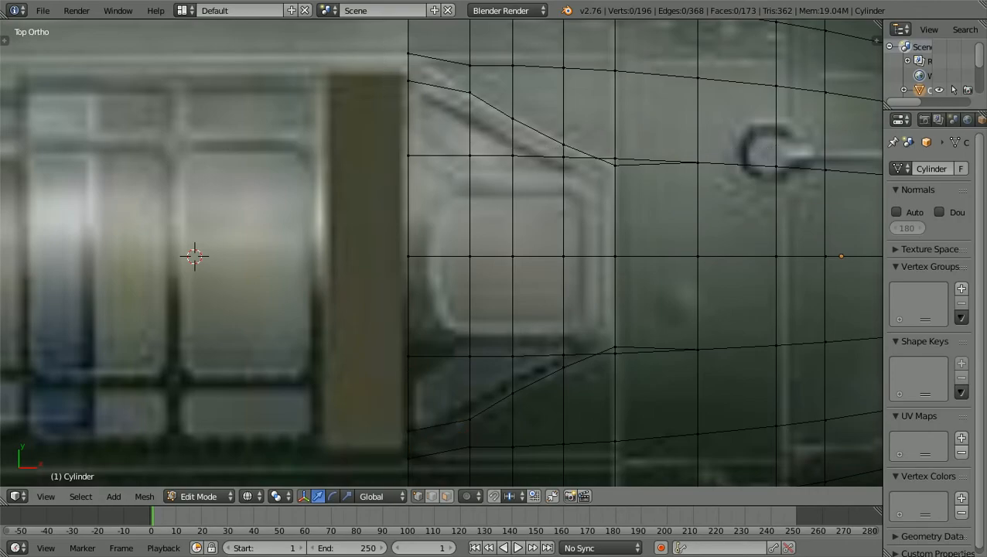
Select the rear loop's two vertices at the windshield's rear corners and scale them apart by about 1.11 along Y
{"action": "right_click", "coordinate": [409, 80]}
{"action": "right_click", "coordinate": [409, 431], "text": "shift"}
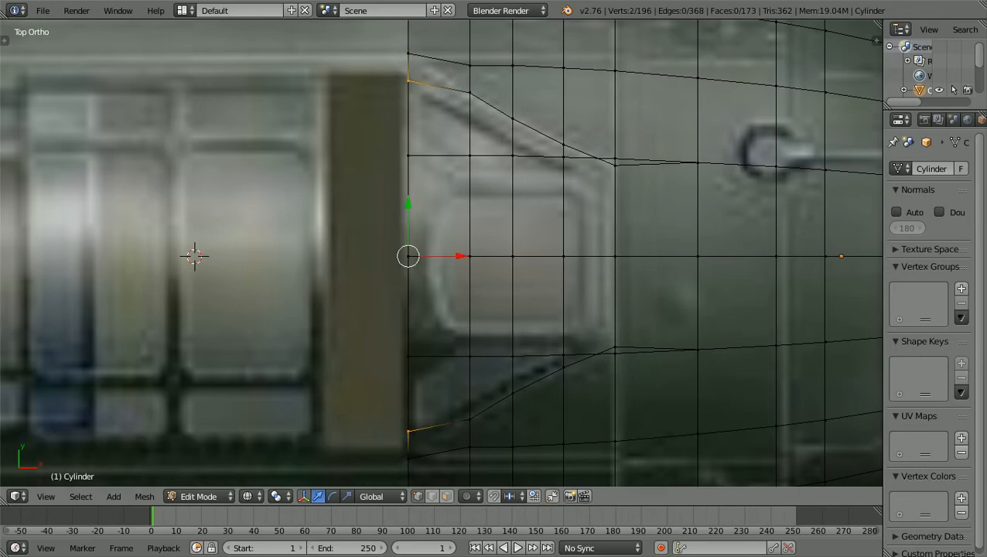
{"action": "key", "text": "s"}
{"action": "key", "text": "y"}
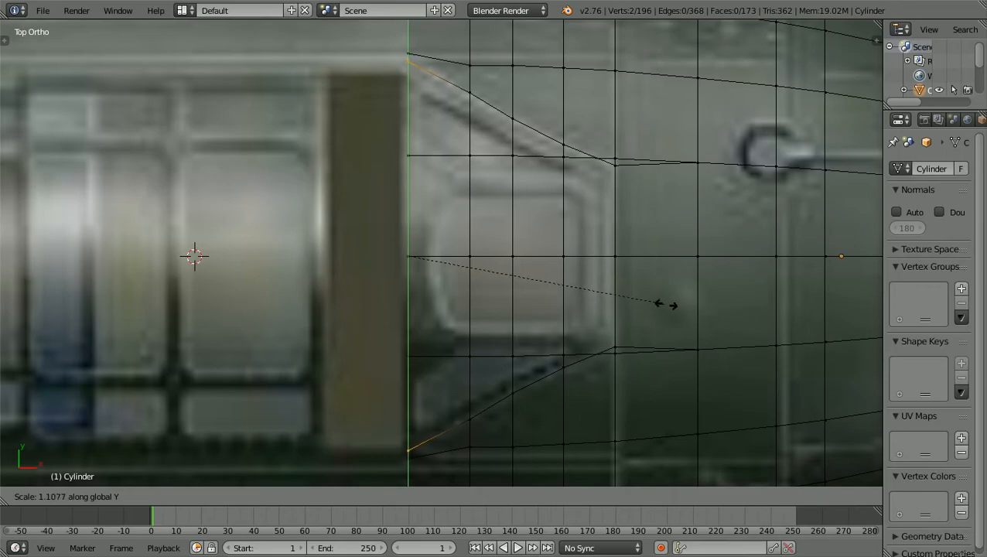
{"action": "left_click", "coordinate": [666, 305]}
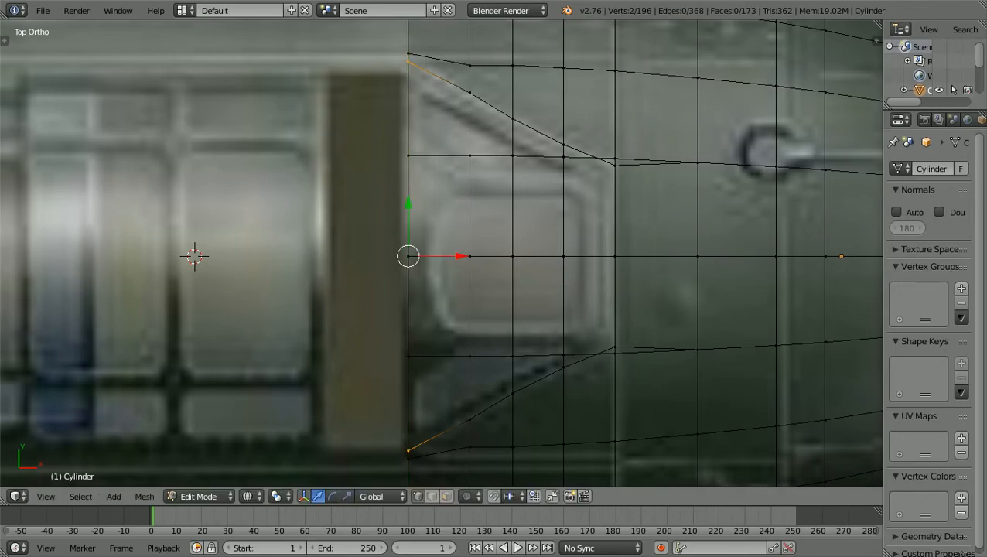
{"action": "key", "text": "a"}
Examine the windshield cutout and cockpit sill in solid shading, at an angle and against the side reference
{"action": "scroll", "coordinate": [441, 252], "scroll_direction": "down", "scroll_amount": 2}
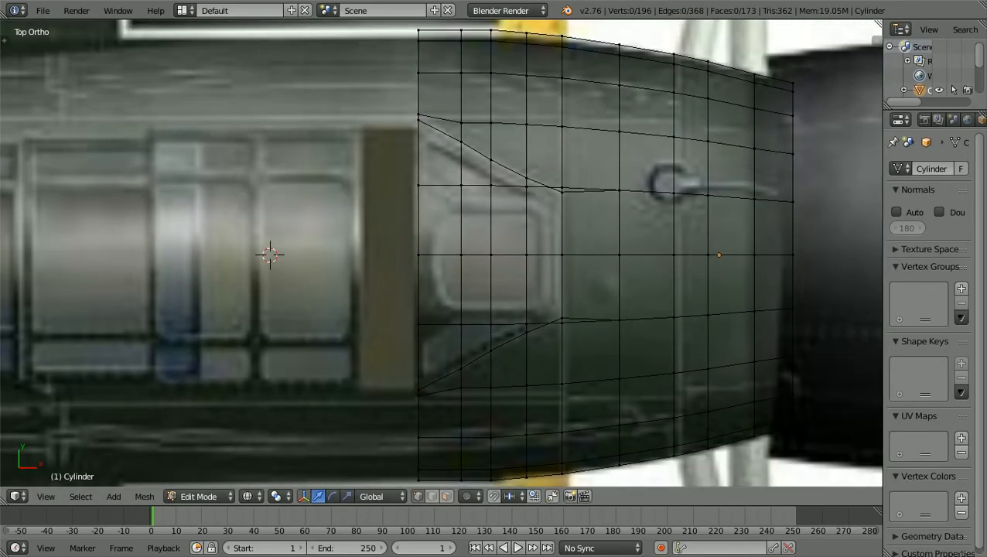
{"action": "scroll", "coordinate": [440, 254], "scroll_direction": "up", "scroll_amount": 1}
{"action": "key", "text": "z"}
{"action": "scroll", "coordinate": [441, 254], "scroll_direction": "down", "scroll_amount": 1}
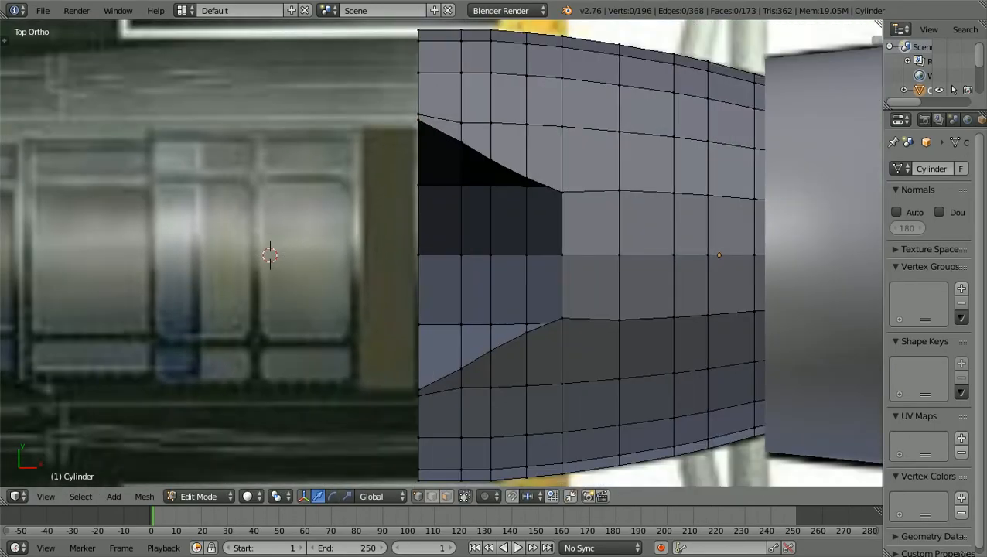
{"action": "mouse_move", "coordinate": [441, 253]}
{"action": "middle_mouse_down"}
{"action": "mouse_move", "coordinate": [389, 186]}
{"action": "mouse_move", "coordinate": [499, 139]}
{"action": "mouse_move", "coordinate": [669, 135]}
{"action": "mouse_move", "coordinate": [606, 100]}
{"action": "mouse_move", "coordinate": [604, 123]}
{"action": "mouse_move", "coordinate": [526, 147]}
{"action": "middle_mouse_up"}
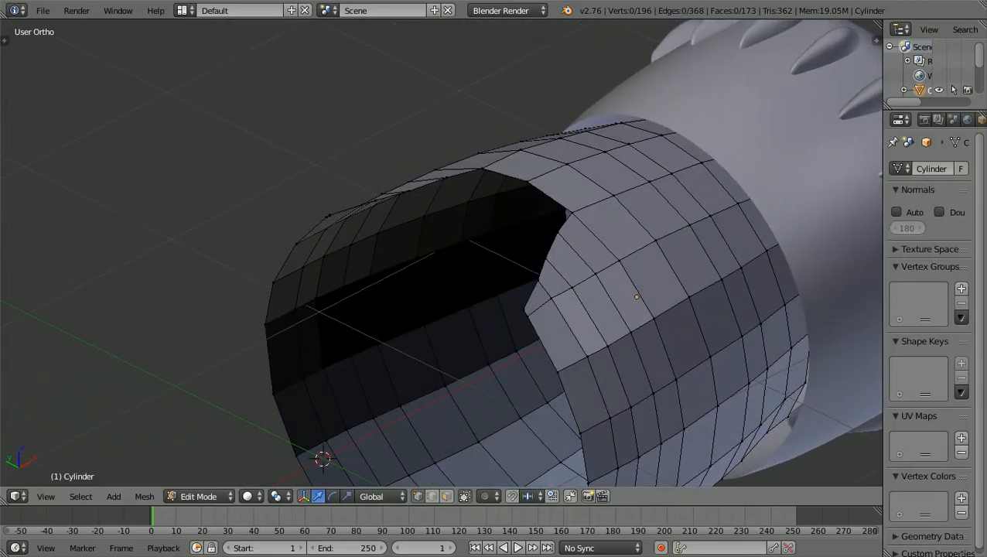
{"action": "key", "text": "KP_3"}
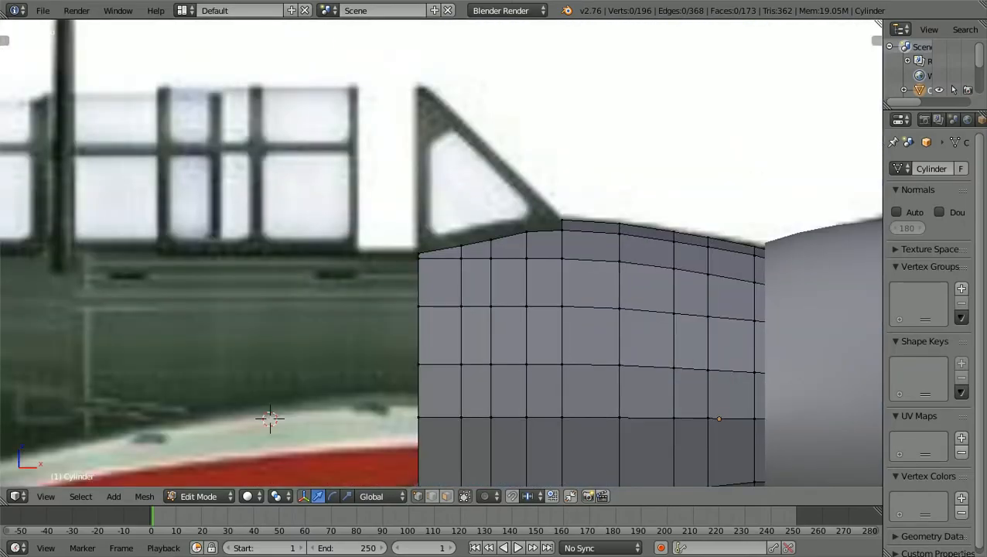
{"action": "scroll", "coordinate": [441, 255], "scroll_direction": "up", "scroll_amount": 3}
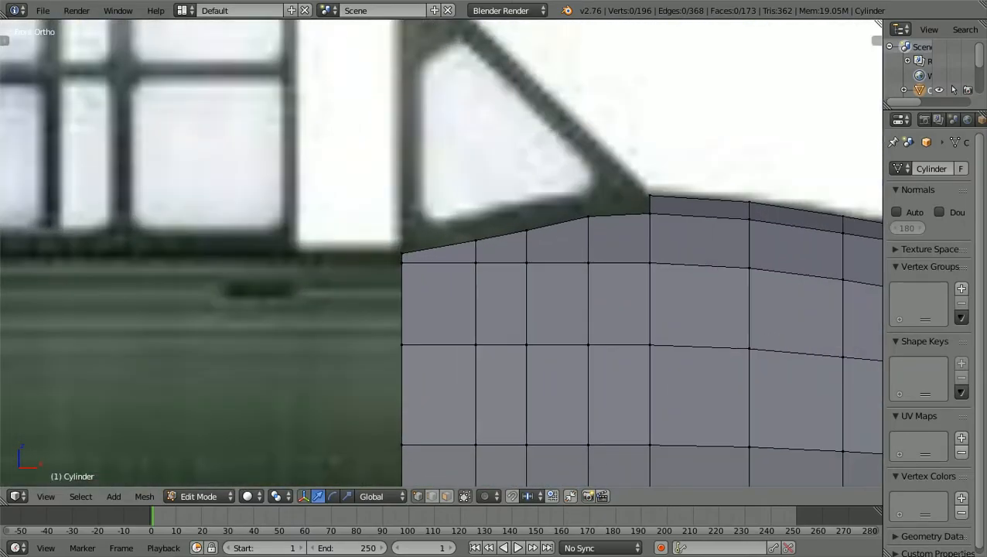
{"action": "scroll", "coordinate": [194, 482], "scroll_direction": "down", "scroll_amount": 1}
{"action": "scroll", "coordinate": [441, 255], "scroll_direction": "down", "scroll_amount": 1}
{"action": "middle_click_drag", "start_coordinate": [441, 255], "coordinate": [451, 325]}
{"action": "scroll", "coordinate": [584, 315], "scroll_direction": "up", "scroll_amount": 2}
{"action": "scroll", "coordinate": [584, 316], "scroll_direction": "down", "scroll_amount": 2}
{"action": "key", "text": "KP_1"}
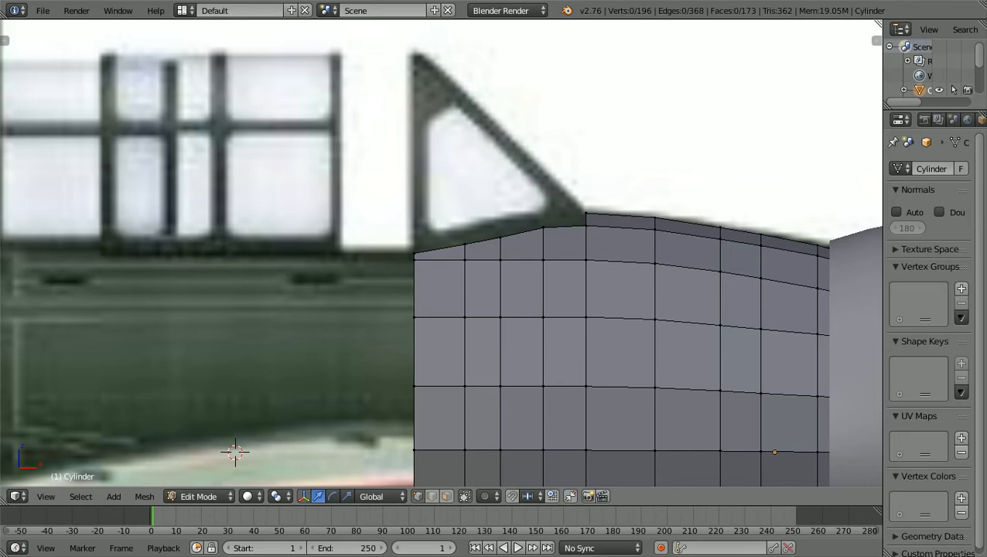
{"action": "scroll", "coordinate": [441, 255], "scroll_direction": "down", "scroll_amount": 1}
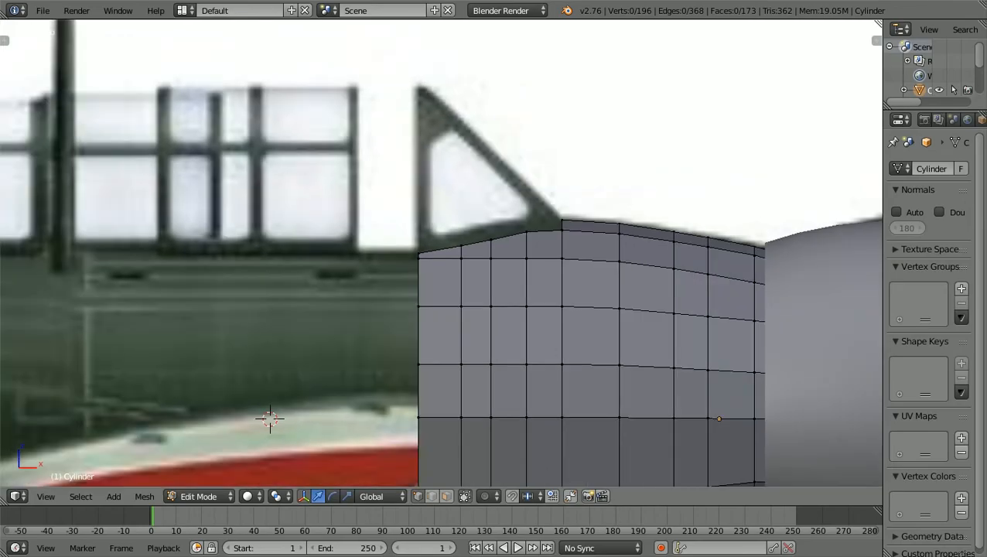
{"action": "mouse_move", "coordinate": [464, 255]}
{"action": "middle_mouse_down"}
{"action": "mouse_move", "coordinate": [492, 278]}
{"action": "mouse_move", "coordinate": [468, 262]}
{"action": "middle_mouse_up"}
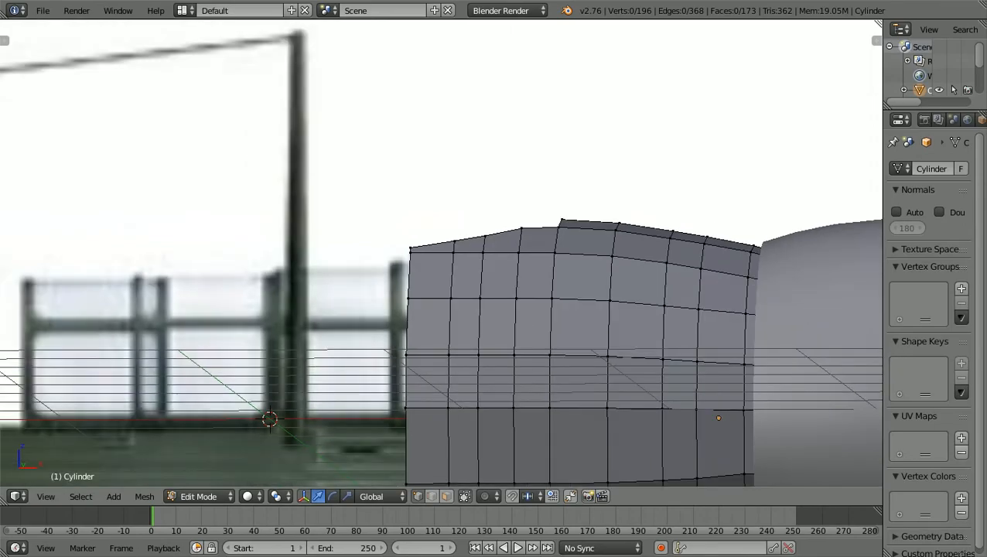
{"action": "key", "text": "KP_1"}
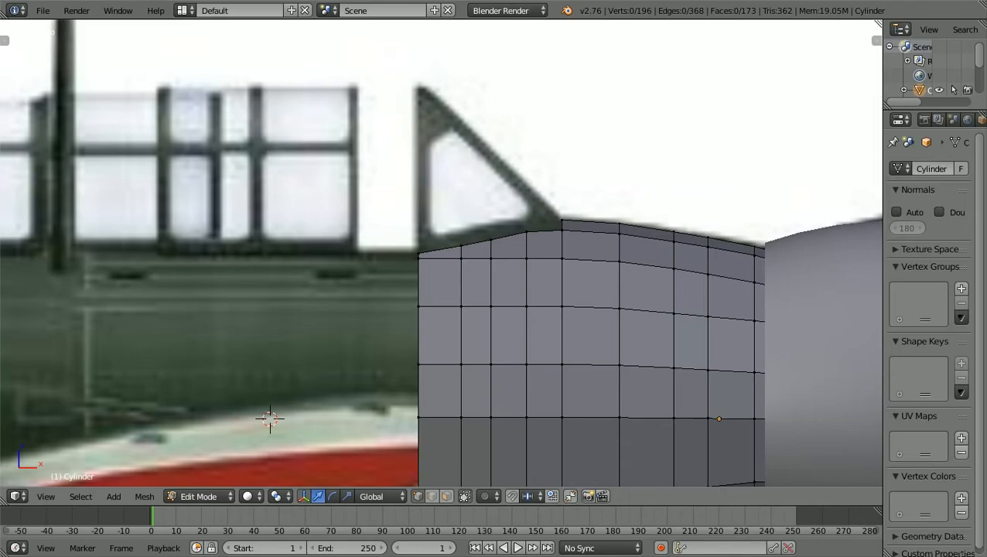
{"action": "scroll", "coordinate": [441, 253], "scroll_direction": "down", "scroll_amount": 1}
{"action": "scroll", "coordinate": [441, 253], "scroll_direction": "up", "scroll_amount": 1}
{"action": "scroll", "coordinate": [441, 253], "scroll_direction": "up", "scroll_amount": 1}
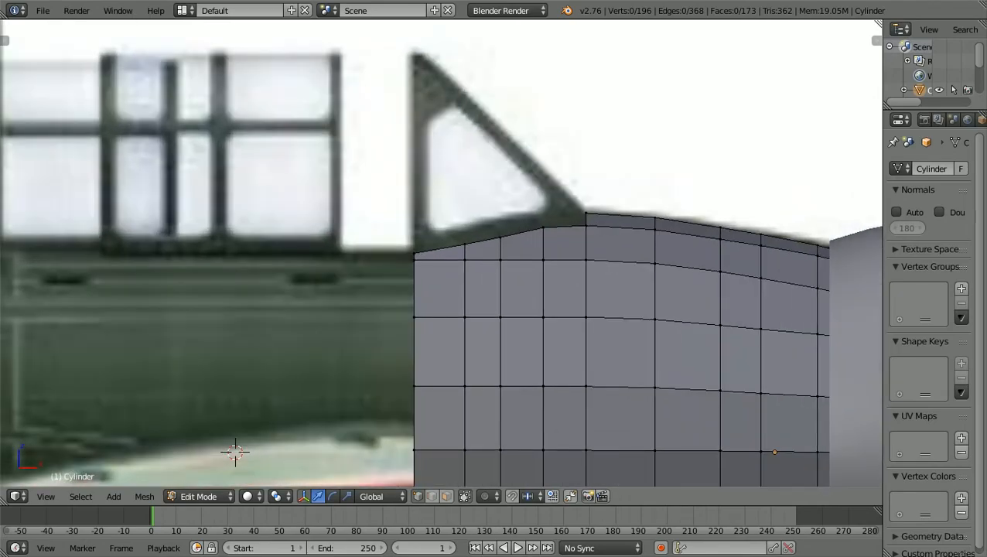
{"action": "scroll", "coordinate": [441, 253], "scroll_direction": "down", "scroll_amount": 1}
{"action": "middle_click_drag", "start_coordinate": [441, 253], "coordinate": [458, 271]}
{"action": "key", "text": "KP_1"}
Compare the fuselage and windshield cutout with the top reference in both wireframe and solid shading
{"action": "key", "text": "KP_7"}
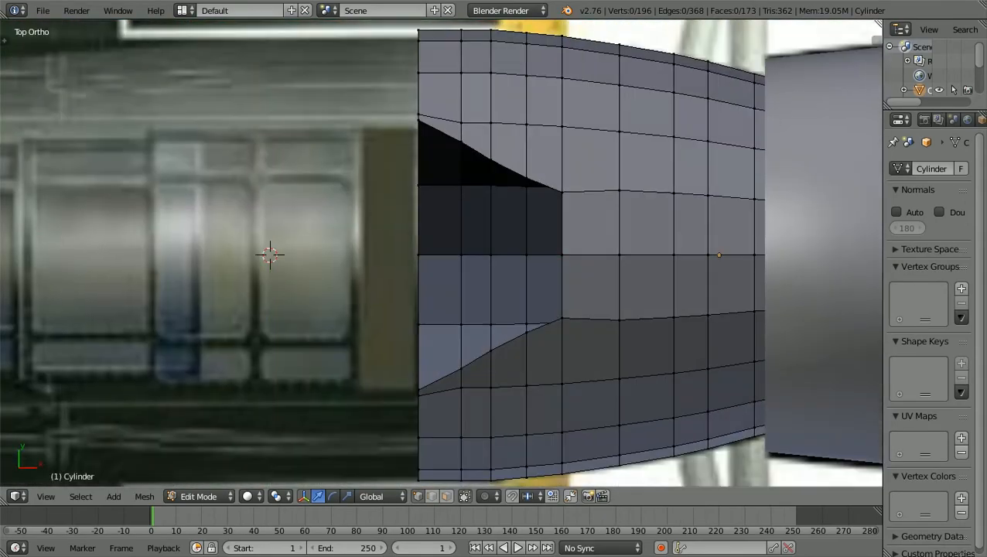
{"action": "scroll", "coordinate": [441, 253], "scroll_direction": "down", "scroll_amount": 2}
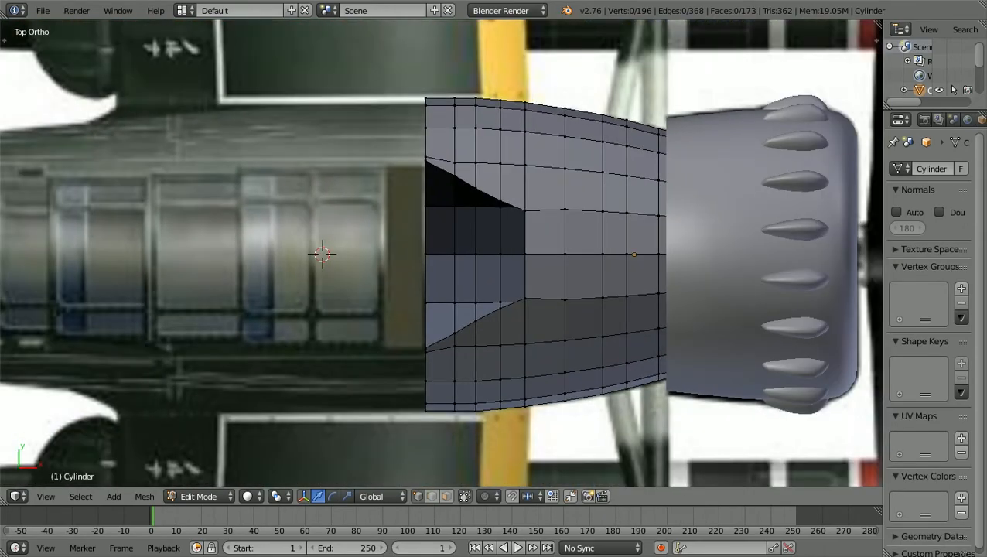
{"action": "key", "text": "z"}
{"action": "key", "text": "z"}
{"action": "key", "text": "z"}
{"action": "scroll", "coordinate": [441, 253], "scroll_direction": "down", "scroll_amount": 1}
{"action": "mouse_move", "coordinate": [441, 253]}
{"action": "middle_mouse_down"}
{"action": "mouse_move", "coordinate": [410, 218]}
{"action": "mouse_move", "coordinate": [433, 182]}
{"action": "mouse_move", "coordinate": [476, 150]}
{"action": "mouse_move", "coordinate": [443, 239]}
{"action": "mouse_move", "coordinate": [427, 213]}
{"action": "mouse_move", "coordinate": [434, 236]}
{"action": "middle_mouse_up"}
{"action": "key", "text": "KP_7"}
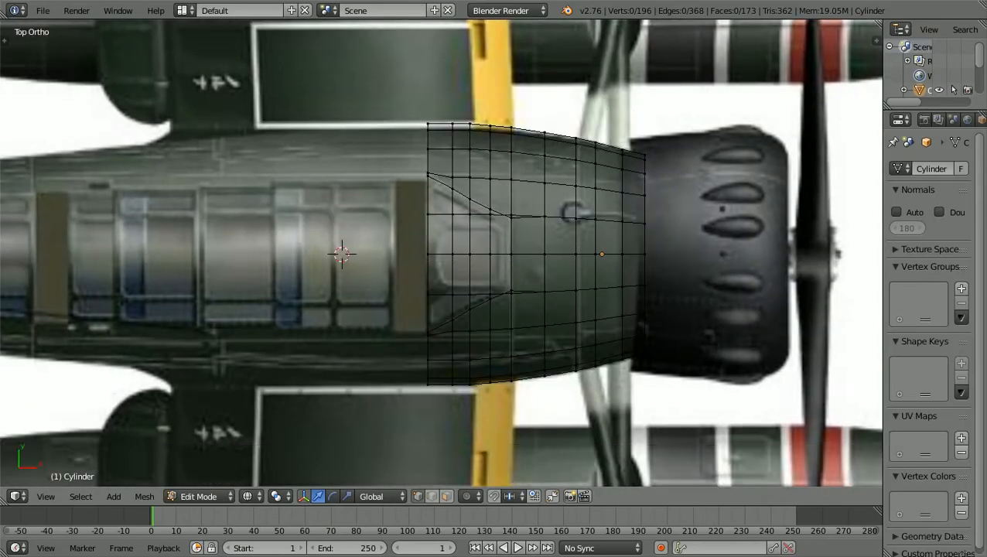
{"action": "key", "text": "z"}
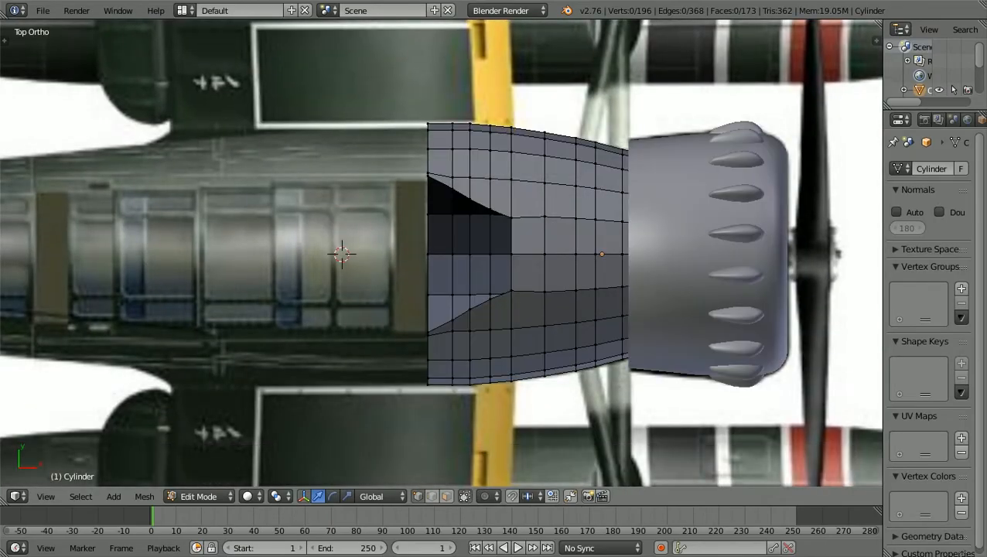
In the side view, switch from Edit Mode to Object Mode and deselect the fuselage
{"action": "key", "text": "KP_1"}
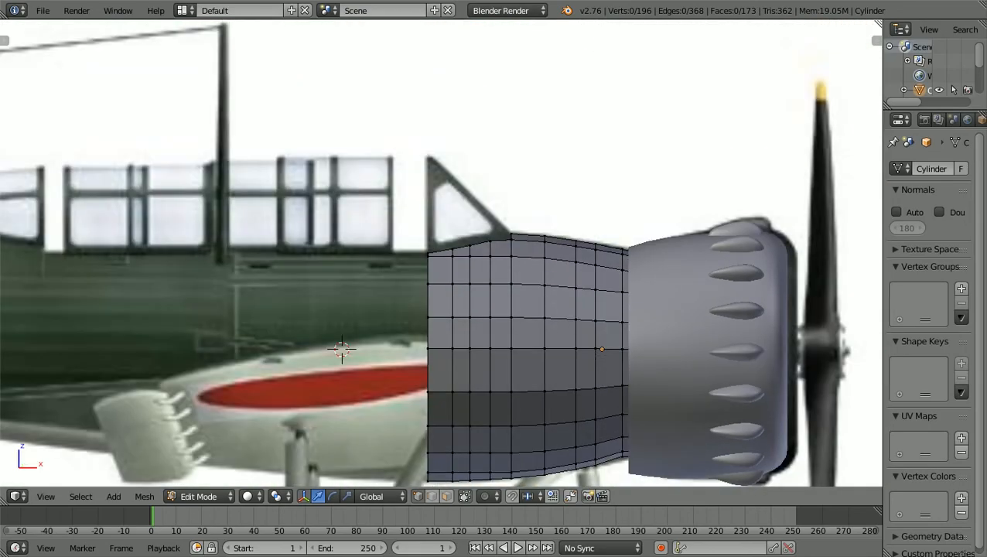
{"action": "scroll", "coordinate": [441, 252], "scroll_direction": "down", "scroll_amount": 3}
{"action": "left_click", "coordinate": [198, 496]}
{"action": "left_click", "coordinate": [207, 477]}
{"action": "scroll", "coordinate": [383, 308], "scroll_direction": "up", "scroll_amount": 2}
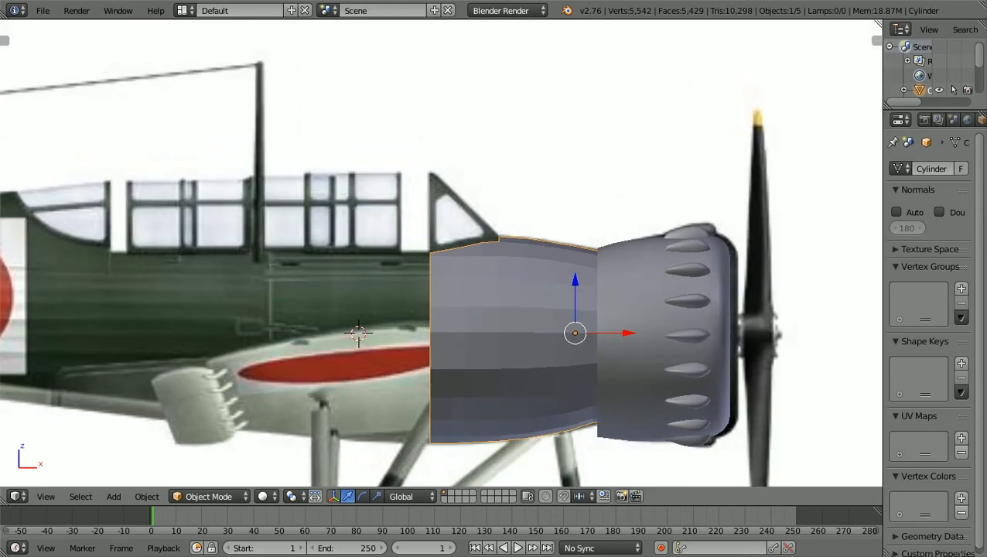
{"action": "key", "text": "a"}
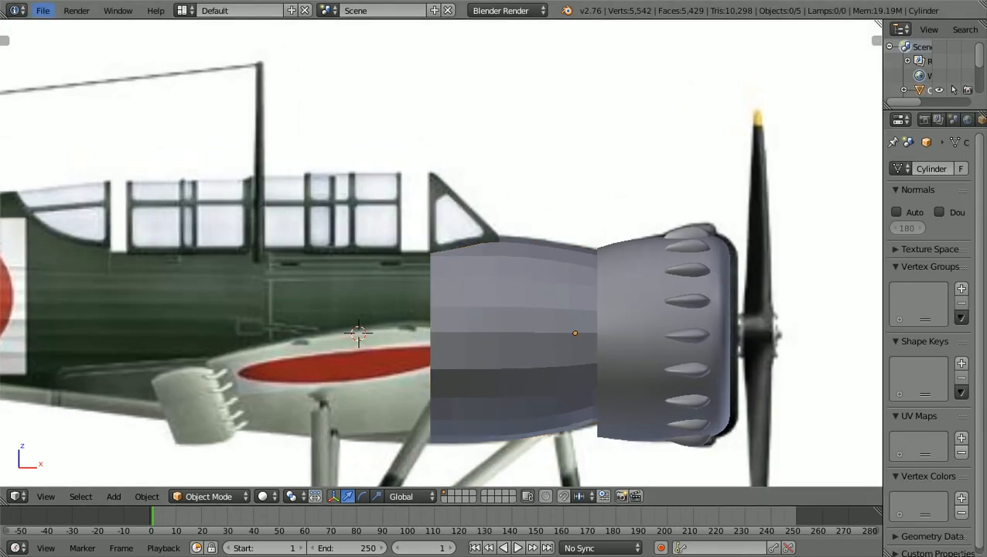
Save the model as a new file named E14Y-GLEN6a.blend in D:\Documents
{"action": "left_click", "coordinate": [42, 10]}
{"action": "left_click", "coordinate": [69, 137]}
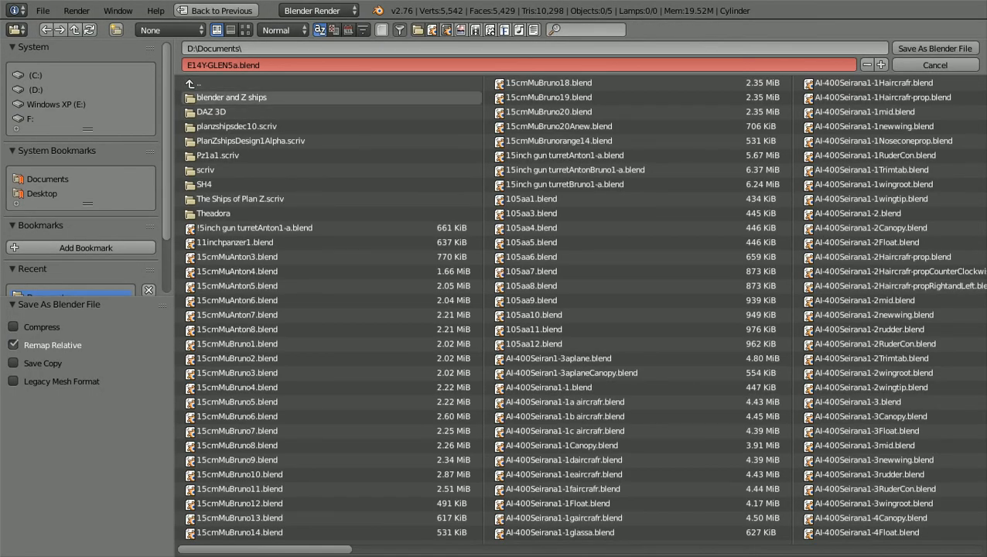
{"action": "left_click", "coordinate": [233, 65]}
{"action": "left_click", "coordinate": [234, 65]}
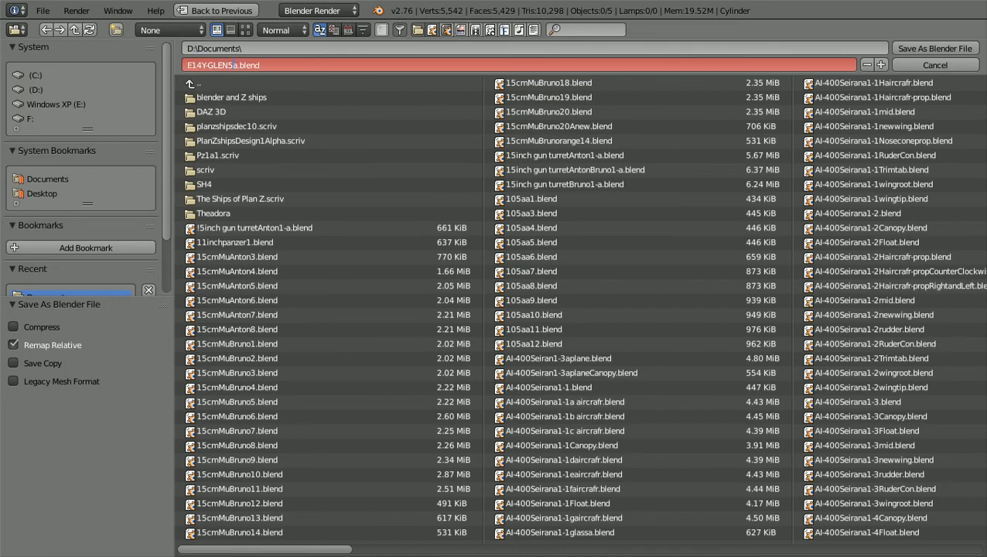
{"action": "key", "text": "BackSpace"}
{"action": "type", "text": "6"}
{"action": "left_click", "coordinate": [933, 48]}
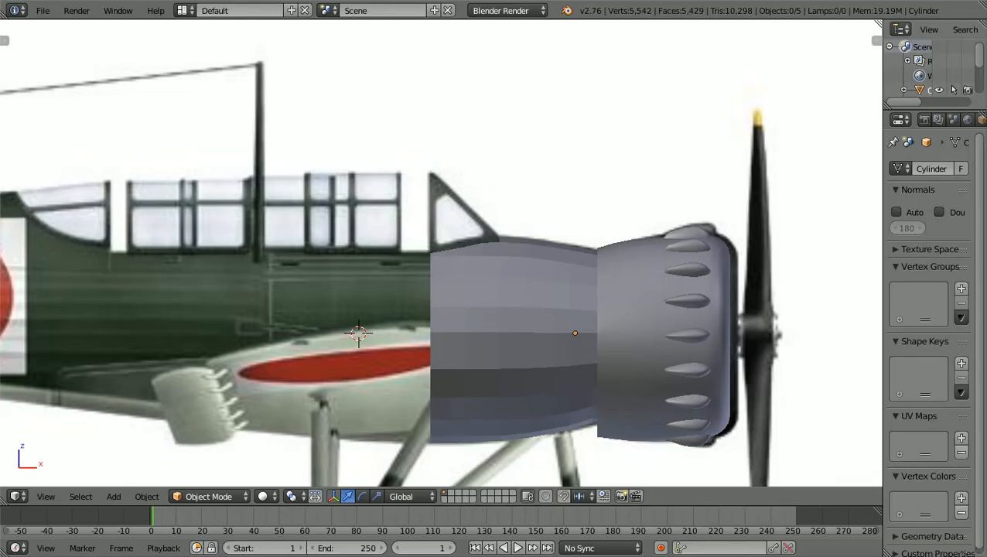
Examine the whole aircraft in the side and top views, comparing the modelled nose and fuselage section with both references
{"action": "scroll", "coordinate": [441, 255], "scroll_direction": "down", "scroll_amount": 4}
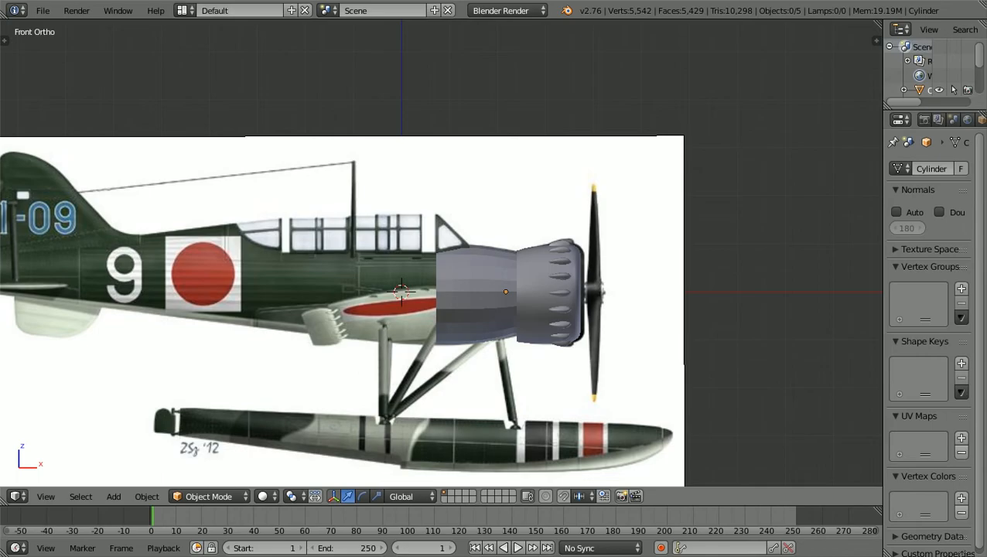
{"action": "scroll", "coordinate": [441, 255], "scroll_direction": "up", "scroll_amount": 2}
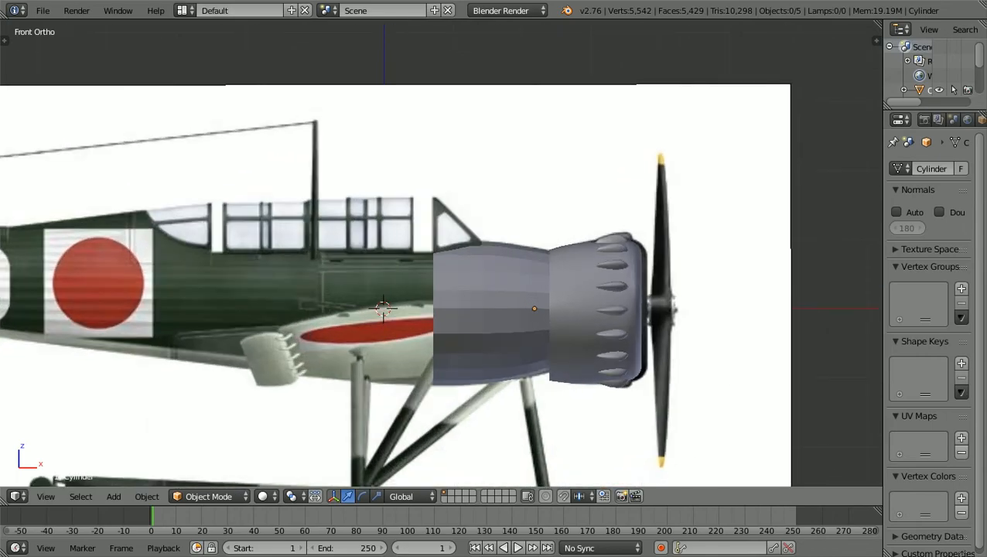
{"action": "scroll", "coordinate": [441, 253], "scroll_direction": "up", "scroll_amount": 2}
{"action": "scroll", "coordinate": [441, 253], "scroll_direction": "down", "scroll_amount": 2}
{"action": "scroll", "coordinate": [441, 255], "scroll_direction": "down", "scroll_amount": 4}
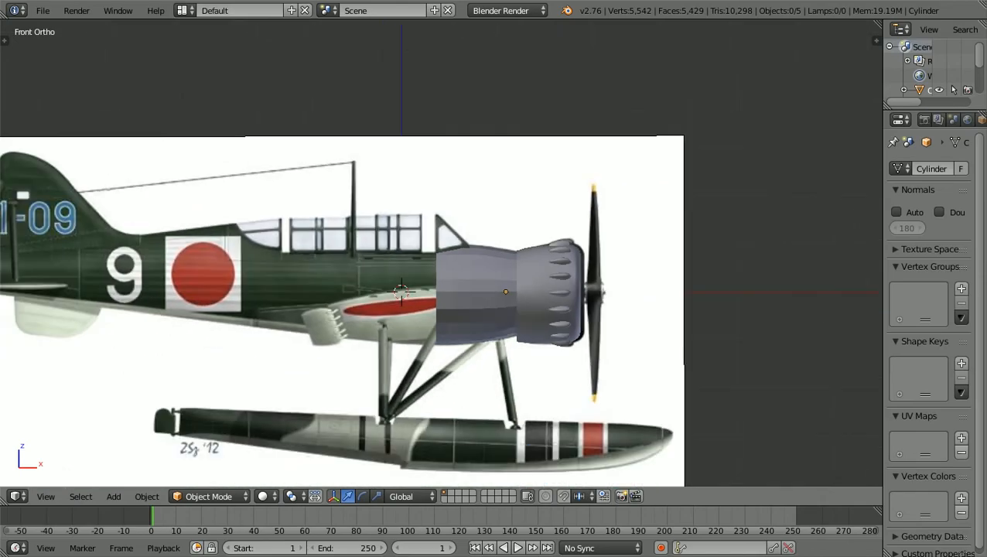
{"action": "scroll", "coordinate": [441, 255], "scroll_direction": "up", "scroll_amount": 2}
{"action": "key", "text": "KP_7"}
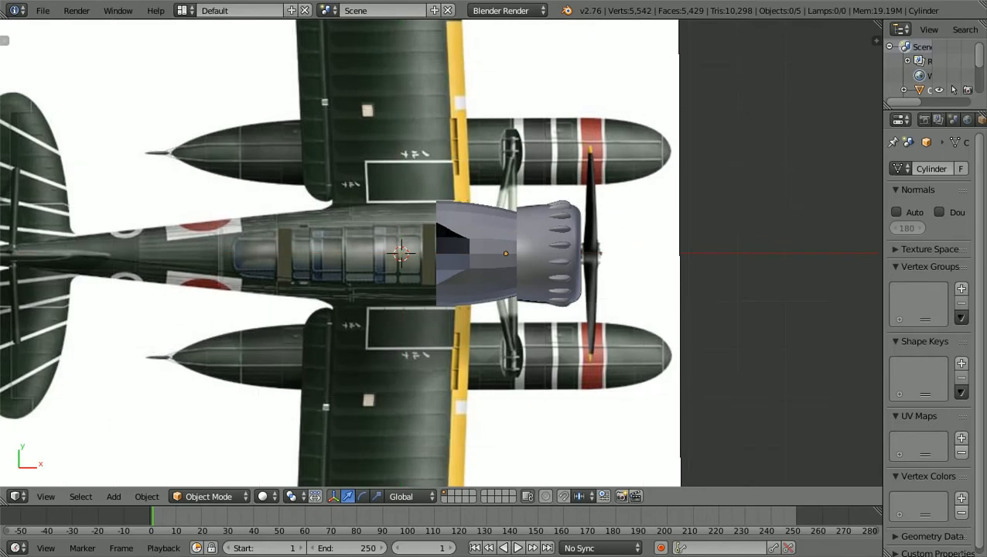
{"action": "scroll", "coordinate": [441, 253], "scroll_direction": "down", "scroll_amount": 2}
{"action": "scroll", "coordinate": [441, 253], "scroll_direction": "up", "scroll_amount": 2}
{"action": "scroll", "coordinate": [441, 253], "scroll_direction": "down", "scroll_amount": 1}
{"action": "scroll", "coordinate": [441, 253], "scroll_direction": "up", "scroll_amount": 1}
{"action": "scroll", "coordinate": [441, 253], "scroll_direction": "down", "scroll_amount": 3}
{"action": "scroll", "coordinate": [441, 253], "scroll_direction": "up", "scroll_amount": 1}
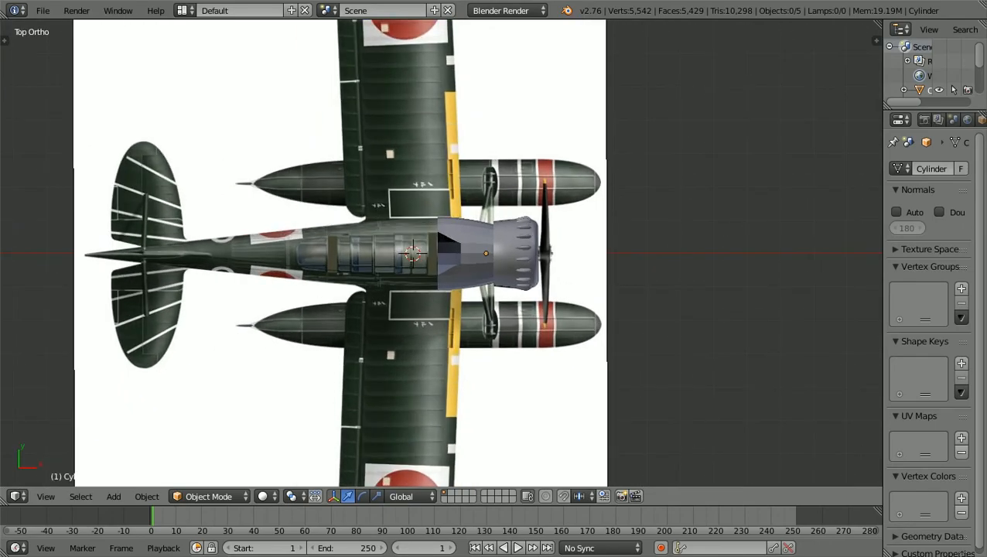
{"action": "scroll", "coordinate": [442, 253], "scroll_direction": "up", "scroll_amount": 2}
{"action": "scroll", "coordinate": [442, 253], "scroll_direction": "down", "scroll_amount": 1}
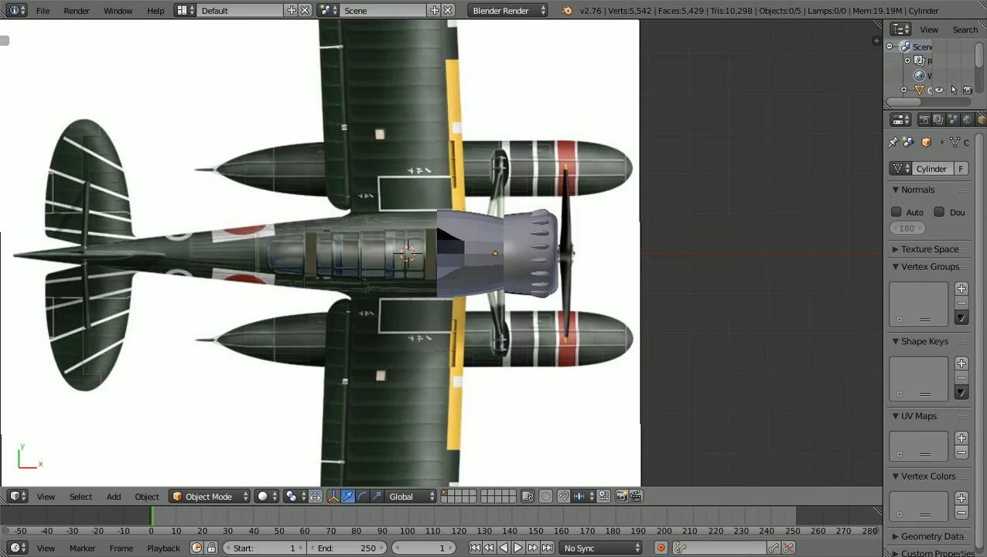
{"action": "scroll", "coordinate": [442, 253], "scroll_direction": "up", "scroll_amount": 1}
{"action": "scroll", "coordinate": [442, 253], "scroll_direction": "up", "scroll_amount": 1}
{"action": "scroll", "coordinate": [442, 253], "scroll_direction": "down", "scroll_amount": 1}
{"action": "scroll", "coordinate": [442, 253], "scroll_direction": "down", "scroll_amount": 1}
{"action": "key", "text": "KP_1"}
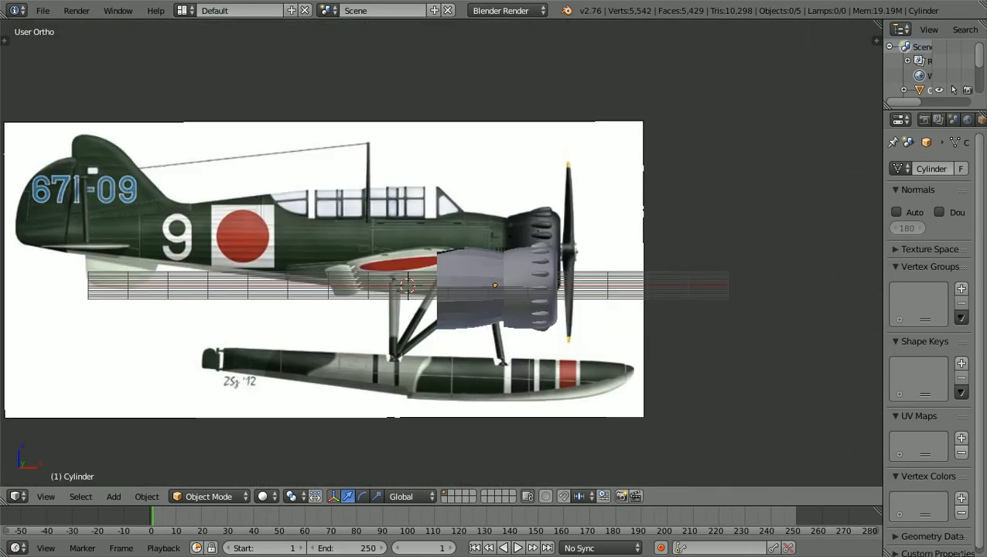
{"action": "scroll", "coordinate": [442, 253], "scroll_direction": "up", "scroll_amount": 1}
{"action": "scroll", "coordinate": [442, 253], "scroll_direction": "up", "scroll_amount": 1}
{"action": "scroll", "coordinate": [442, 253], "scroll_direction": "down", "scroll_amount": 2}
{"action": "scroll", "coordinate": [442, 253], "scroll_direction": "up", "scroll_amount": 1}
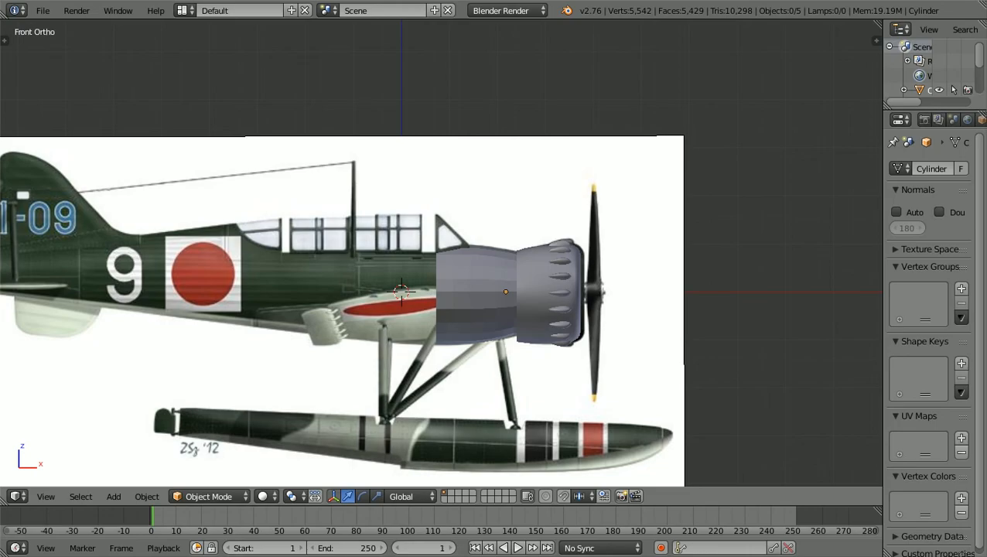
Examine the modelled nose and fuselage section against the full aircraft in the top reference
{"action": "scroll", "coordinate": [441, 253], "scroll_direction": "down", "scroll_amount": 1}
{"action": "key", "text": "KP_7"}
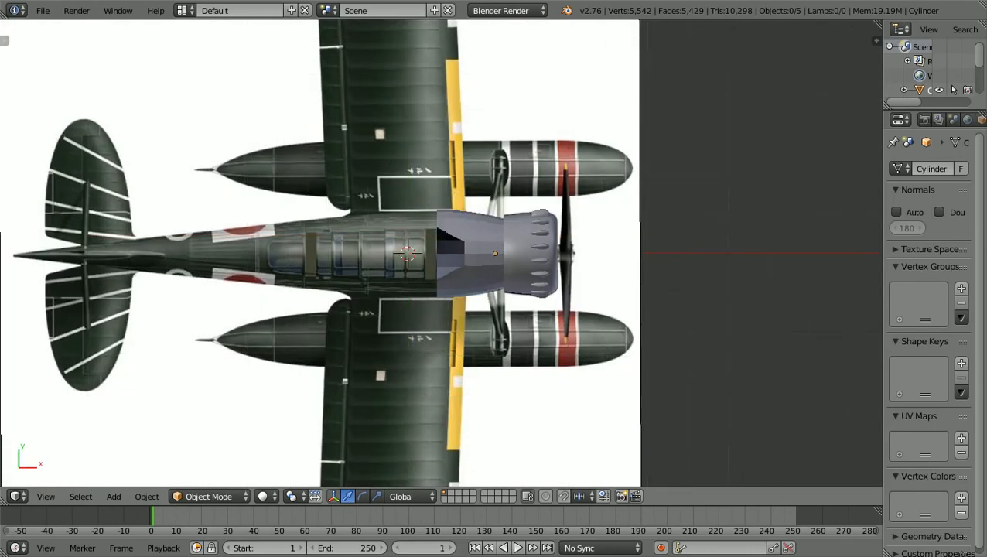
{"action": "scroll", "coordinate": [441, 253], "scroll_direction": "down", "scroll_amount": 3}
{"action": "scroll", "coordinate": [442, 253], "scroll_direction": "up", "scroll_amount": 3}
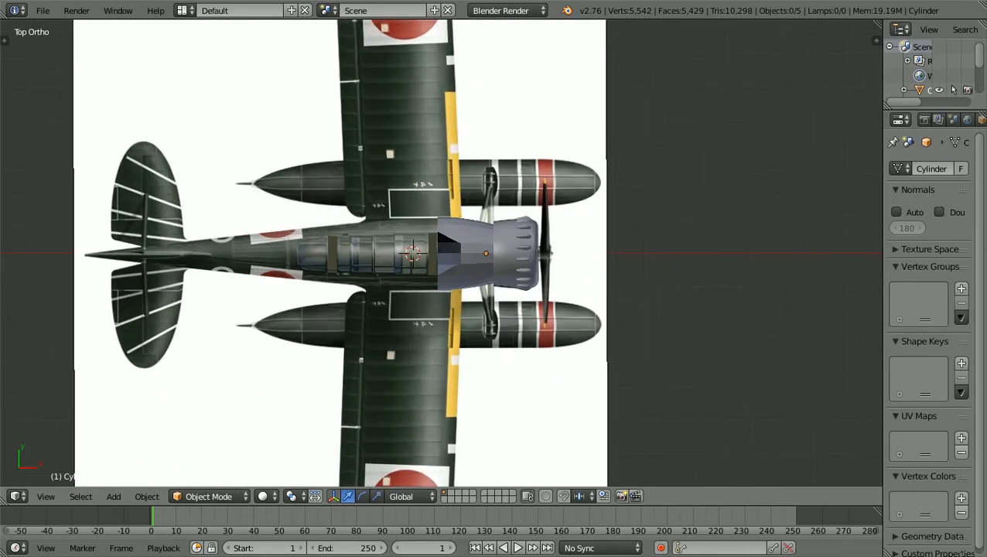
{"action": "scroll", "coordinate": [442, 253], "scroll_direction": "down", "scroll_amount": 2}
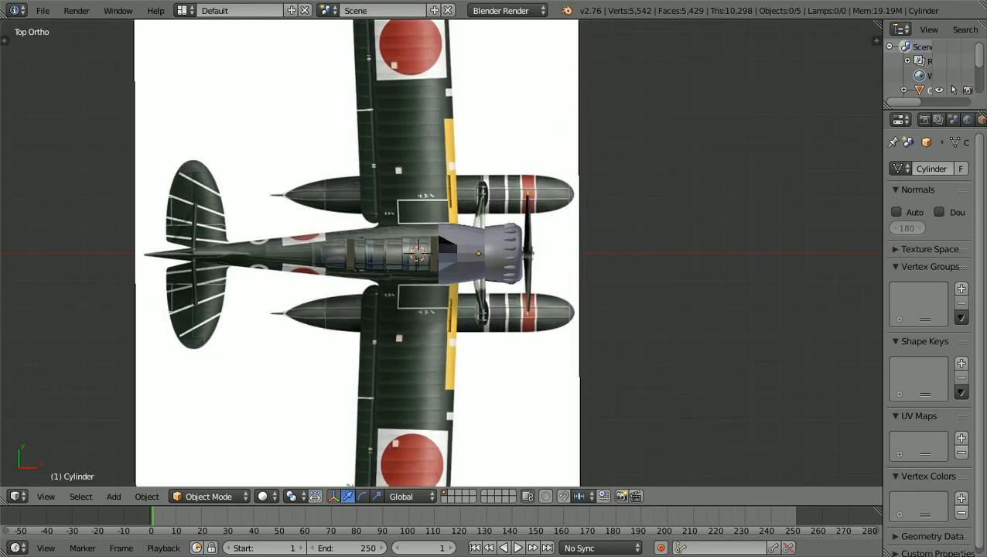
{"action": "scroll", "coordinate": [442, 253], "scroll_direction": "down", "scroll_amount": 1}
{"action": "scroll", "coordinate": [442, 253], "scroll_direction": "up", "scroll_amount": 2}
{"action": "scroll", "coordinate": [441, 253], "scroll_direction": "down", "scroll_amount": 2}
Inspect the nose and fuselage section in 3D from several angles, together with the placement of the surrounding reference images
{"action": "middle_click_drag", "start_coordinate": [441, 253], "coordinate": [395, 168]}
{"action": "scroll", "coordinate": [442, 253], "scroll_direction": "up", "scroll_amount": 3}
{"action": "scroll", "coordinate": [442, 253], "scroll_direction": "down", "scroll_amount": 3}
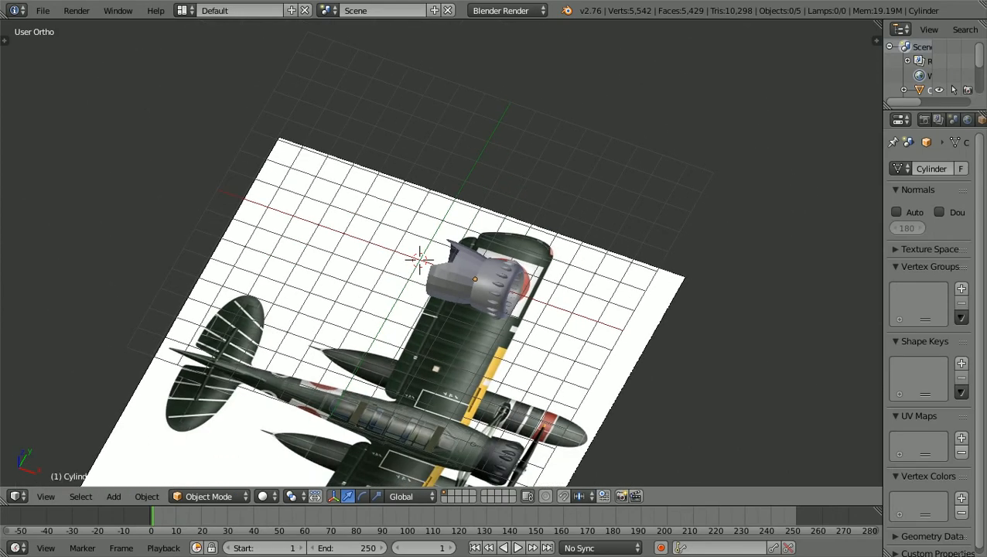
{"action": "scroll", "coordinate": [442, 253], "scroll_direction": "up", "scroll_amount": 2}
{"action": "scroll", "coordinate": [442, 253], "scroll_direction": "down", "scroll_amount": 2}
{"action": "scroll", "coordinate": [442, 253], "scroll_direction": "down", "scroll_amount": 1}
{"action": "scroll", "coordinate": [442, 253], "scroll_direction": "up", "scroll_amount": 1}
{"action": "scroll", "coordinate": [441, 253], "scroll_direction": "down", "scroll_amount": 1}
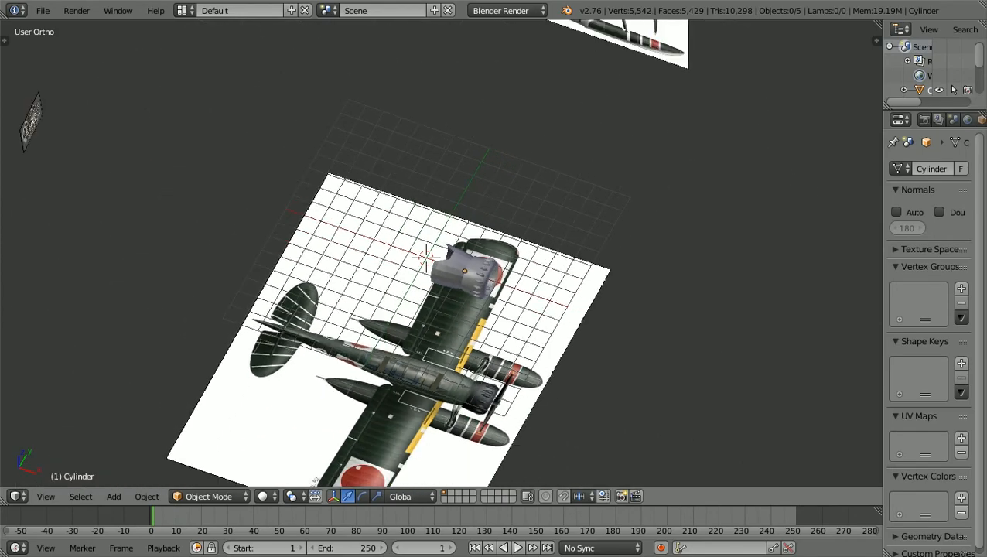
{"action": "scroll", "coordinate": [442, 253], "scroll_direction": "down", "scroll_amount": 2}
{"action": "scroll", "coordinate": [442, 254], "scroll_direction": "up", "scroll_amount": 1}
{"action": "middle_click_drag", "start_coordinate": [441, 253], "coordinate": [534, 212]}
{"action": "scroll", "coordinate": [457, 263], "scroll_direction": "up", "scroll_amount": 3}
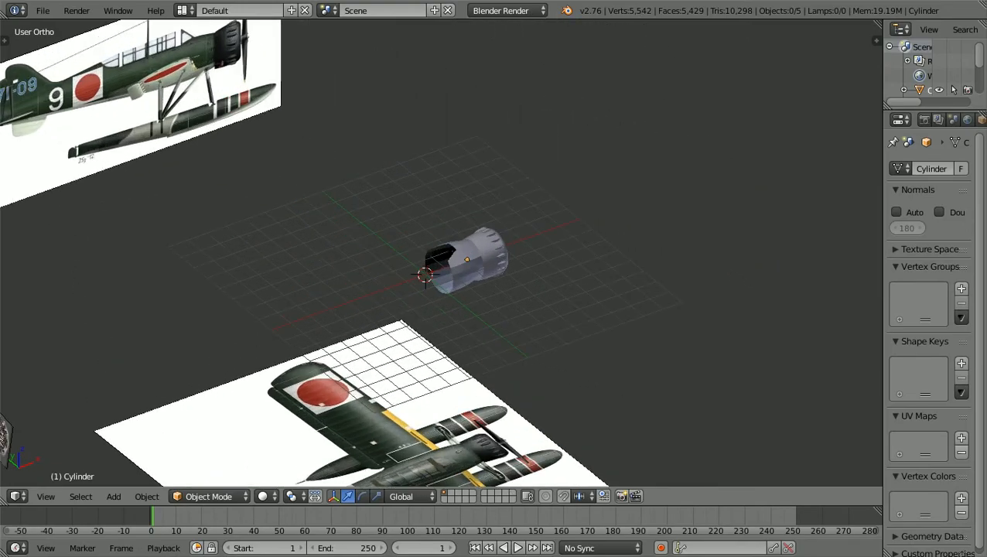
{"action": "scroll", "coordinate": [457, 263], "scroll_direction": "down", "scroll_amount": 1}
{"action": "scroll", "coordinate": [457, 263], "scroll_direction": "down", "scroll_amount": 3}
{"action": "middle_click_drag", "start_coordinate": [456, 263], "coordinate": [398, 264]}
{"action": "scroll", "coordinate": [399, 264], "scroll_direction": "up", "scroll_amount": 5}
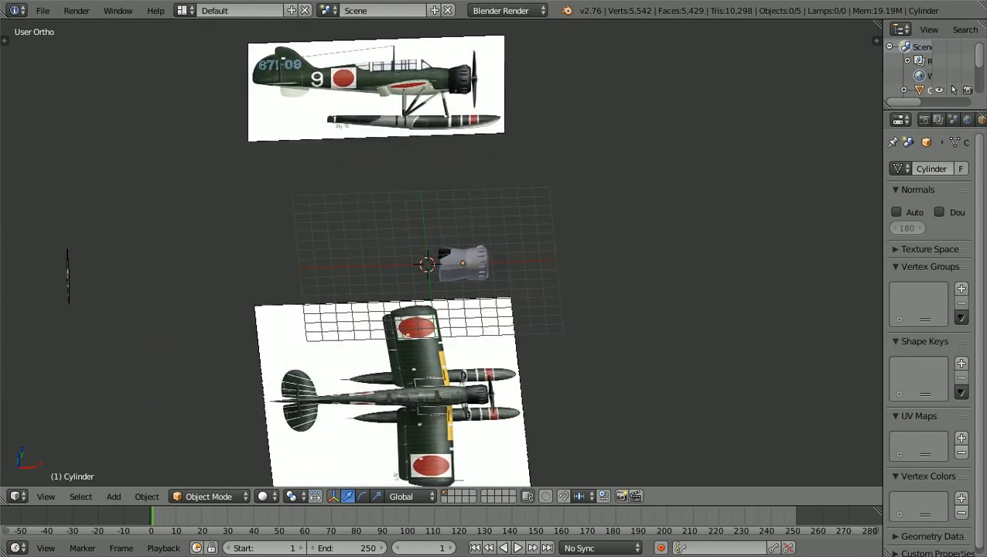
Examine the cowling and the windshield cutout close up in the angled 3D view
{"action": "scroll", "coordinate": [441, 263], "scroll_direction": "up", "scroll_amount": 1}
{"action": "middle_click_drag", "start_coordinate": [495, 279], "coordinate": [356, 279], "text": "shift"}
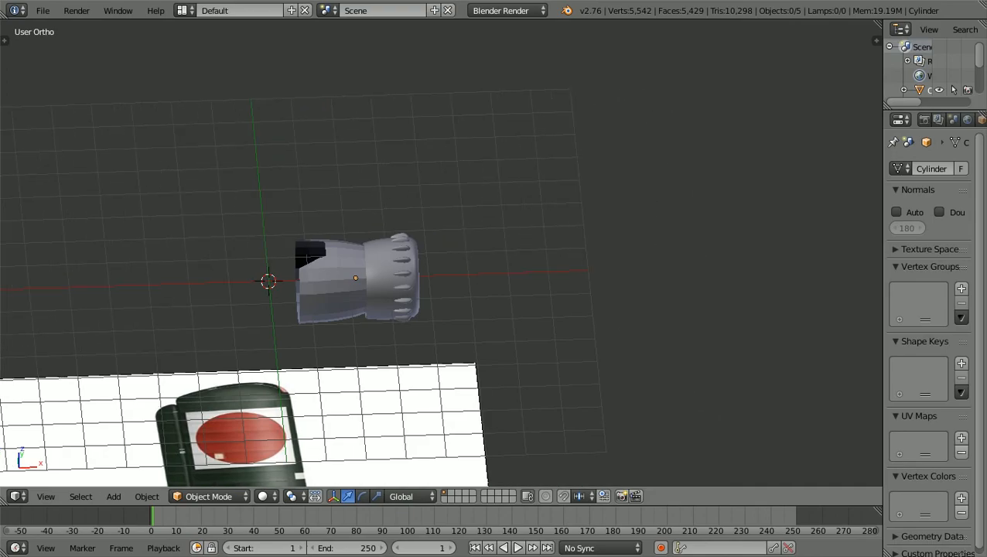
{"action": "scroll", "coordinate": [441, 253], "scroll_direction": "down", "scroll_amount": 5, "text": "shift"}
{"action": "scroll", "coordinate": [441, 253], "scroll_direction": "up", "scroll_amount": 1, "text": "shift"}
{"action": "scroll", "coordinate": [441, 253], "scroll_direction": "up", "scroll_amount": 1}
{"action": "scroll", "coordinate": [441, 253], "scroll_direction": "down", "scroll_amount": 3}
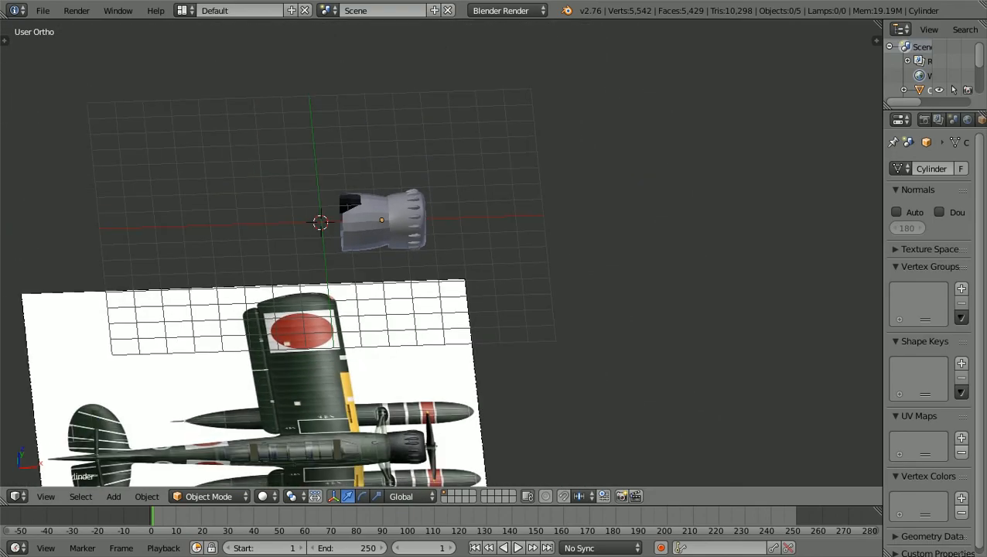
{"action": "scroll", "coordinate": [441, 253], "scroll_direction": "up", "scroll_amount": 2}
Return to the side view and check the fuselage section's rear edge and outline against the side reference near the windshield
{"action": "key", "text": "KP_1"}
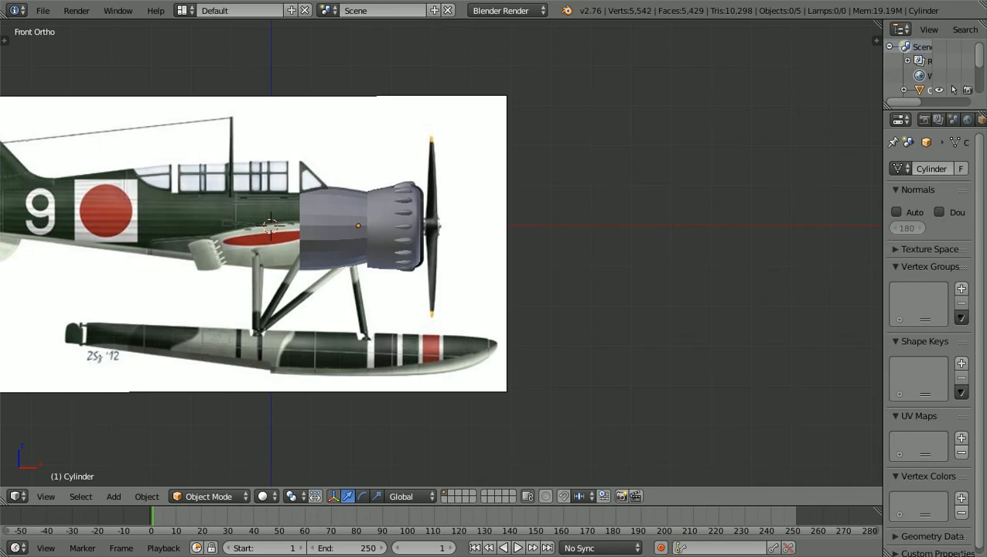
{"action": "scroll", "coordinate": [441, 253], "scroll_direction": "up", "scroll_amount": 3}
{"action": "scroll", "coordinate": [441, 253], "scroll_direction": "down", "scroll_amount": 5, "text": "ctrl"}
{"action": "scroll", "coordinate": [441, 253], "scroll_direction": "down", "scroll_amount": 3, "text": "ctrl"}
{"action": "scroll", "coordinate": [441, 253], "scroll_direction": "up", "scroll_amount": 1}
{"action": "scroll", "coordinate": [441, 253], "scroll_direction": "up", "scroll_amount": 7, "text": "shift"}
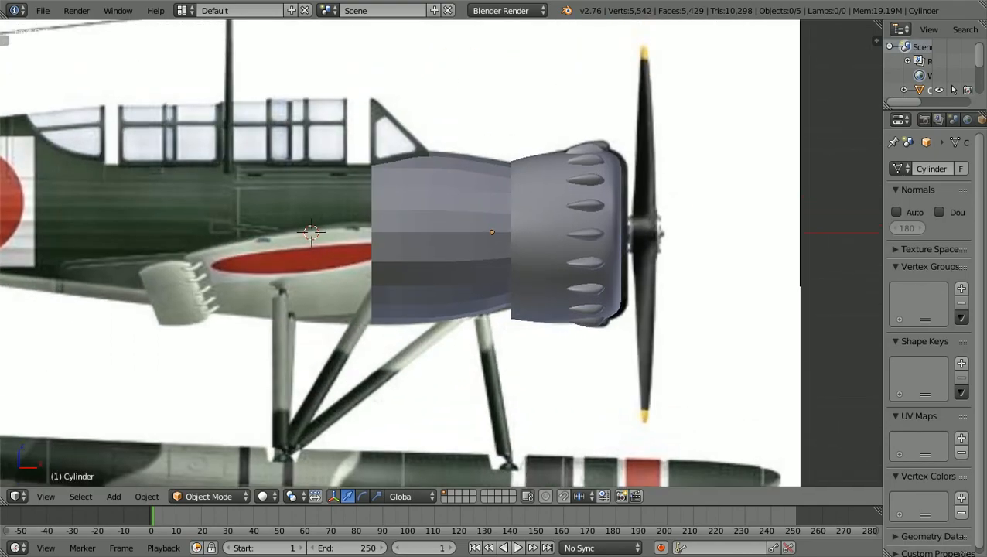
{"action": "scroll", "coordinate": [400, 253], "scroll_direction": "down", "scroll_amount": 4, "text": "shift"}
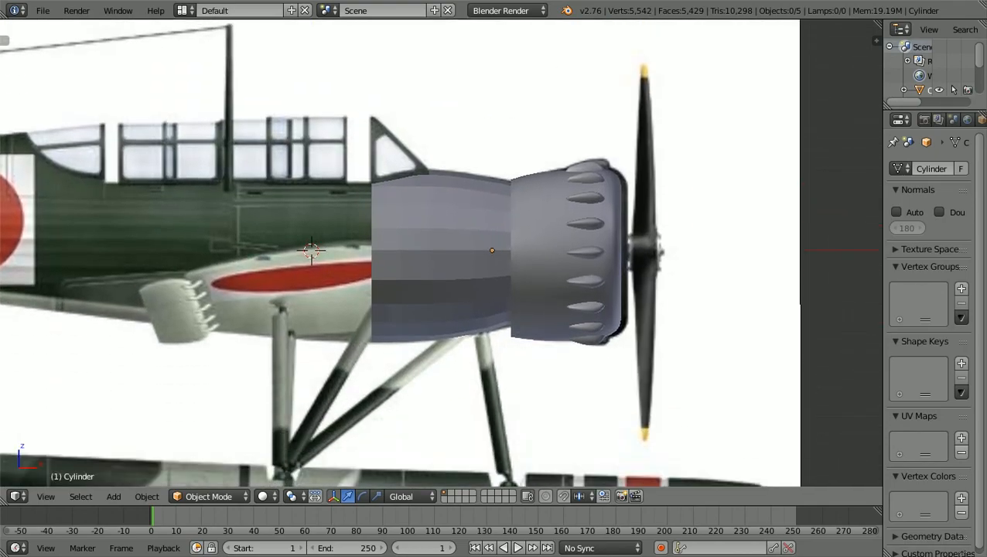